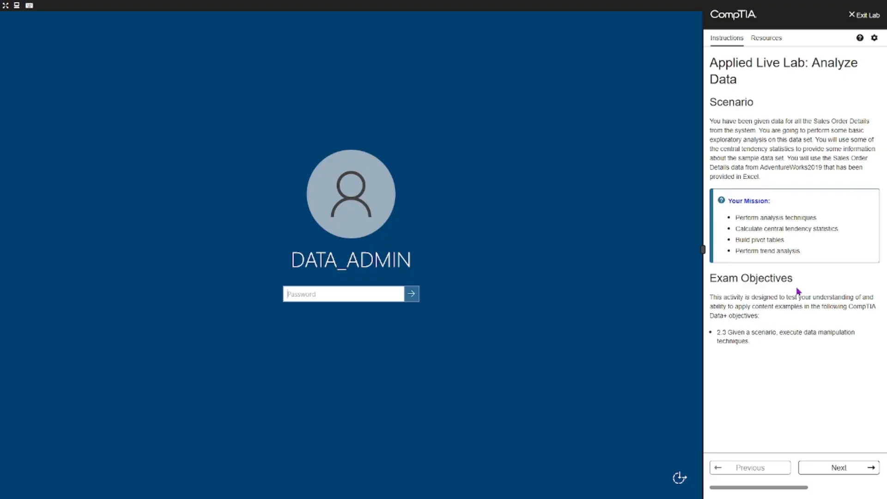
Sign in to the lab machine as DATA_ADMIN using the account password from the lab's login credentials panel.
{"action": "left_click", "coordinate": [857, 469]}
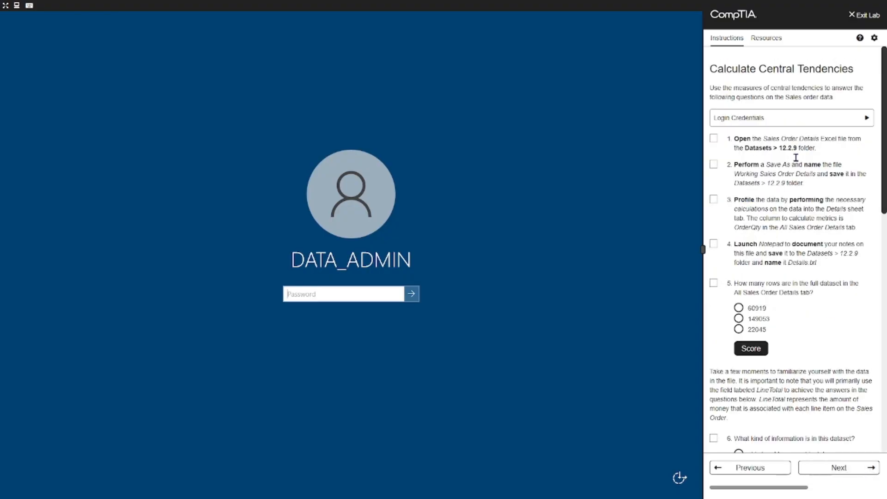
{"action": "left_click", "coordinate": [847, 119]}
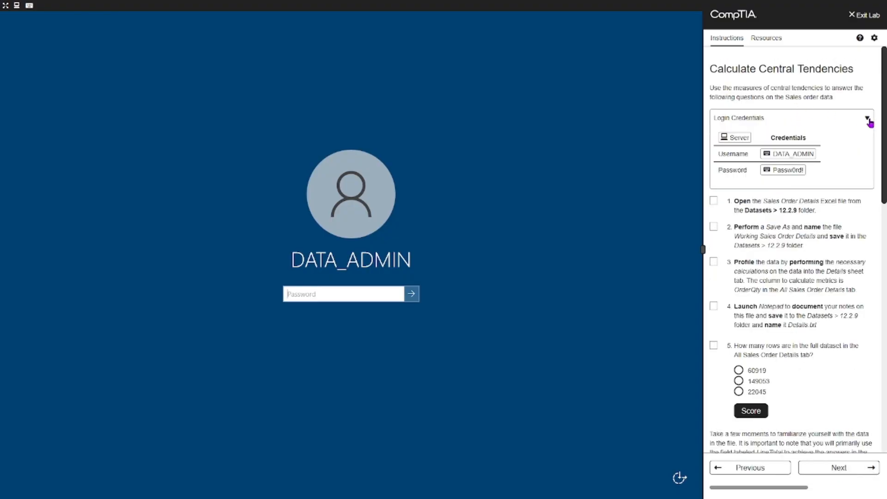
{"action": "left_click", "coordinate": [782, 170]}
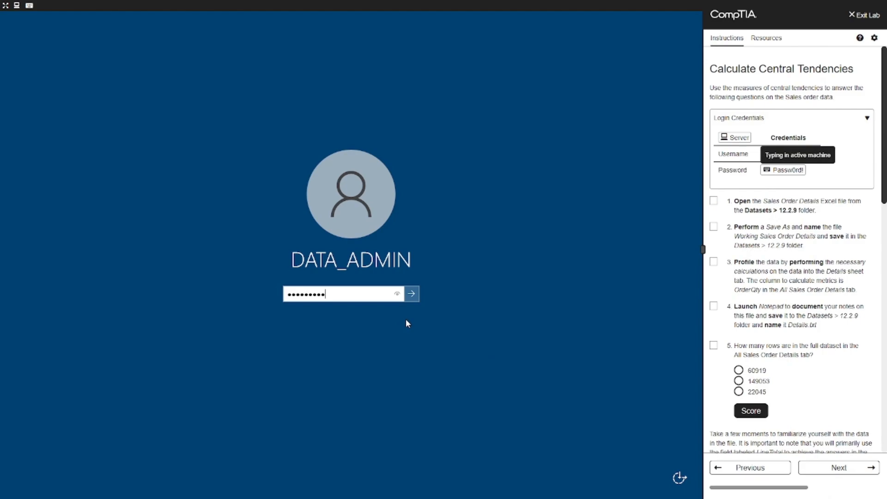
{"action": "left_click", "coordinate": [412, 293]}
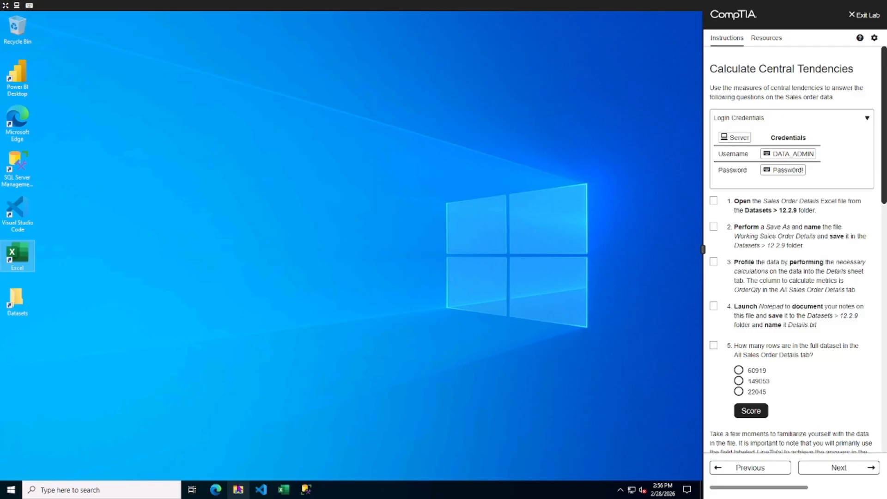
Open the Sales Order Details workbook from the Datasets > 12.2.9 folder and tick the first lab task.
{"action": "left_click", "coordinate": [238, 489]}
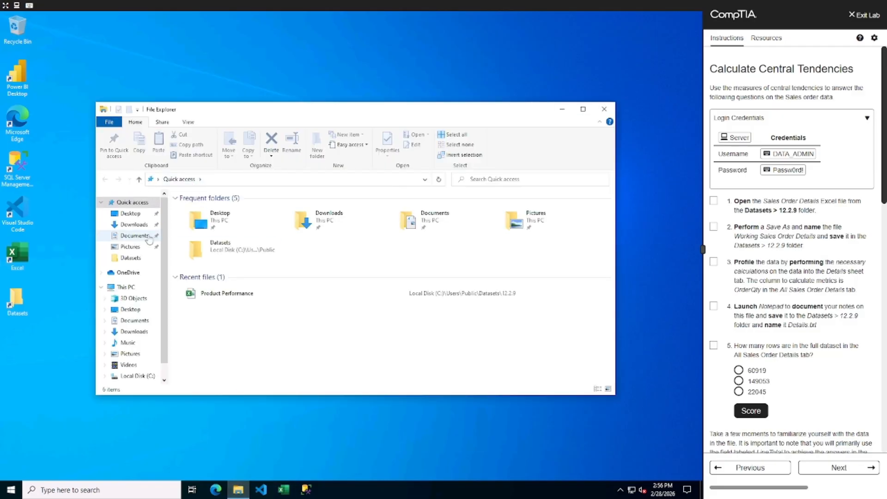
{"action": "left_click", "coordinate": [132, 259]}
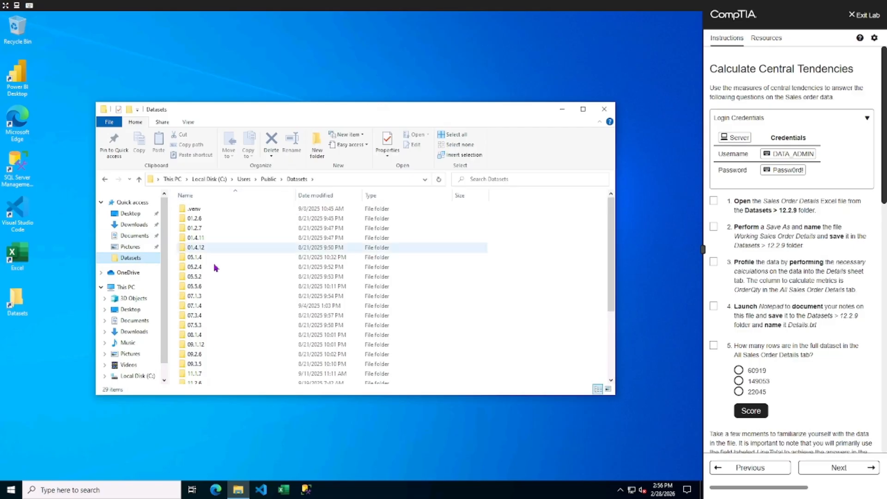
{"action": "scroll", "coordinate": [214, 265], "scroll_direction": "down", "scroll_amount": 1}
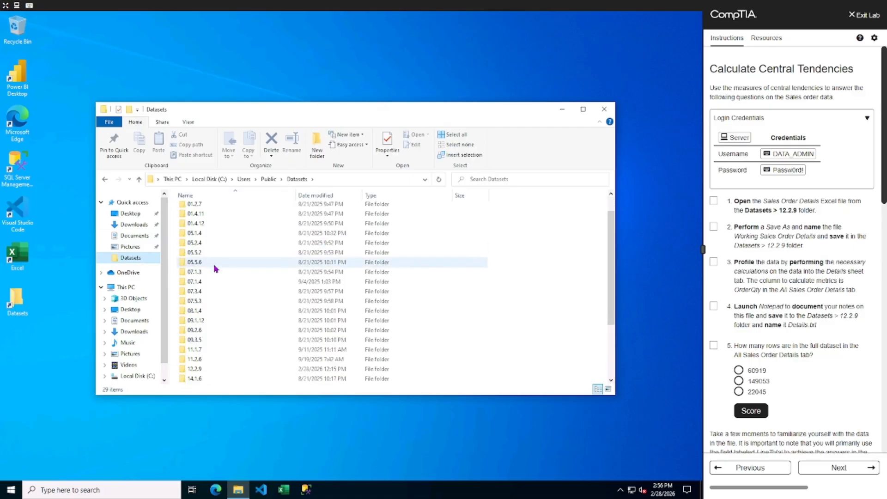
{"action": "double_click", "coordinate": [194, 370]}
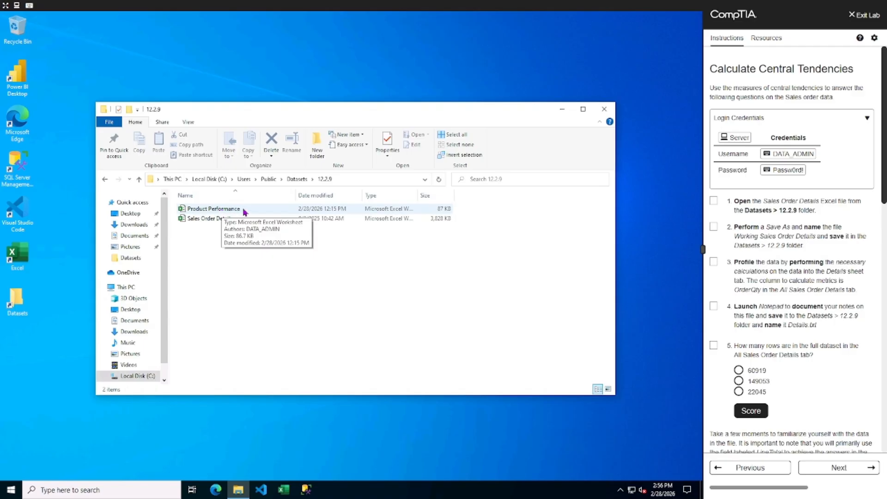
{"action": "double_click", "coordinate": [211, 218]}
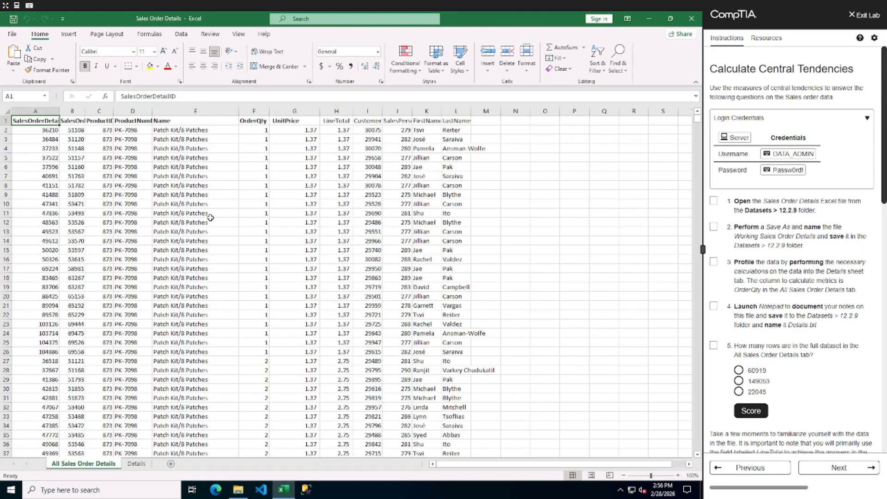
{"action": "left_click", "coordinate": [716, 203]}
Save the workbook as Working Sales Order Details in the 12.2.9 folder and tick the second lab task.
{"action": "left_click", "coordinate": [12, 34]}
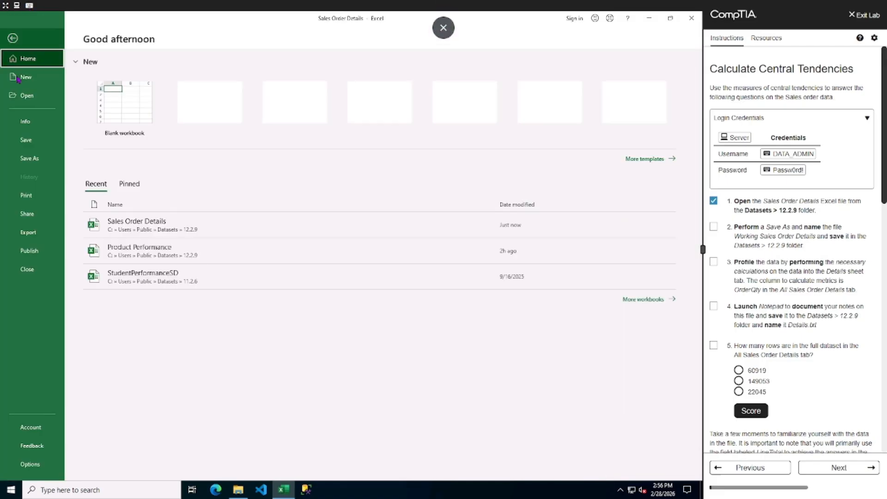
{"action": "left_click", "coordinate": [30, 158]}
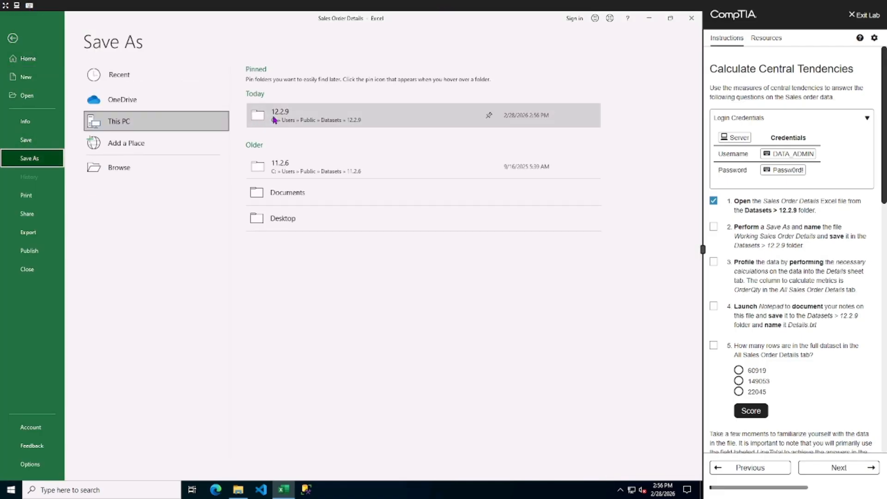
{"action": "left_click", "coordinate": [274, 120]}
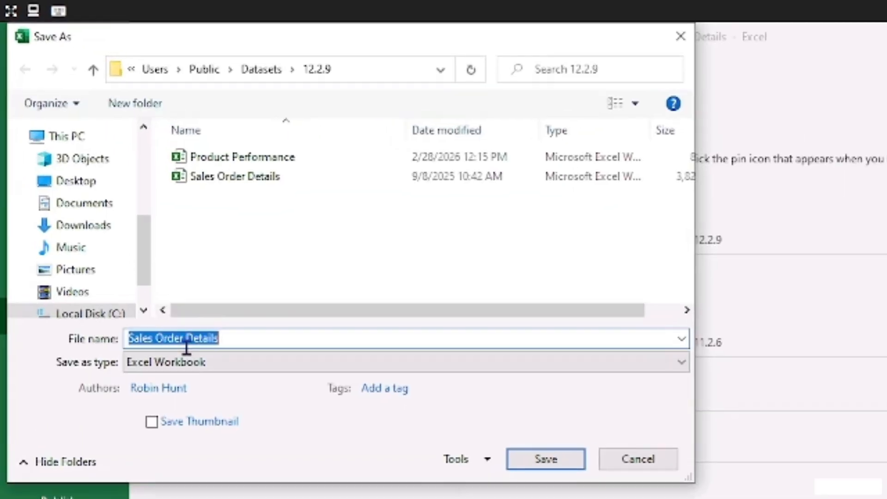
{"action": "left_click", "coordinate": [130, 338]}
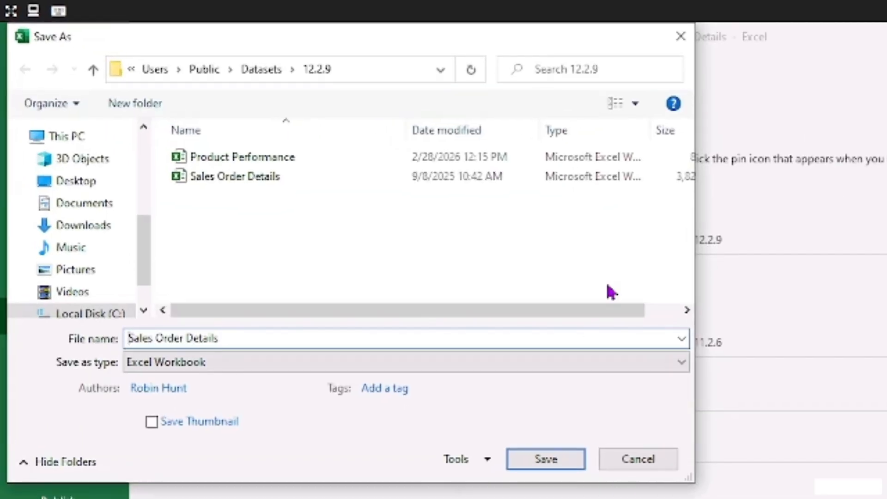
{"action": "type", "text": "Working"}
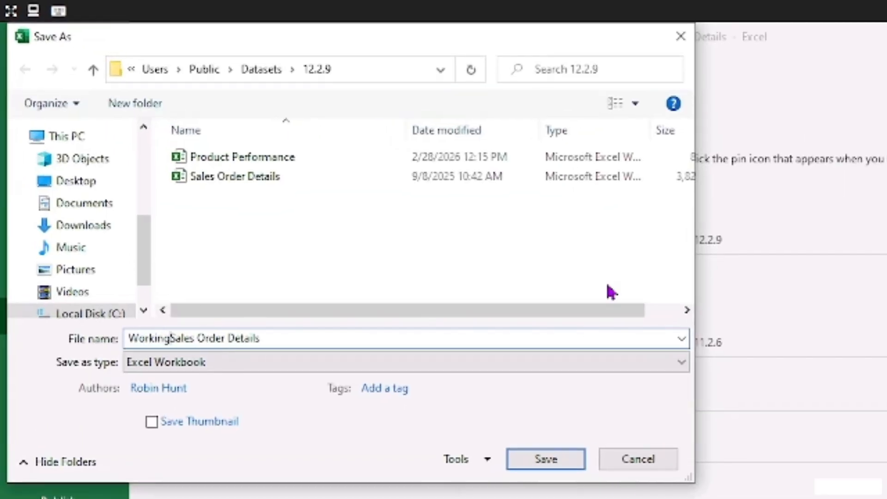
{"action": "left_click", "coordinate": [539, 462]}
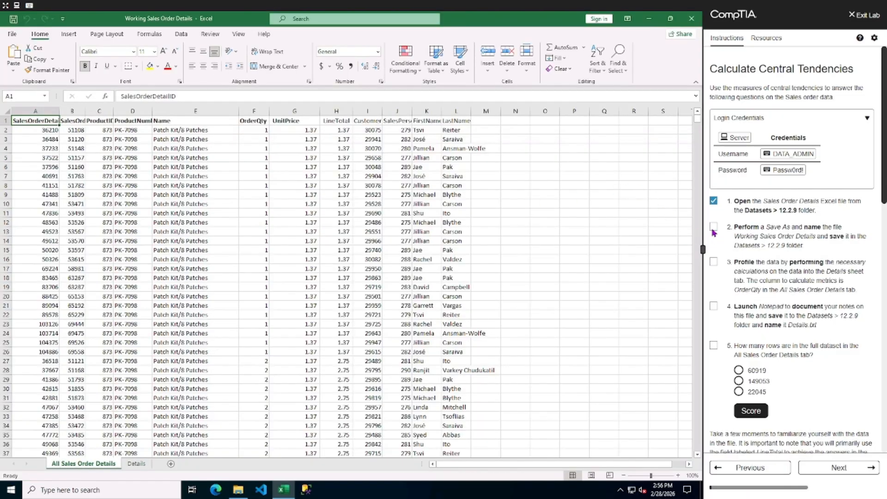
{"action": "left_click", "coordinate": [714, 228]}
On the Details sheet, enter a Mean formula in B2 averaging column F (OrderQty) of the All Sales Order Details sheet.
{"action": "left_click", "coordinate": [257, 111]}
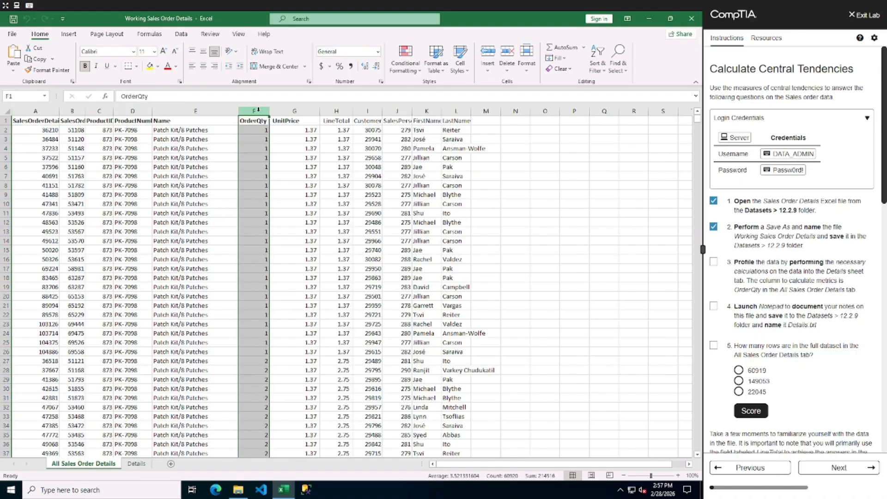
{"action": "left_click", "coordinate": [135, 463]}
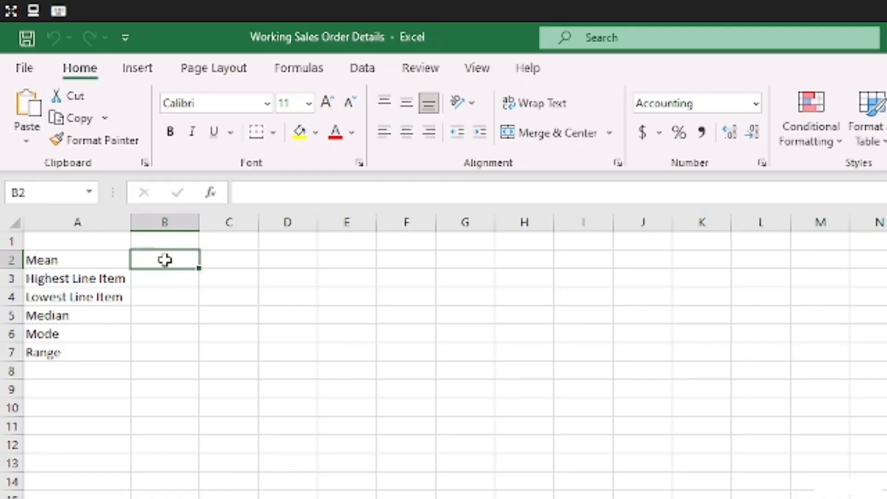
{"action": "type", "text": "=ave"}
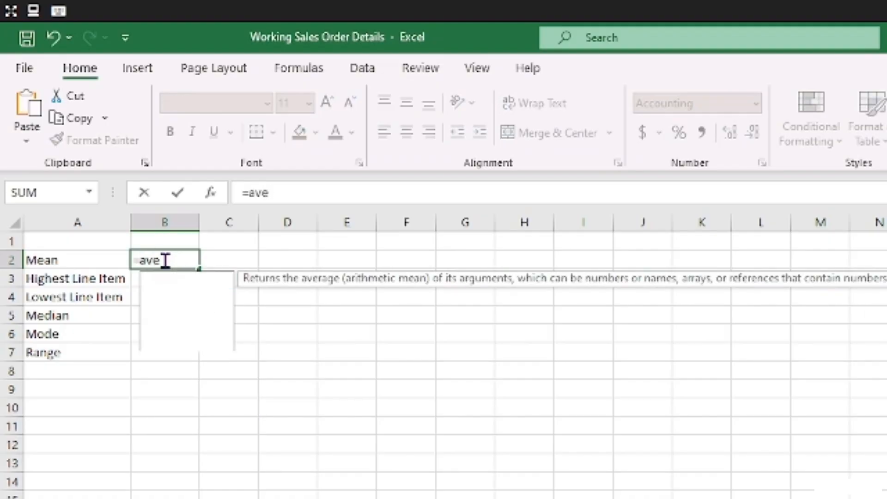
{"action": "type", "text": "rage"}
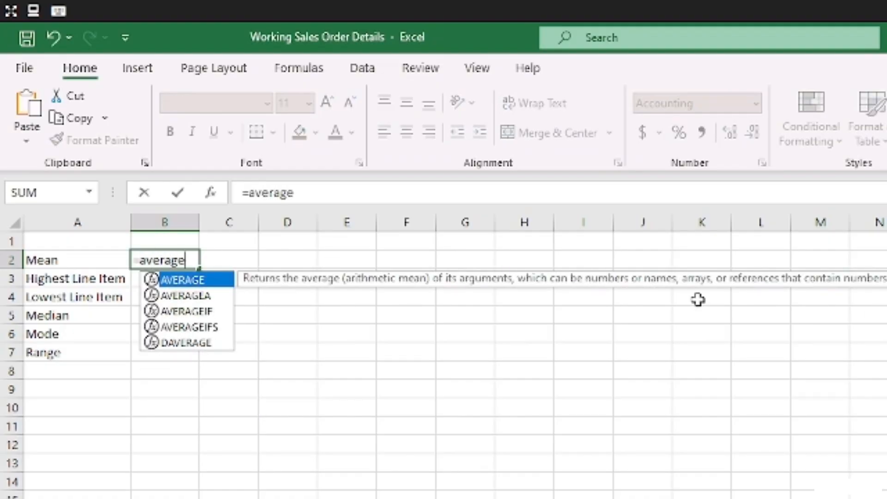
{"action": "type", "text": "("}
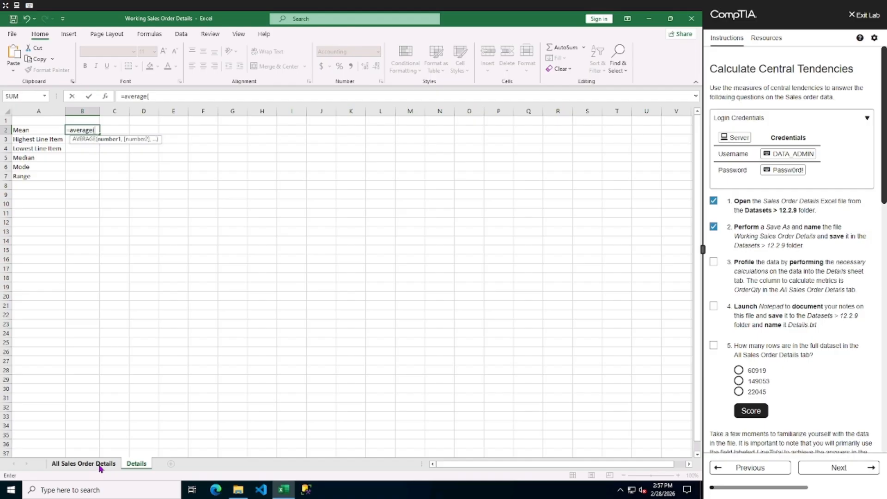
{"action": "left_click", "coordinate": [100, 465]}
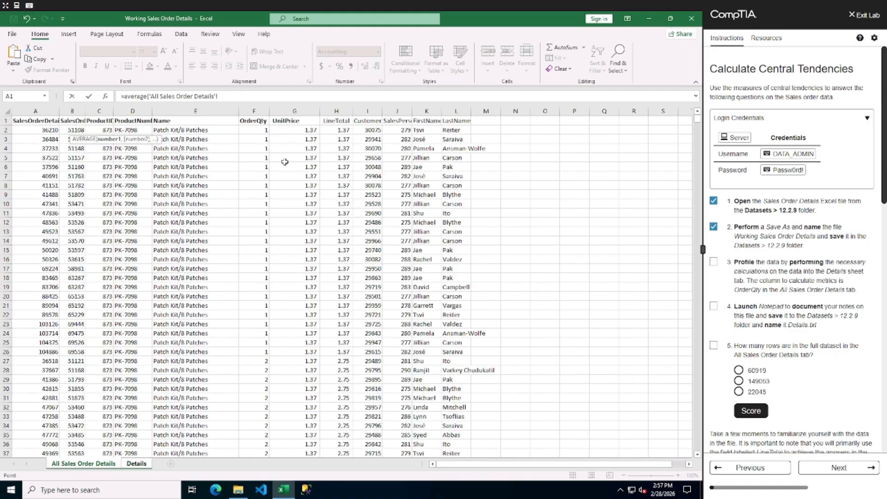
{"action": "left_click", "coordinate": [254, 111]}
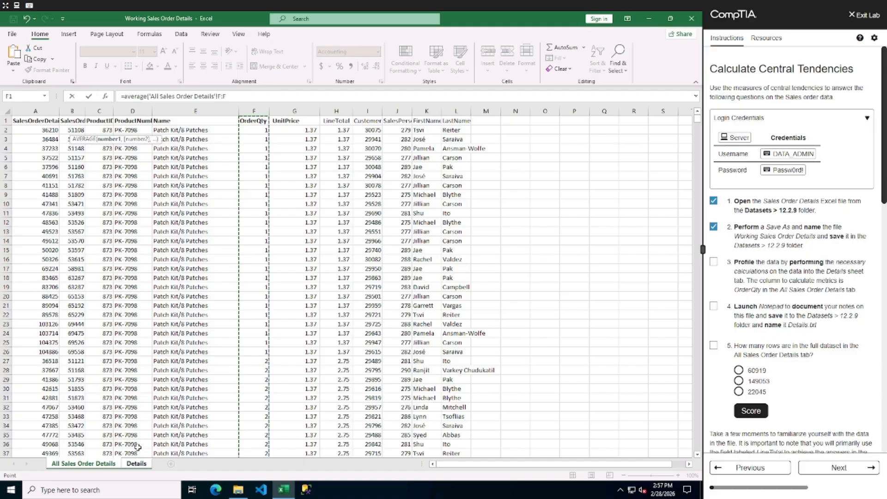
{"action": "key", "text": "Return"}
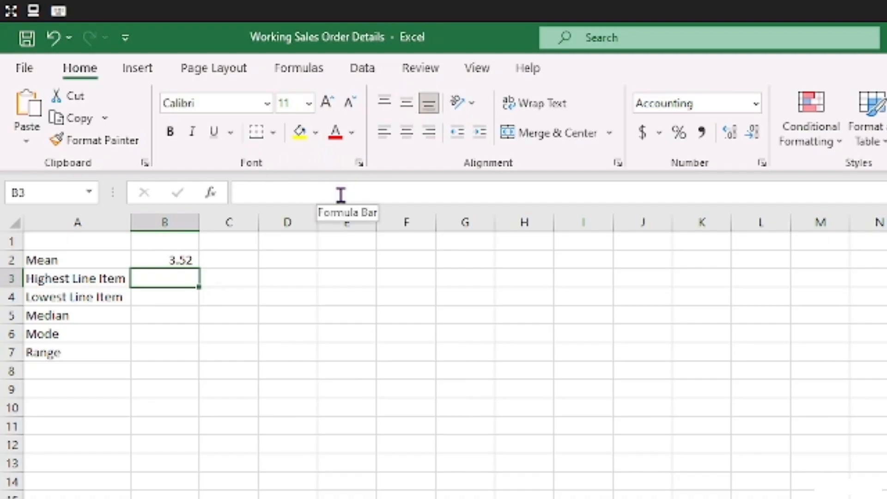
Label cell B1 of the Details sheet as OrderQty.
{"action": "left_click", "coordinate": [175, 258]}
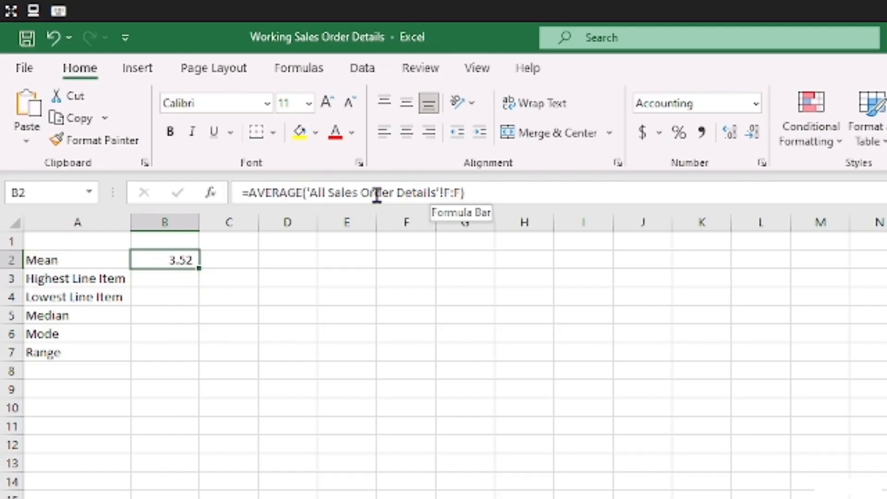
{"action": "left_click", "coordinate": [177, 241]}
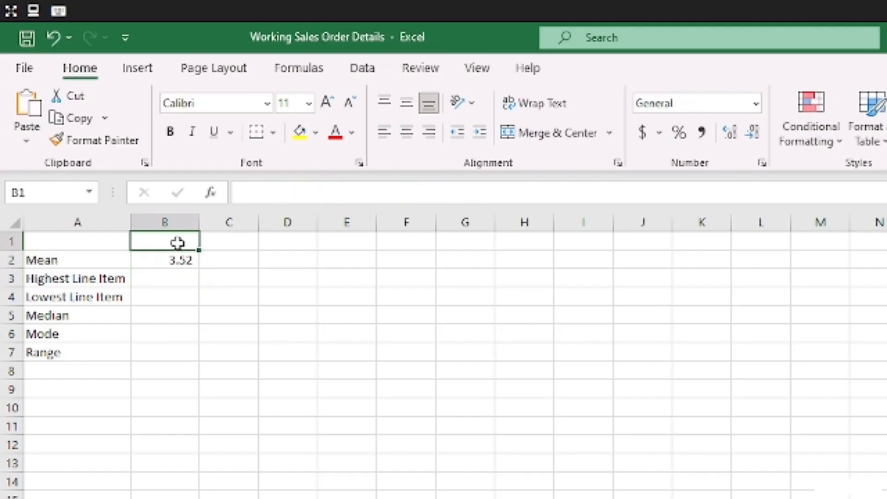
{"action": "type", "text": "Order"}
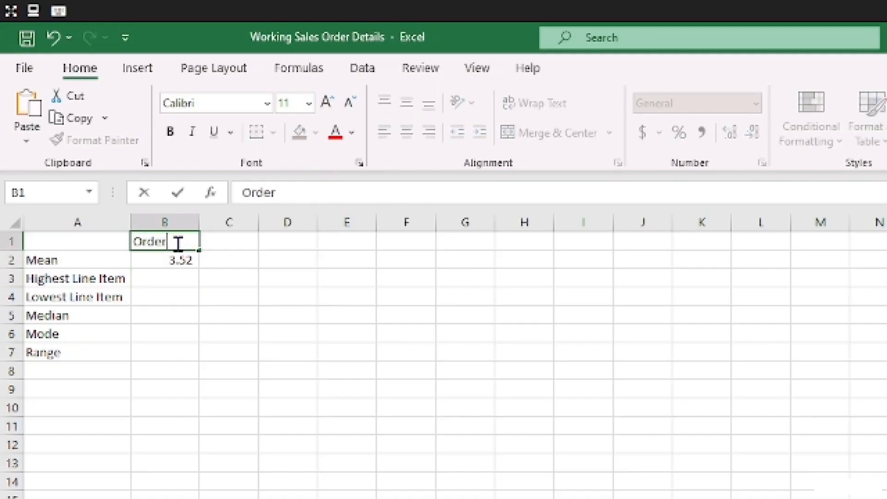
{"action": "type", "text": "Qty"}
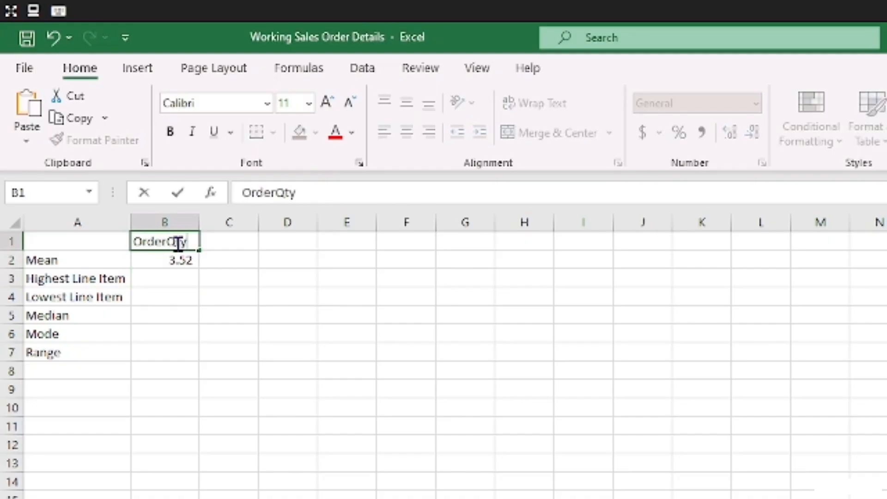
{"action": "key", "text": "ctrl+Return"}
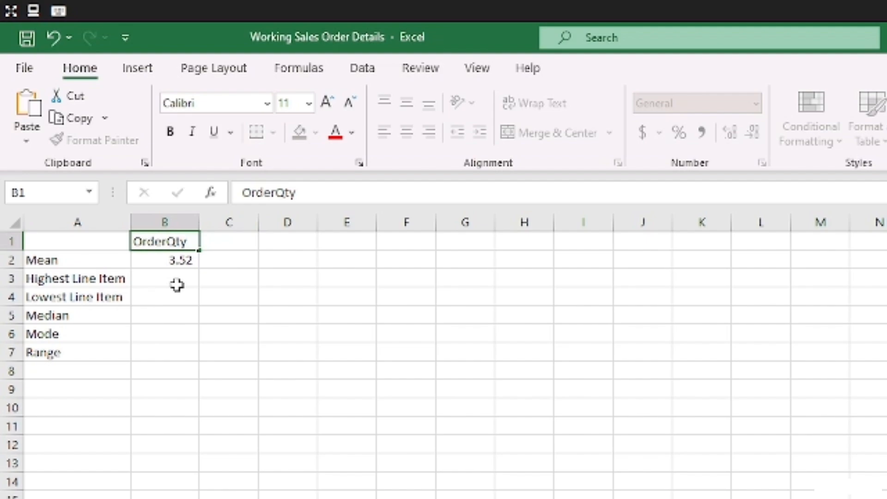
Copy the average formula from B2 down through B7 for the remaining statistics.
{"action": "left_click", "coordinate": [177, 285]}
{"action": "left_click", "coordinate": [178, 259]}
{"action": "left_click", "coordinate": [181, 280]}
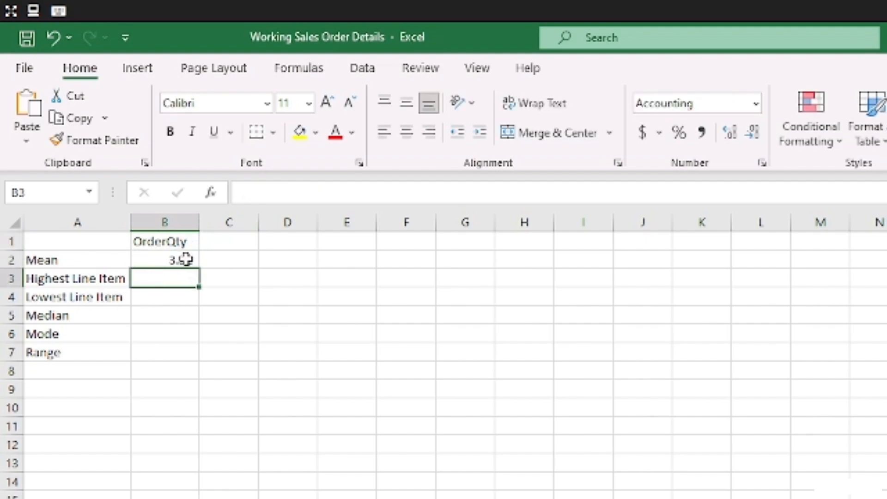
{"action": "left_click", "coordinate": [185, 260]}
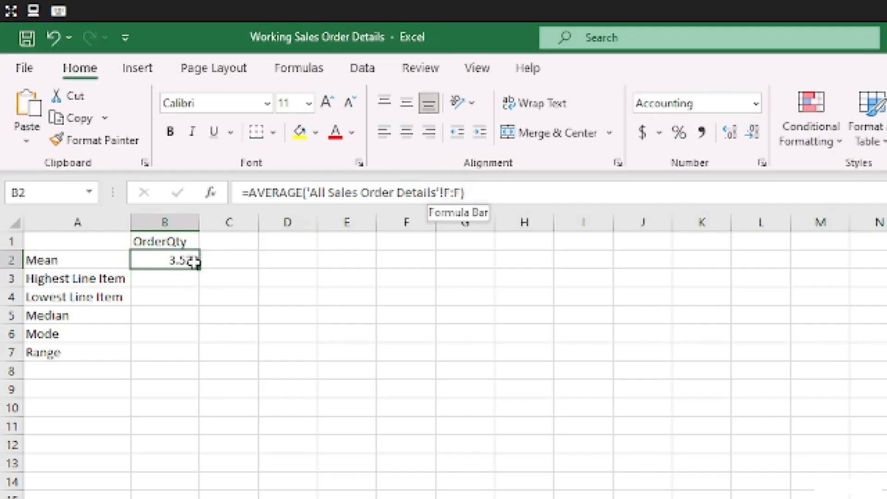
{"action": "left_click_drag", "start_coordinate": [201, 269], "coordinate": [193, 360]}
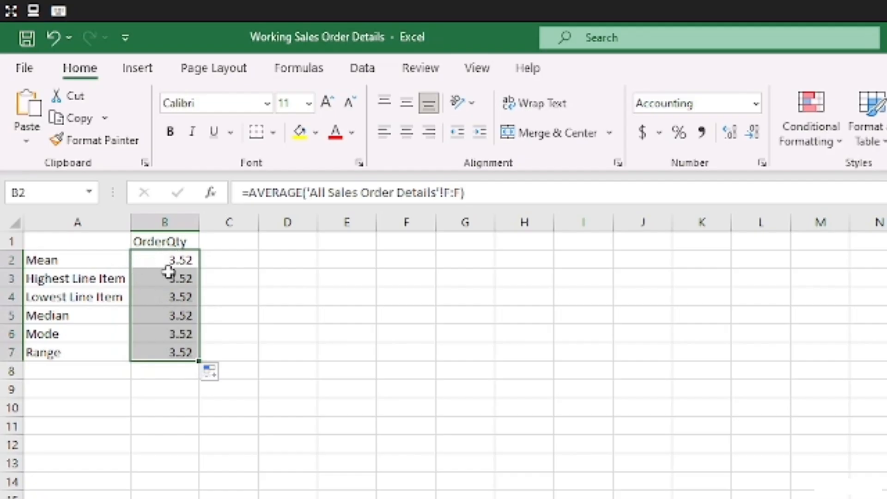
Change B3's Highest Line Item formula to use MAX on column F of All Sales Order Details.
{"action": "left_click", "coordinate": [173, 279]}
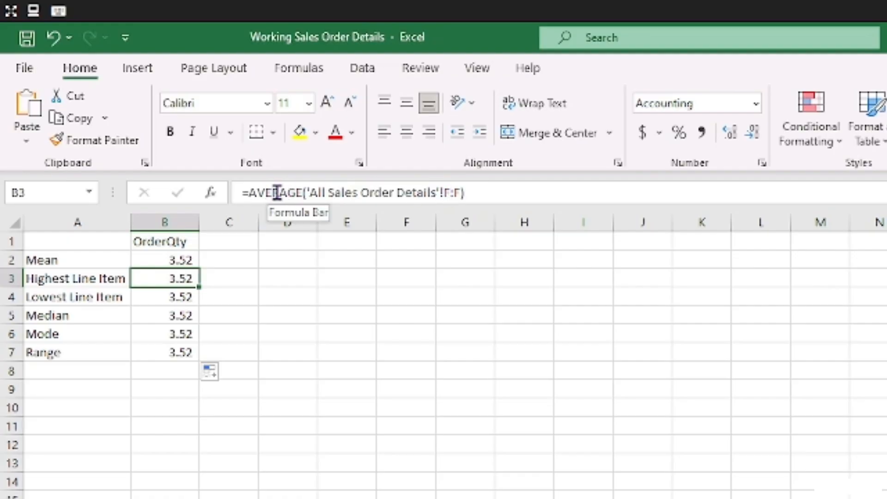
{"action": "double_click", "coordinate": [266, 193]}
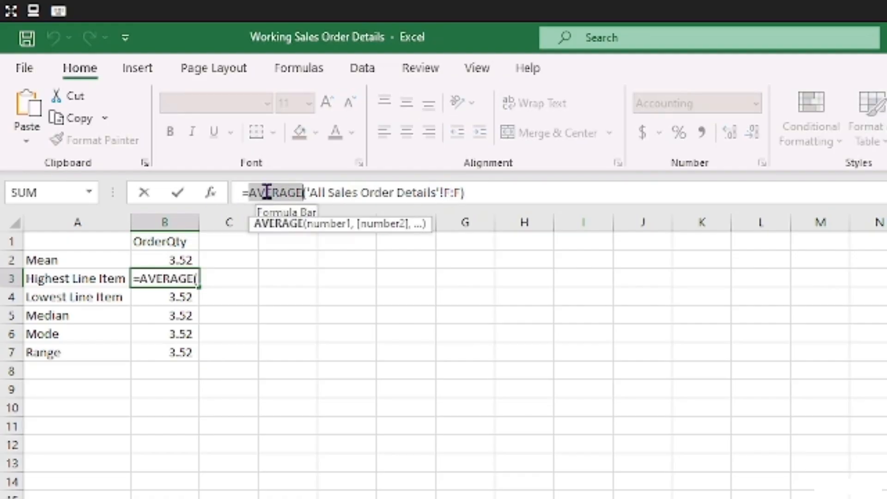
{"action": "key", "text": "Caps_Lock"}
{"action": "type", "text": "MA"}
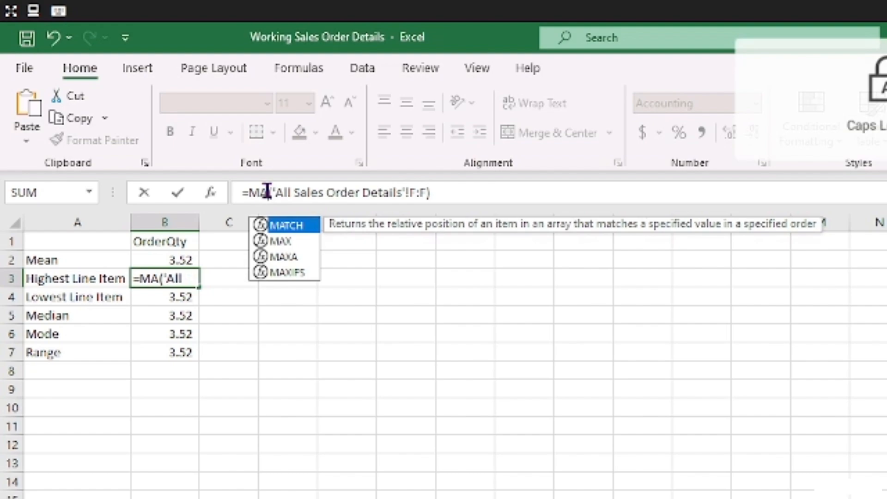
{"action": "type", "text": "X"}
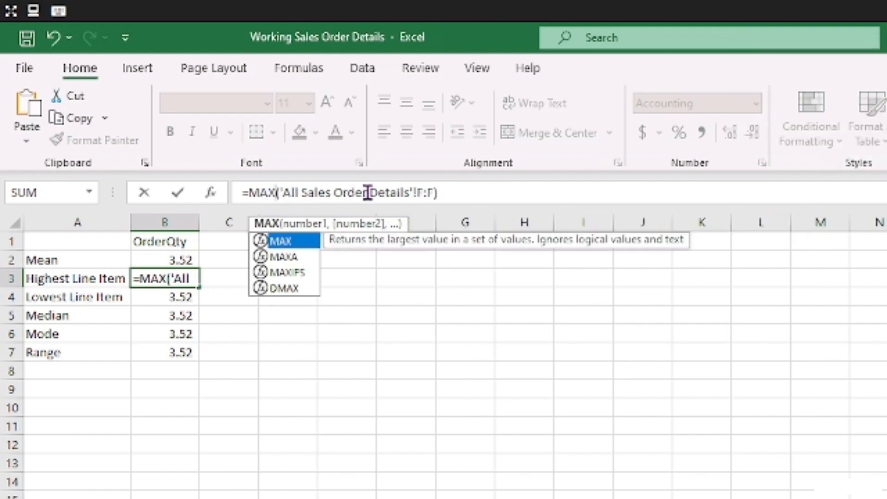
{"action": "key", "text": "Return"}
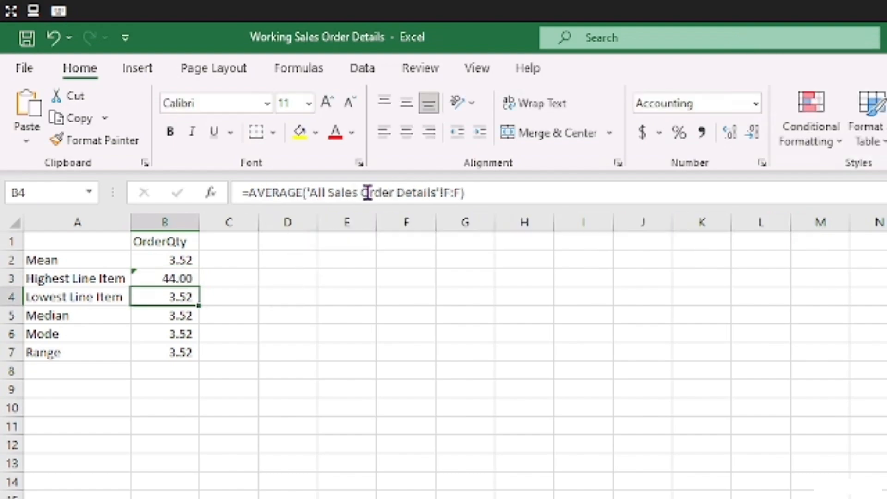
Change B4's Lowest Line Item formula to use MIN on the same OrderQty column.
{"action": "left_click", "coordinate": [300, 192]}
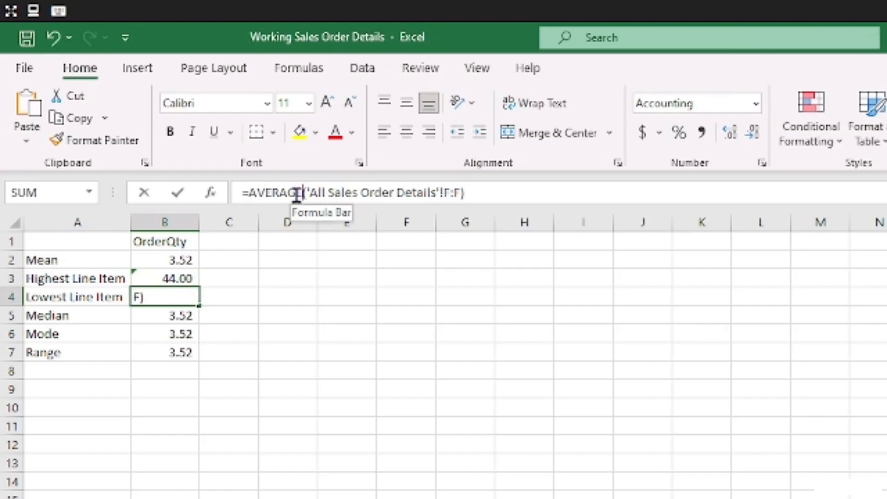
{"action": "left_click_drag", "start_coordinate": [300, 192], "coordinate": [248, 193]}
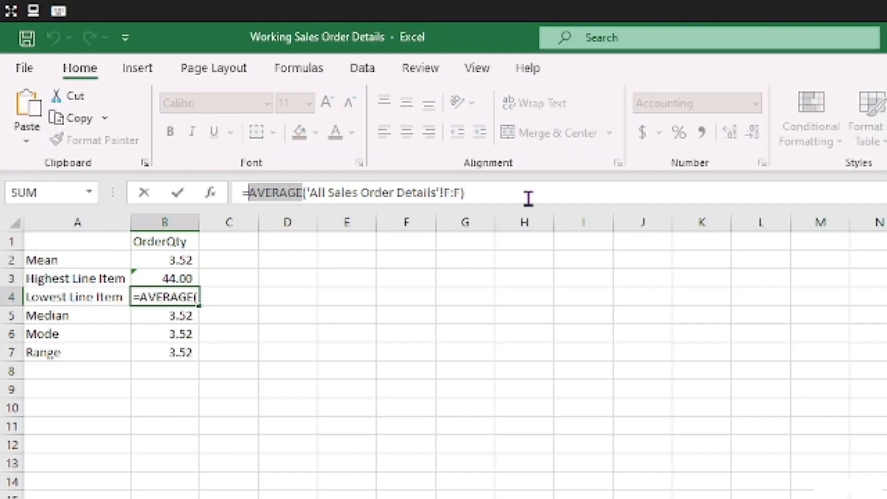
{"action": "type", "text": "MIN"}
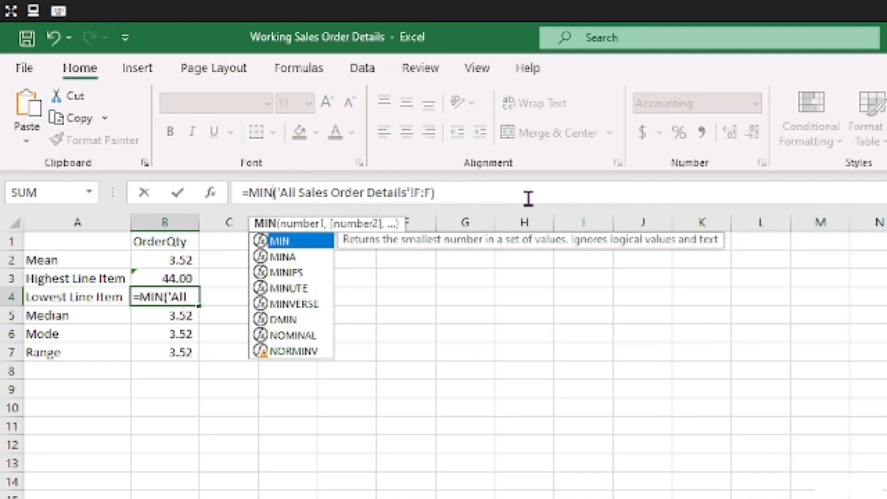
{"action": "key", "text": "Return"}
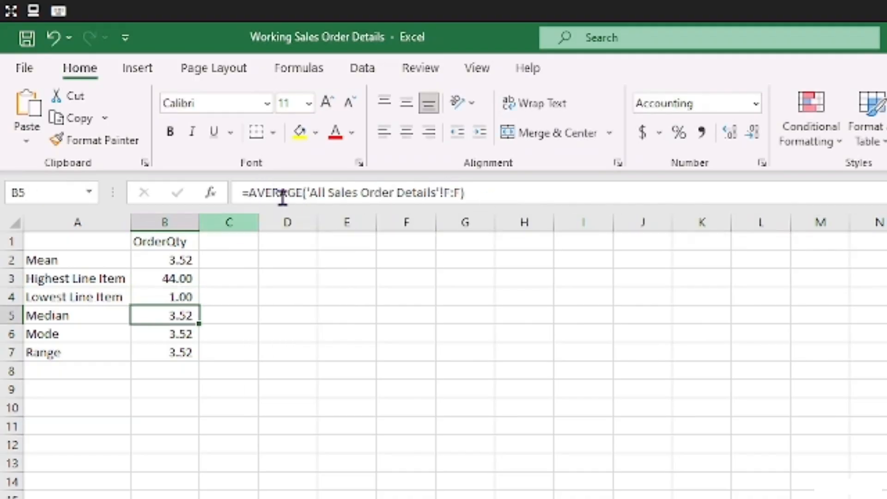
Change B5's Median formula to use the MEDIAN function on the OrderQty column.
{"action": "double_click", "coordinate": [282, 192]}
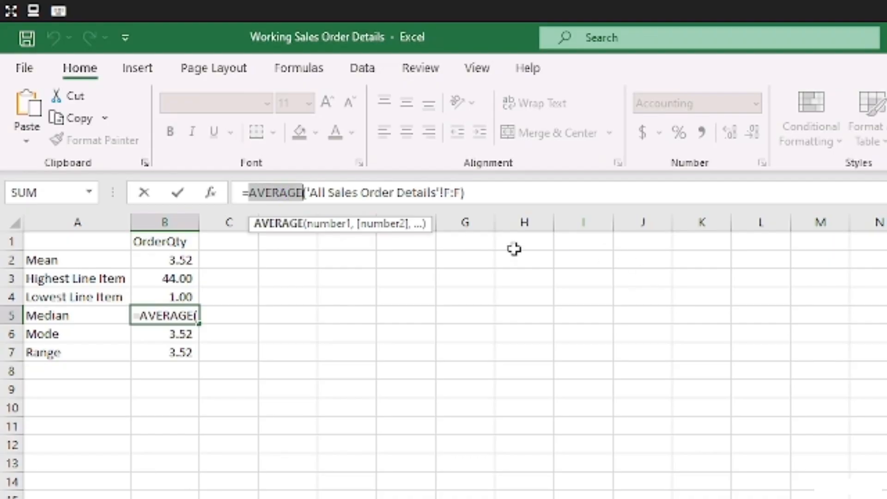
{"action": "type", "text": "MEDIAN"}
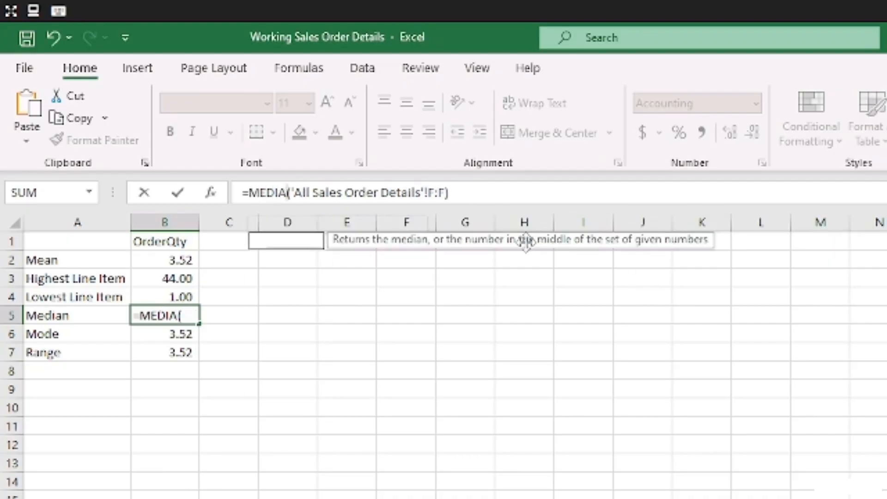
{"action": "key", "text": "Return"}
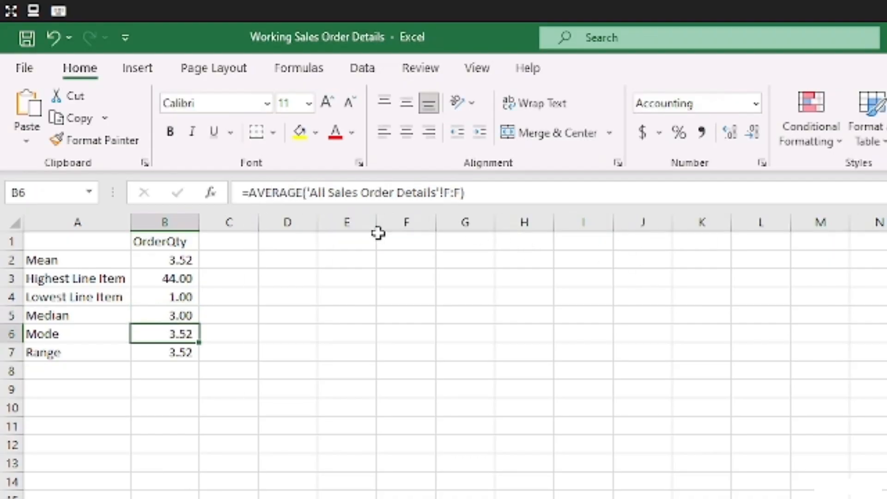
Change B6's Mode formula to use the MODE.MULT function on the OrderQty column.
{"action": "double_click", "coordinate": [283, 193]}
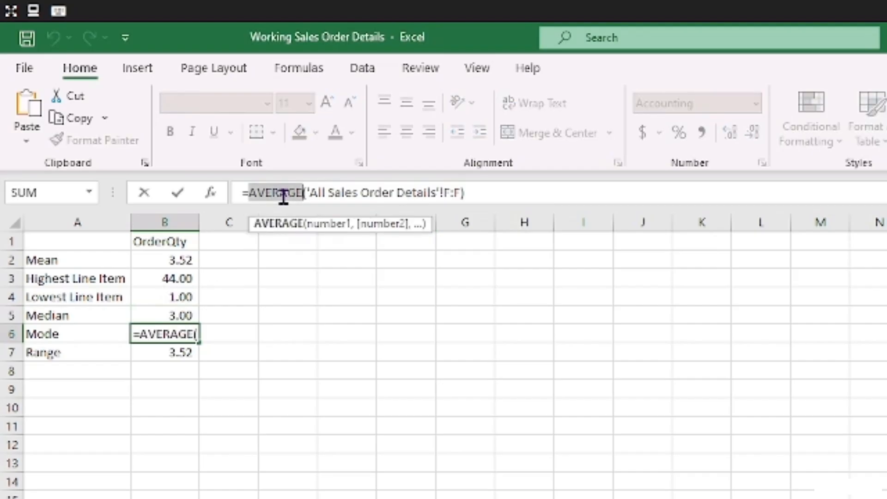
{"action": "type", "text": "MODE"}
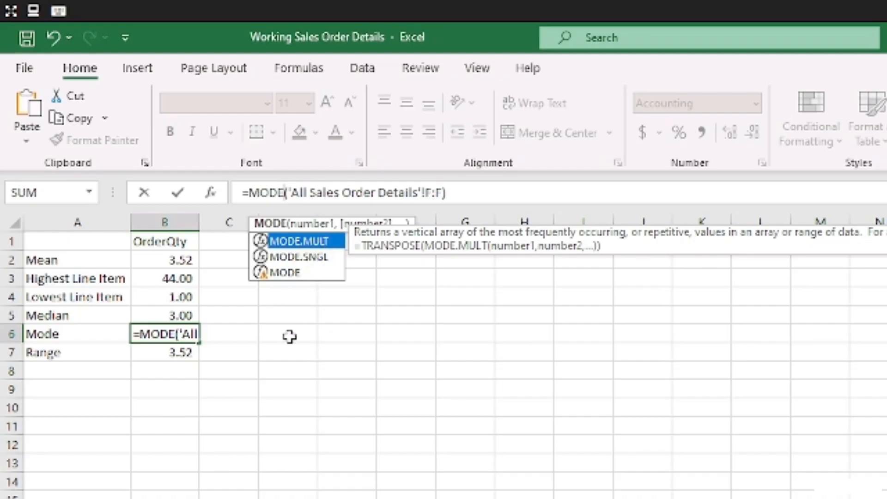
{"action": "type", "text": ".MULT"}
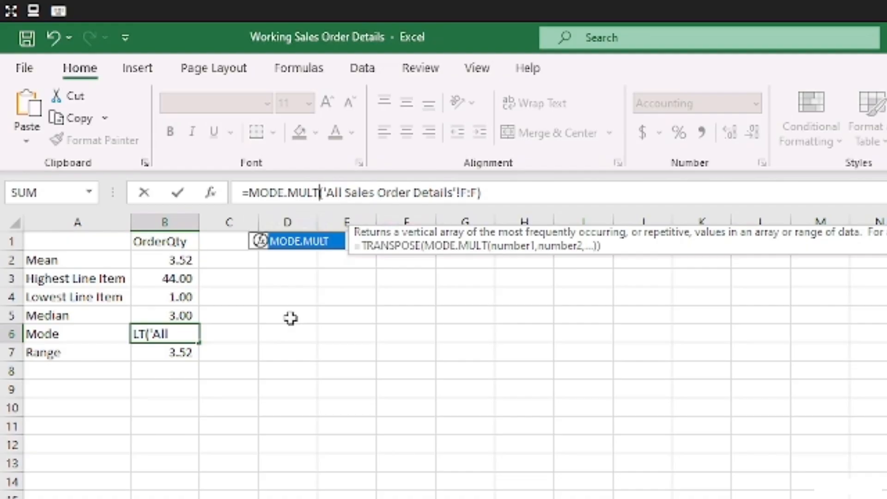
{"action": "key", "text": "Return"}
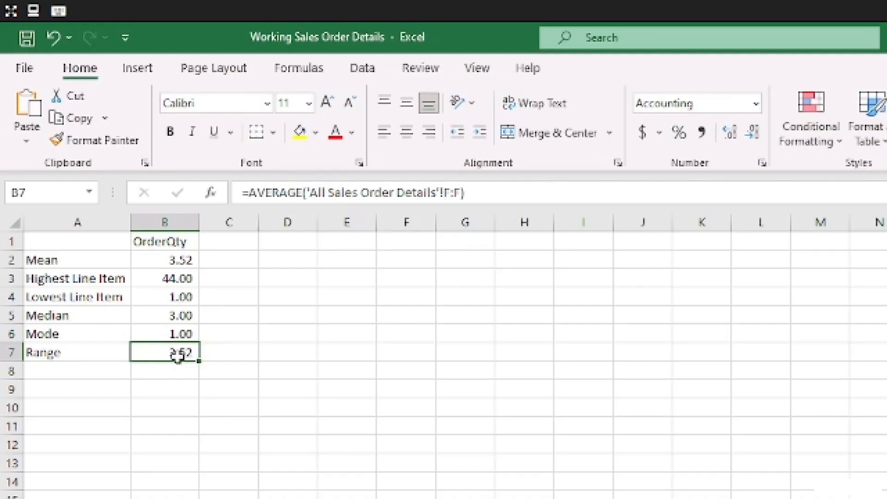
Replace B7's formula with a Range calculation subtracting B4 from B3.
{"action": "left_click_drag", "start_coordinate": [471, 190], "coordinate": [248, 192]}
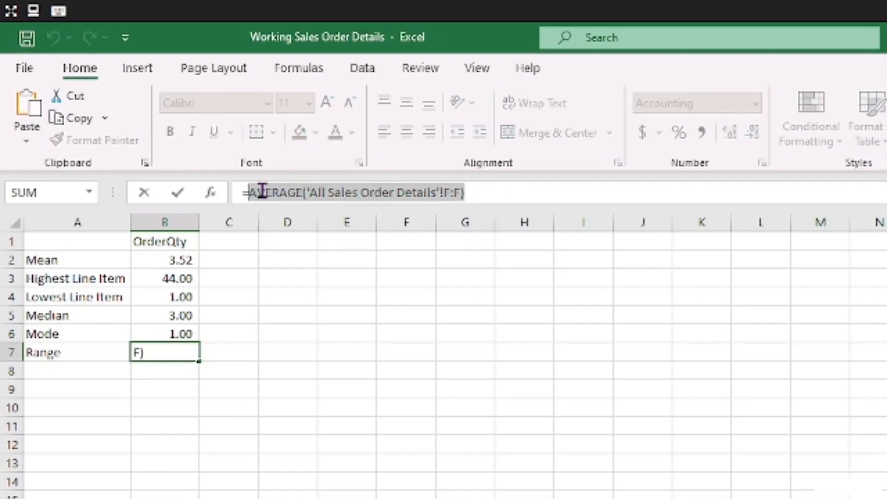
{"action": "key", "text": "BackSpace"}
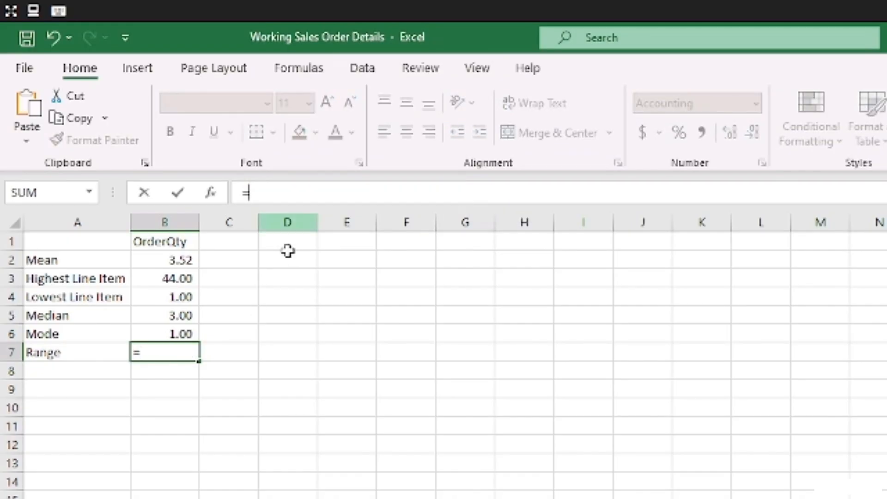
{"action": "left_click", "coordinate": [184, 276]}
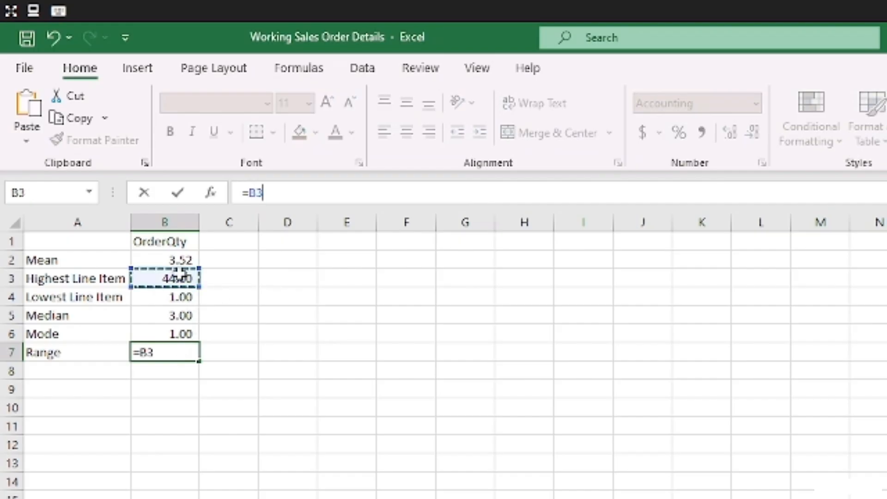
{"action": "type", "text": "-"}
{"action": "left_click", "coordinate": [185, 297]}
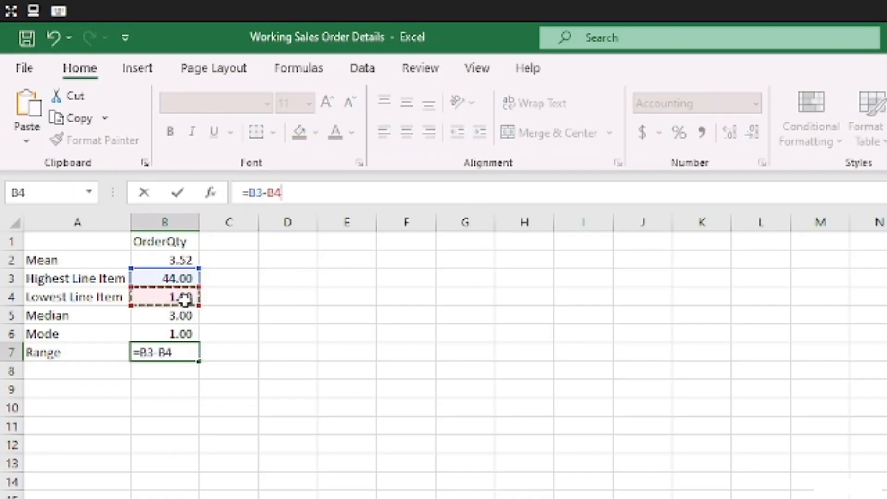
{"action": "key", "text": "Return"}
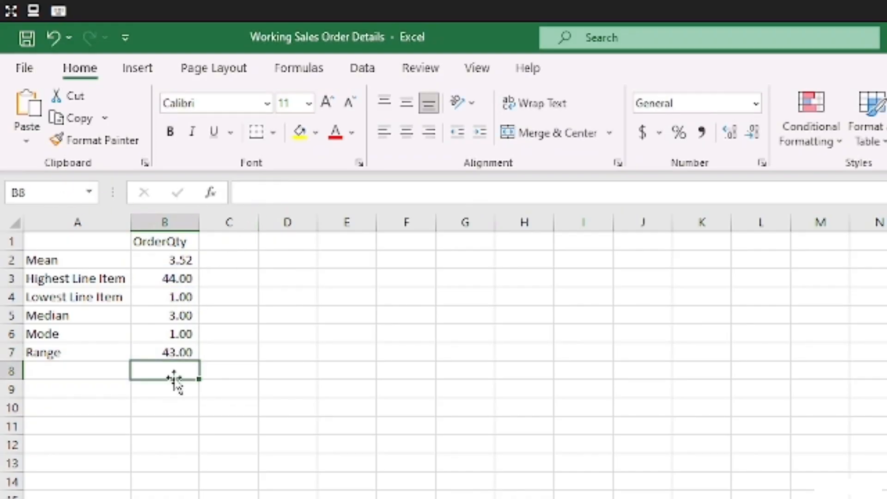
{"action": "left_click", "coordinate": [182, 352]}
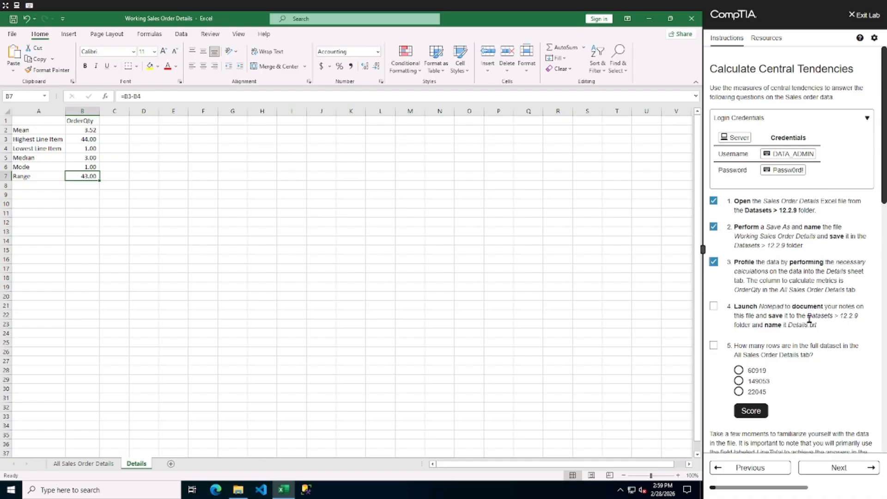
Launch Notepad from the Windows search.
{"action": "left_click", "coordinate": [95, 490]}
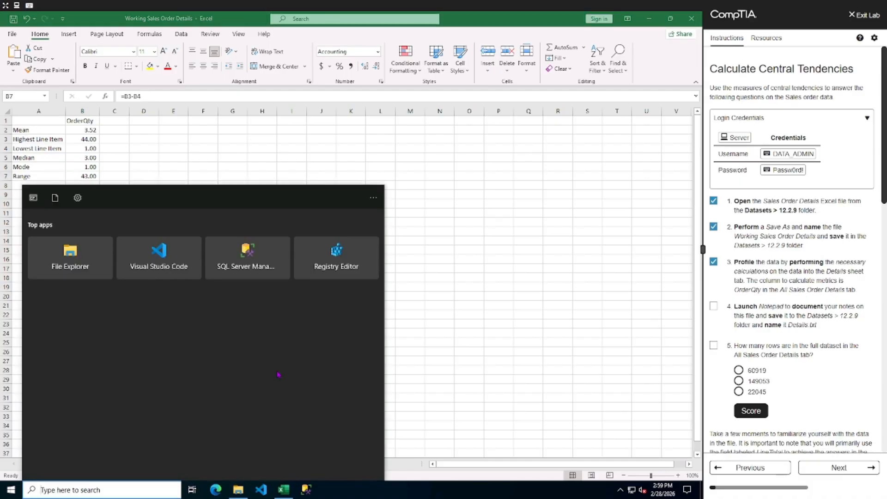
{"action": "type", "text": "NOTE"}
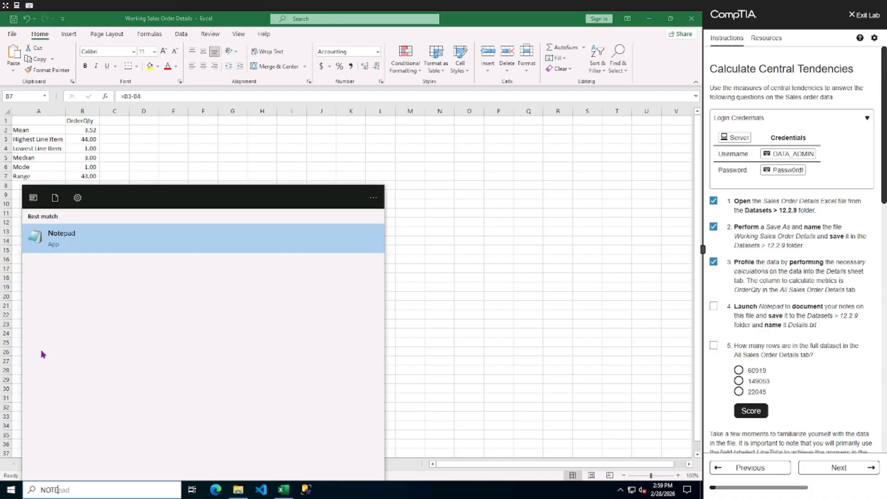
{"action": "left_click", "coordinate": [49, 236]}
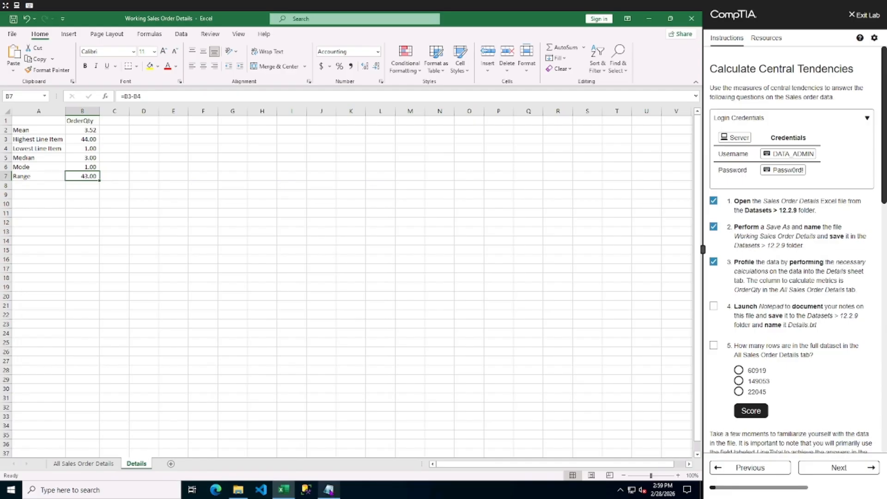
{"action": "mouse_move", "coordinate": [328, 489]}
{"action": "left_click", "coordinate": [332, 453]}
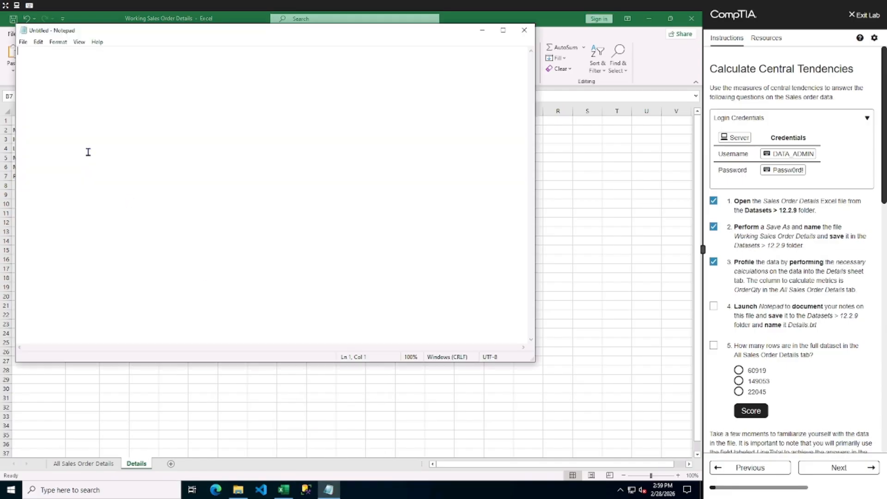
Save the new Notepad file as Details in the Datasets 12.2.9 folder.
{"action": "left_click", "coordinate": [23, 43]}
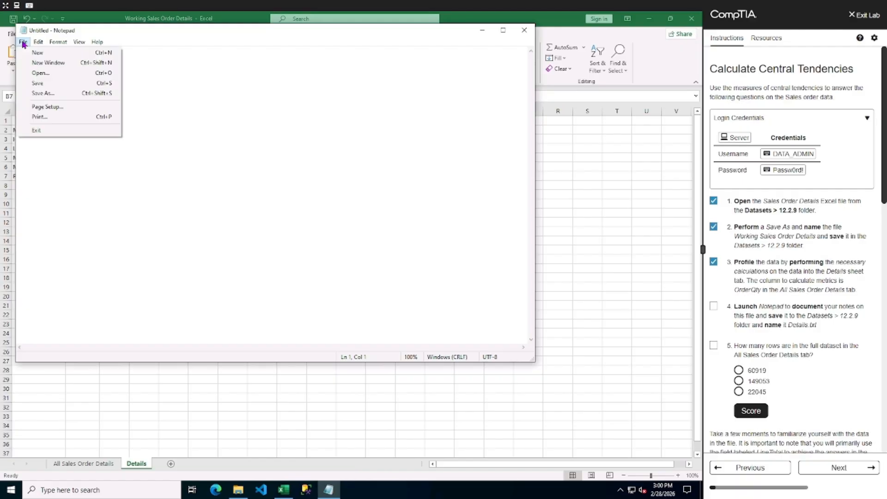
{"action": "left_click", "coordinate": [56, 93]}
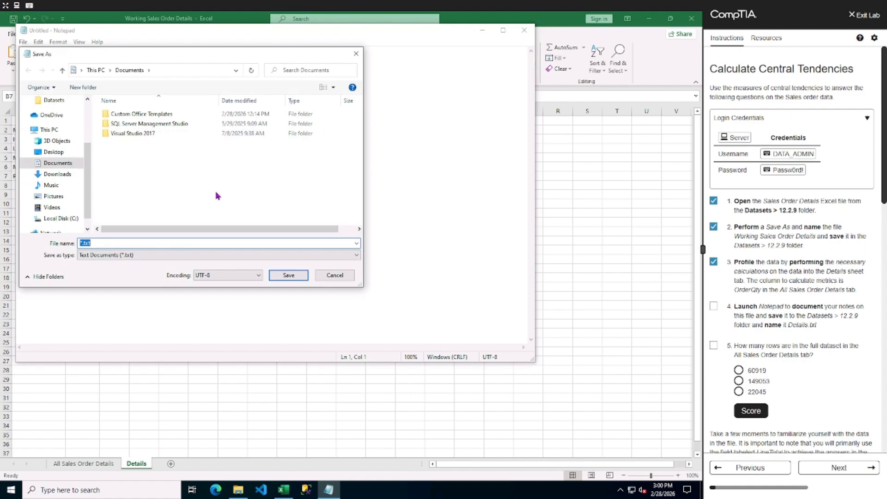
{"action": "type", "text": "d"}
{"action": "type", "text": "D"}
{"action": "key", "text": "Caps_Lock"}
{"action": "type", "text": "etails"}
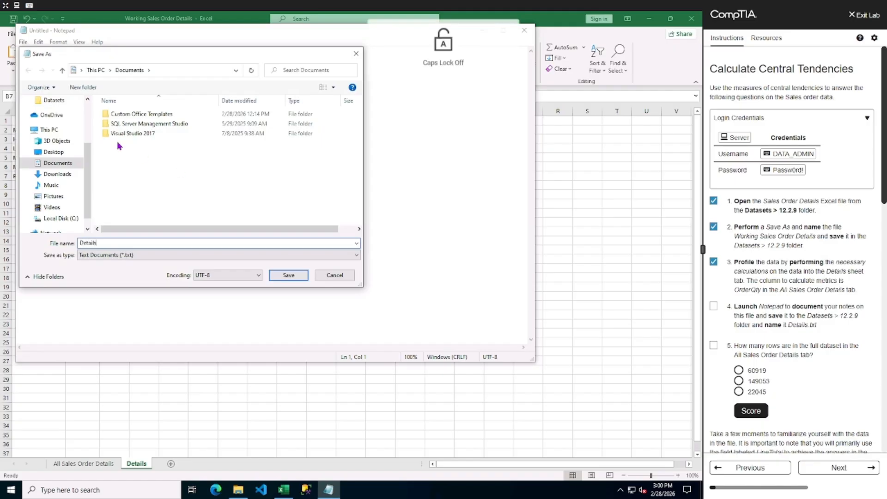
{"action": "left_click", "coordinate": [53, 99]}
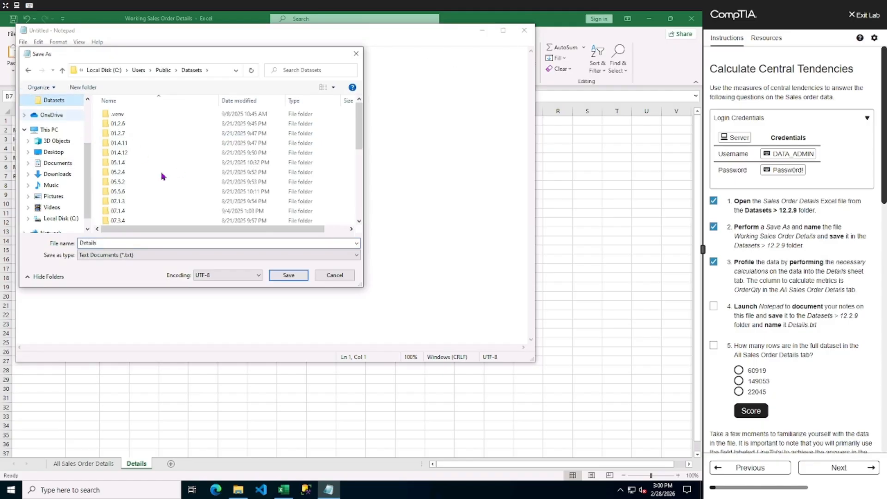
{"action": "scroll", "coordinate": [148, 194], "scroll_direction": "down", "scroll_amount": 5}
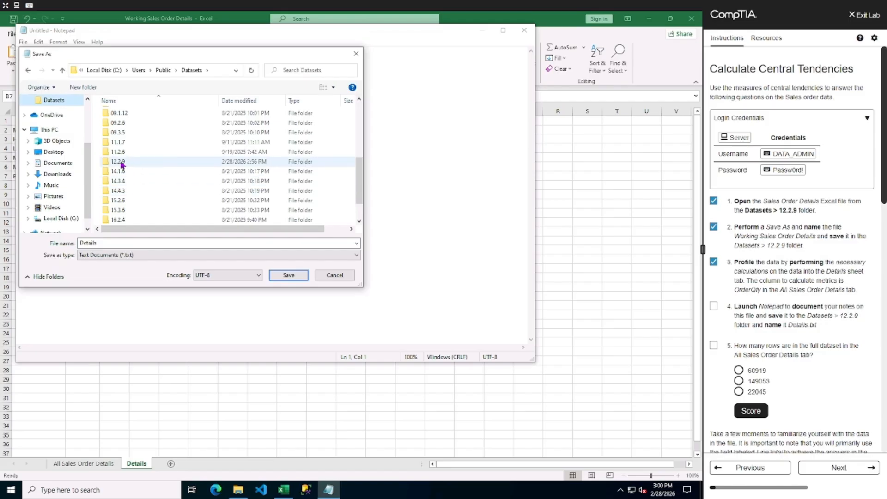
{"action": "double_click", "coordinate": [119, 162]}
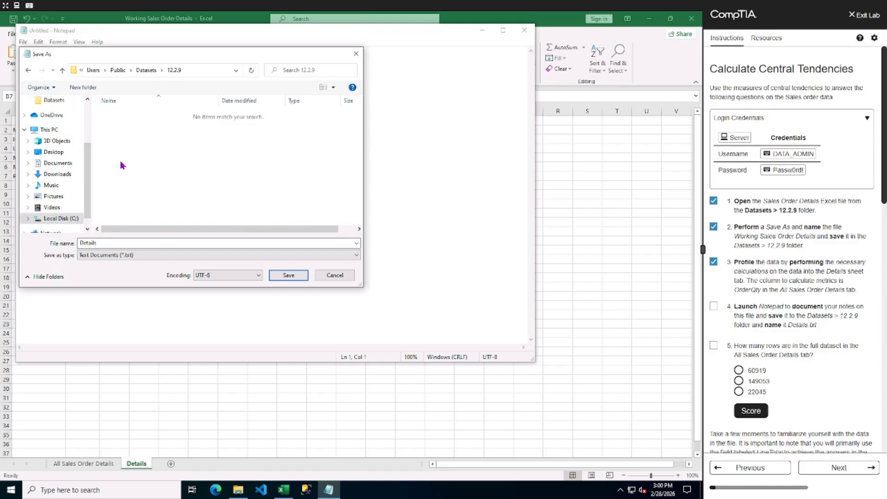
{"action": "left_click", "coordinate": [299, 277]}
Write the heading Info about Sales Order Details on the first line of the Notepad file.
{"action": "type", "text": "Info "}
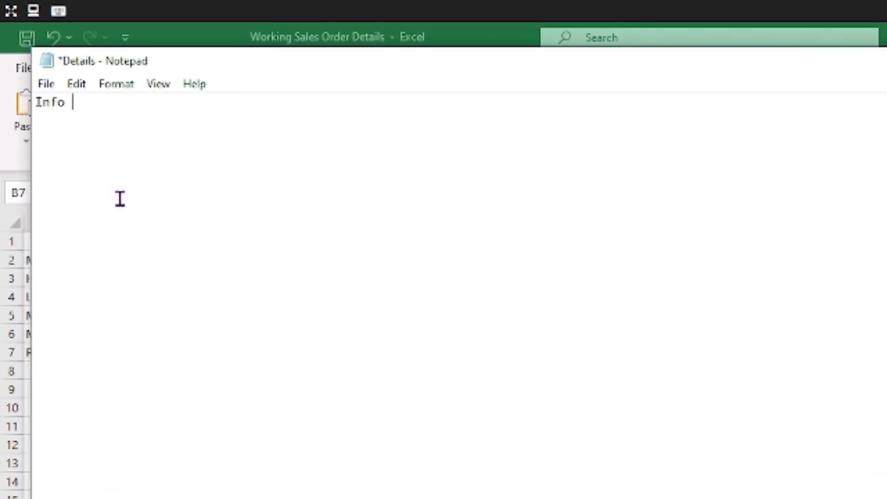
{"action": "type", "text": "about Sa"}
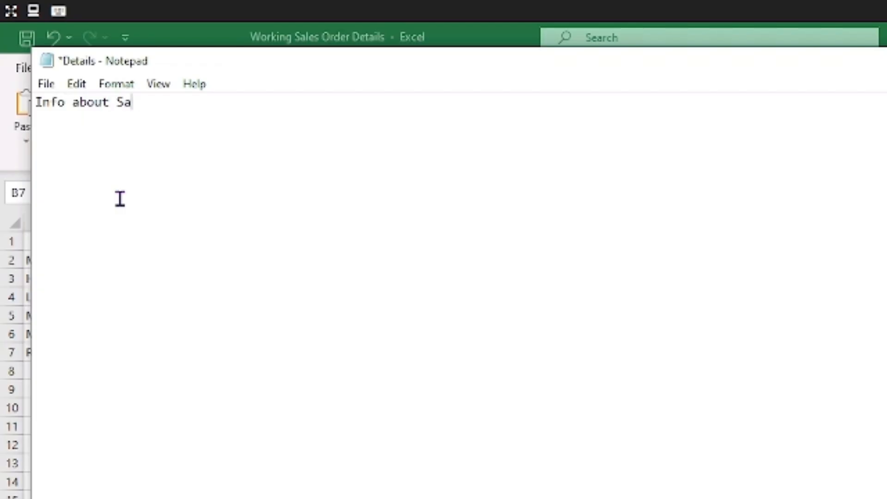
{"action": "type", "text": "les Order Details"}
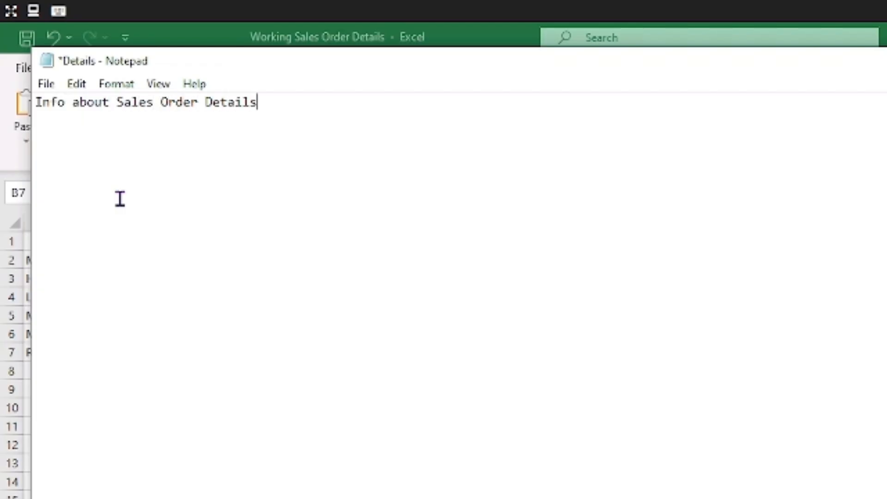
{"action": "key", "text": "Return"}
Add a line reading OrderQty Description after a blank line below the heading.
{"action": "key", "text": "Return"}
{"action": "type", "text": "Order"}
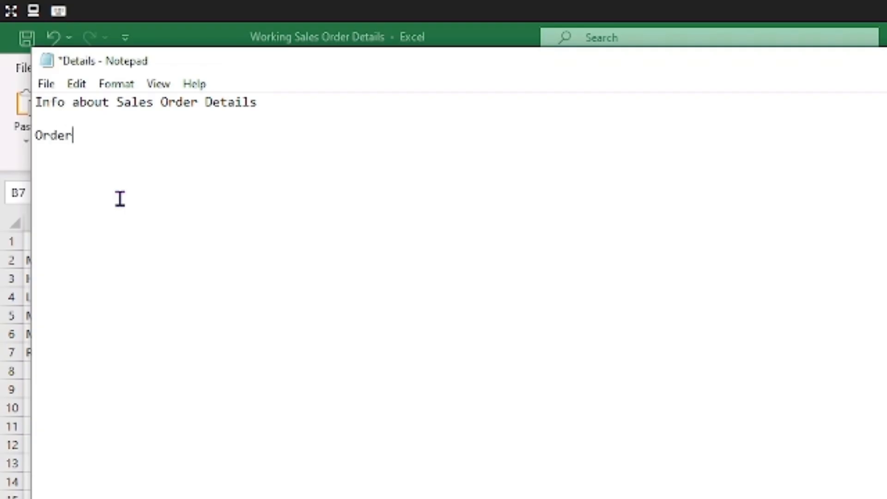
{"action": "type", "text": "Qty Desc"}
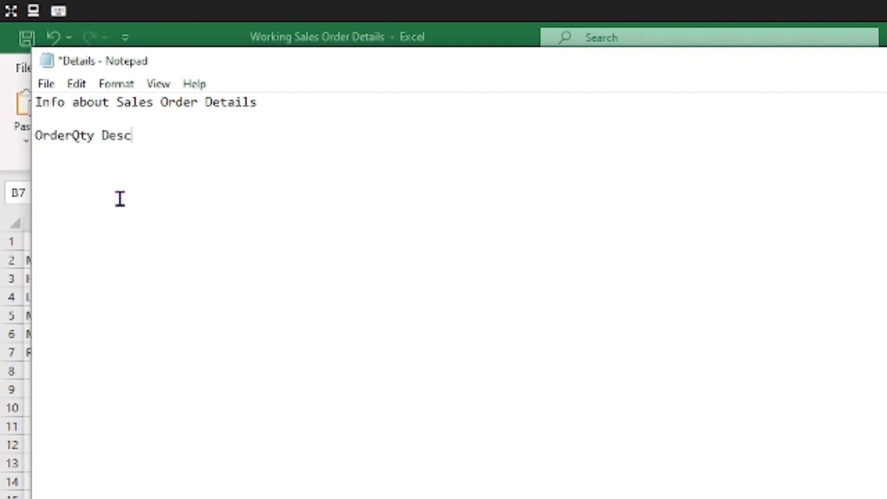
{"action": "type", "text": "ription"}
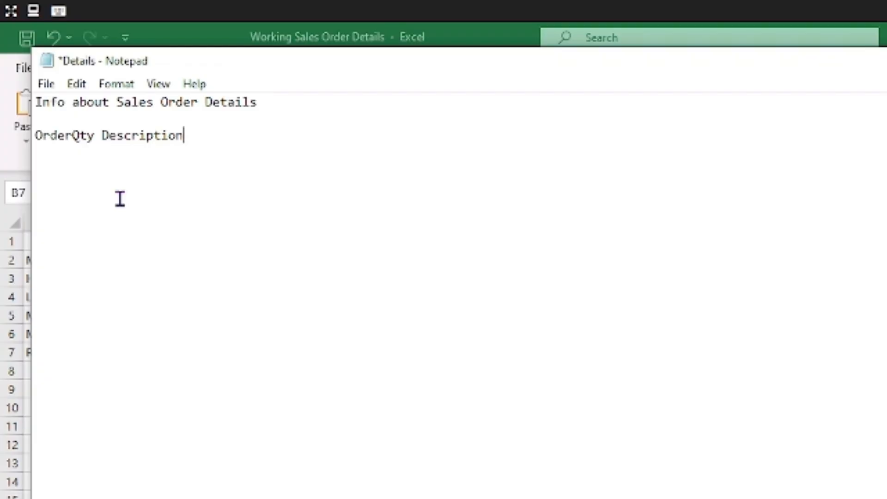
Copy the statistics table A1:B7 from the Details sheet and paste it into Notepad below the description line.
{"action": "key", "text": "alt+Tab"}
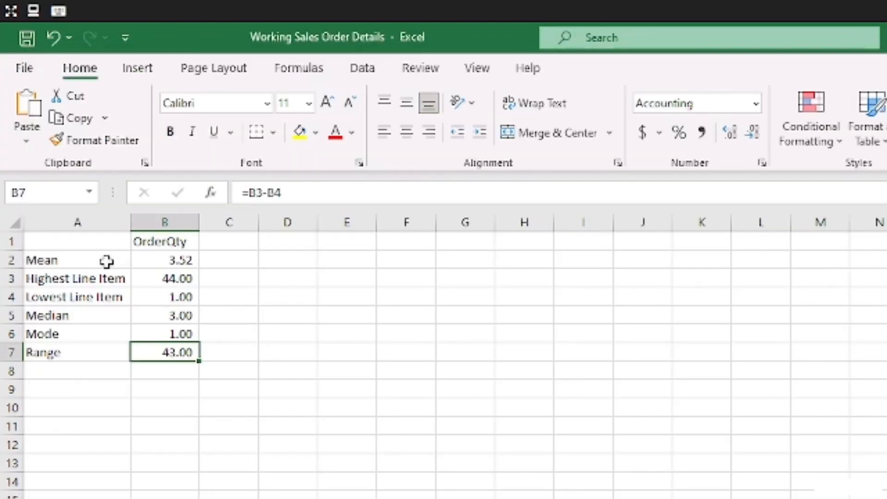
{"action": "left_click_drag", "start_coordinate": [91, 242], "coordinate": [157, 242]}
{"action": "left_click_drag", "start_coordinate": [156, 299], "coordinate": [185, 354]}
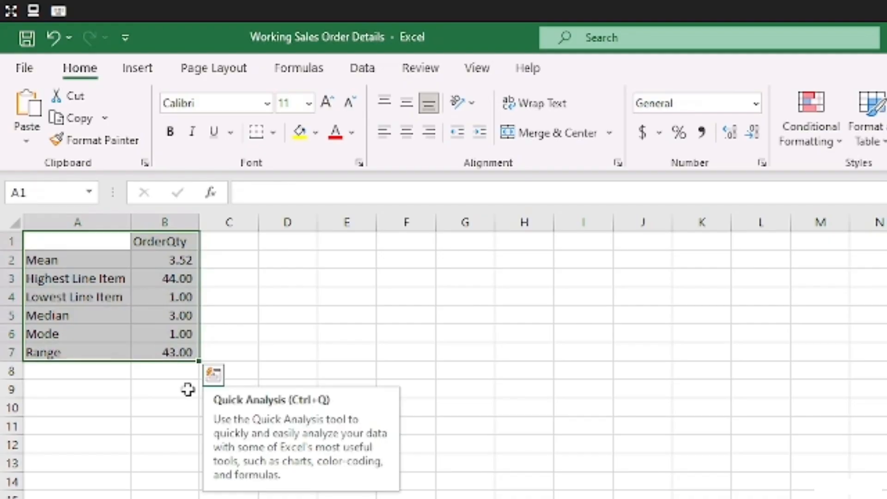
{"action": "key", "text": "ctrl+c"}
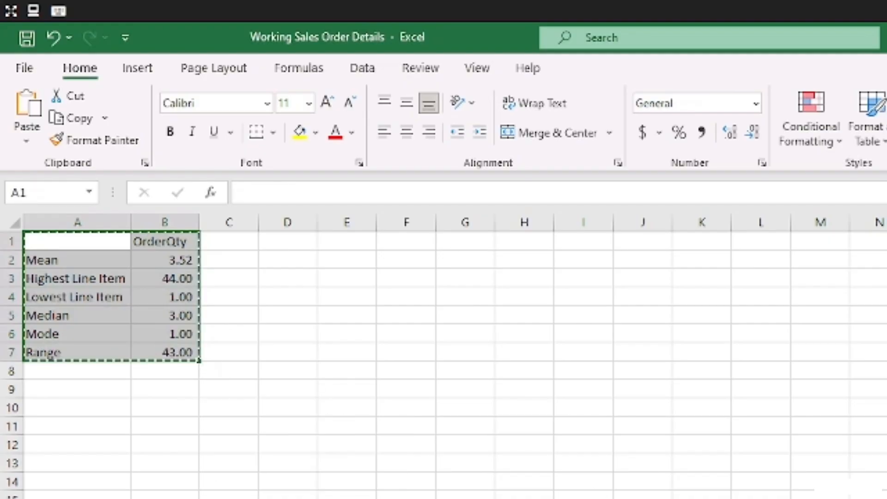
{"action": "key", "text": "alt+Tab"}
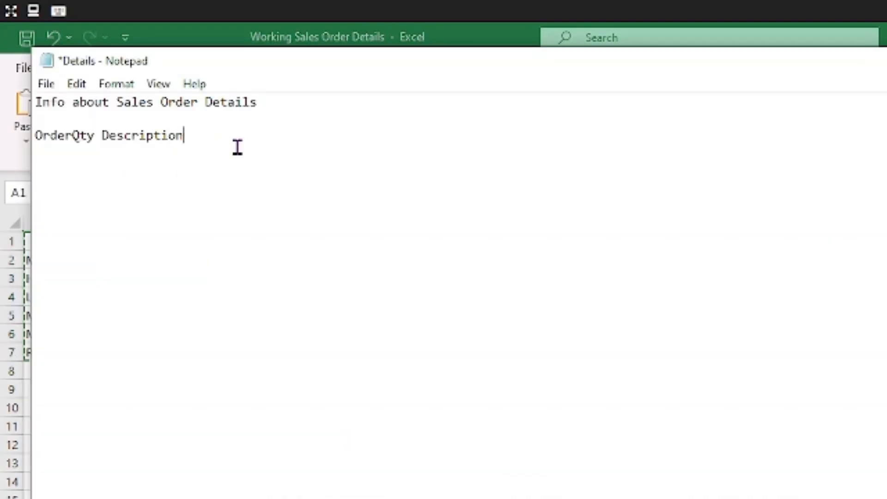
{"action": "key", "text": "Return"}
{"action": "right_click", "coordinate": [76, 149]}
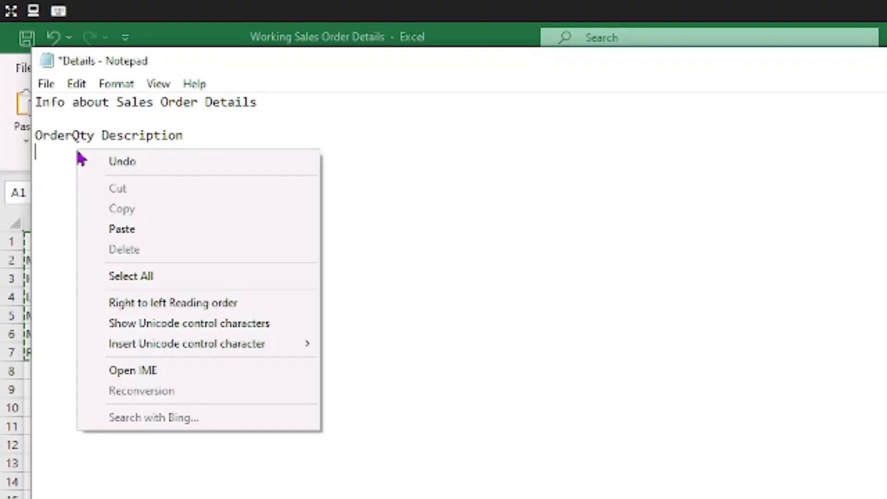
{"action": "left_click", "coordinate": [136, 229]}
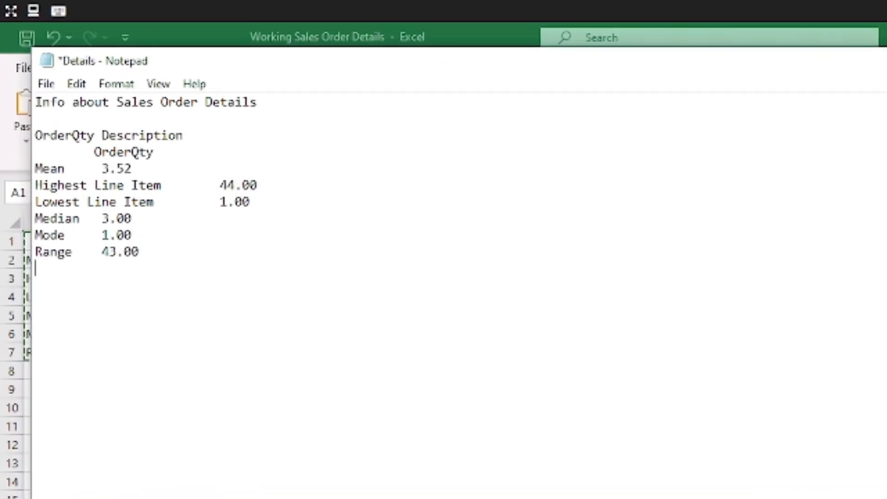
Label cell A8 of the Details sheet as Count (N).
{"action": "key", "text": "alt+Tab"}
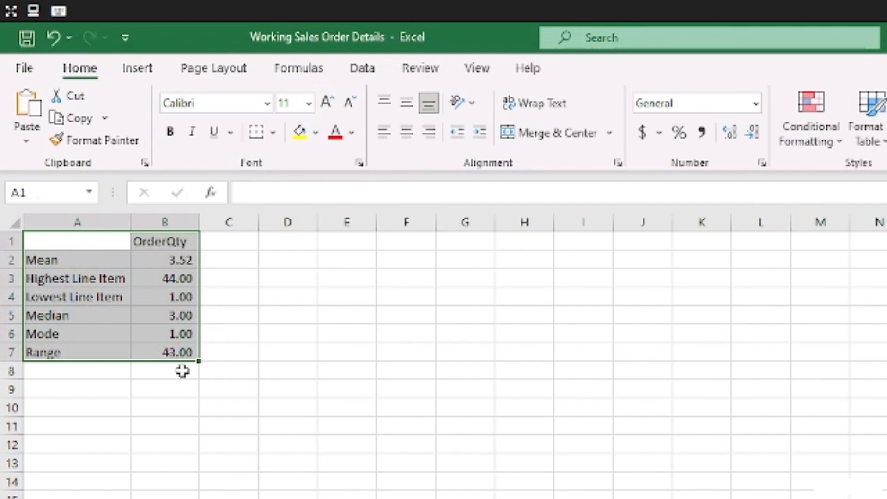
{"action": "left_click", "coordinate": [34, 368]}
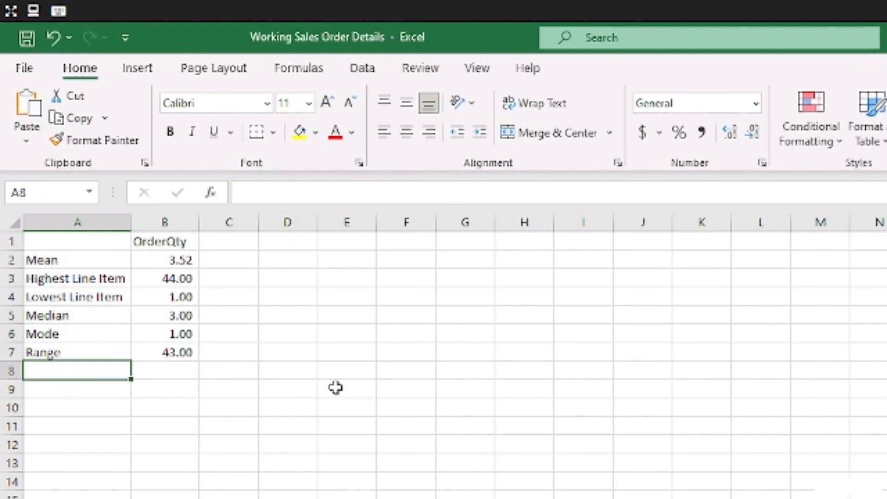
{"action": "type", "text": "Count"}
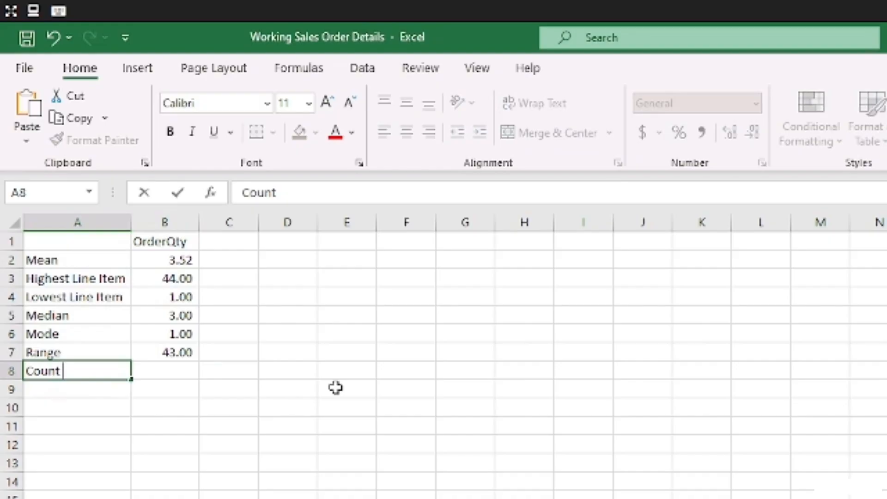
{"action": "type", "text": " (N)"}
{"action": "key", "text": "Tab"}
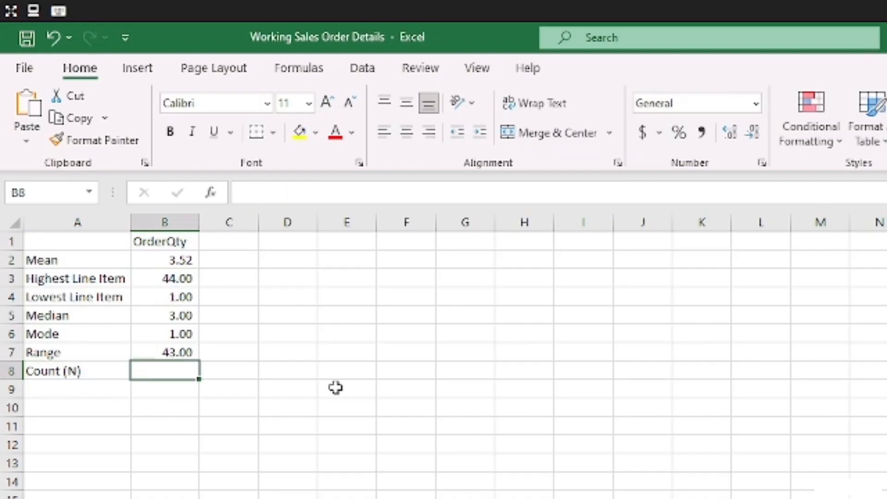
Enter a COUNT formula in B8 counting column F of the All Sales Order Details sheet.
{"action": "type", "text": "=count"}
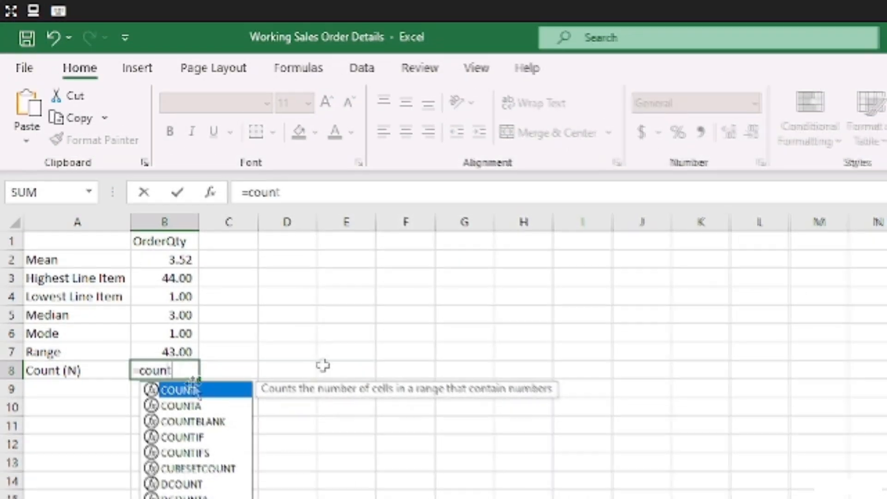
{"action": "double_click", "coordinate": [194, 391]}
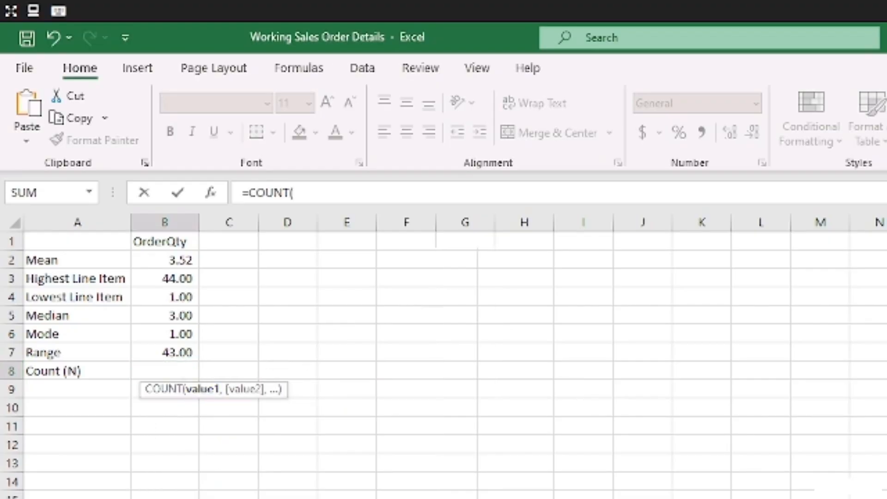
{"action": "key", "text": "ctrl+Page_Up"}
{"action": "left_click", "coordinate": [520, 219]}
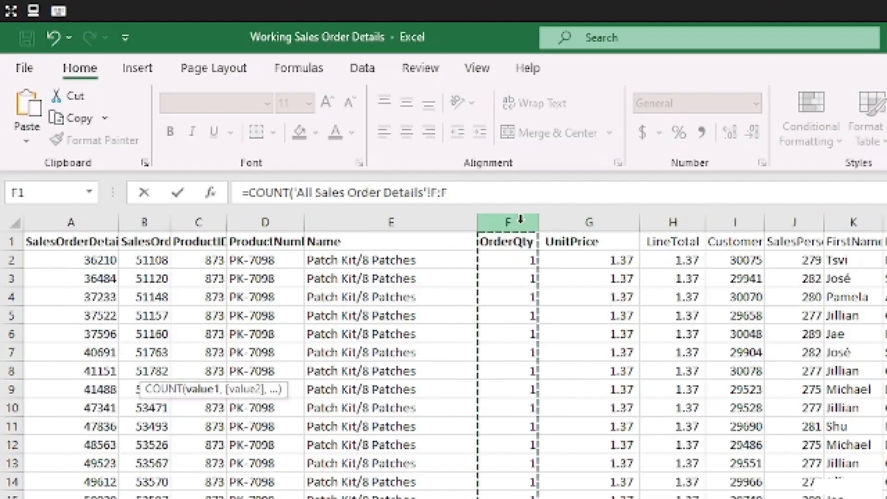
{"action": "key", "text": "Return"}
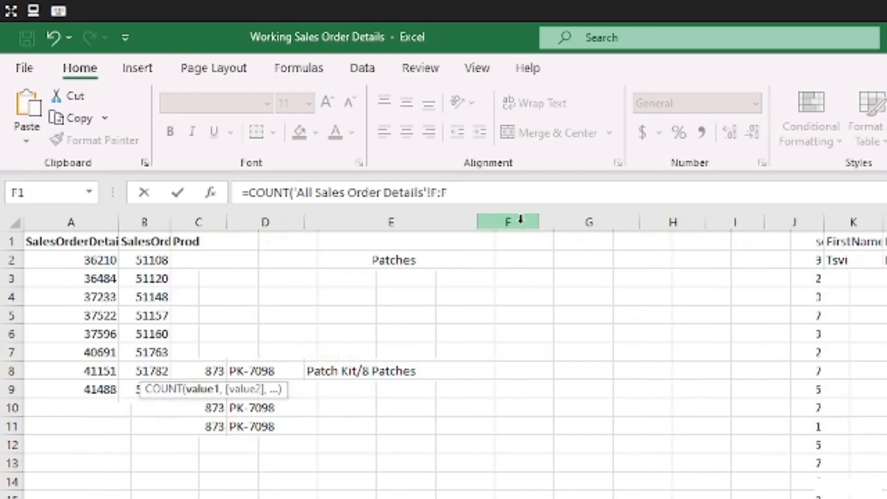
{"action": "left_click", "coordinate": [194, 369]}
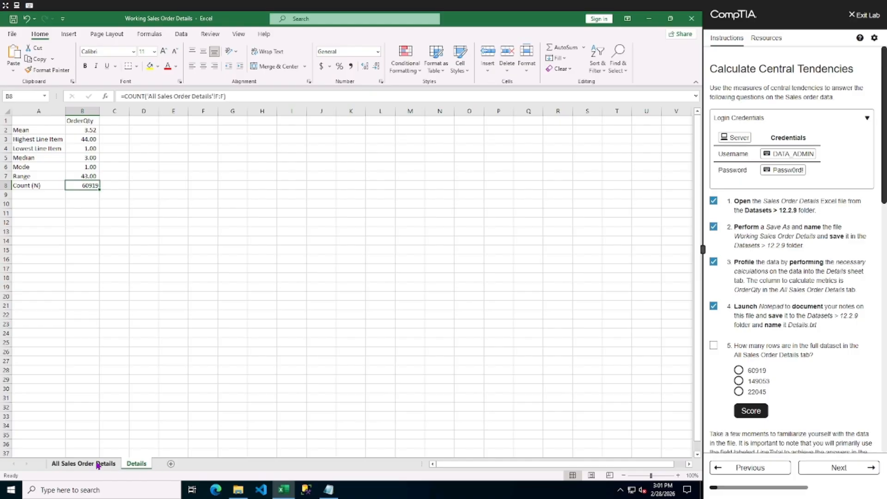
Select the OrderQty column on All Sales Order Details and add Numerical Count, Minimum and Maximum to the status bar.
{"action": "left_click", "coordinate": [98, 464]}
{"action": "left_click", "coordinate": [159, 232]}
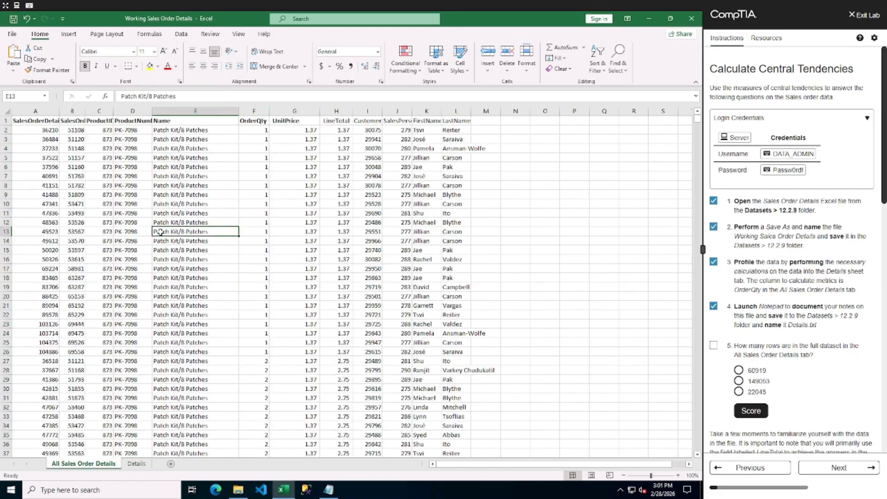
{"action": "left_click", "coordinate": [255, 111]}
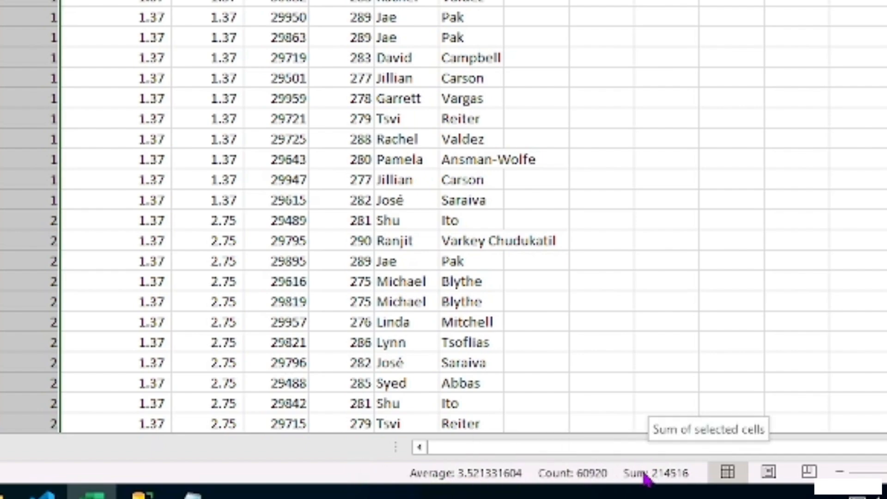
{"action": "right_click", "coordinate": [364, 482]}
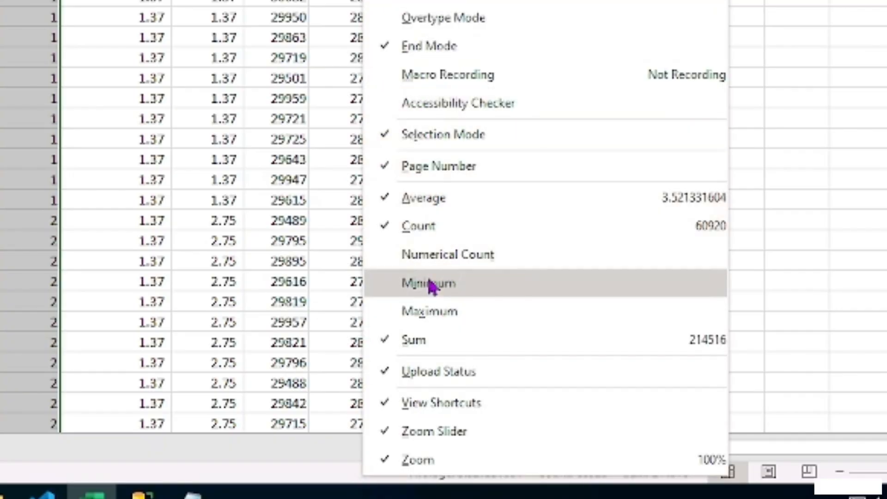
{"action": "left_click", "coordinate": [385, 257]}
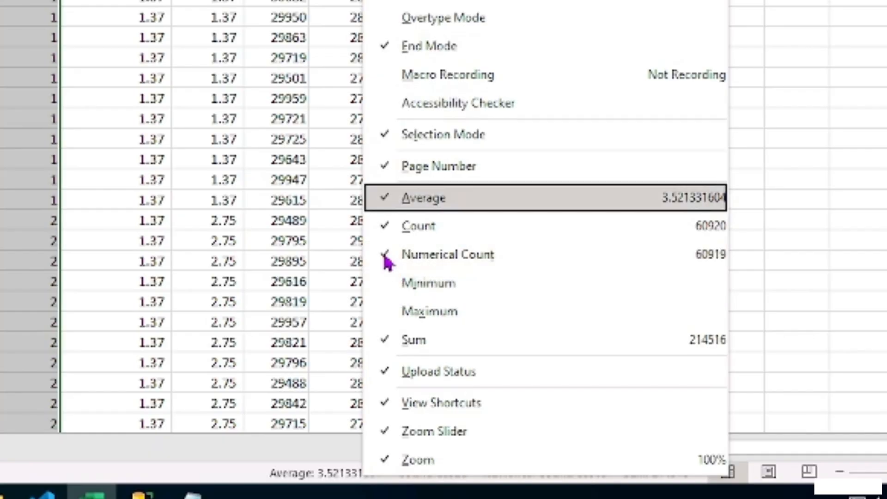
{"action": "left_click", "coordinate": [387, 291]}
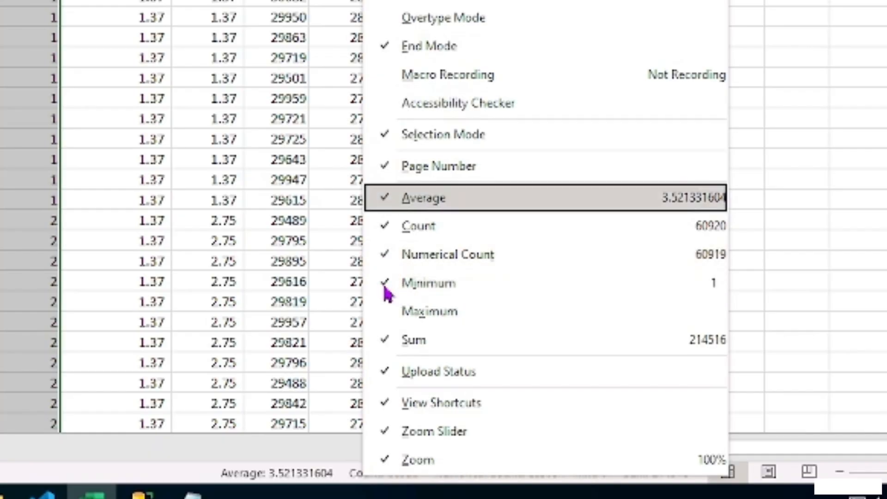
{"action": "left_click", "coordinate": [389, 317]}
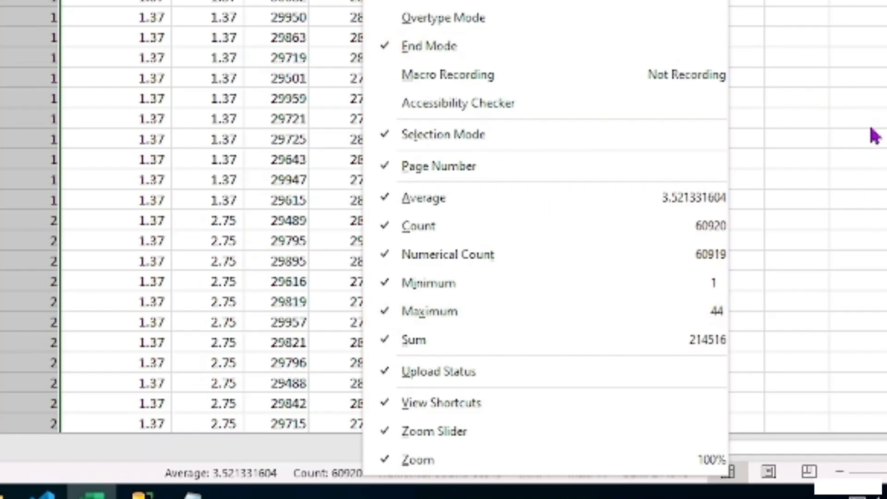
{"action": "left_click", "coordinate": [838, 142]}
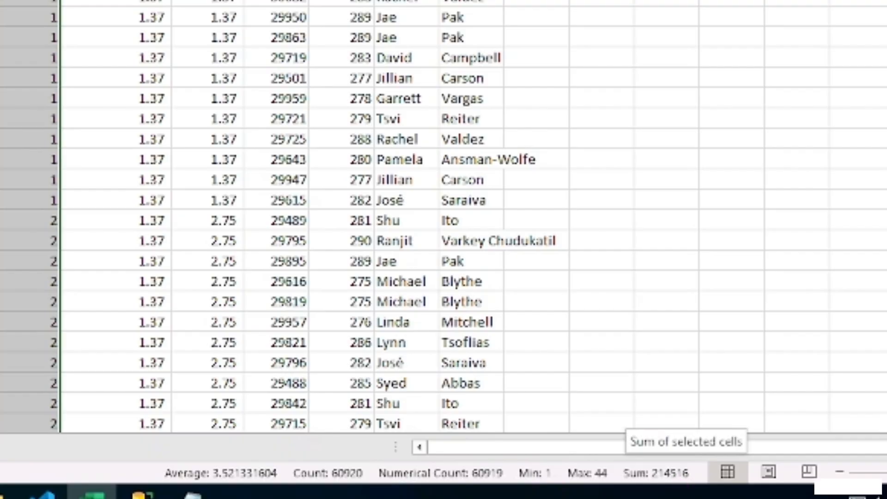
Answer lab question 5 with 60919 and score the answer.
{"action": "left_click", "coordinate": [738, 370]}
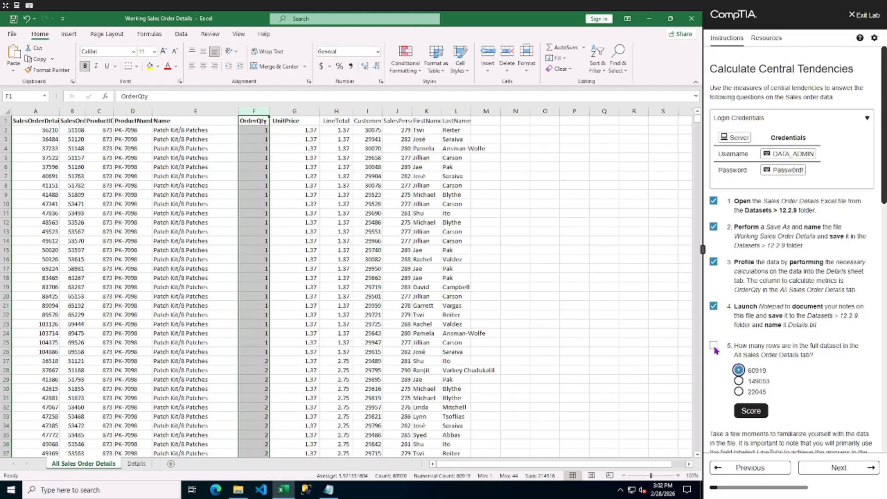
{"action": "left_click", "coordinate": [750, 411]}
{"action": "scroll", "coordinate": [753, 414], "scroll_direction": "down", "scroll_amount": 2}
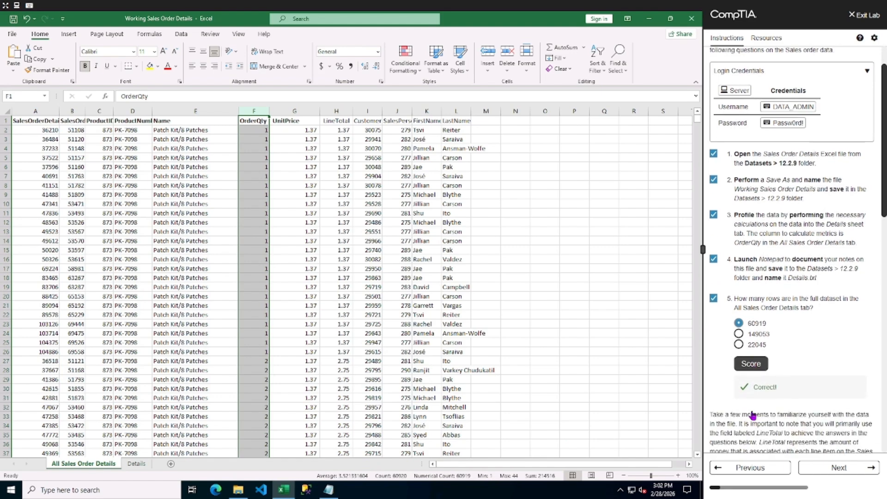
{"action": "scroll", "coordinate": [752, 414], "scroll_direction": "down", "scroll_amount": 3}
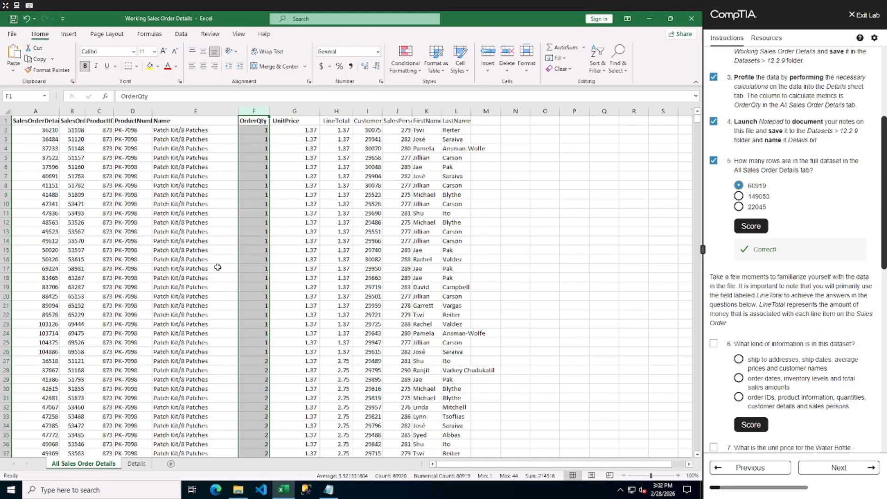
Select columns A through L on All Sales Order Details and autofit their widths.
{"action": "left_click", "coordinate": [41, 112]}
{"action": "left_click_drag", "start_coordinate": [56, 112], "coordinate": [73, 112]}
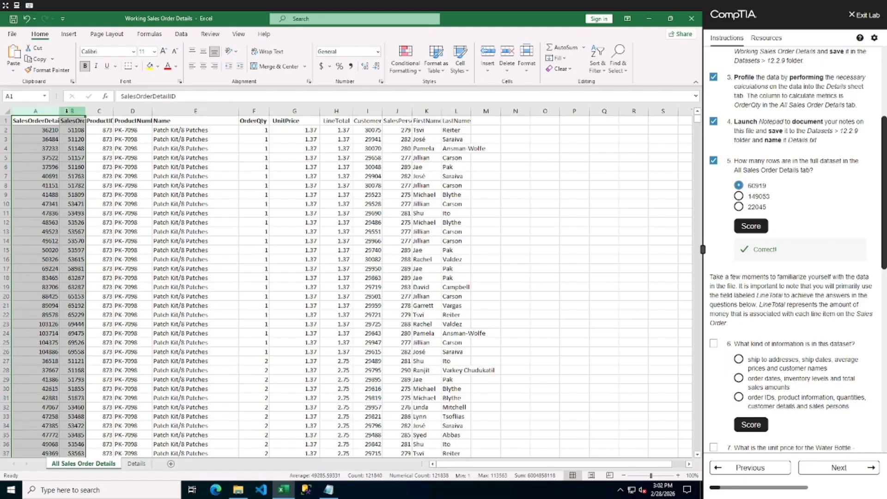
{"action": "left_click_drag", "start_coordinate": [34, 110], "coordinate": [455, 109]}
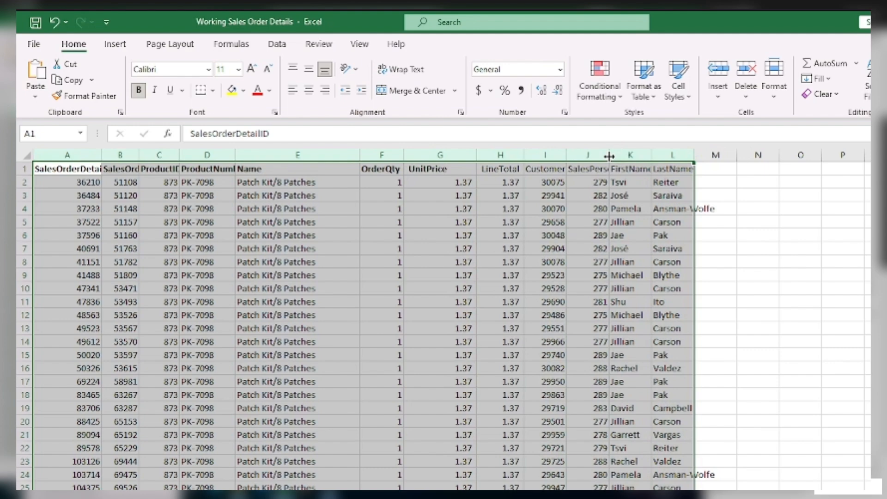
{"action": "double_click", "coordinate": [609, 156]}
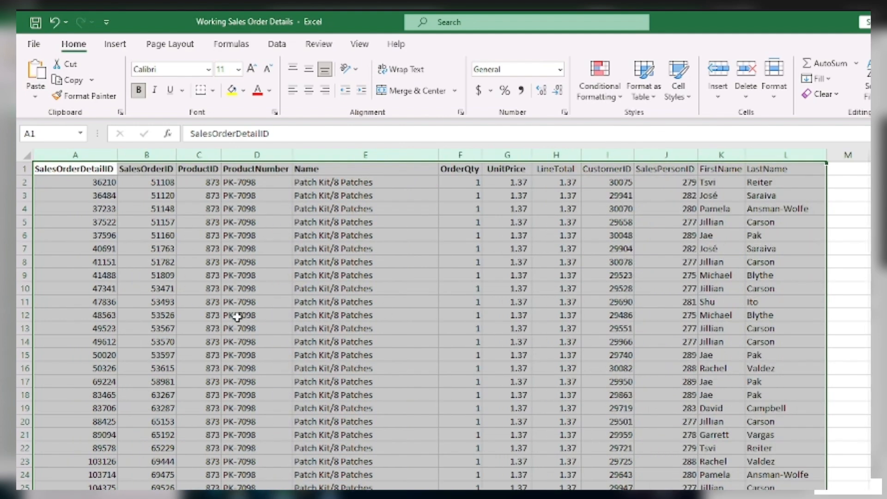
Inspect the values in the first data row across each column of the All Sales Order Details sheet.
{"action": "left_click", "coordinate": [412, 193]}
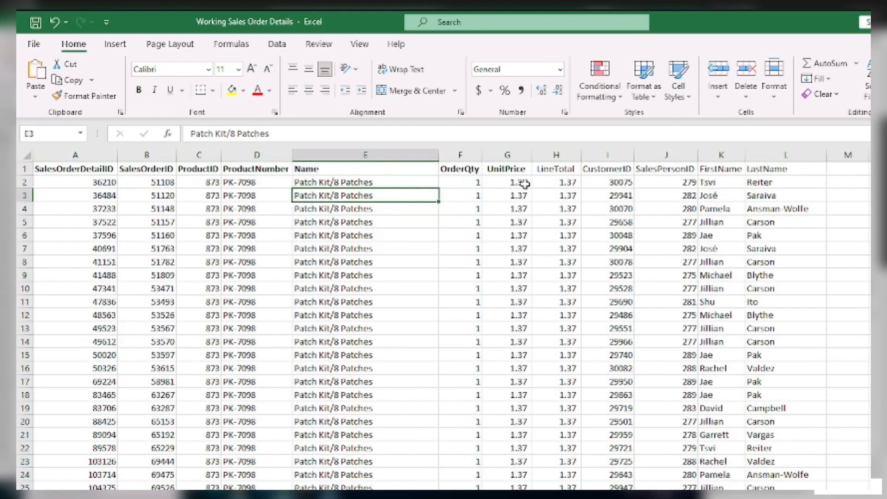
{"action": "left_click", "coordinate": [556, 170]}
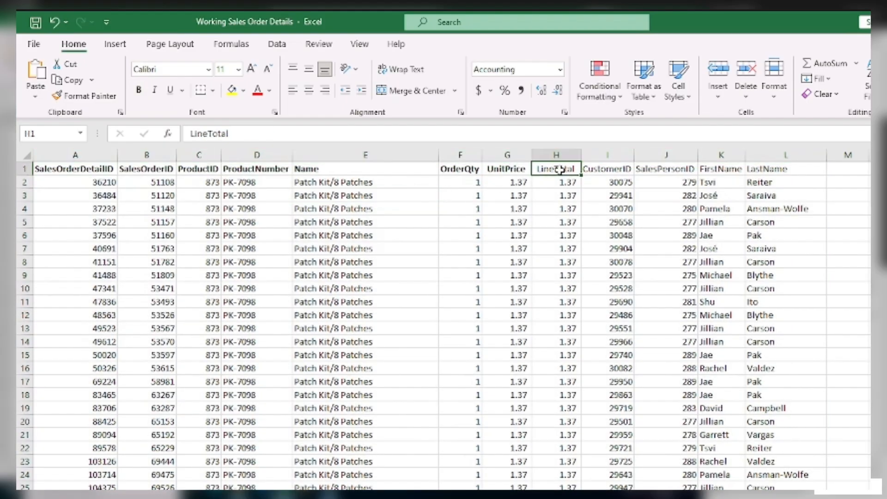
{"action": "left_click", "coordinate": [104, 181]}
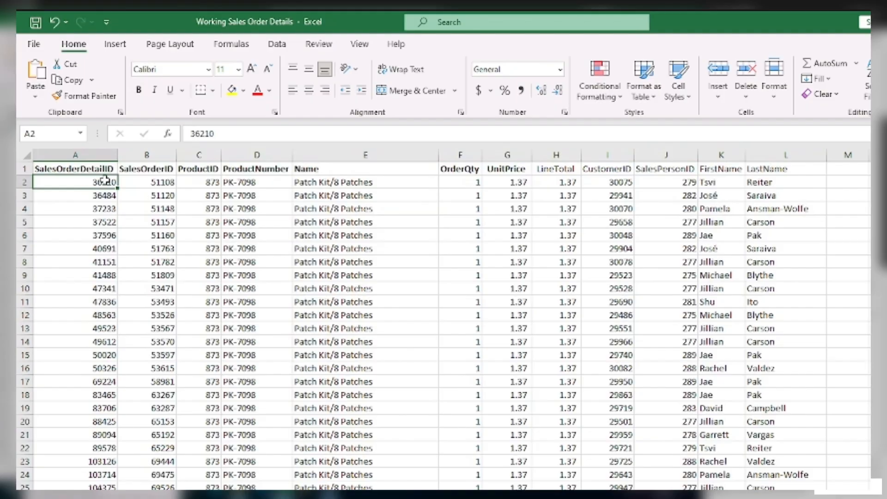
{"action": "left_click", "coordinate": [162, 185]}
{"action": "left_click", "coordinate": [89, 183]}
{"action": "left_click", "coordinate": [137, 181]}
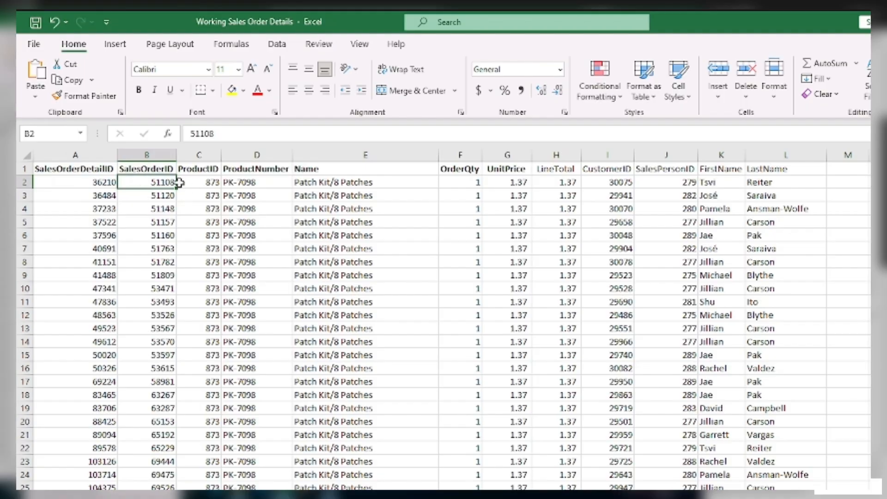
{"action": "left_click", "coordinate": [203, 184]}
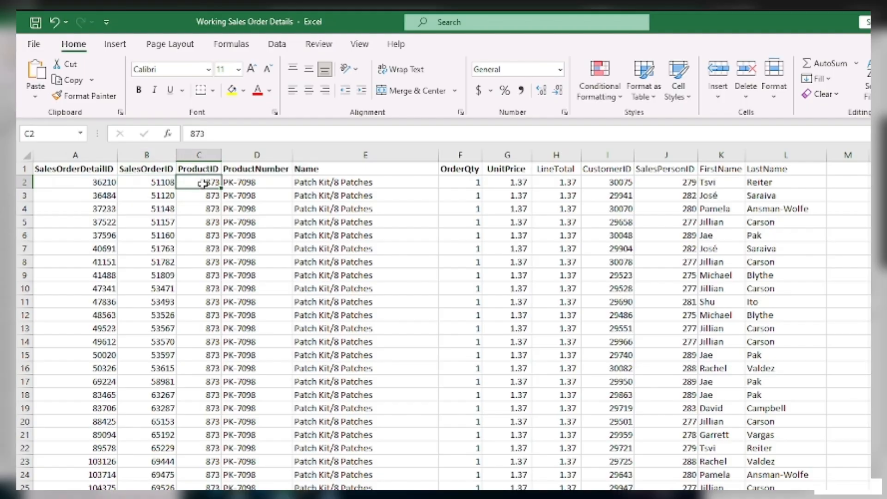
{"action": "left_click", "coordinate": [259, 185]}
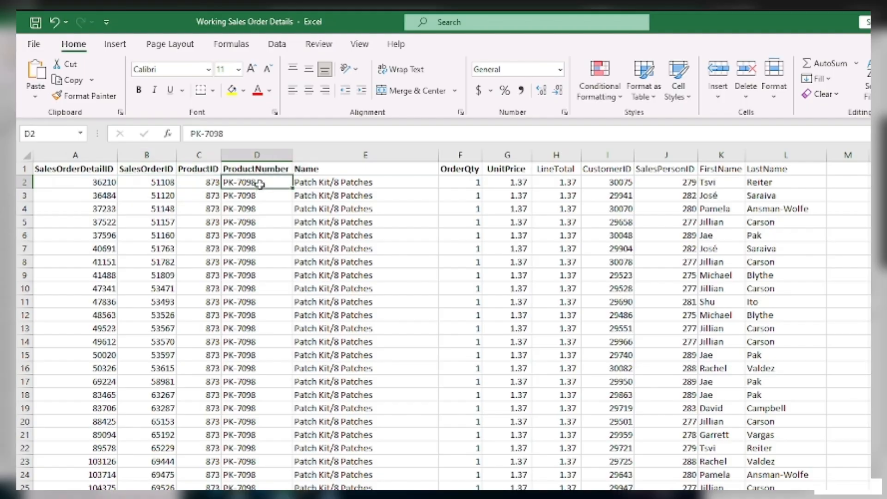
{"action": "left_click", "coordinate": [358, 182]}
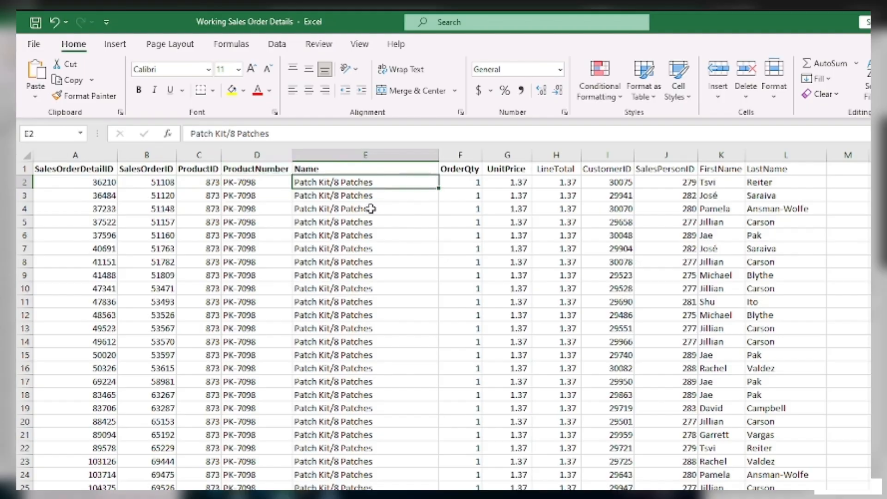
{"action": "left_click", "coordinate": [461, 184]}
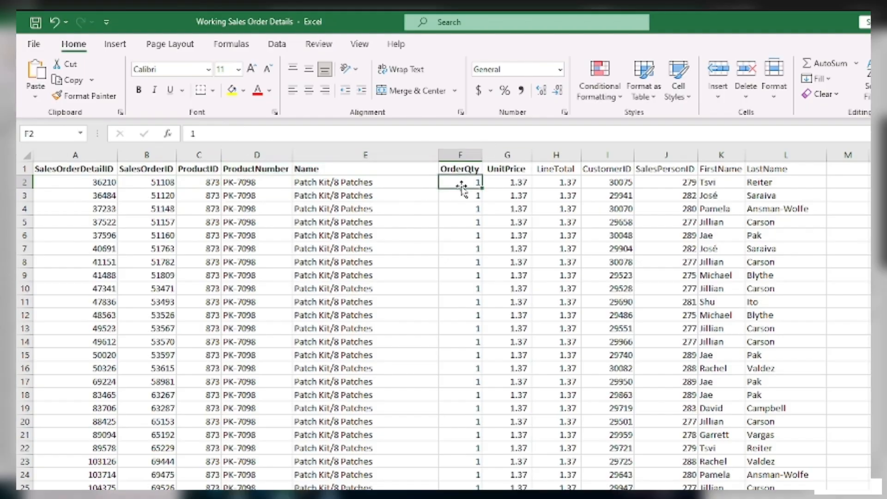
{"action": "left_click", "coordinate": [497, 186]}
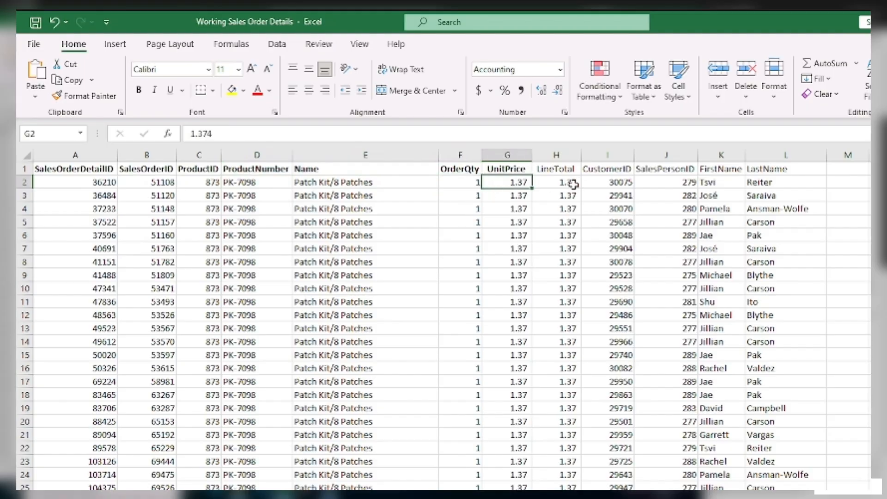
{"action": "left_click", "coordinate": [617, 181]}
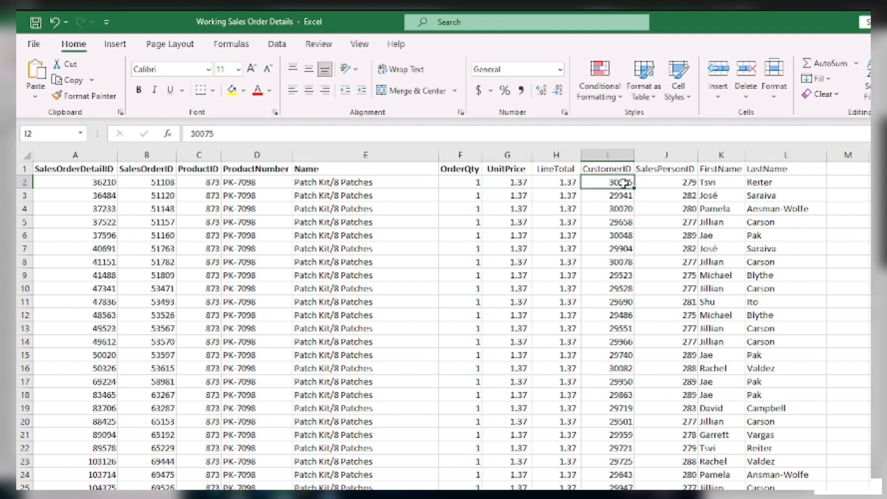
{"action": "left_click", "coordinate": [685, 180]}
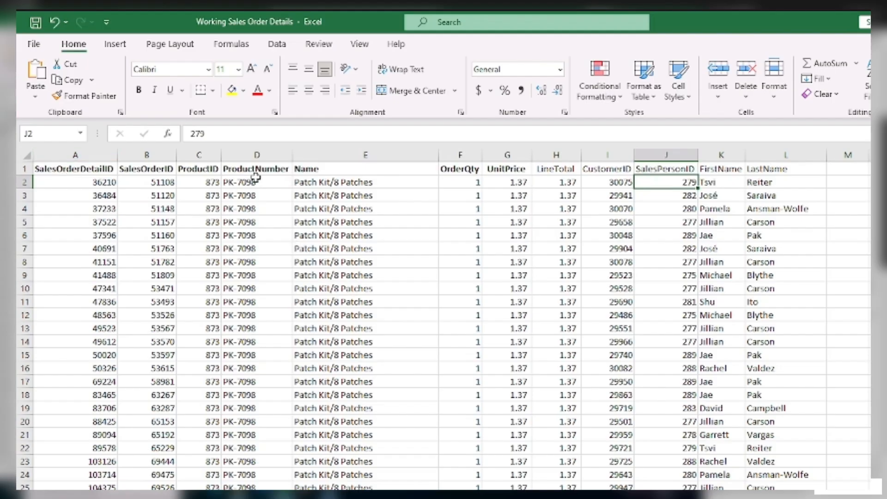
{"action": "left_click", "coordinate": [269, 170]}
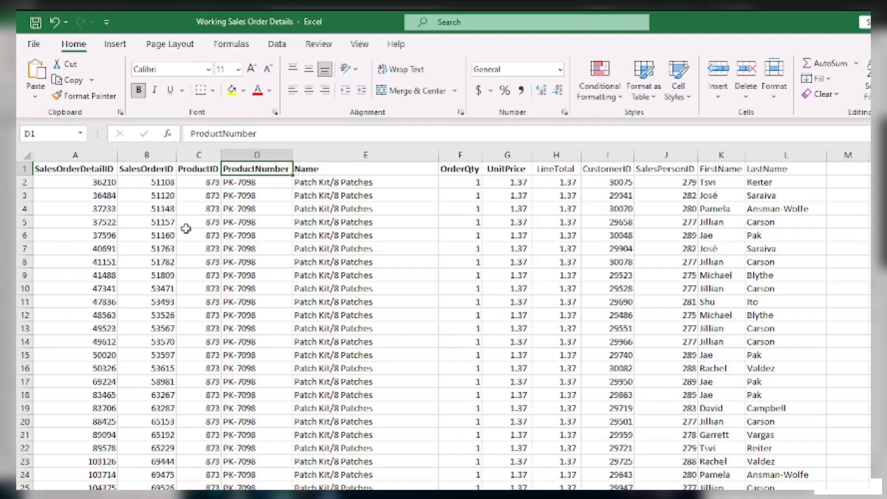
{"action": "left_click", "coordinate": [146, 185]}
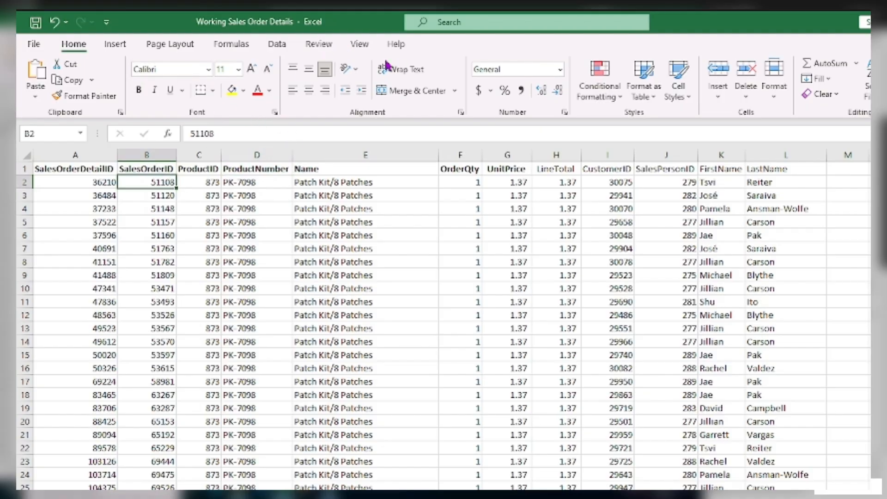
Sort the sales data ascending by SalesOrderID.
{"action": "left_click", "coordinate": [277, 44]}
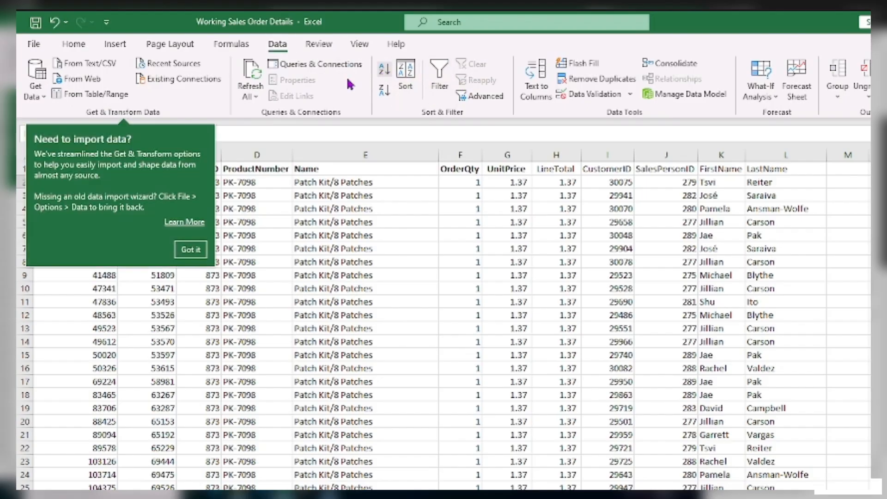
{"action": "left_click", "coordinate": [191, 251]}
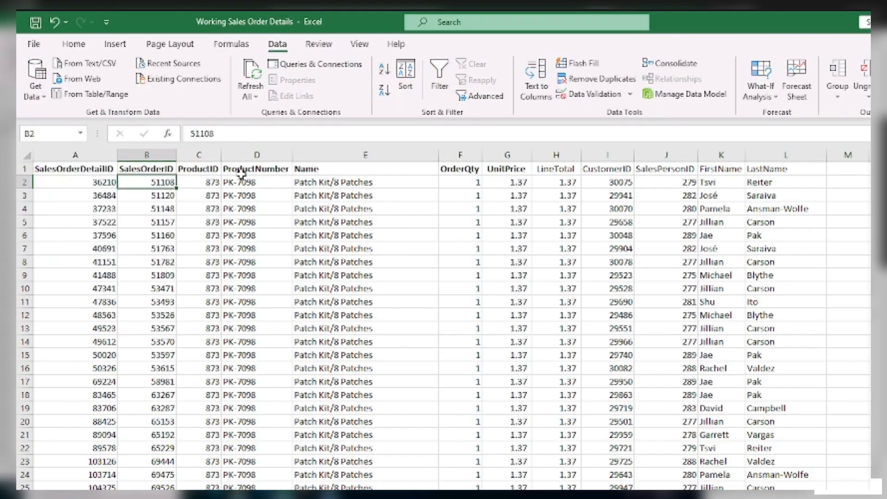
{"action": "left_click", "coordinate": [384, 72]}
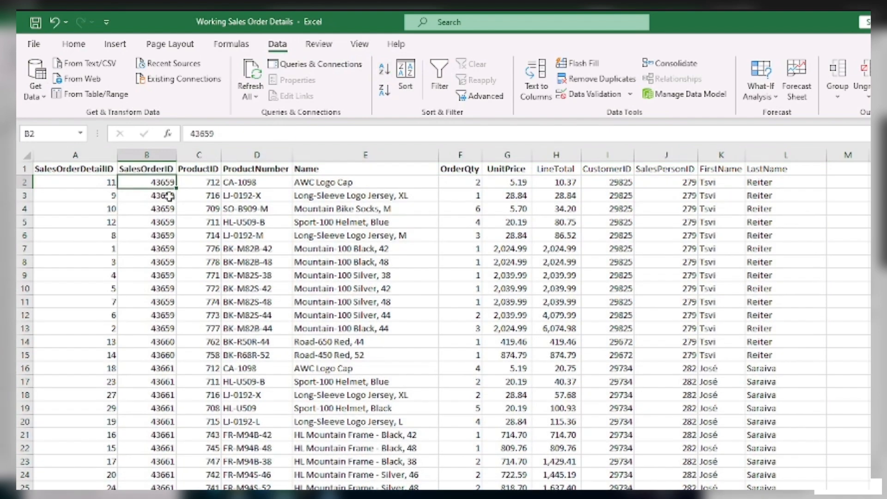
Sort the sales data ascending by SalesOrderDetailID.
{"action": "left_click_drag", "start_coordinate": [170, 186], "coordinate": [161, 318]}
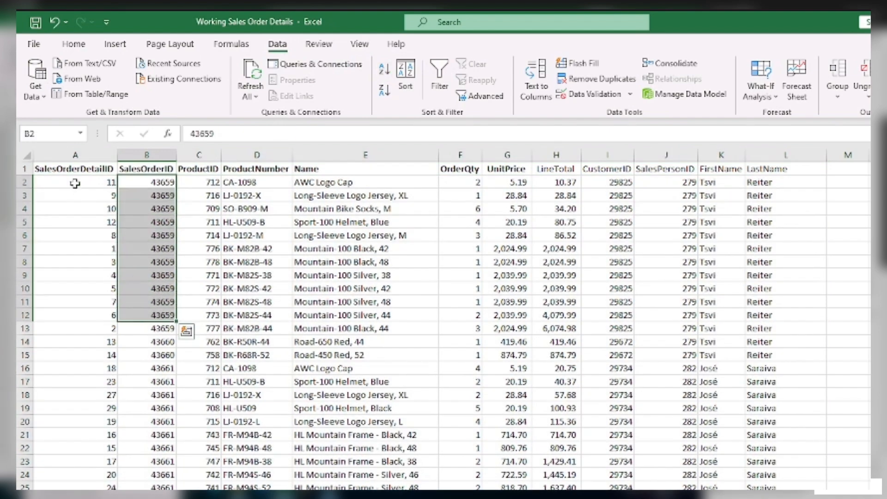
{"action": "left_click", "coordinate": [94, 183]}
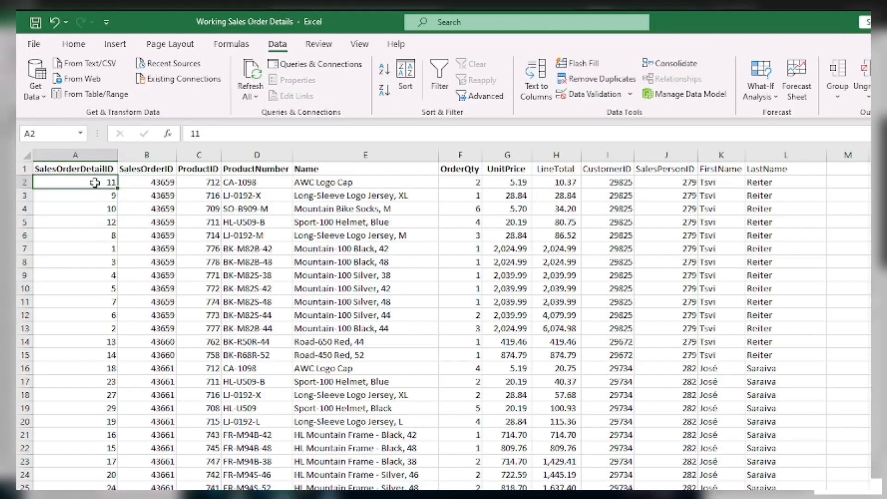
{"action": "left_click", "coordinate": [382, 79]}
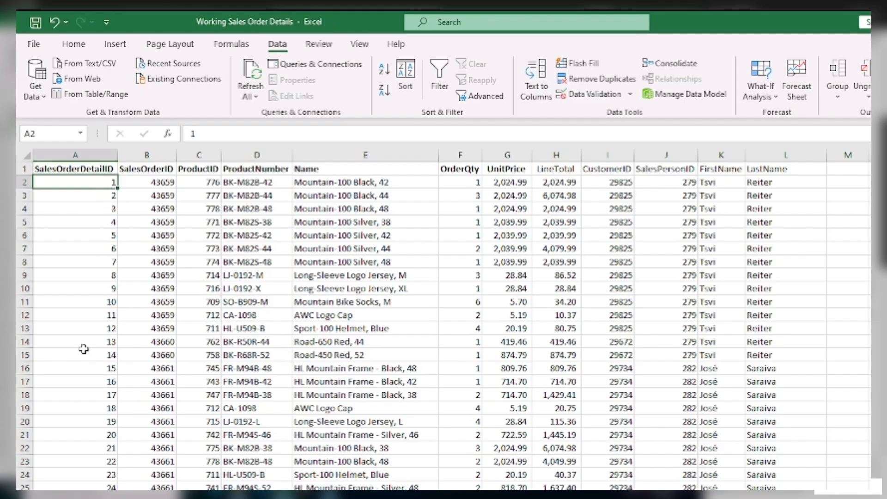
{"action": "scroll", "coordinate": [83, 348], "scroll_direction": "down", "scroll_amount": 12}
{"action": "scroll", "coordinate": [83, 348], "scroll_direction": "up", "scroll_amount": 12}
{"action": "left_click", "coordinate": [156, 185]}
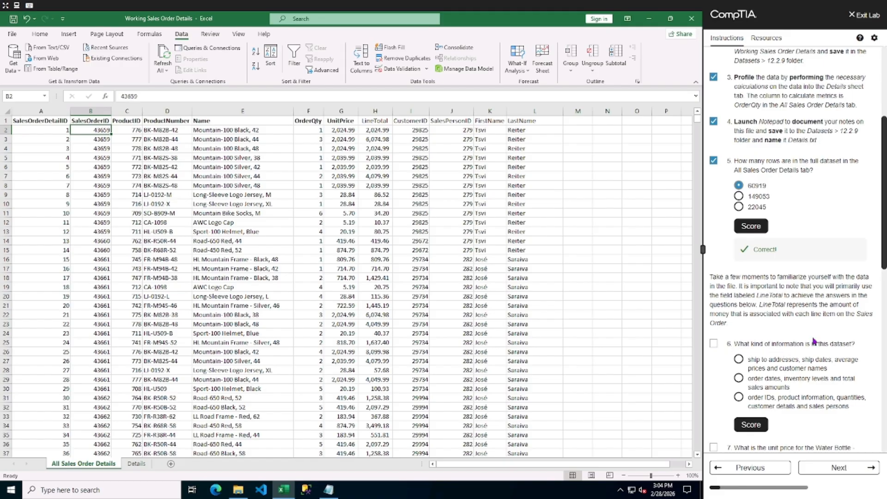
Answer lab question 6 with order IDs, product information, quantities, customer details and sales persons, and score it.
{"action": "scroll", "coordinate": [785, 324], "scroll_direction": "down", "scroll_amount": 2}
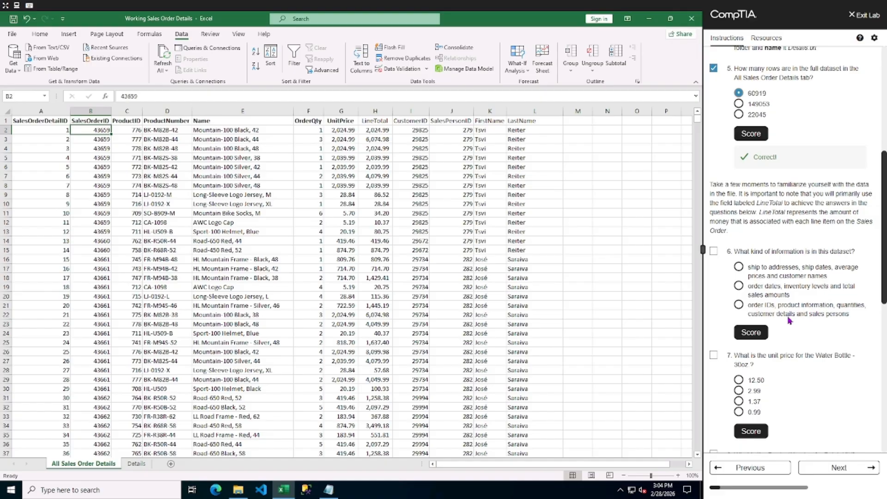
{"action": "left_click", "coordinate": [738, 305]}
{"action": "left_click", "coordinate": [749, 333]}
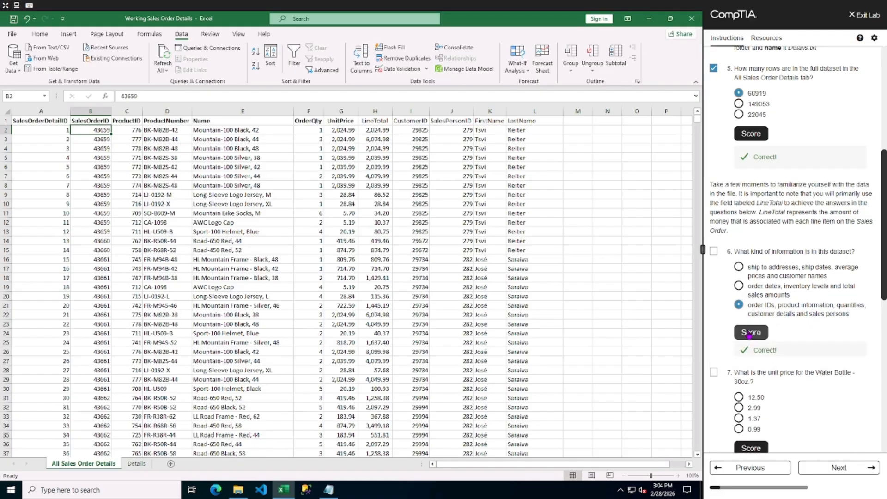
{"action": "left_click", "coordinate": [714, 251]}
Filter the Name column to show only Water Bottle - 30 oz. rows by searching for bottle.
{"action": "scroll", "coordinate": [778, 351], "scroll_direction": "down", "scroll_amount": 2}
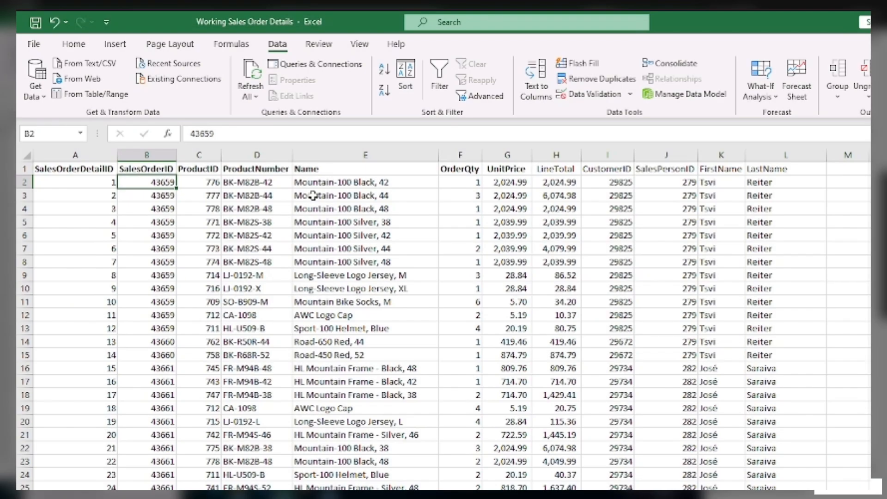
{"action": "left_click", "coordinate": [207, 139]}
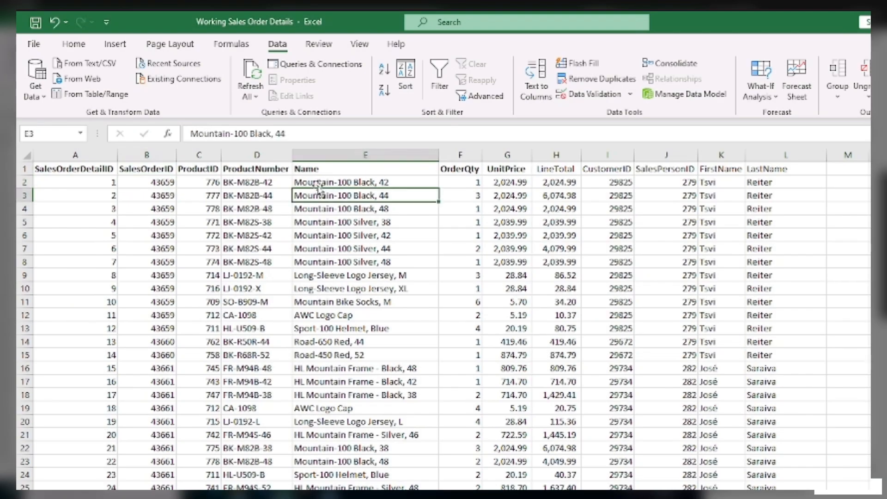
{"action": "left_click", "coordinate": [316, 171]}
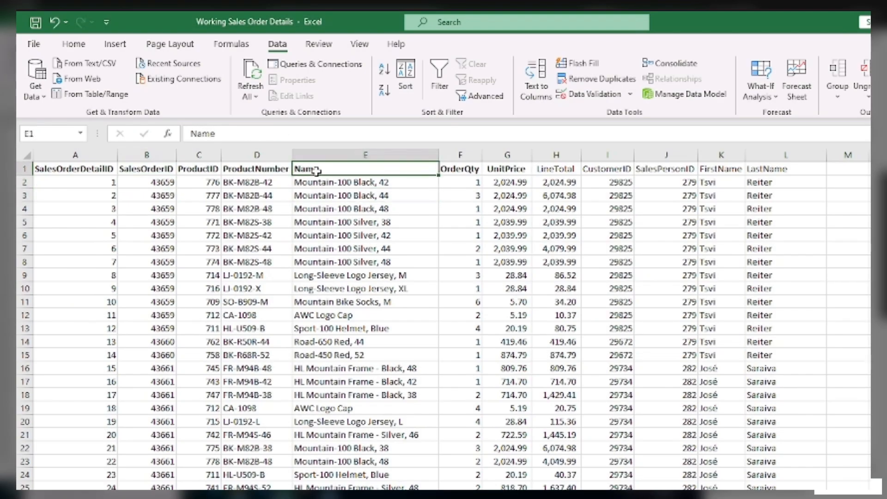
{"action": "left_click", "coordinate": [443, 82]}
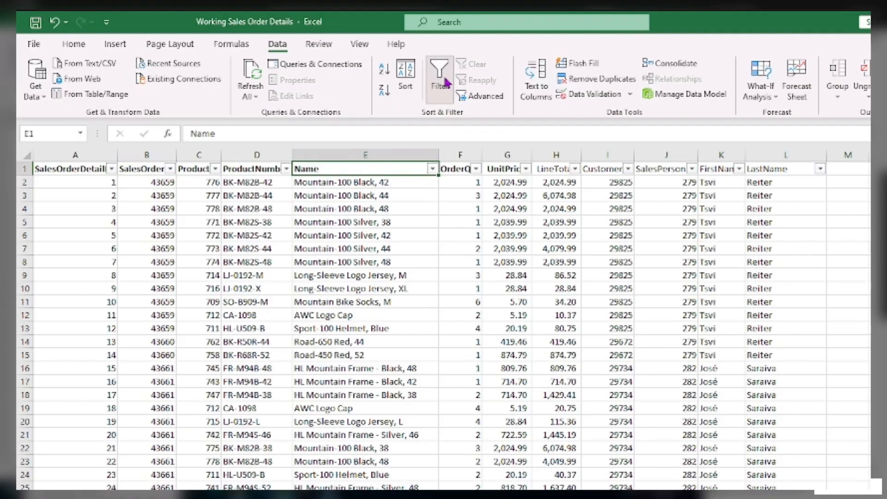
{"action": "left_click", "coordinate": [432, 169]}
{"action": "left_click", "coordinate": [325, 306]}
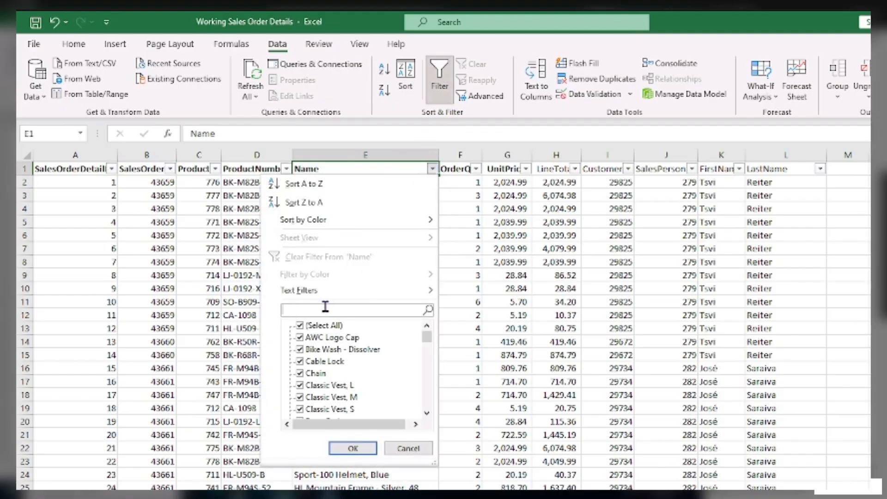
{"action": "type", "text": "bottle"}
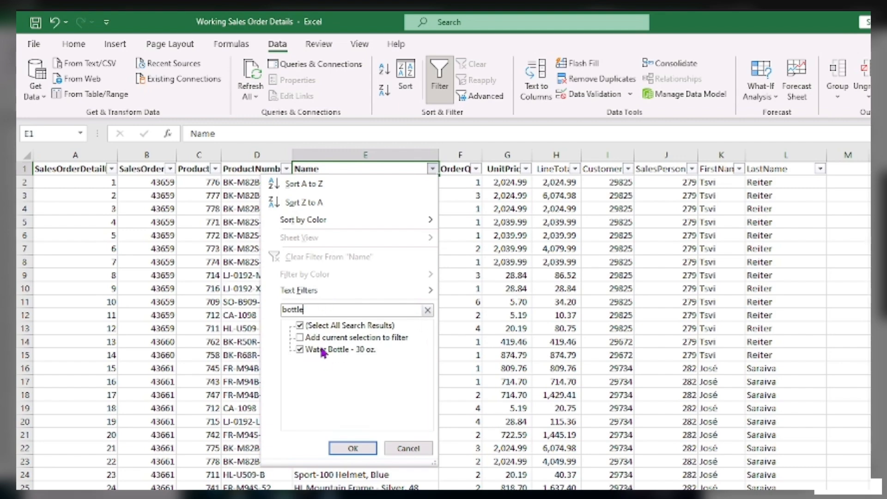
{"action": "left_click", "coordinate": [361, 447]}
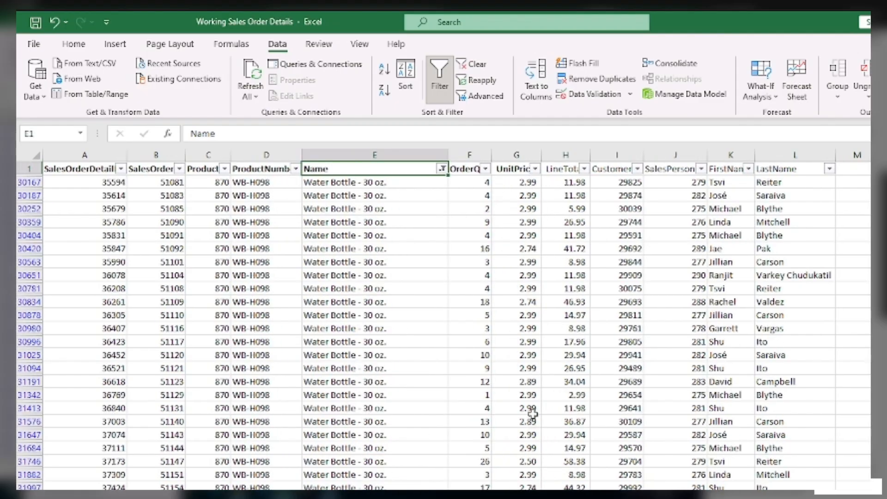
Answer lab question 7 with a Water Bottle unit price of 2.99 and score the answer.
{"action": "left_click", "coordinate": [535, 184]}
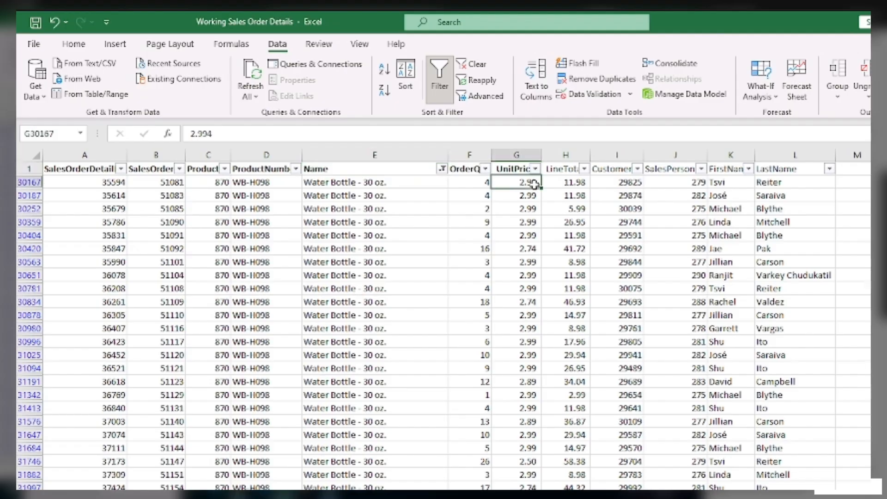
{"action": "left_click", "coordinate": [534, 487]}
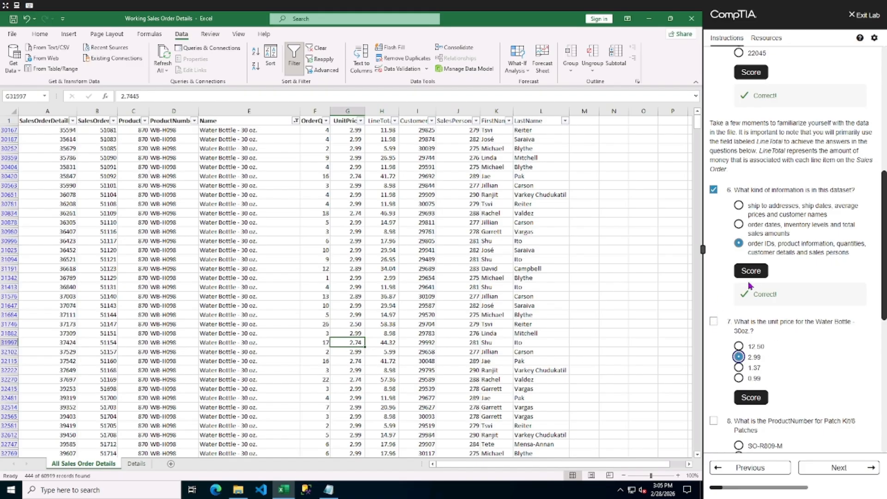
{"action": "left_click", "coordinate": [713, 322]}
{"action": "left_click", "coordinate": [747, 396]}
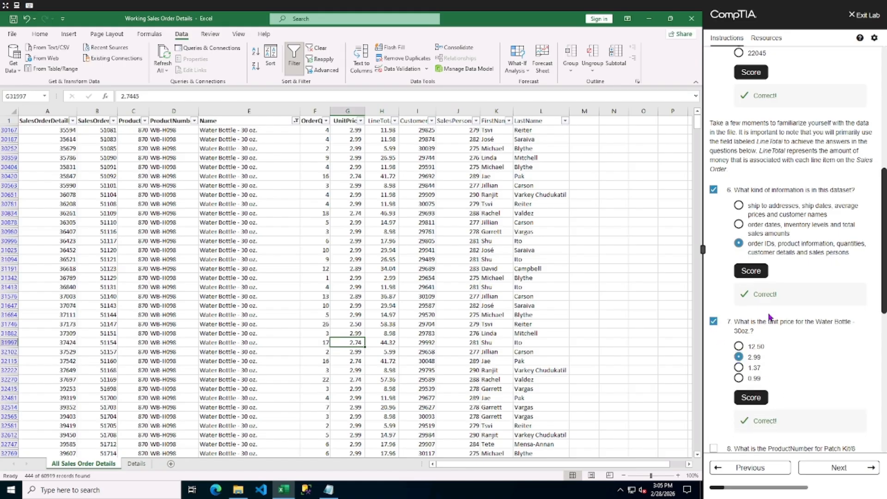
Clear the filter from the Name column.
{"action": "scroll", "coordinate": [770, 317], "scroll_direction": "down", "scroll_amount": 3}
{"action": "scroll", "coordinate": [770, 317], "scroll_direction": "down", "scroll_amount": 1}
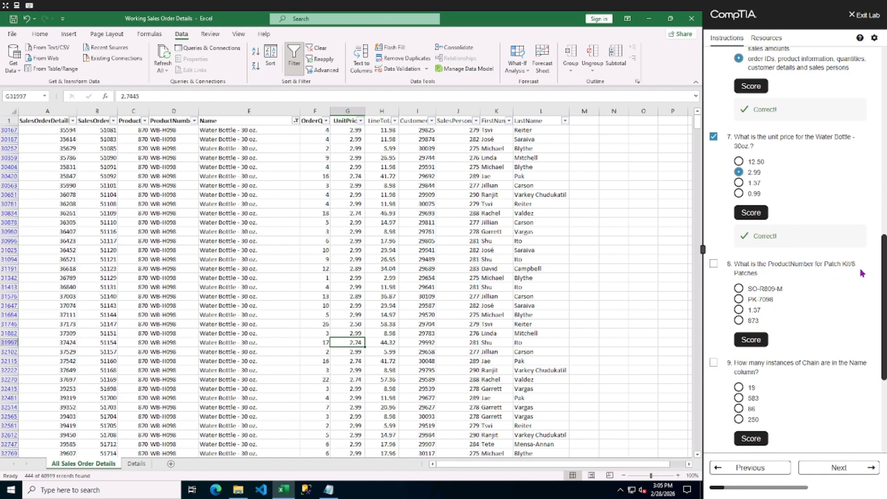
{"action": "left_click", "coordinate": [296, 120]}
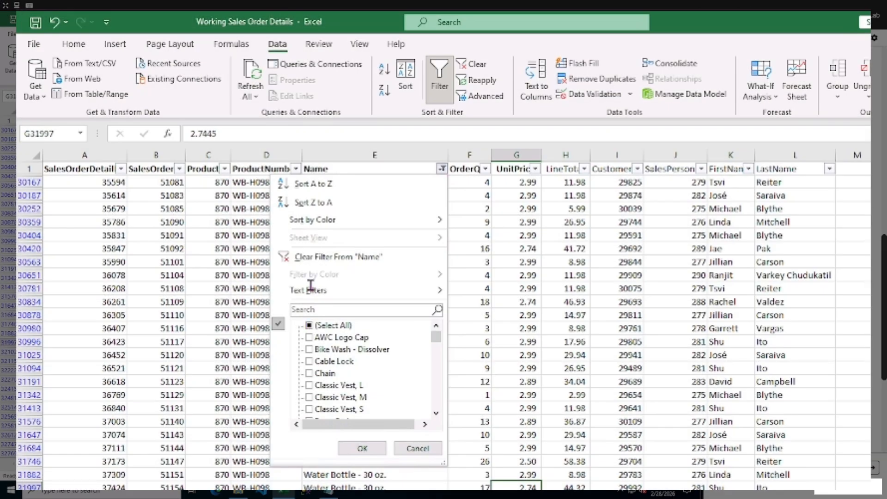
{"action": "left_click", "coordinate": [314, 257]}
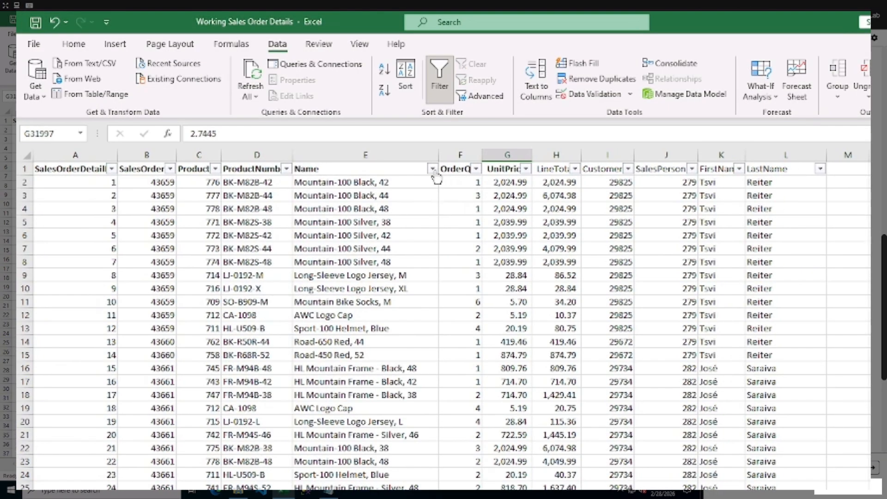
Filter the Name column to show only Patch Kit/8 Patches rows by searching for pat.
{"action": "left_click", "coordinate": [432, 169]}
{"action": "left_click", "coordinate": [321, 310]}
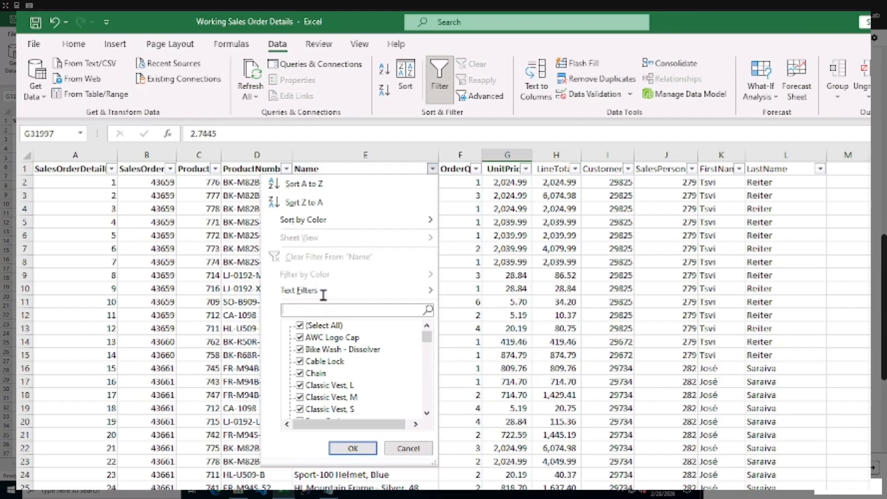
{"action": "type", "text": "pat"}
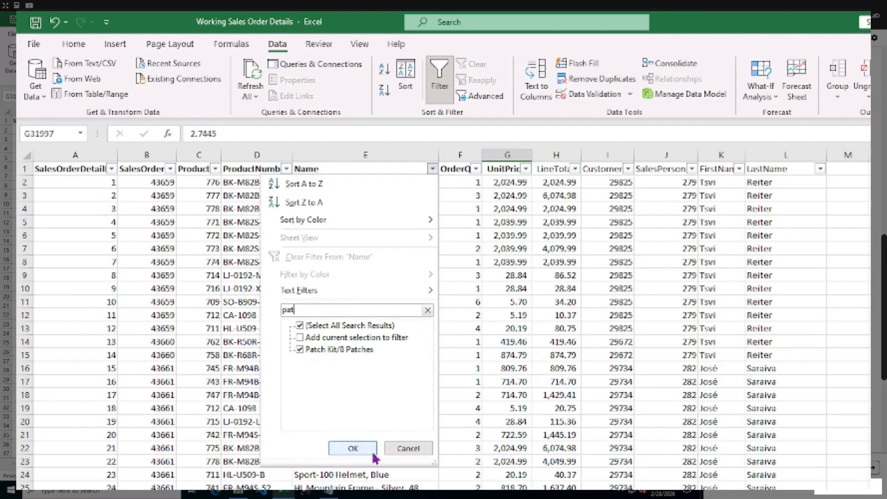
{"action": "left_click", "coordinate": [357, 449]}
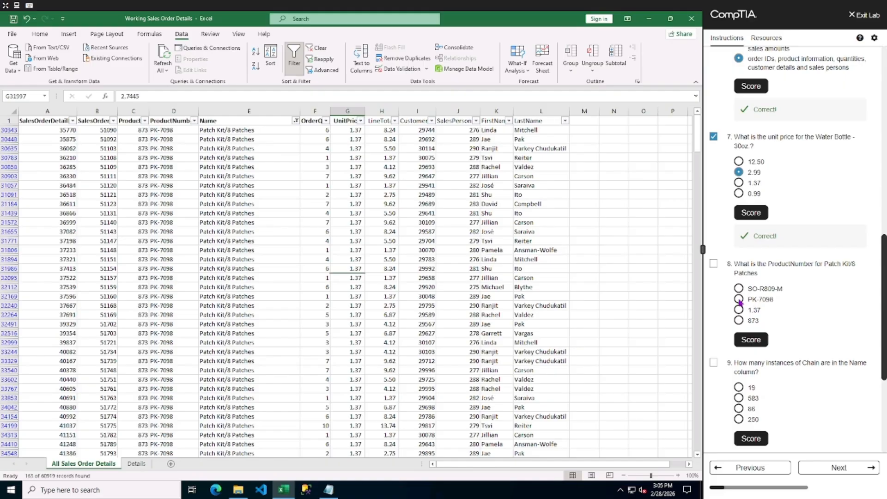
Answer lab question 8 with product number PK-7098 and score the answer.
{"action": "left_click", "coordinate": [738, 299]}
{"action": "left_click", "coordinate": [765, 340]}
{"action": "scroll", "coordinate": [800, 409], "scroll_direction": "down", "scroll_amount": 1}
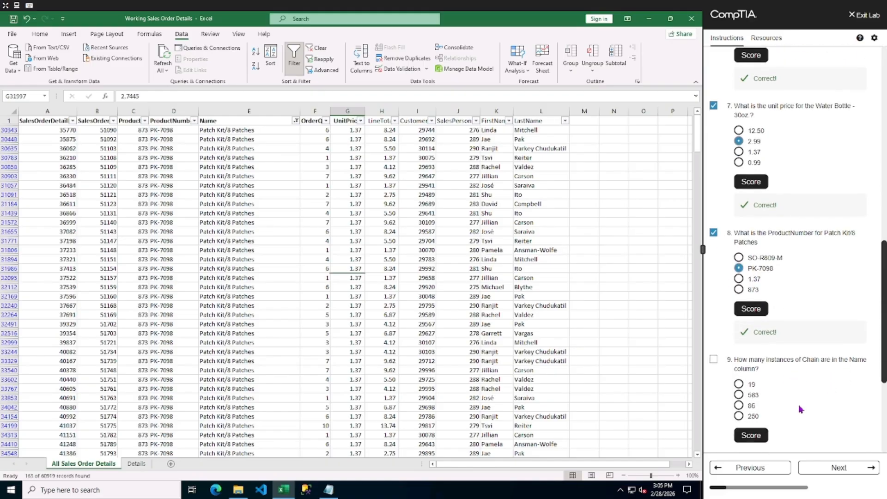
{"action": "scroll", "coordinate": [800, 409], "scroll_direction": "down", "scroll_amount": 1}
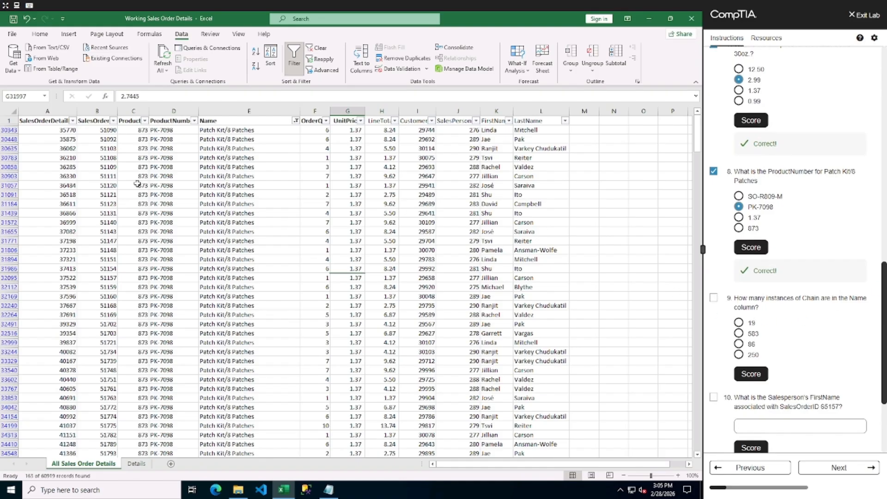
Clear the Name filter and filter the Name column to show only Chain rows.
{"action": "left_click", "coordinate": [295, 120]}
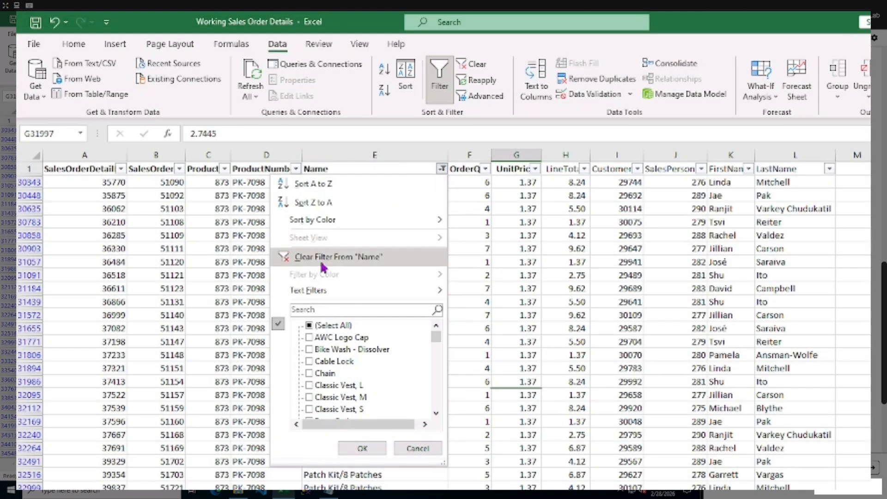
{"action": "left_click", "coordinate": [322, 259]}
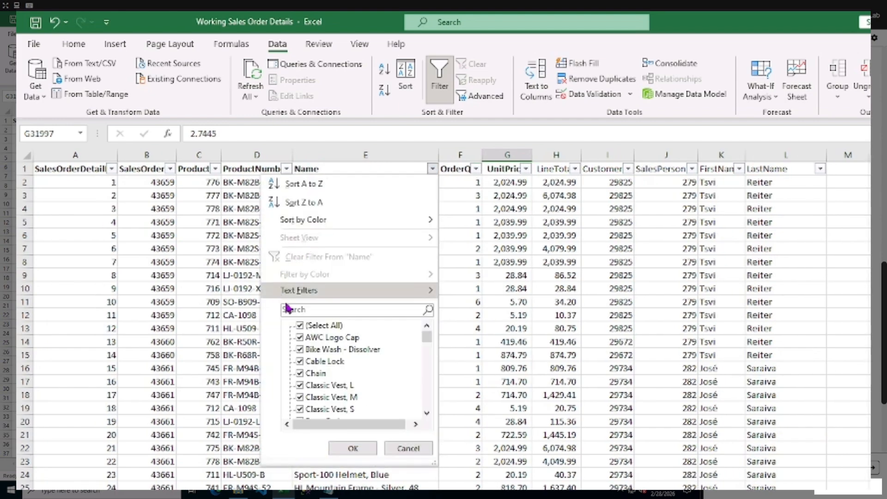
{"action": "left_click", "coordinate": [289, 310]}
{"action": "type", "text": "Chain"}
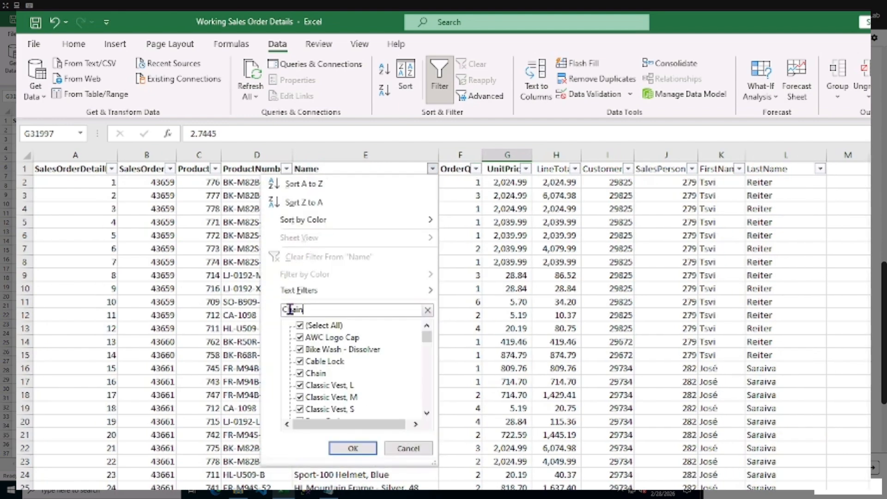
{"action": "left_click", "coordinate": [340, 447]}
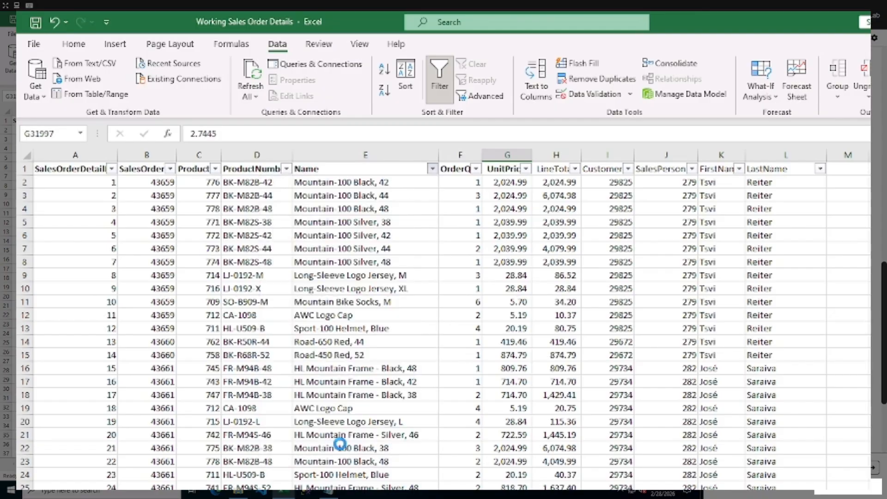
Scroll through the Chain rows and select the Name column to count the filtered entries.
{"action": "scroll", "coordinate": [352, 235], "scroll_direction": "down", "scroll_amount": 6}
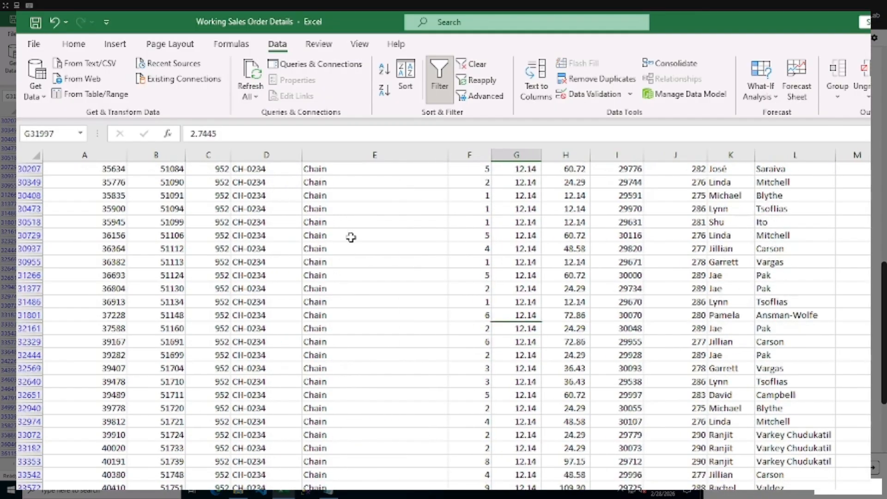
{"action": "scroll", "coordinate": [352, 236], "scroll_direction": "down", "scroll_amount": 7}
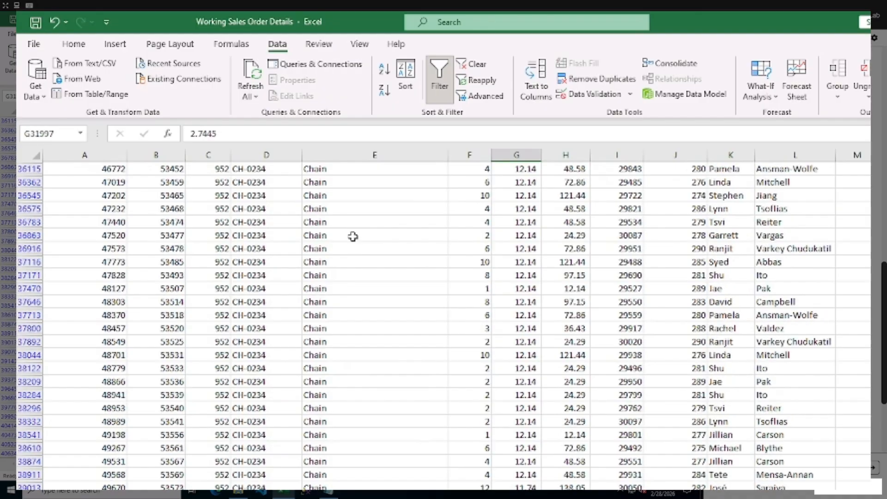
{"action": "scroll", "coordinate": [352, 233], "scroll_direction": "up", "scroll_amount": 8}
{"action": "scroll", "coordinate": [353, 224], "scroll_direction": "up", "scroll_amount": 5}
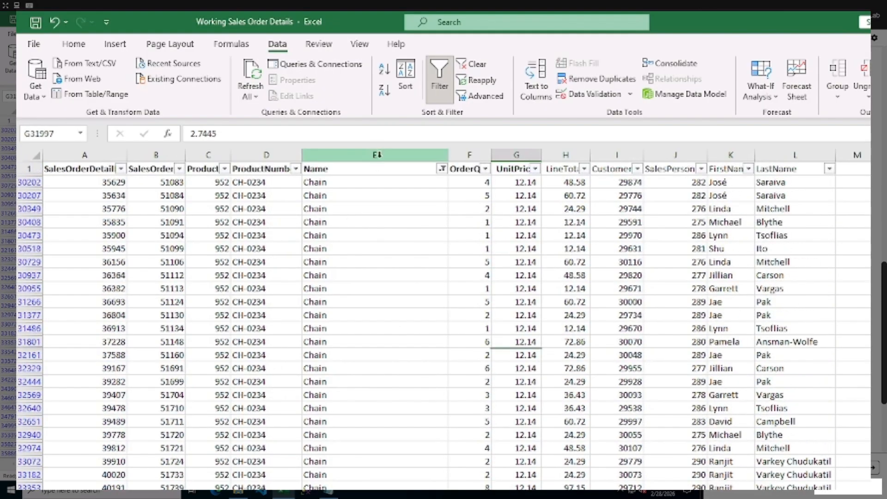
{"action": "left_click", "coordinate": [377, 155]}
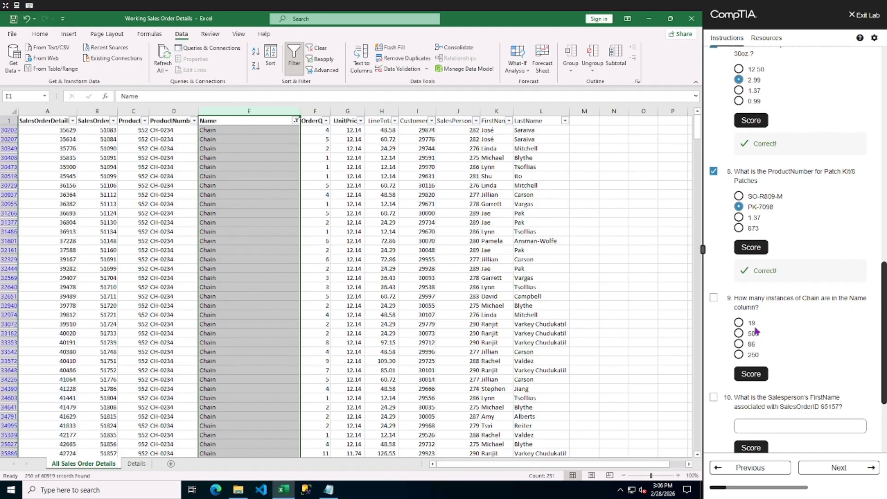
Answer lab question 9 with 250 instances of Chain and score the answer.
{"action": "left_click", "coordinate": [739, 355]}
{"action": "left_click", "coordinate": [750, 374]}
{"action": "scroll", "coordinate": [748, 376], "scroll_direction": "down", "scroll_amount": 4}
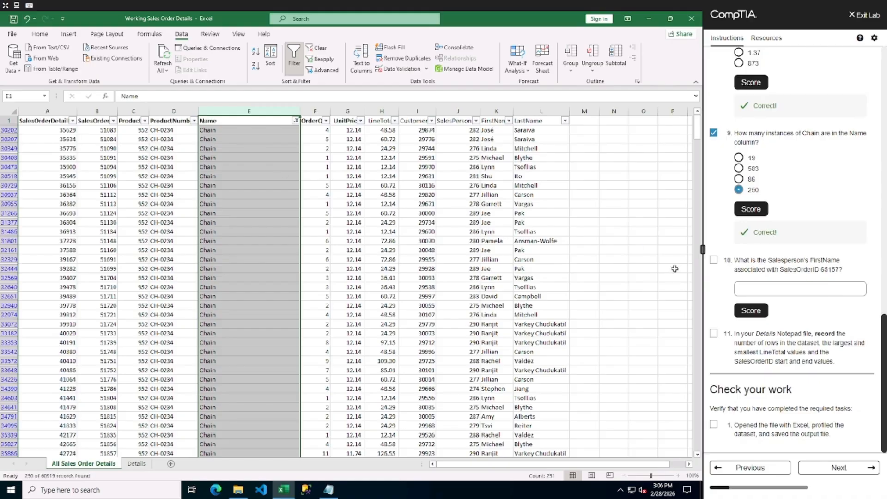
Clear all active filters from the sales order table.
{"action": "left_click_drag", "start_coordinate": [823, 273], "coordinate": [838, 274]}
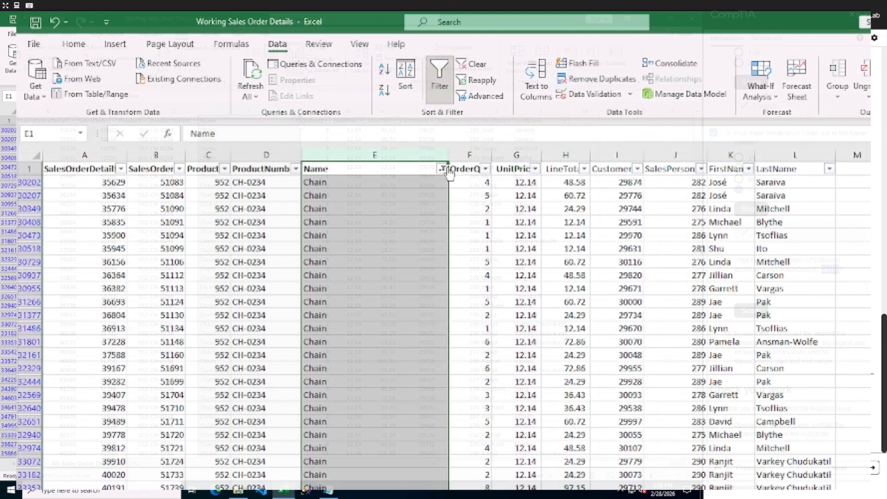
{"action": "left_click", "coordinate": [477, 63]}
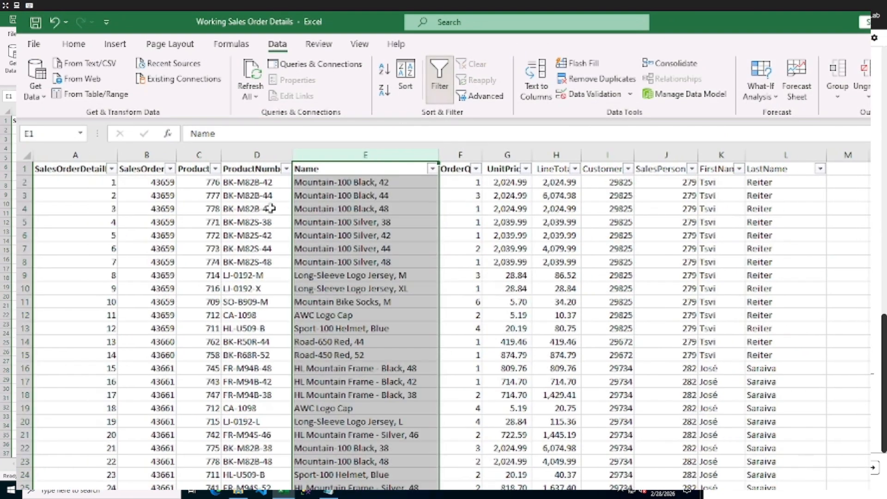
Filter the SalesOrderID column to show only the order asked about in lab question 10.
{"action": "left_click", "coordinate": [170, 168]}
{"action": "left_click", "coordinate": [93, 308]}
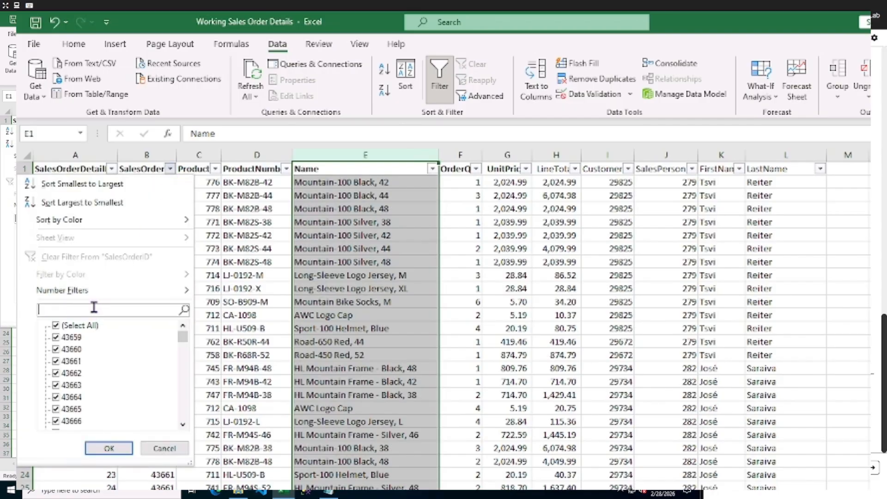
{"action": "type", "text": "65157"}
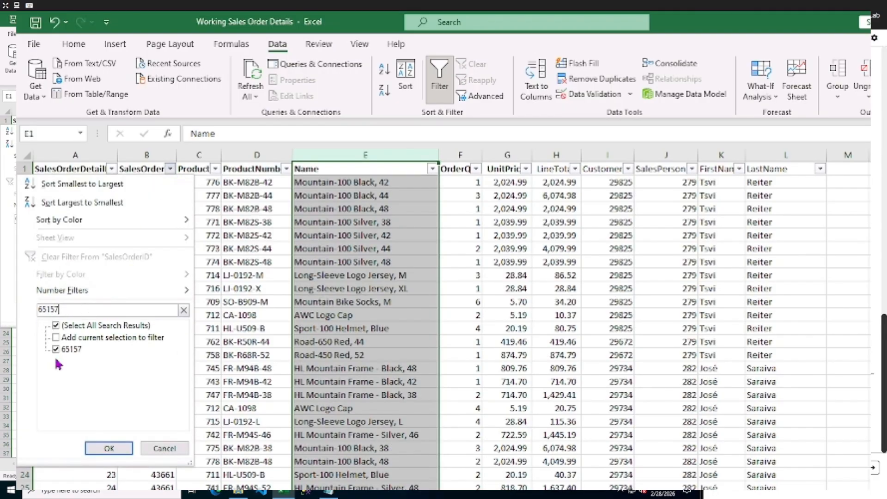
{"action": "left_click", "coordinate": [110, 447]}
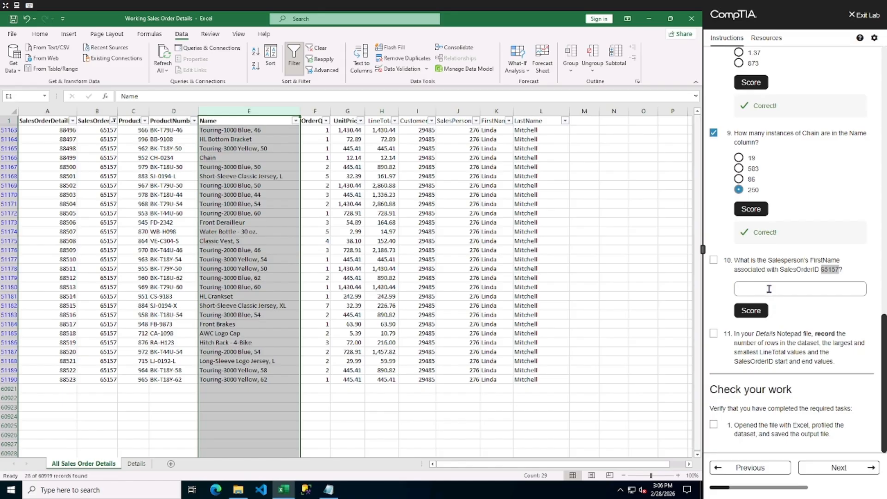
Answer lab question 10 with the salesperson's first name shown for that order and score it.
{"action": "left_click", "coordinate": [768, 288]}
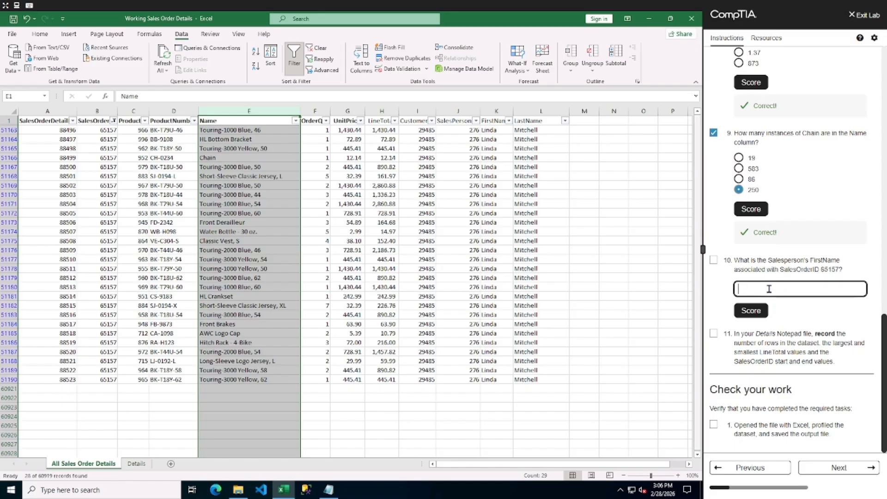
{"action": "type", "text": "Linda"}
{"action": "left_click", "coordinate": [762, 312]}
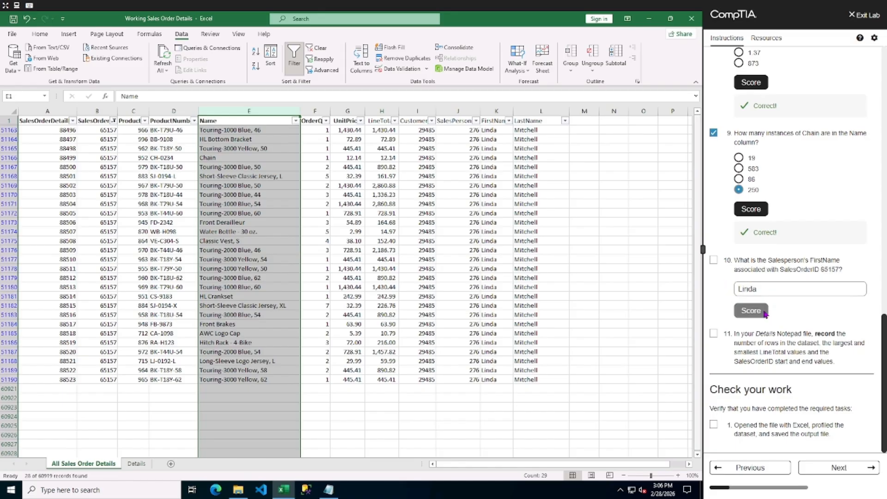
{"action": "left_click", "coordinate": [714, 261]}
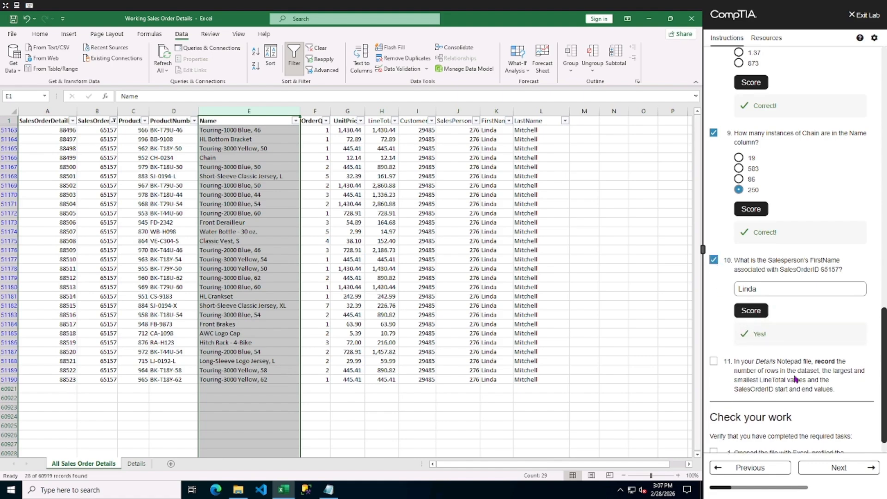
Clear the SalesOrderID filter from the sales order table.
{"action": "scroll", "coordinate": [787, 378], "scroll_direction": "down", "scroll_amount": 1}
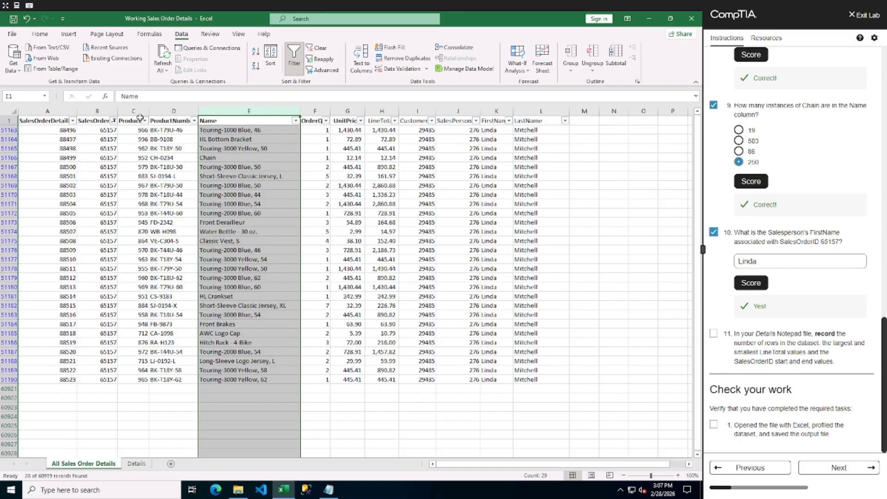
{"action": "left_click", "coordinate": [310, 48]}
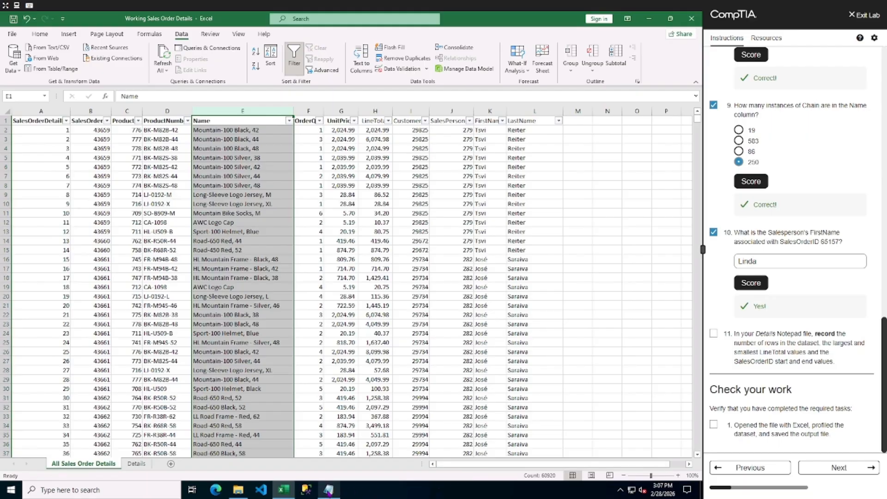
Record the dataset row count of 60,919 on the Count line of the Details notepad file.
{"action": "left_click", "coordinate": [329, 490]}
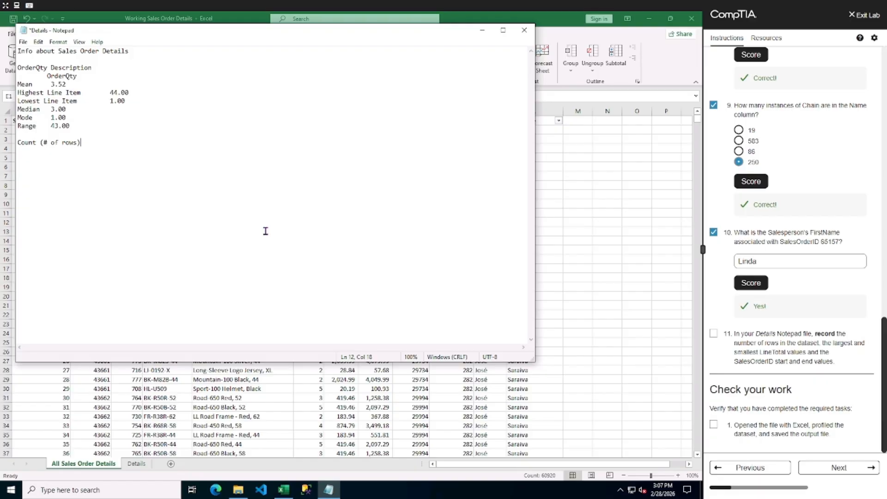
{"action": "left_click", "coordinate": [554, 15]}
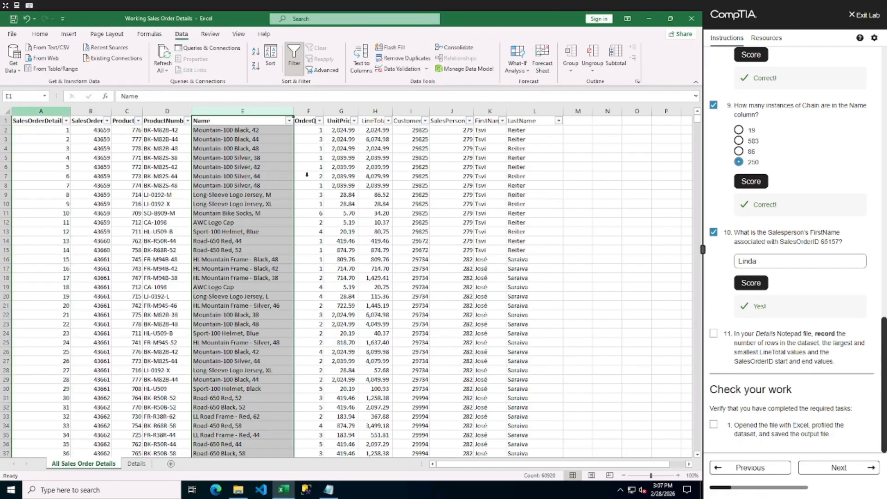
{"action": "scroll", "coordinate": [827, 251], "scroll_direction": "up", "scroll_amount": 8}
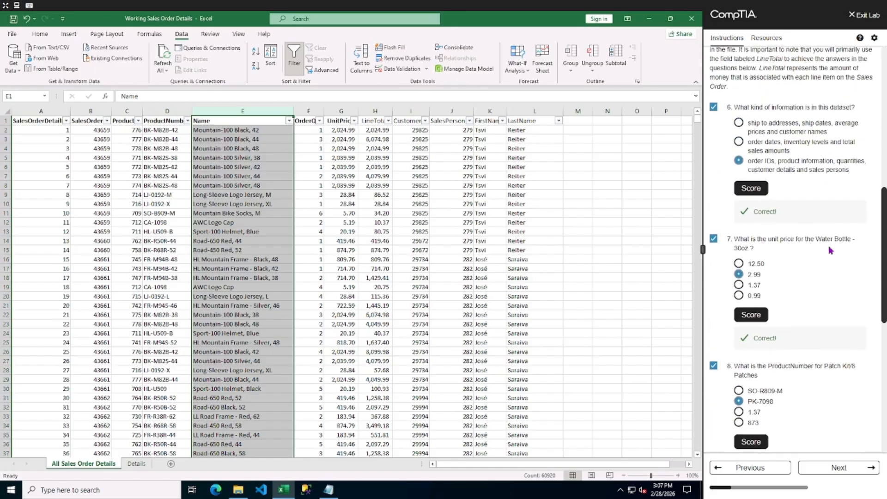
{"action": "scroll", "coordinate": [829, 250], "scroll_direction": "up", "scroll_amount": 5}
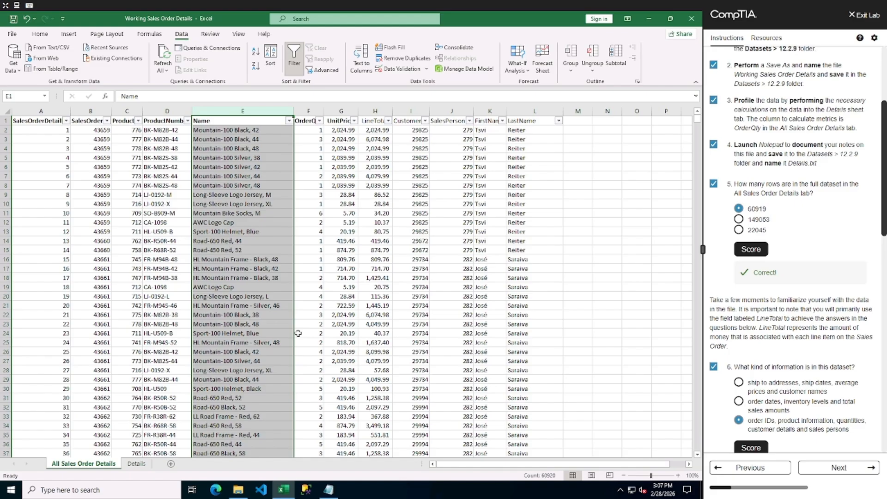
{"action": "left_click", "coordinate": [328, 489]}
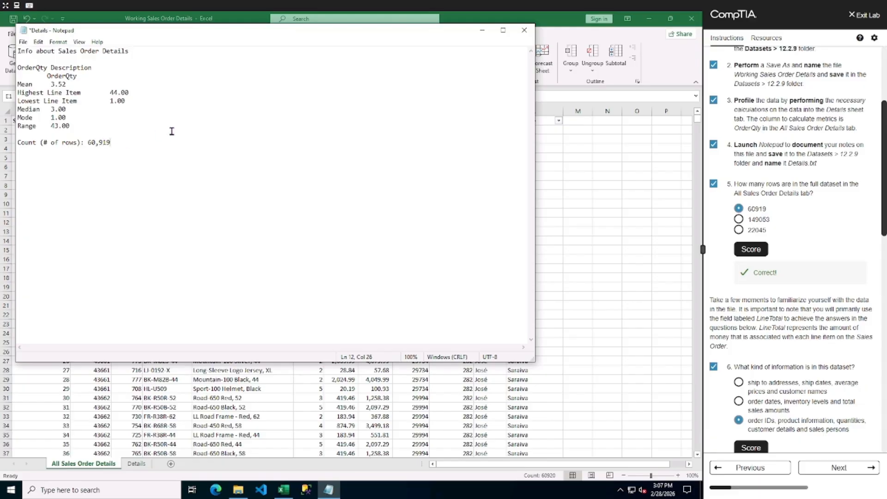
Select the LineTotal column on the All Sales Order Details sheet to check its largest and smallest values.
{"action": "scroll", "coordinate": [804, 320], "scroll_direction": "down", "scroll_amount": 10}
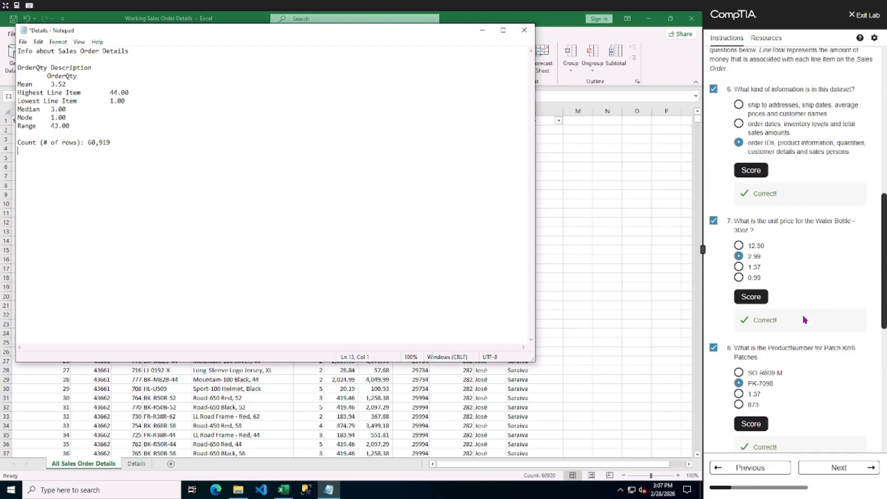
{"action": "scroll", "coordinate": [804, 320], "scroll_direction": "down", "scroll_amount": 2}
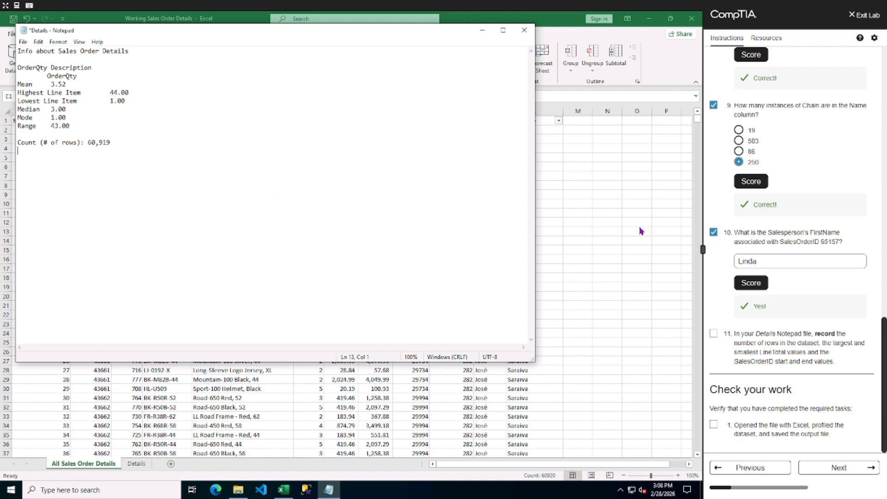
{"action": "left_click", "coordinate": [555, 272]}
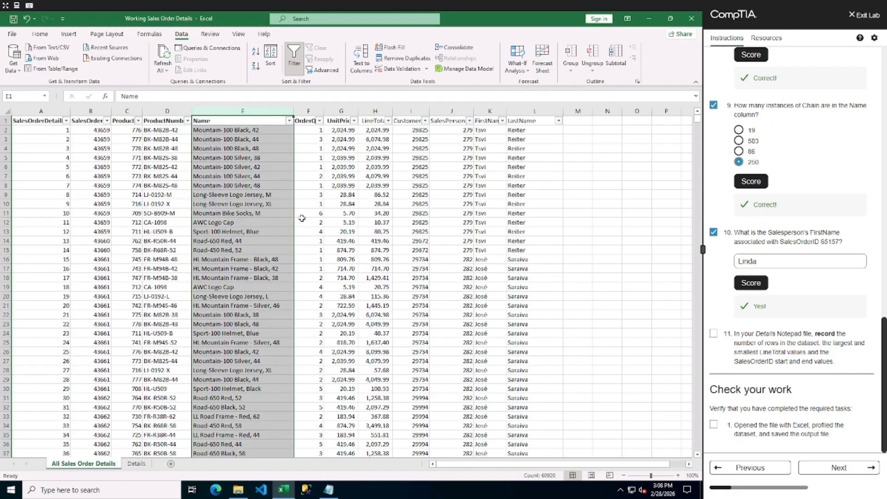
{"action": "left_click", "coordinate": [375, 110]}
{"action": "left_click", "coordinate": [137, 463]}
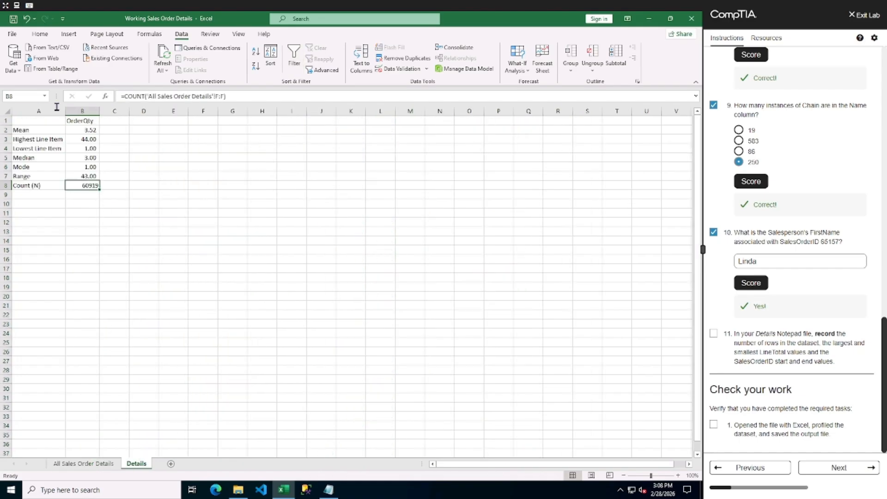
{"action": "left_click", "coordinate": [104, 464]}
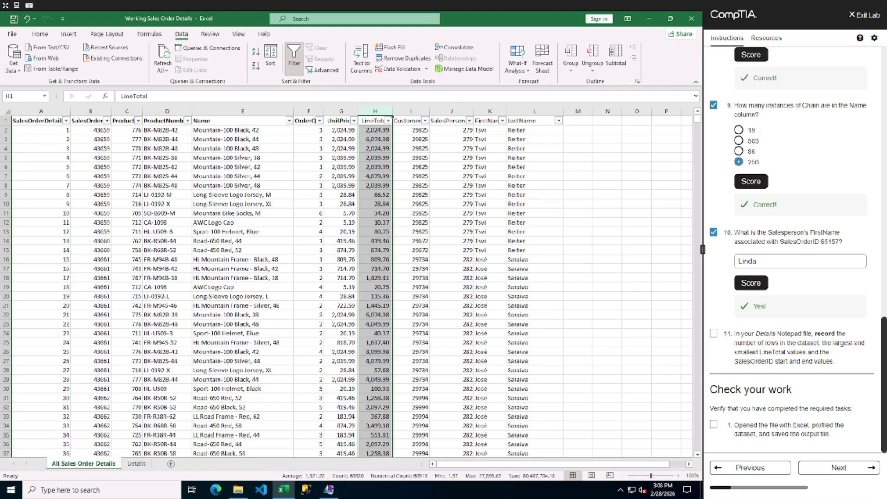
Add a LineTotal Description section with Min $1.37 and Max $27,893.62 to the Details notepad file.
{"action": "left_click", "coordinate": [328, 490]}
{"action": "type", "text": "Line"}
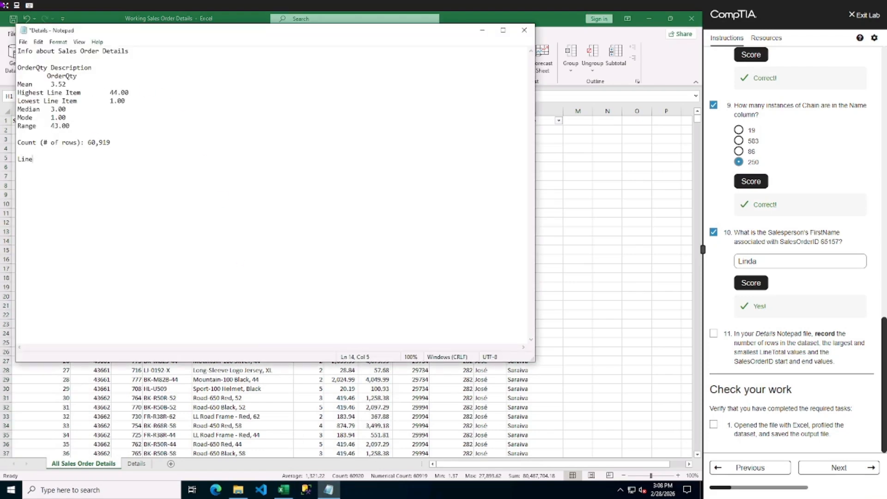
{"action": "type", "text": "Total Description"}
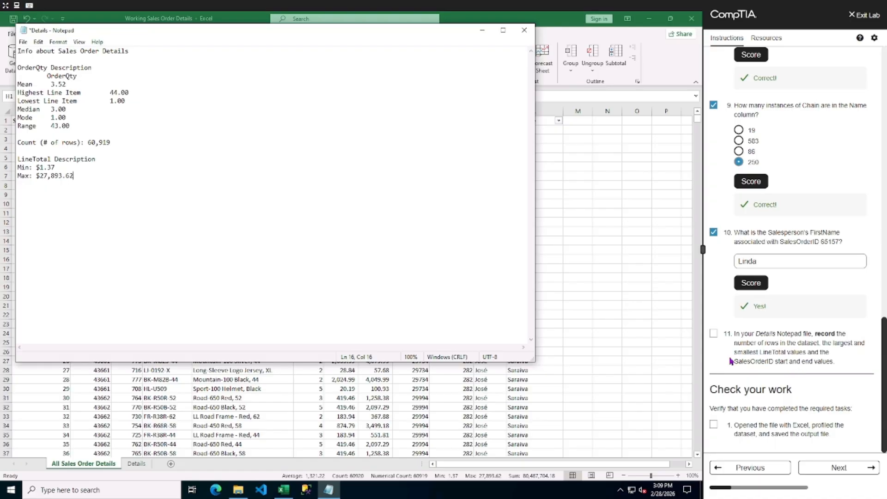
Sort the SalesOrderID column smallest to largest and widen the column to fit its values.
{"action": "left_click", "coordinate": [377, 419]}
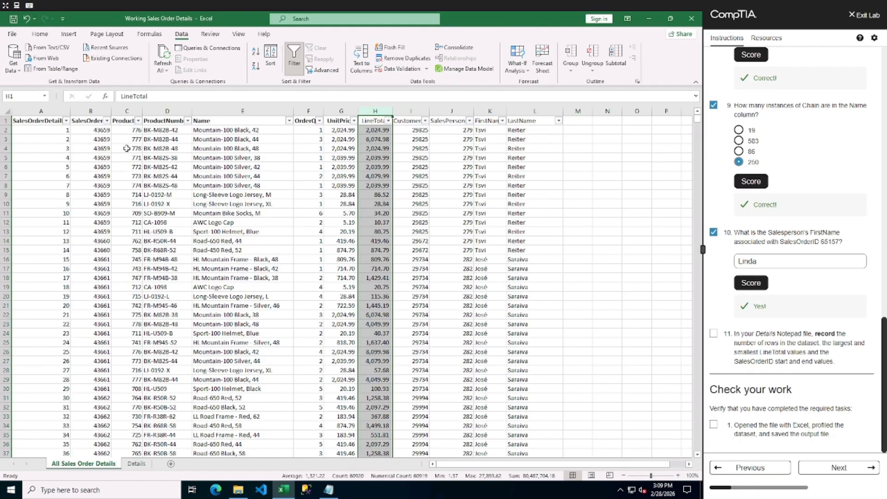
{"action": "left_click", "coordinate": [98, 122]}
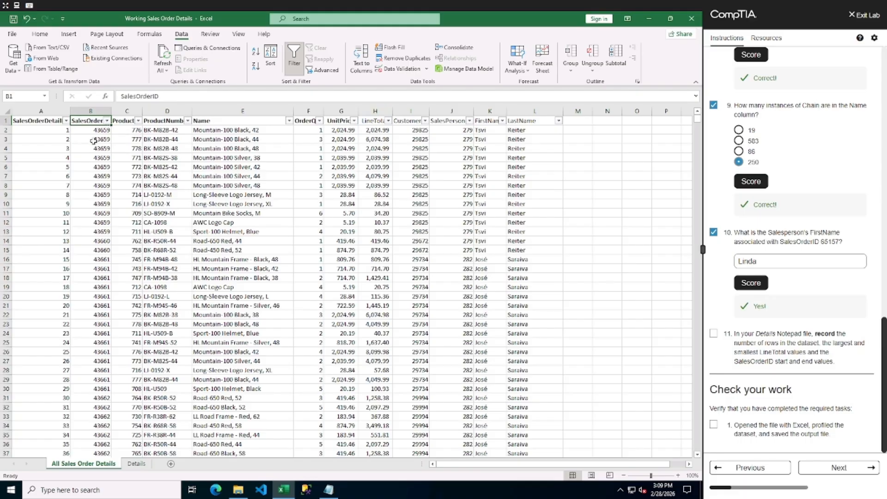
{"action": "left_click", "coordinate": [101, 131]}
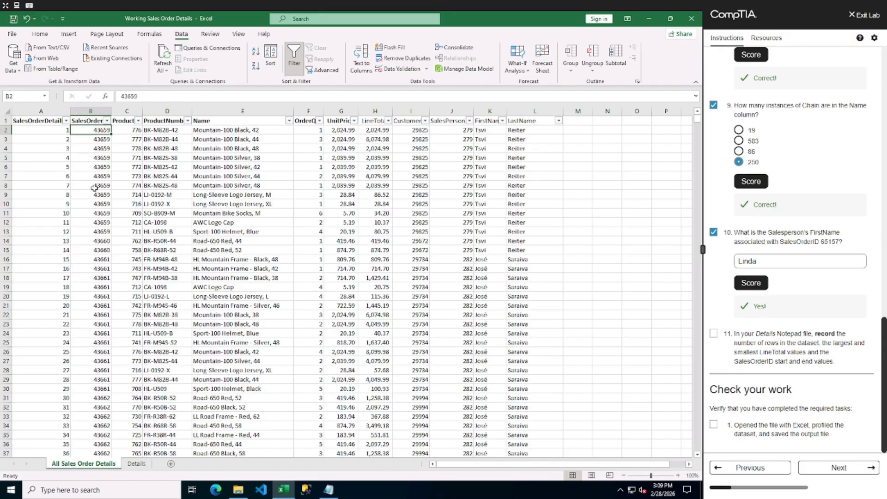
{"action": "left_click", "coordinate": [257, 53]}
{"action": "double_click", "coordinate": [111, 112]}
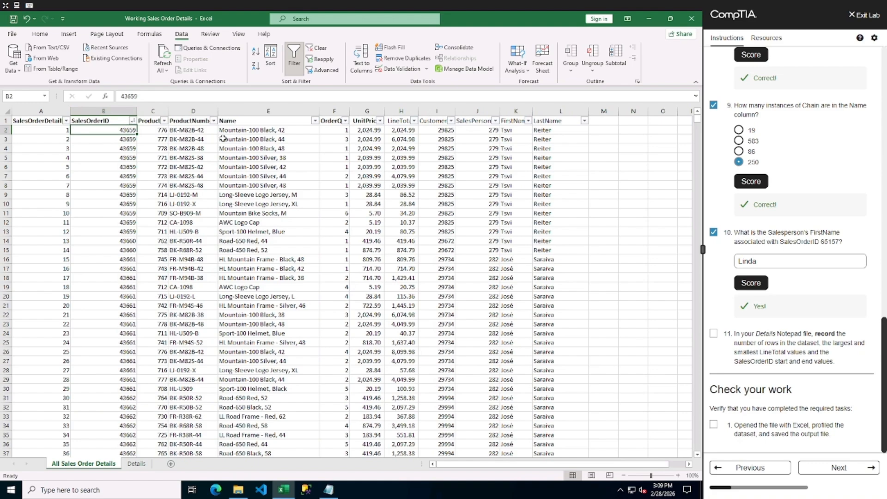
Add the line "SalesOrderIDs range from 43659 - " to the Details notepad file.
{"action": "key", "text": "alt+Tab"}
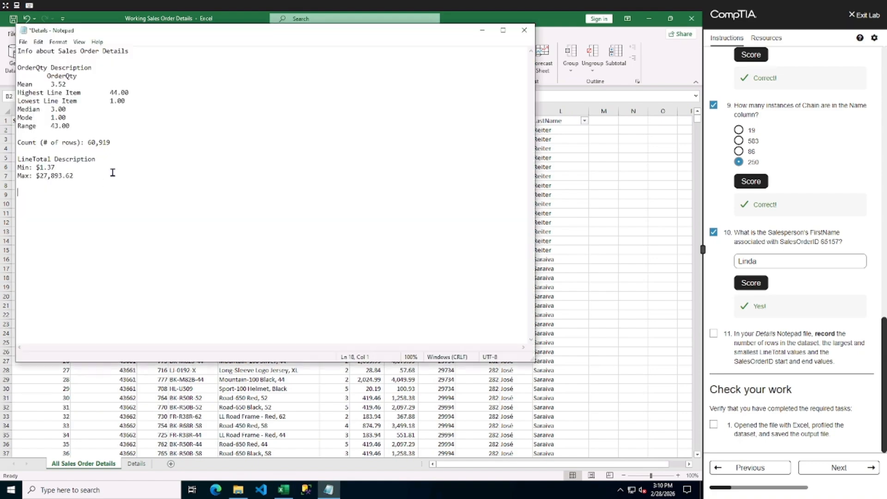
{"action": "type", "text": "lesOrderIDs range from"}
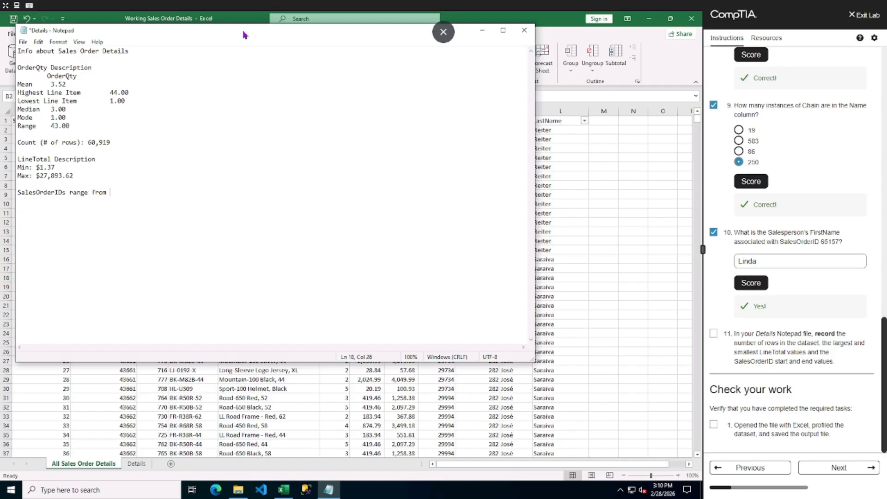
{"action": "left_click_drag", "start_coordinate": [243, 29], "coordinate": [455, 50]}
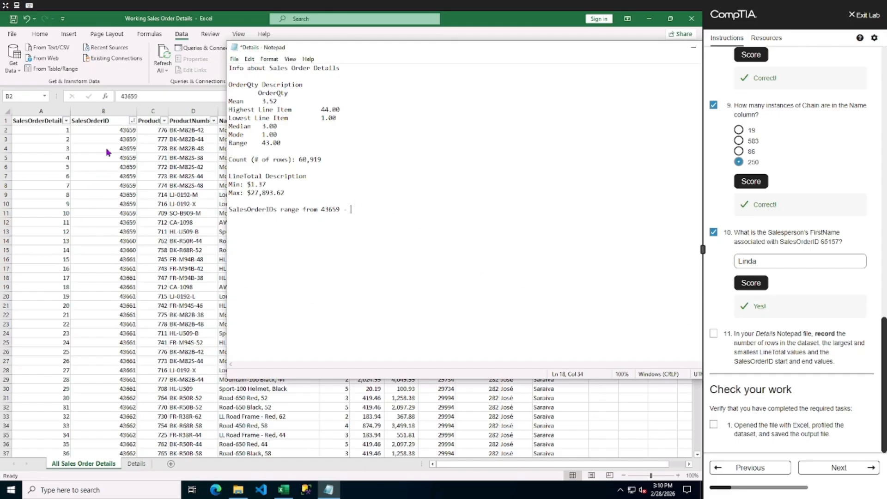
Sort the SalesOrderID column largest to smallest and complete the notepad range with 71952.
{"action": "left_click", "coordinate": [111, 132]}
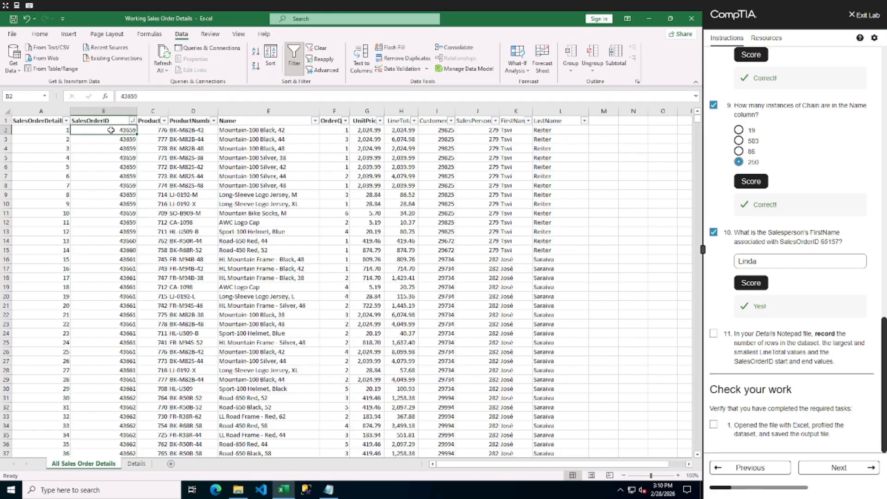
{"action": "left_click", "coordinate": [255, 65]}
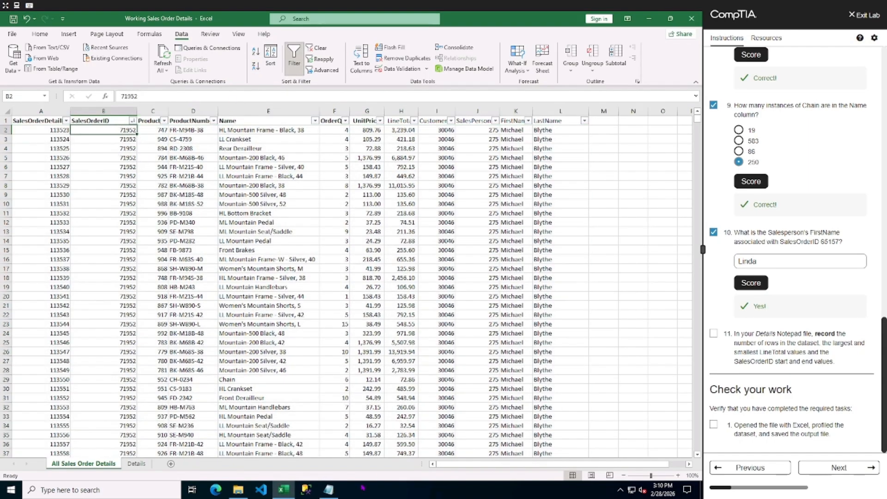
{"action": "left_click", "coordinate": [329, 490]}
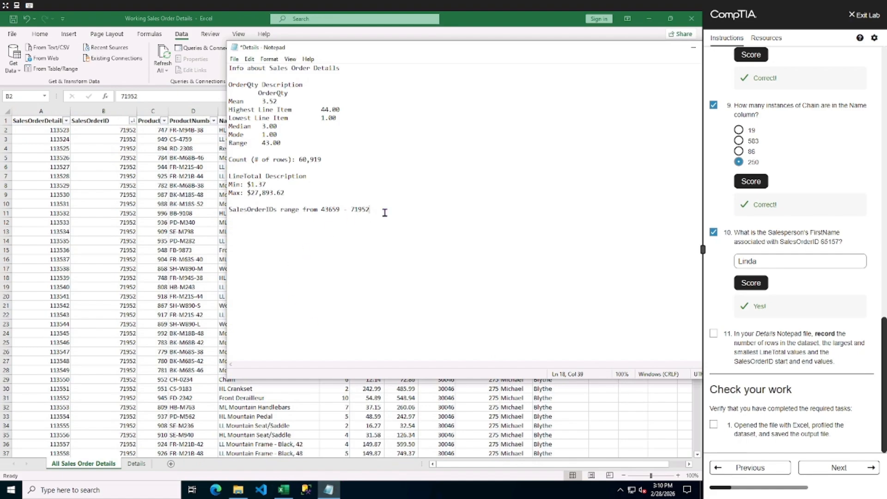
Mark lab task 11 and the first check-your-work item complete, and continue to the next lab section.
{"action": "left_click", "coordinate": [713, 333]}
{"action": "left_click", "coordinate": [716, 425]}
{"action": "left_click", "coordinate": [854, 472]}
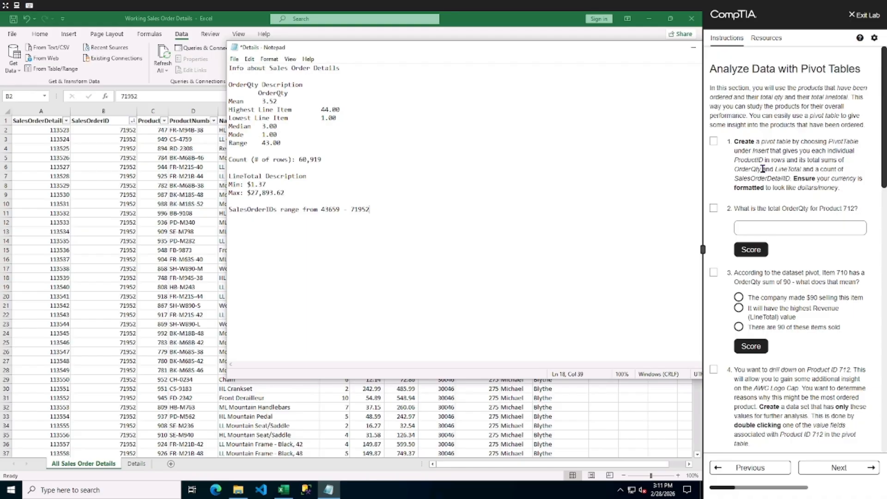
Insert a PivotTable from the sales order data on a new worksheet.
{"action": "left_click", "coordinate": [124, 226]}
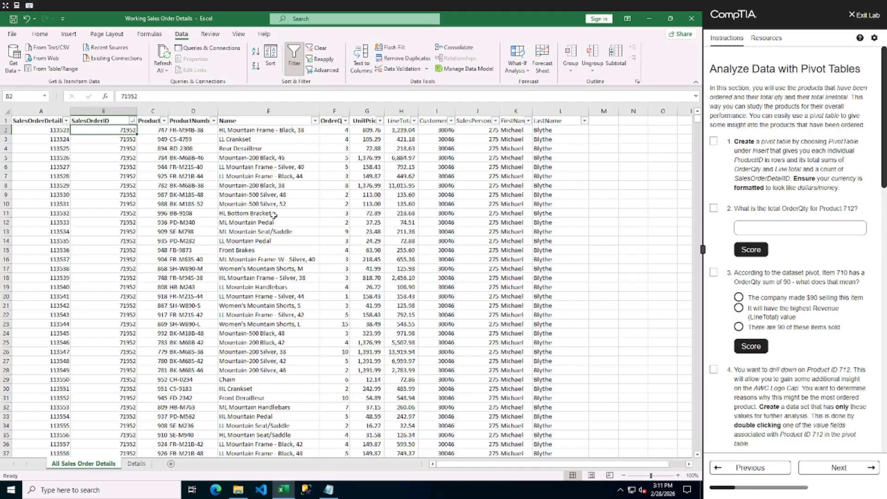
{"action": "left_click", "coordinate": [273, 215]}
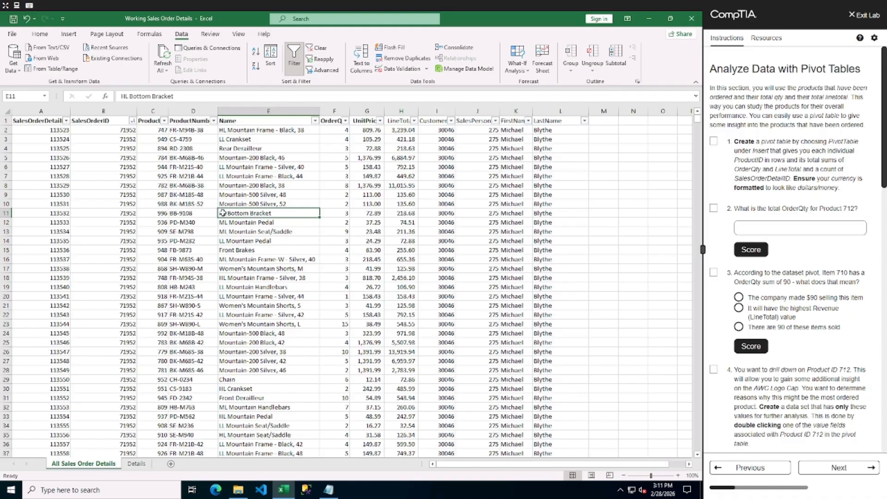
{"action": "left_click_drag", "start_coordinate": [226, 195], "coordinate": [226, 213]}
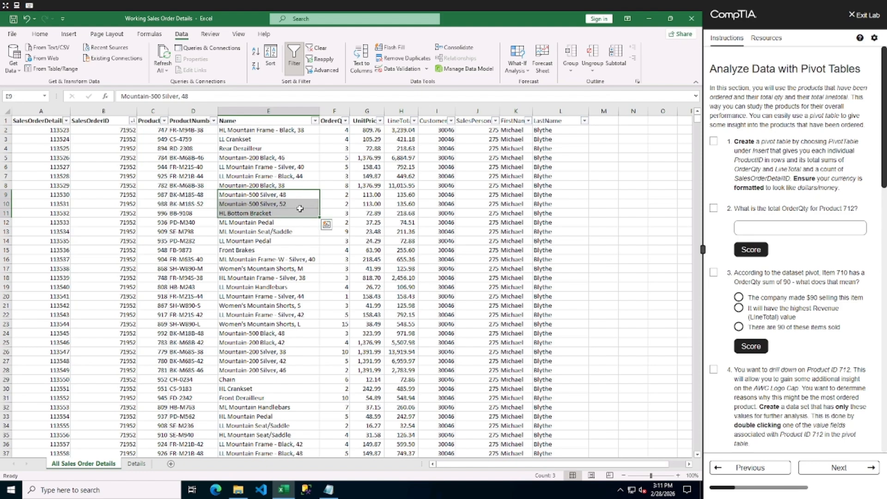
{"action": "left_click", "coordinate": [271, 168]}
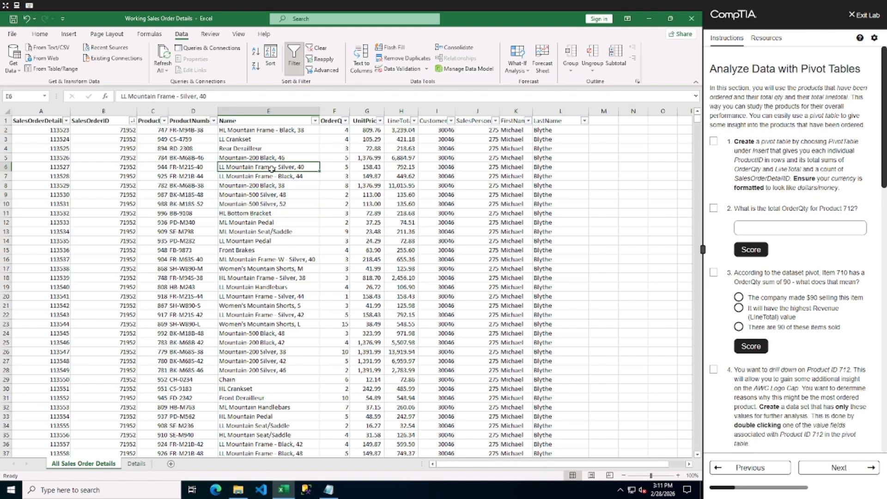
{"action": "left_click", "coordinate": [64, 36]}
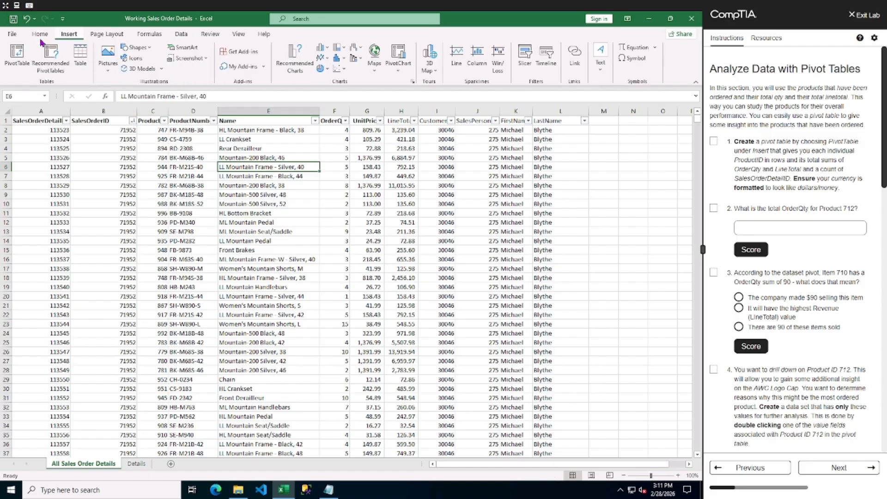
{"action": "left_click", "coordinate": [17, 52]}
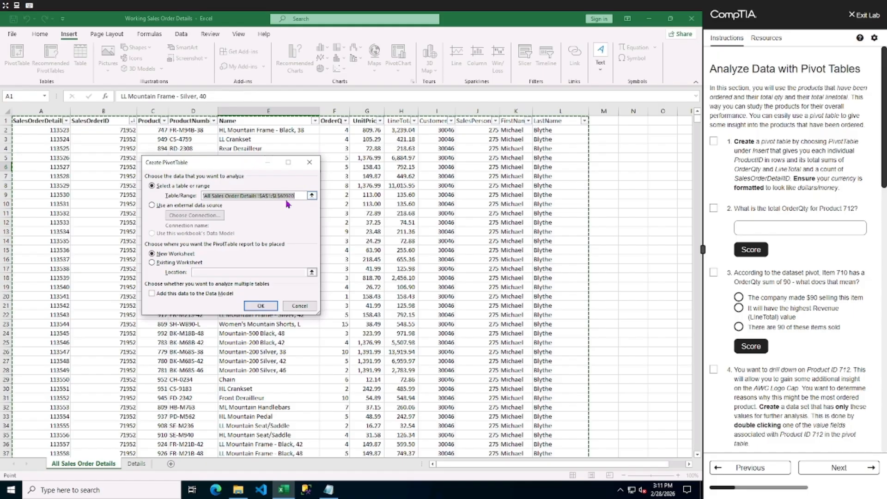
{"action": "left_click", "coordinate": [261, 306]}
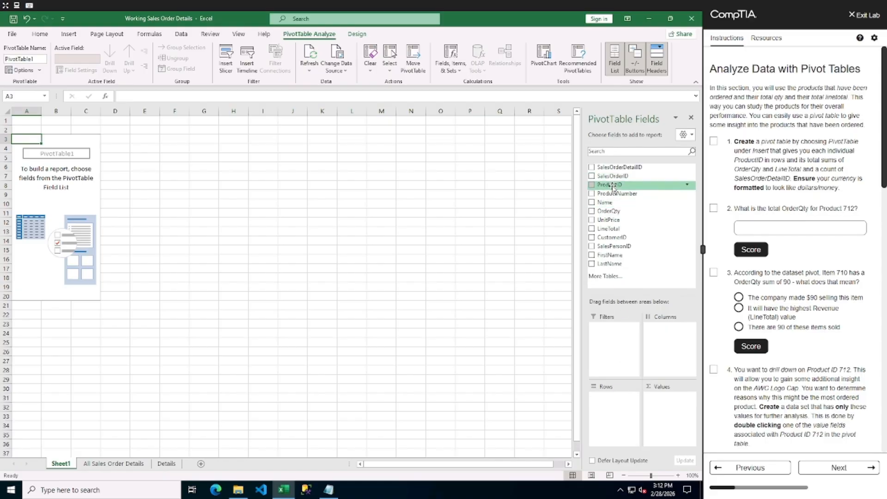
Place ProductID in the pivot rows and OrderQty, LineTotal and SalesOrderDetailID in the values.
{"action": "left_click_drag", "start_coordinate": [612, 187], "coordinate": [614, 400]}
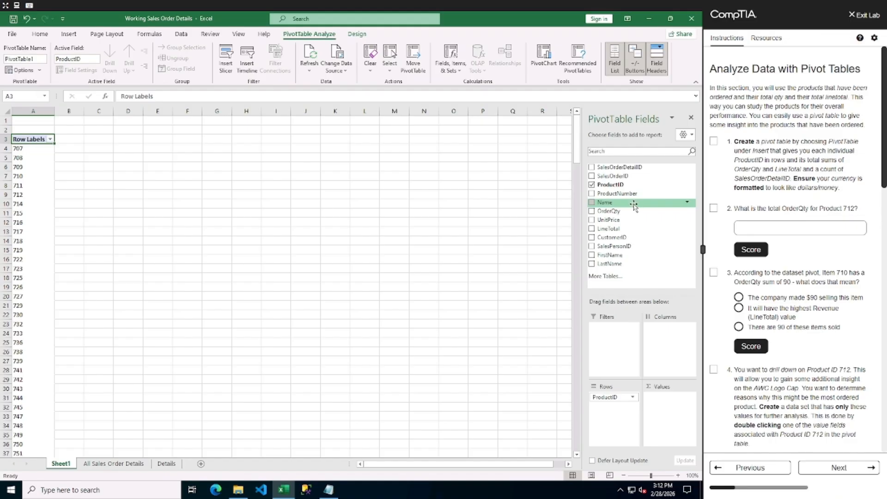
{"action": "left_click_drag", "start_coordinate": [623, 227], "coordinate": [668, 400]}
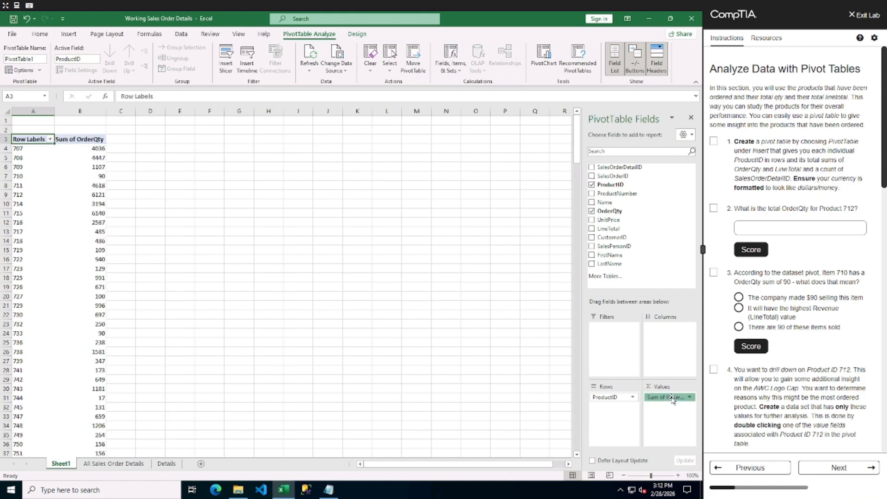
{"action": "left_click_drag", "start_coordinate": [672, 400], "coordinate": [669, 358]}
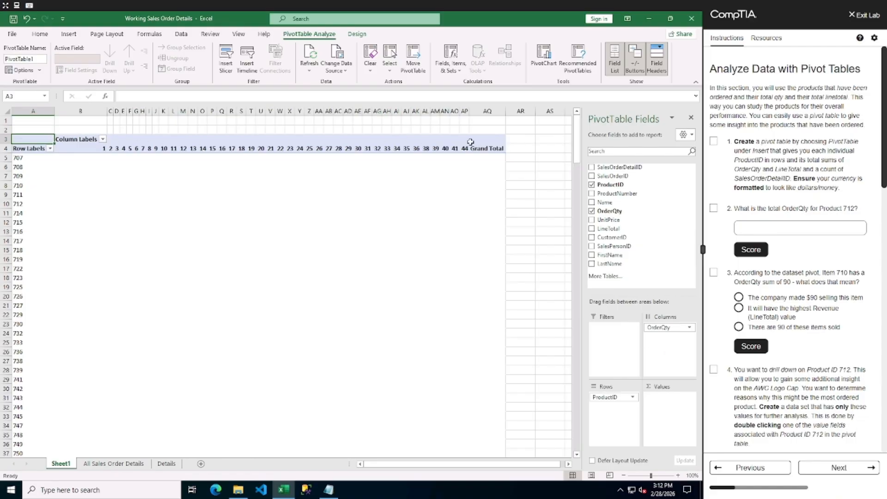
{"action": "left_click_drag", "start_coordinate": [673, 327], "coordinate": [675, 411]}
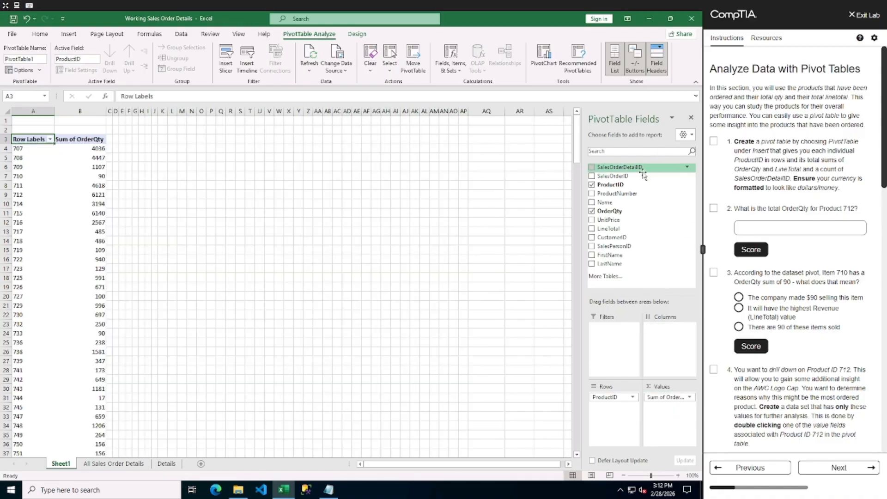
{"action": "left_click_drag", "start_coordinate": [614, 229], "coordinate": [676, 412]}
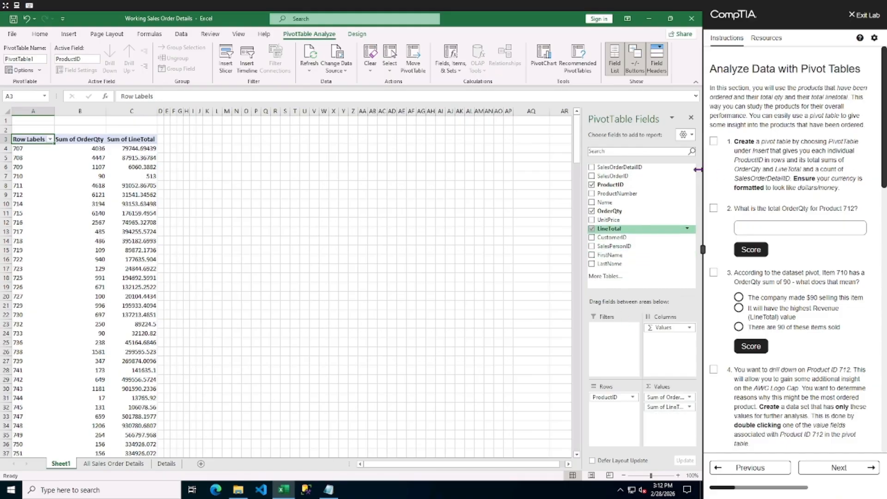
{"action": "left_click_drag", "start_coordinate": [635, 171], "coordinate": [672, 425]}
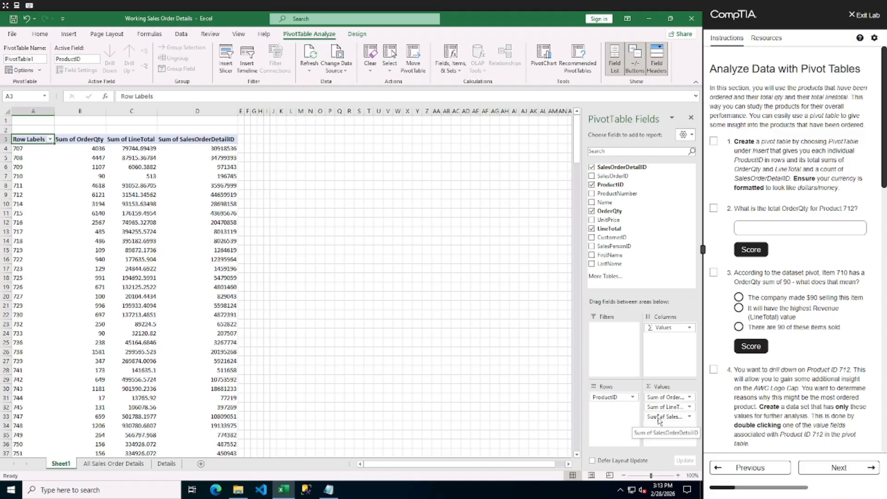
Change the SalesOrderDetailID value field to summarize by Count.
{"action": "left_click", "coordinate": [689, 417]}
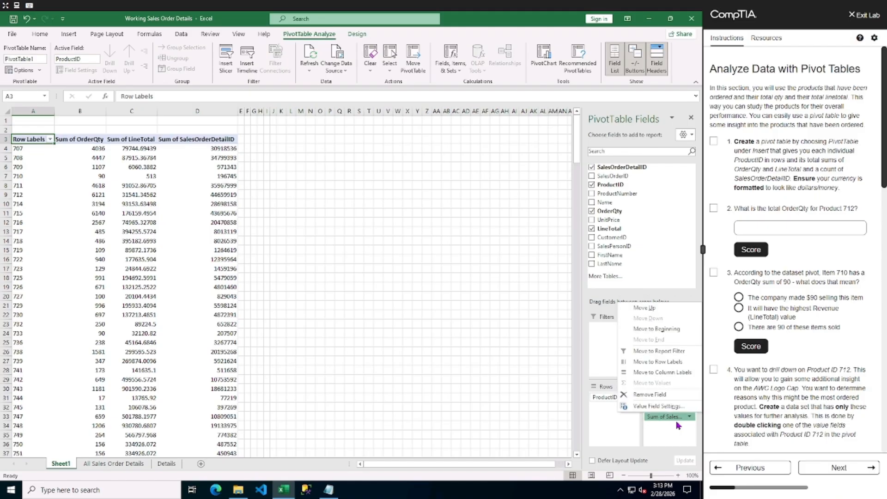
{"action": "left_click", "coordinate": [652, 407]}
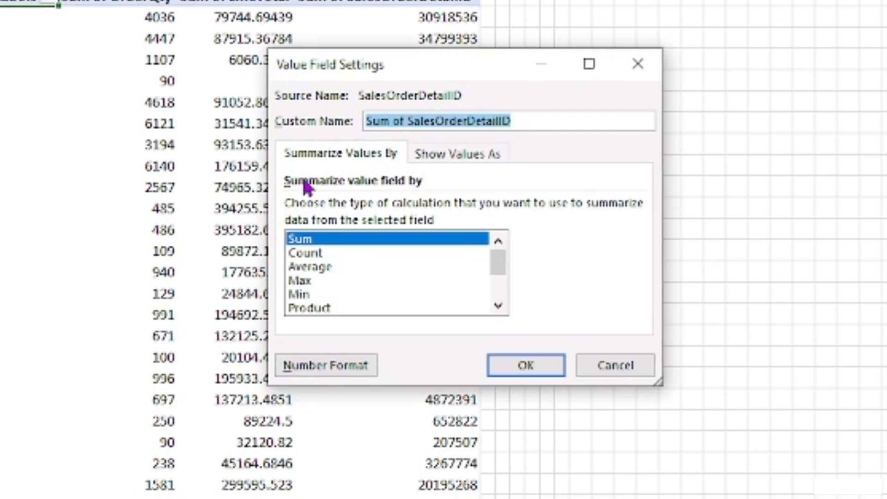
{"action": "left_click", "coordinate": [308, 256]}
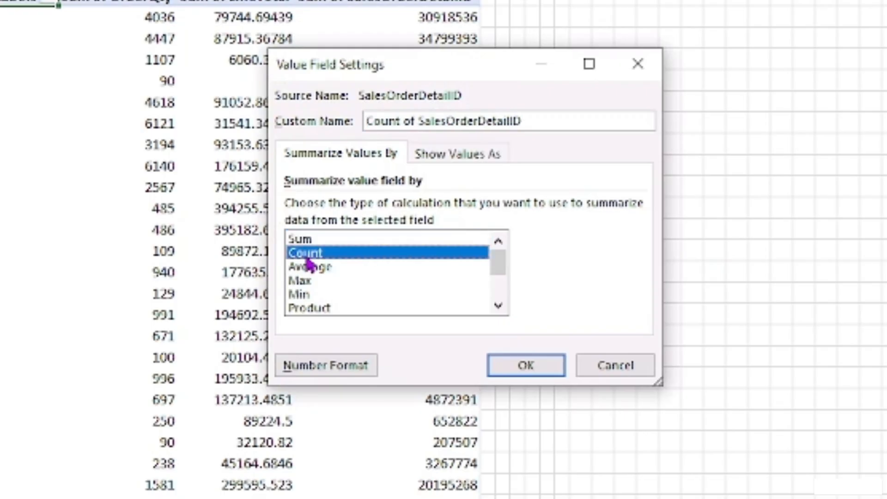
{"action": "left_click", "coordinate": [517, 365]}
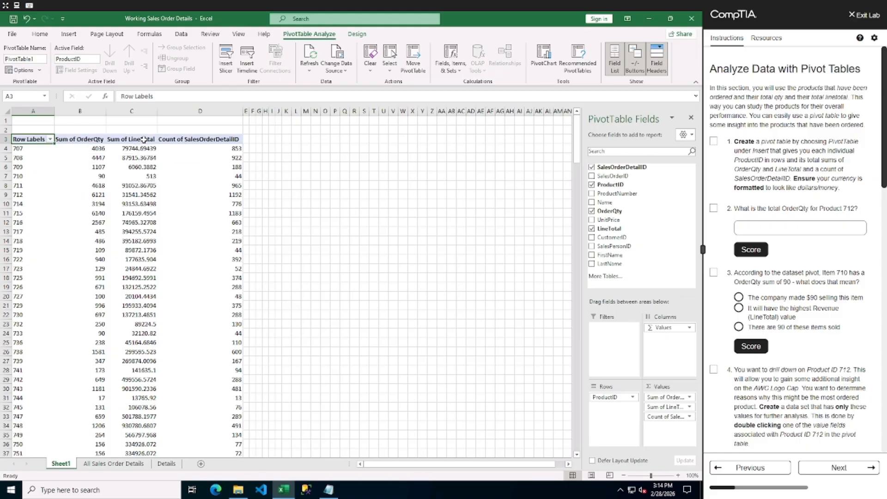
Format the Sum of LineTotal value field as Currency with 2 decimal places and the $ symbol.
{"action": "left_click", "coordinate": [689, 407]}
{"action": "left_click", "coordinate": [655, 396]}
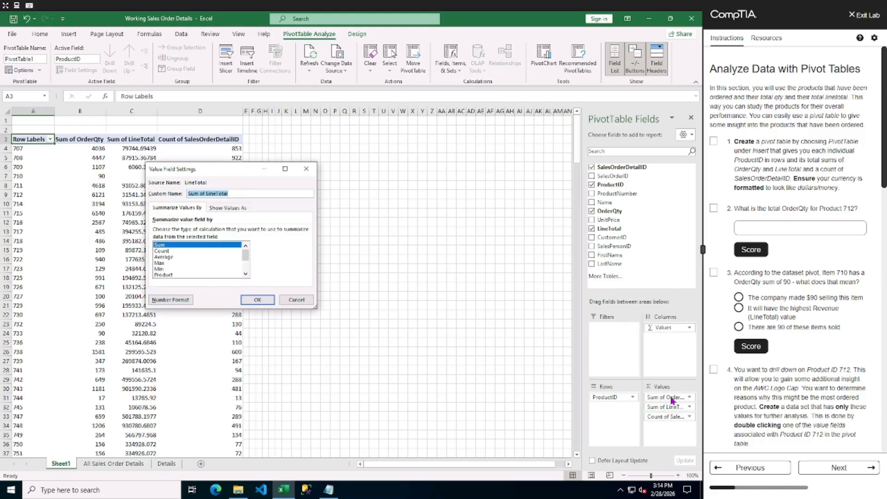
{"action": "left_click", "coordinate": [171, 303]}
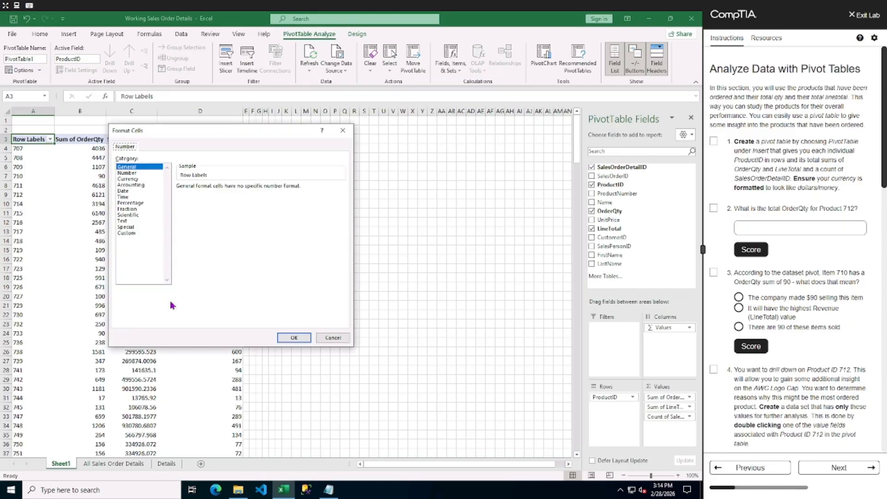
{"action": "left_click", "coordinate": [121, 179]}
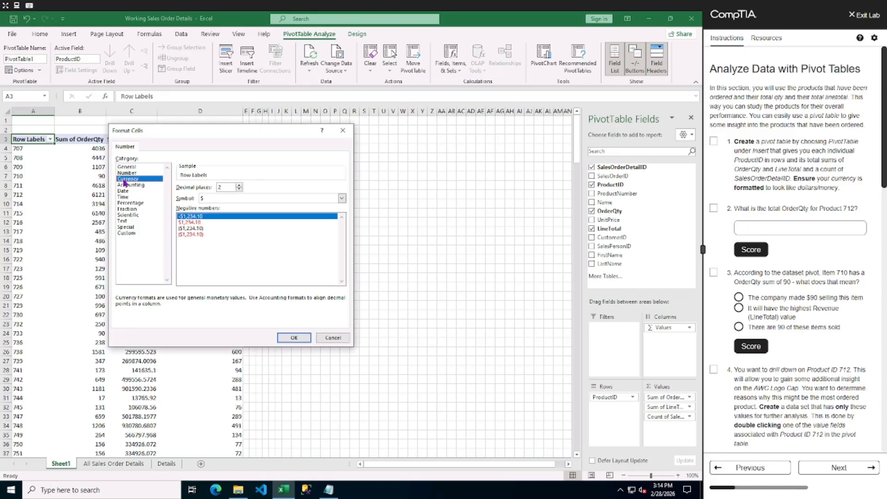
{"action": "left_click", "coordinate": [294, 338]}
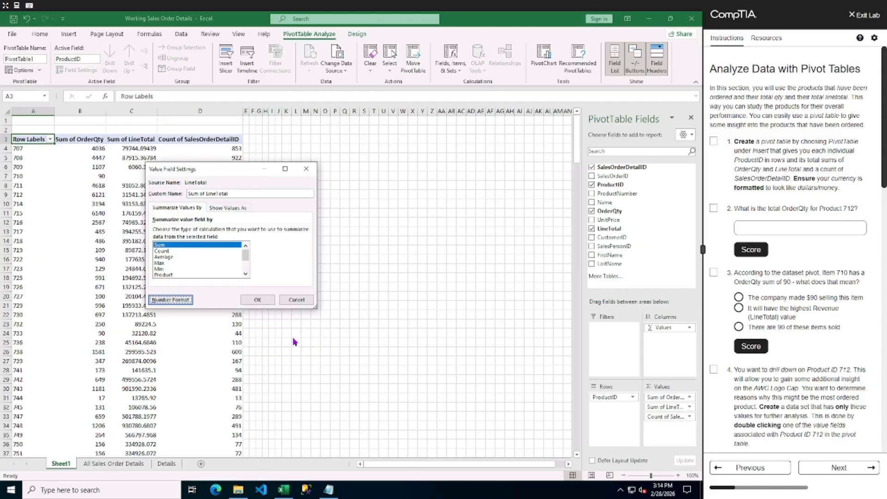
{"action": "left_click", "coordinate": [257, 300]}
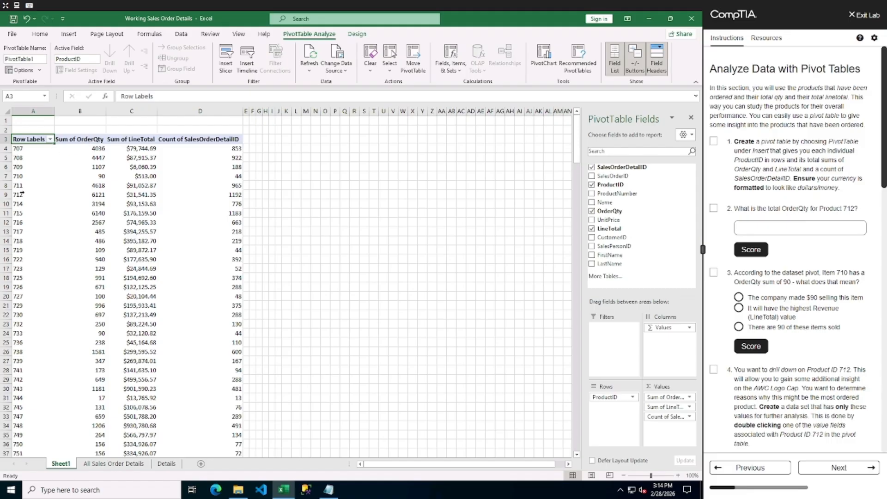
Answer lab question 2 with product 712's total OrderQty of 6121, accept skipping ahead, and score it.
{"action": "left_click", "coordinate": [95, 195]}
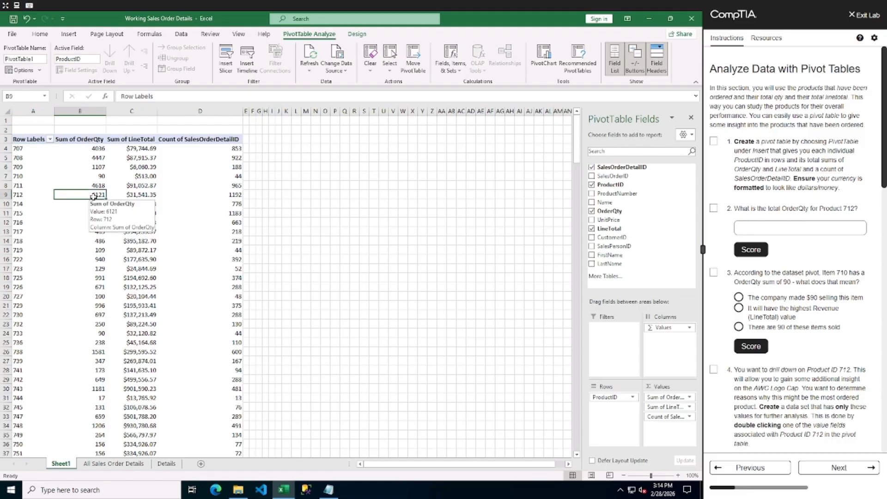
{"action": "left_click", "coordinate": [758, 225]}
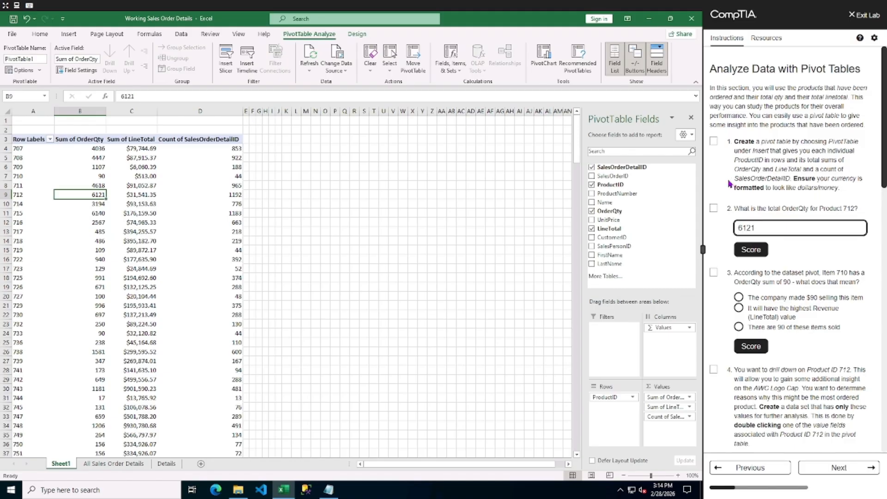
{"action": "left_click", "coordinate": [714, 210]}
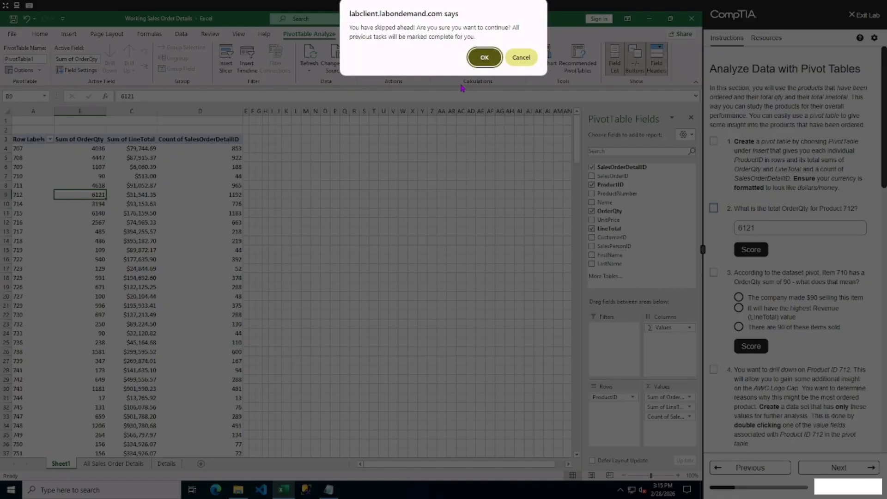
{"action": "left_click", "coordinate": [483, 56]}
{"action": "left_click", "coordinate": [758, 258]}
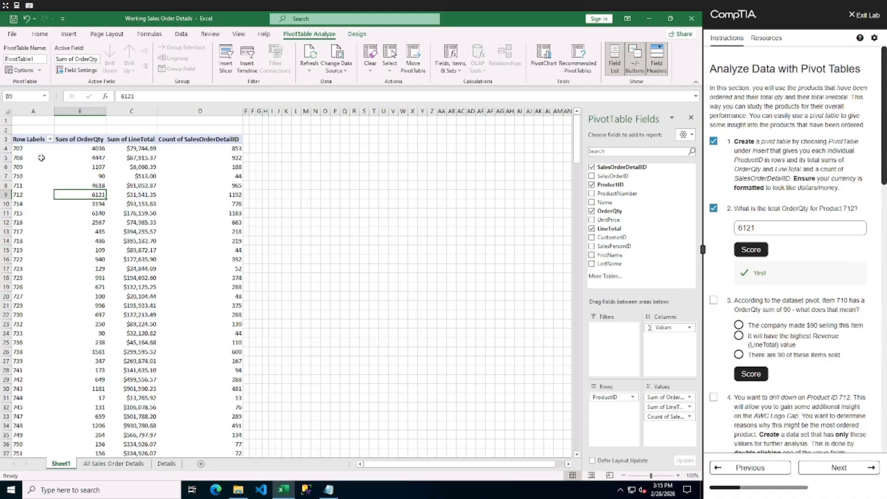
Sort the pivot rows in descending order by Sum of OrderQty and then by Sum of LineTotal.
{"action": "left_click", "coordinate": [91, 148]}
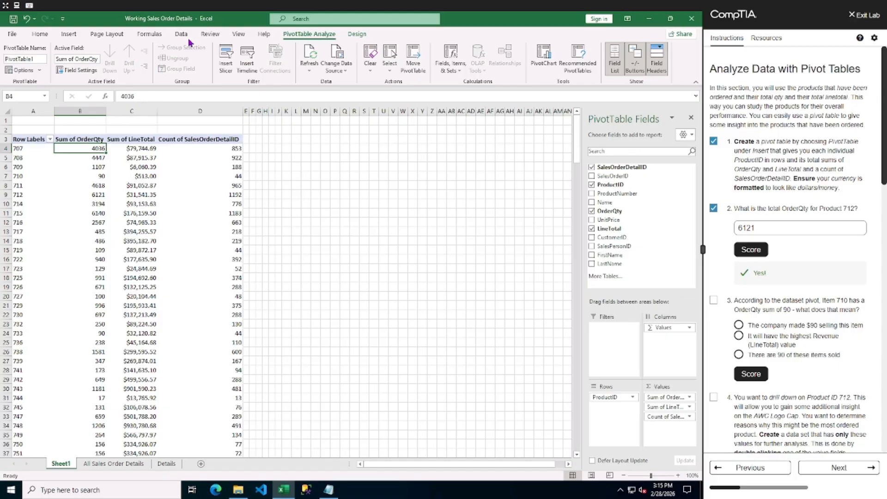
{"action": "left_click", "coordinate": [181, 35]}
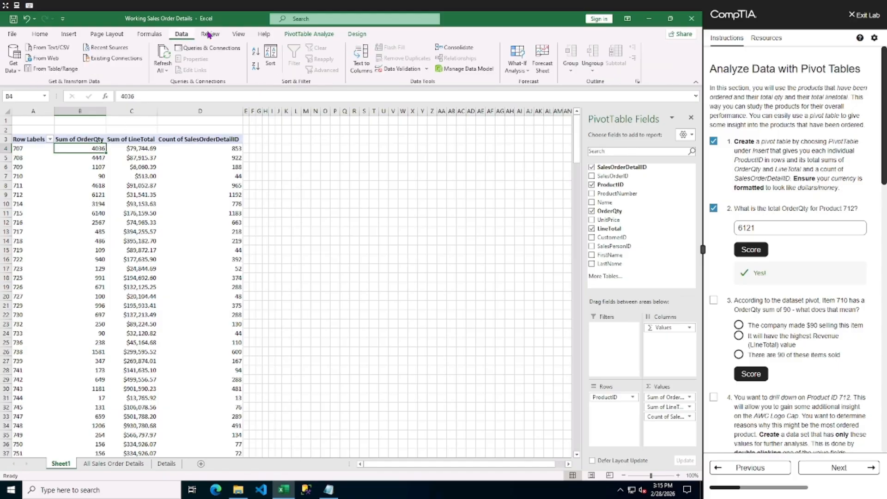
{"action": "left_click", "coordinate": [255, 67]}
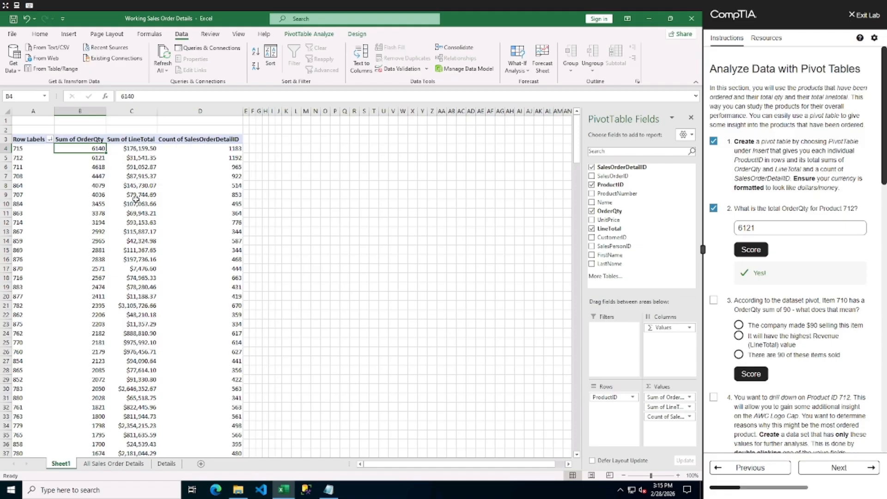
{"action": "left_click", "coordinate": [139, 152]}
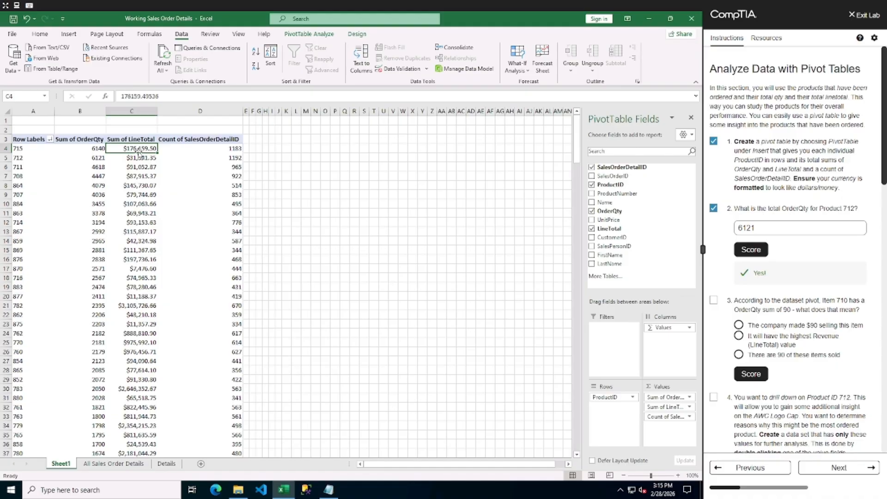
{"action": "left_click", "coordinate": [254, 69]}
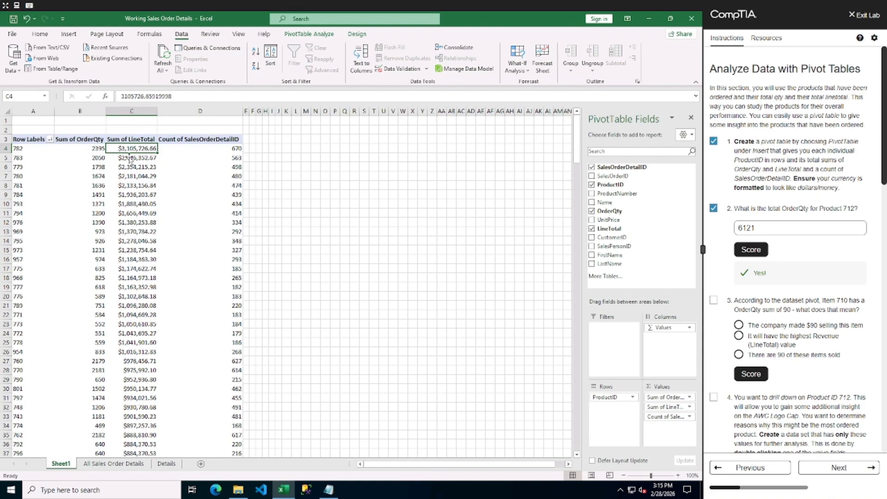
Sort the pivot rows in descending order by Count of SalesOrderDetailID.
{"action": "mouse_move", "coordinate": [135, 161]}
{"action": "left_click", "coordinate": [236, 150]}
{"action": "left_click", "coordinate": [255, 67]}
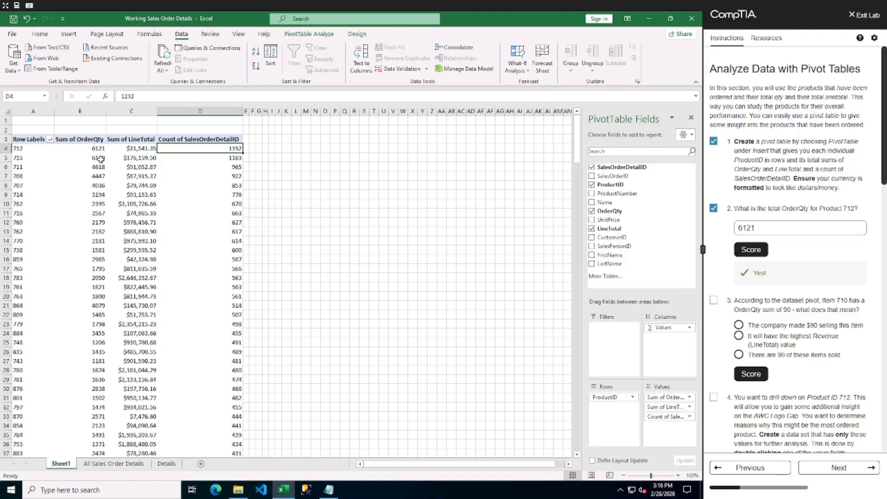
{"action": "mouse_move", "coordinate": [105, 150]}
{"action": "mouse_move", "coordinate": [236, 150]}
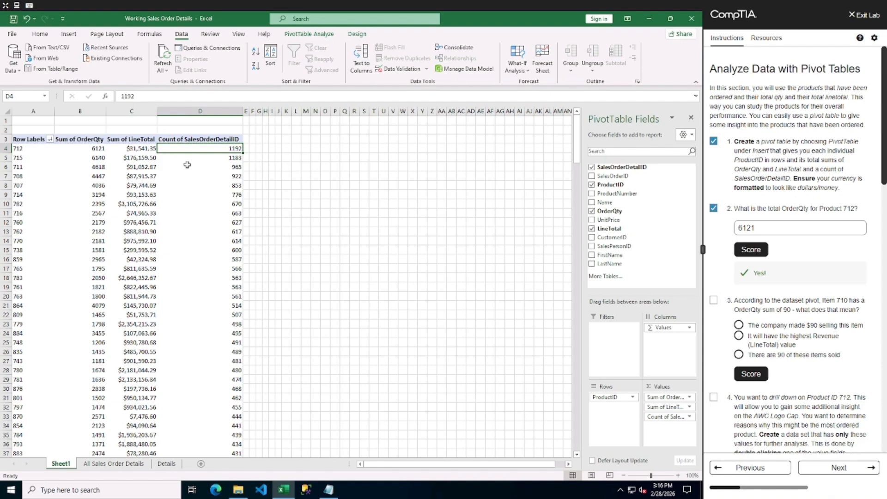
{"action": "left_click", "coordinate": [95, 148]}
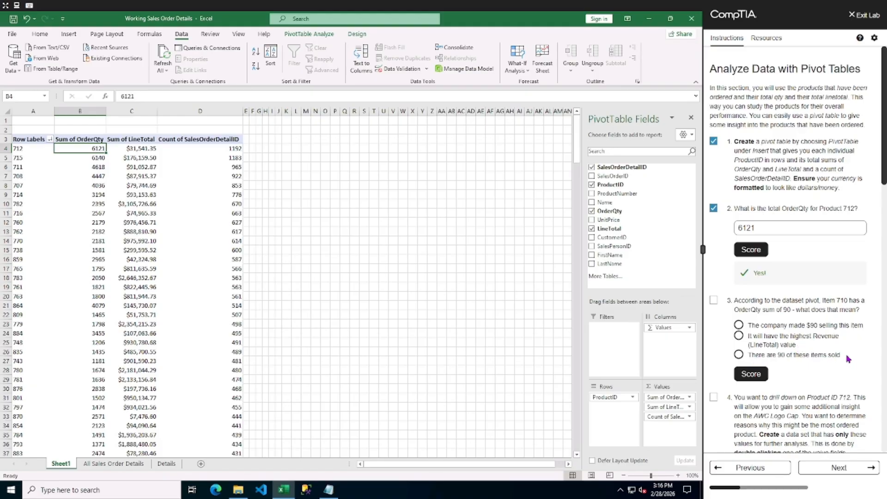
Answer lab question 3 with "There are 90 of these items sold" and score it.
{"action": "left_click", "coordinate": [738, 354]}
{"action": "left_click", "coordinate": [752, 378]}
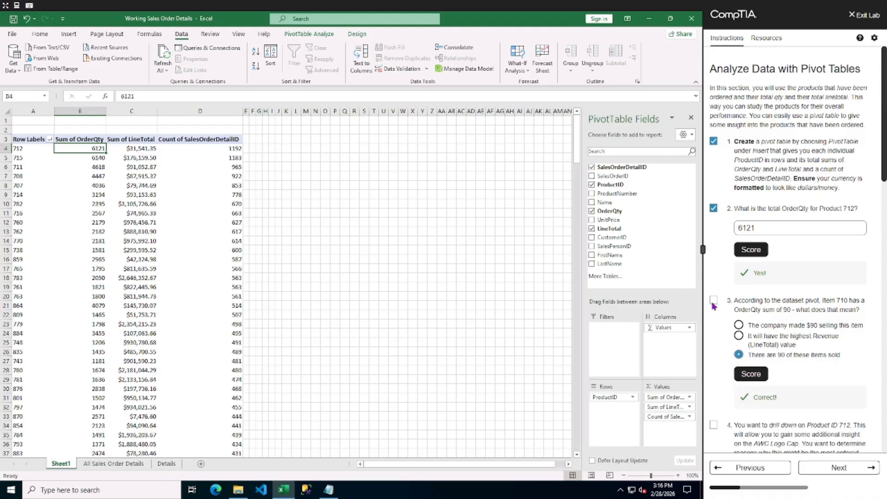
Add the Name field to the pivot rows beneath ProductID.
{"action": "scroll", "coordinate": [782, 341], "scroll_direction": "down", "scroll_amount": 2}
{"action": "scroll", "coordinate": [782, 342], "scroll_direction": "down", "scroll_amount": 3}
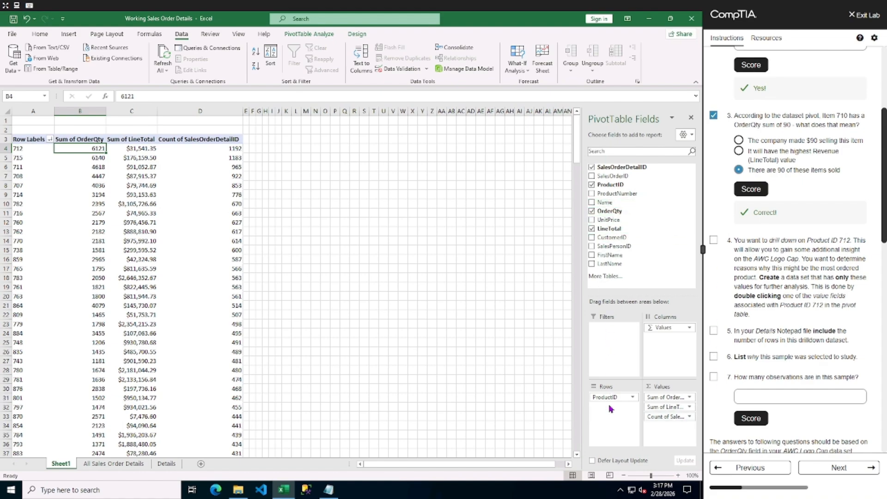
{"action": "left_click_drag", "start_coordinate": [605, 203], "coordinate": [619, 406]}
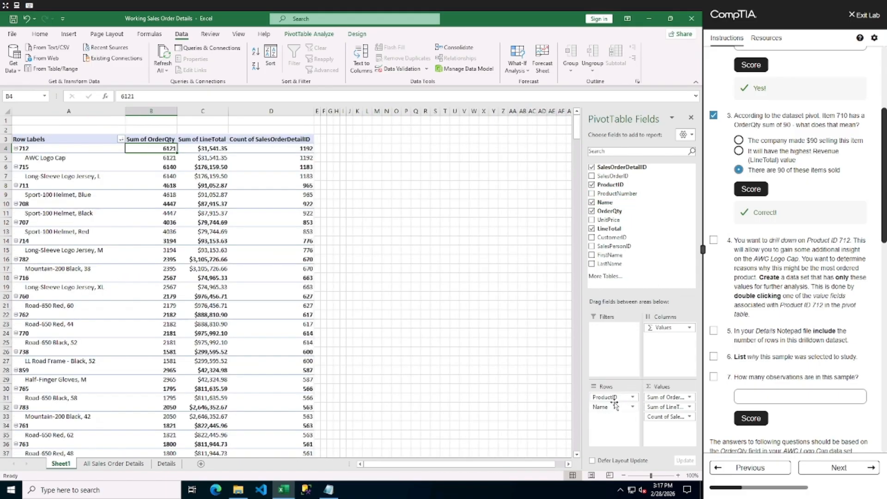
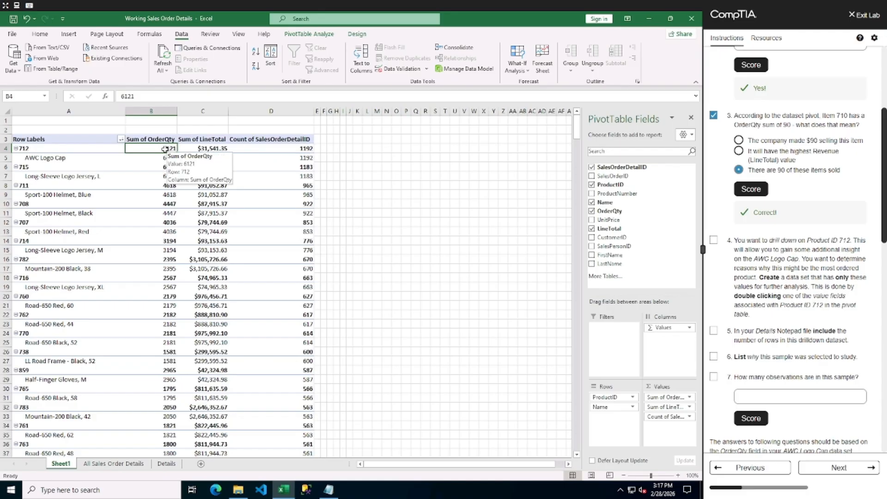
Drill down into product 712's OrderQty total and inspect the ProductID and Name filter lists of the new detail sheet.
{"action": "double_click", "coordinate": [164, 149]}
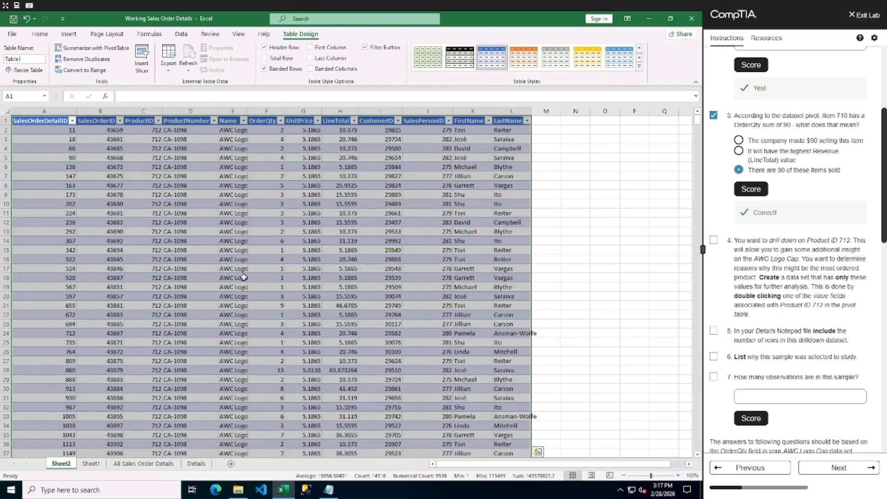
{"action": "left_click", "coordinate": [228, 131]}
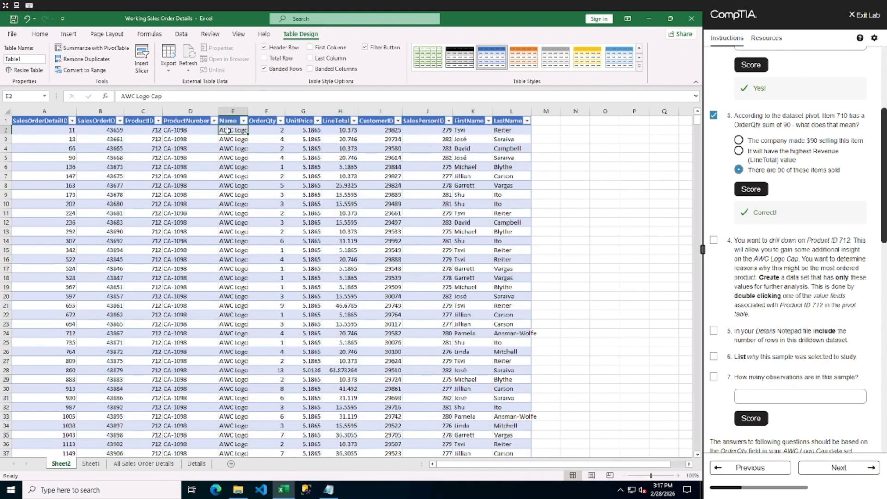
{"action": "left_click", "coordinate": [158, 121]}
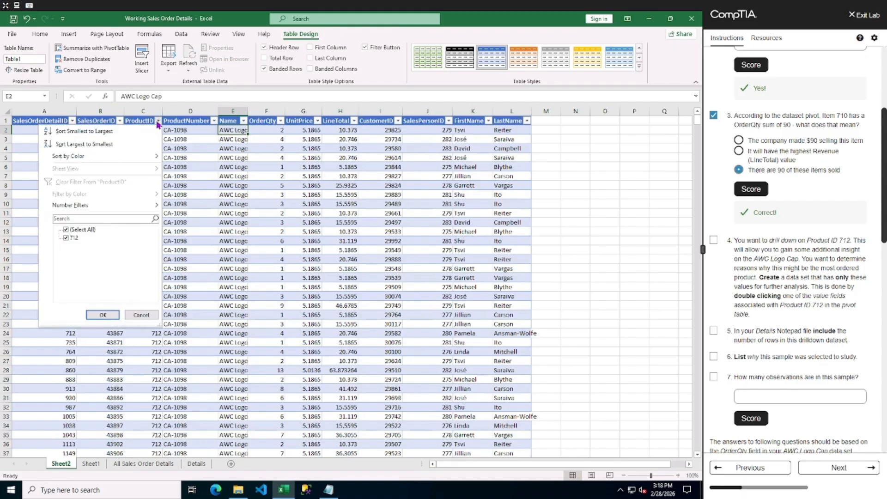
{"action": "left_click", "coordinate": [244, 121]}
{"action": "left_click", "coordinate": [243, 121]}
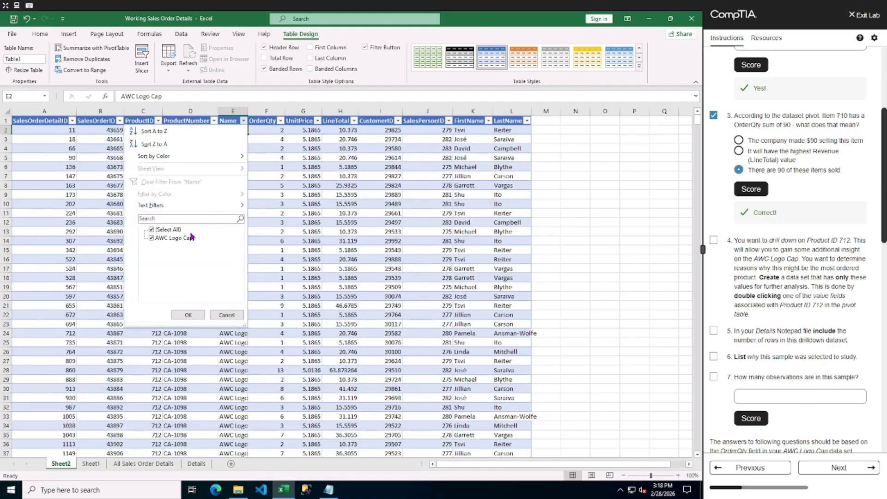
{"action": "left_click", "coordinate": [187, 315]}
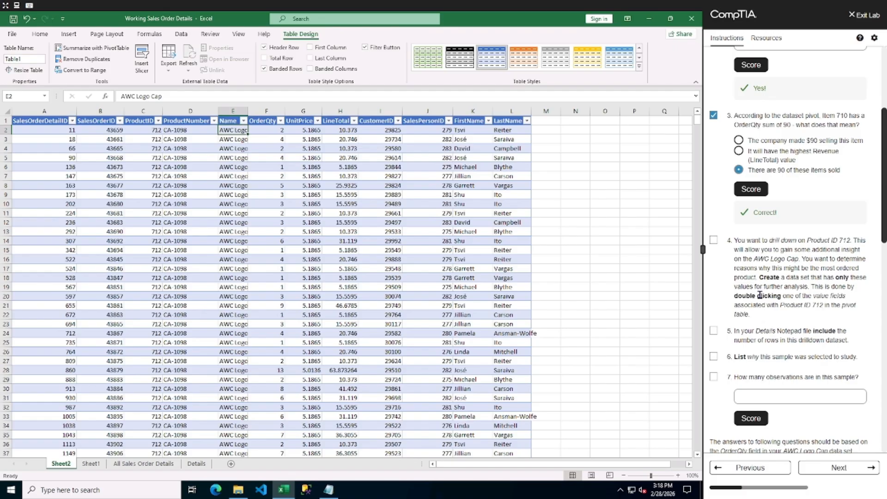
Mark lab task 4 done and scroll through the drilldown sheet's Name column down to its last row.
{"action": "left_click", "coordinate": [713, 240]}
{"action": "left_click", "coordinate": [229, 112]}
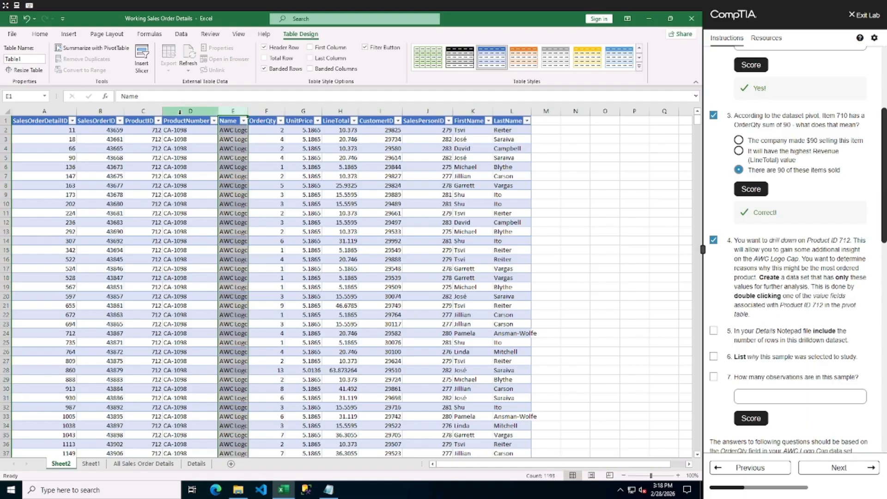
{"action": "left_click_drag", "start_coordinate": [697, 120], "coordinate": [697, 393]}
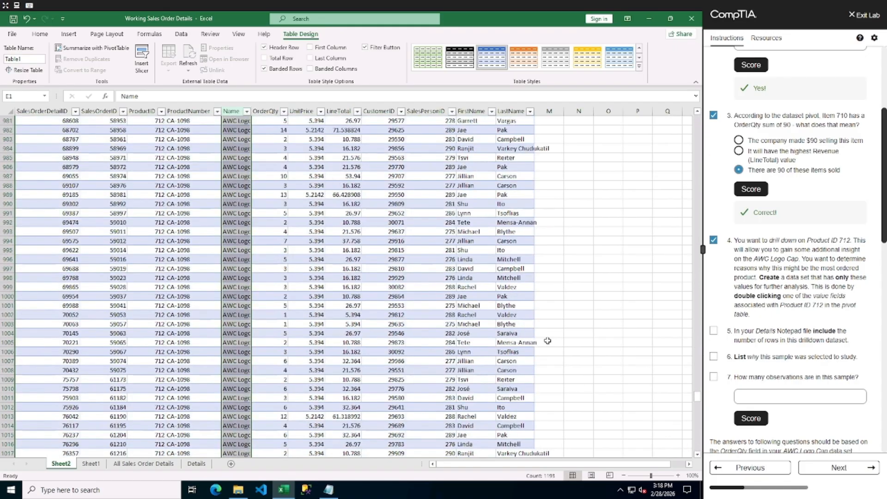
{"action": "scroll", "coordinate": [550, 337], "scroll_direction": "down", "scroll_amount": 20}
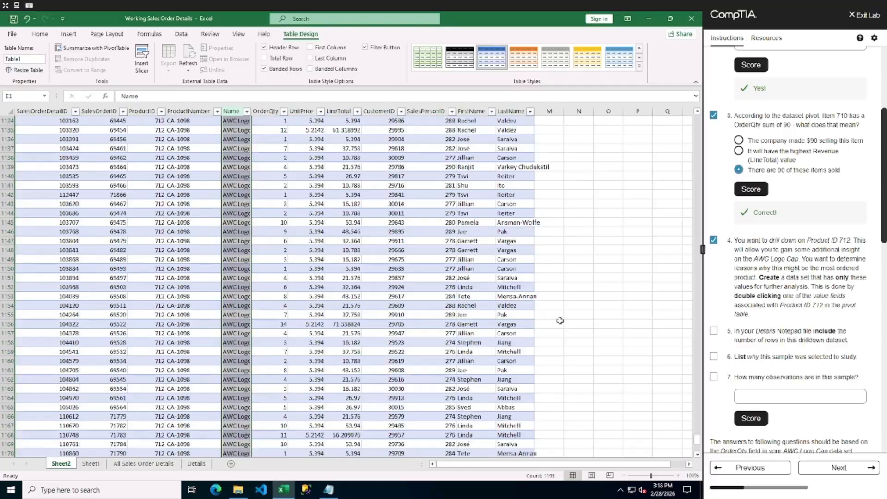
{"action": "scroll", "coordinate": [559, 320], "scroll_direction": "down", "scroll_amount": 20}
{"action": "scroll", "coordinate": [554, 318], "scroll_direction": "up", "scroll_amount": 7}
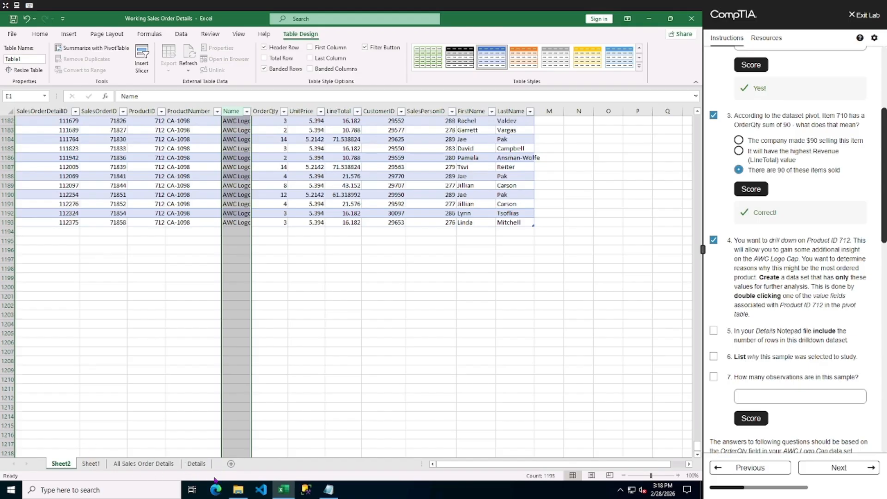
Open the Details notes and add the line "Most ordered product: 712-AWC Logo Cap" below the existing text.
{"action": "left_click", "coordinate": [328, 489]}
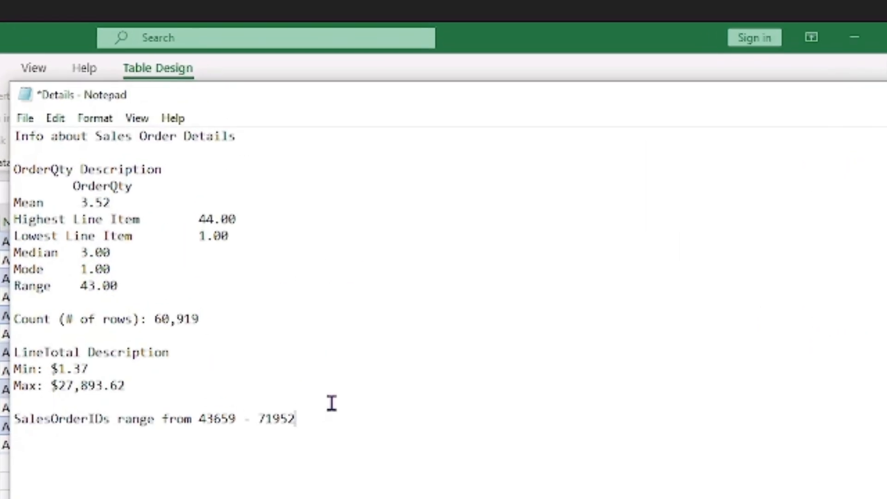
{"action": "key", "text": "Return"}
{"action": "key", "text": "Return"}
{"action": "type", "text": "Most ordere"}
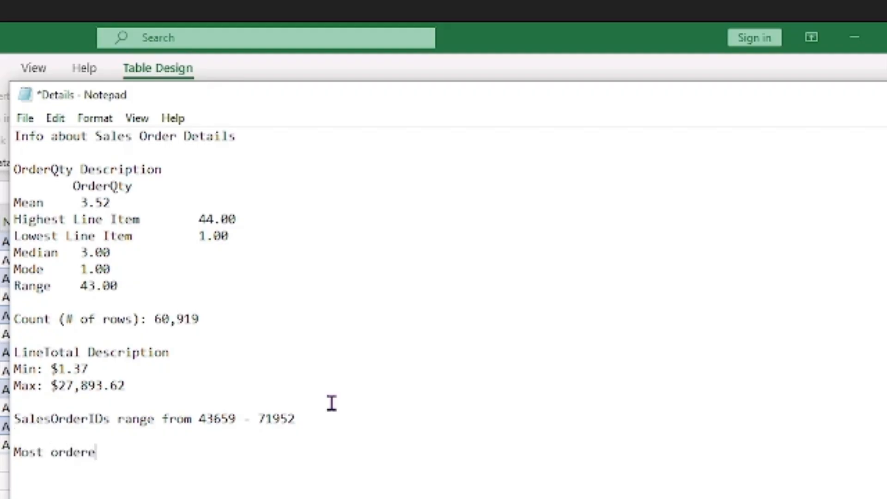
{"action": "type", "text": "d produce"}
{"action": "key", "text": "BackSpace"}
{"action": "type", "text": "t"}
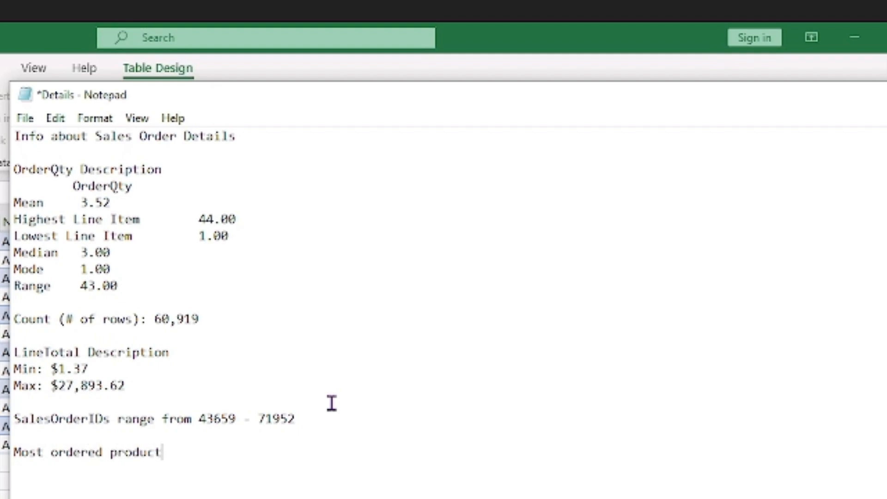
{"action": "type", "text": ": 712-AWC Logo"}
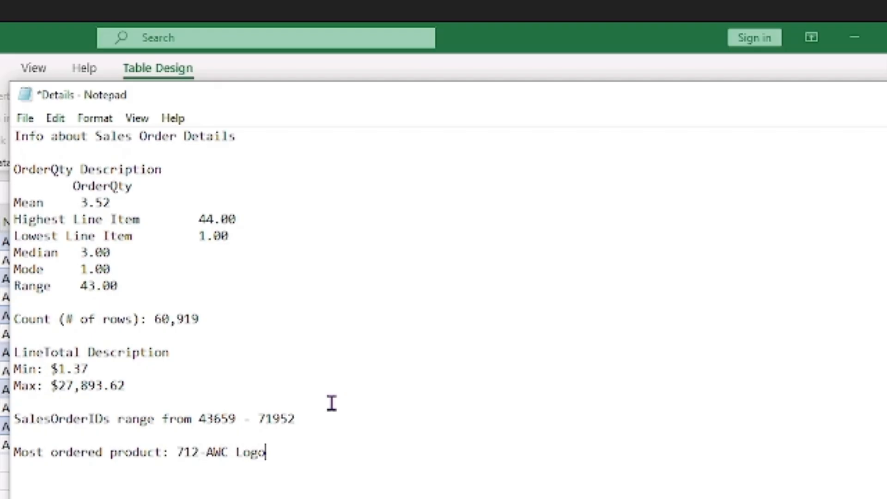
{"action": "type", "text": " Cap"}
Add the line "Orders including 712: 1192" to the notes.
{"action": "key", "text": "Return"}
{"action": "type", "text": "Orders "}
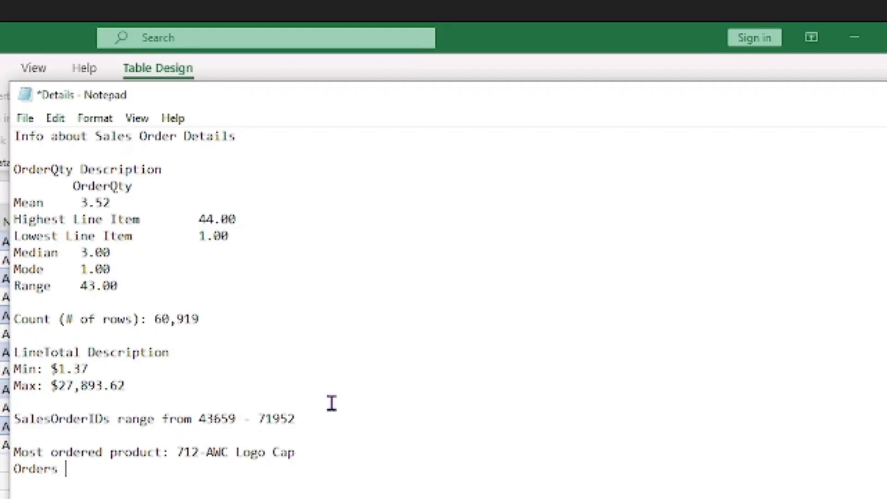
{"action": "type", "text": "includ"}
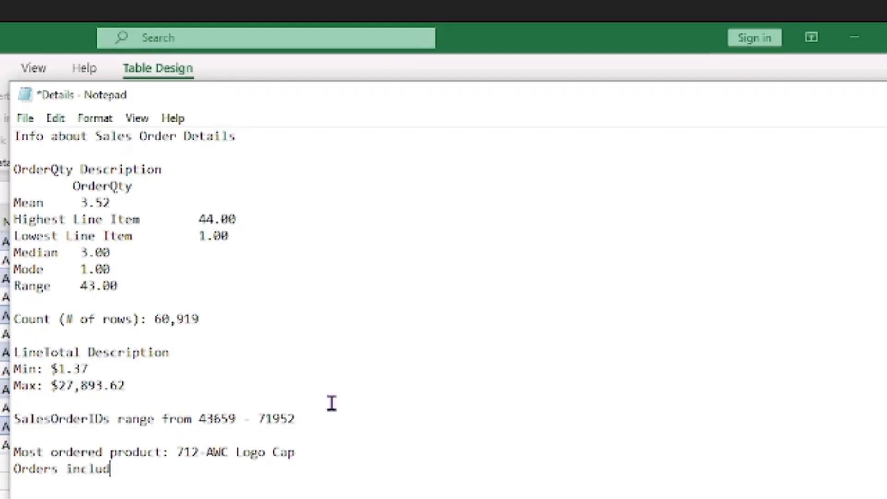
{"action": "type", "text": "ing 712: "}
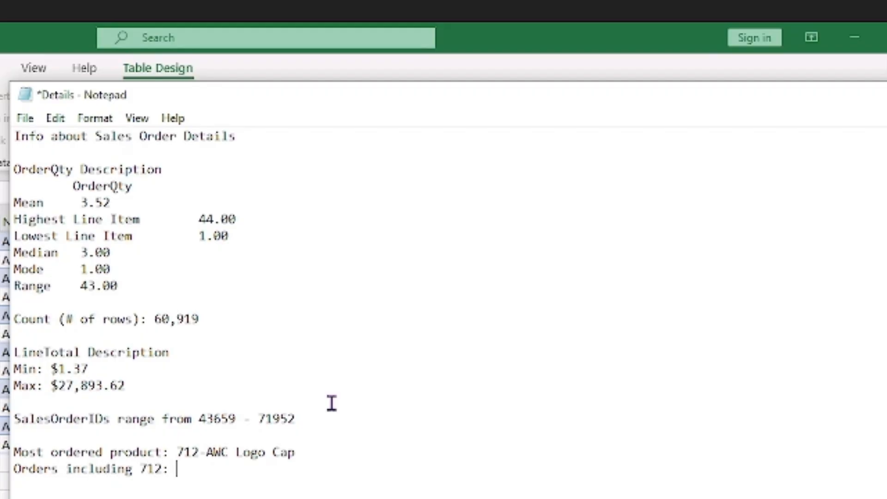
{"action": "type", "text": "1192"}
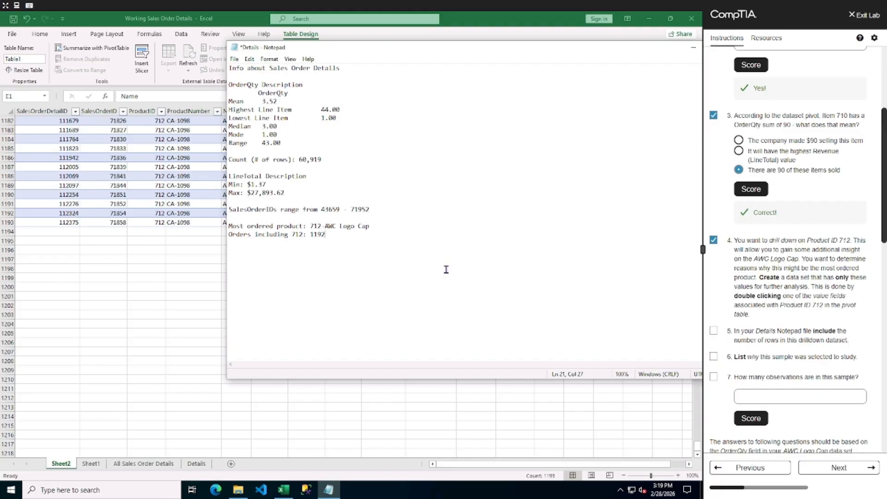
Add the line "Drilling into 712 to determine why it is the most ordered product." to the notes.
{"action": "key", "text": "Return"}
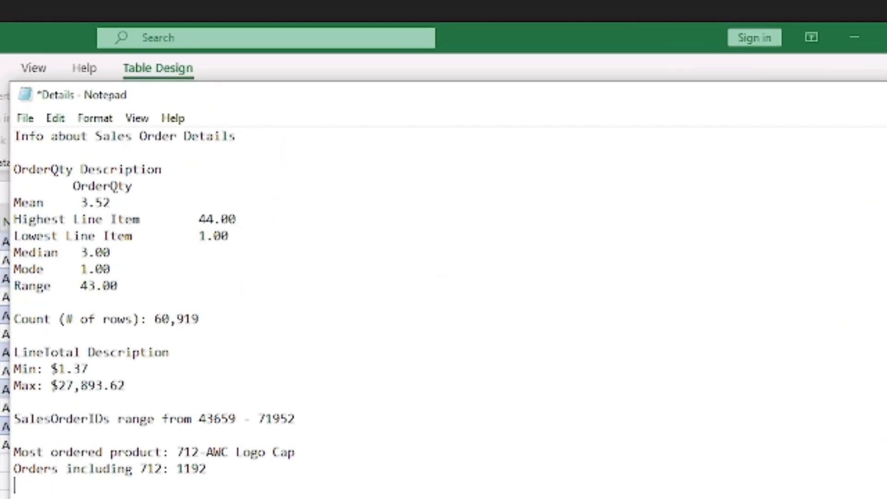
{"action": "type", "text": "Selected "}
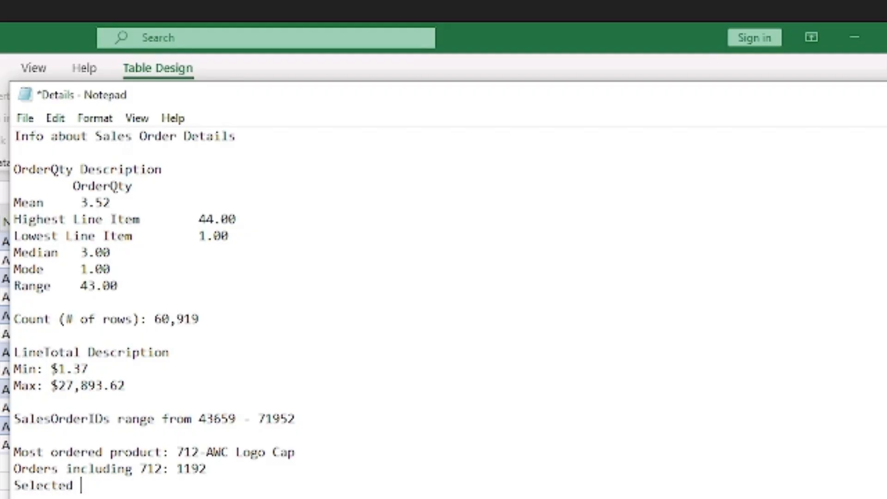
{"action": "type", "text": "712"}
{"action": "double_click", "coordinate": [56, 486]}
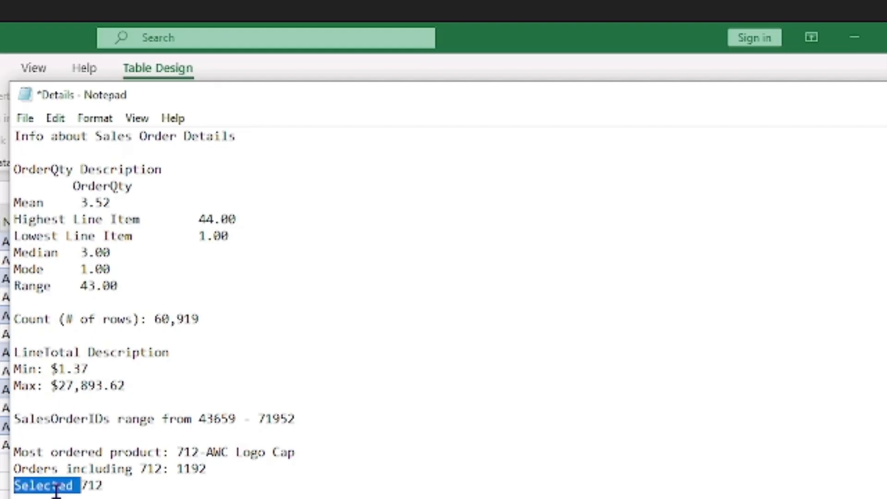
{"action": "type", "text": "Drilling "}
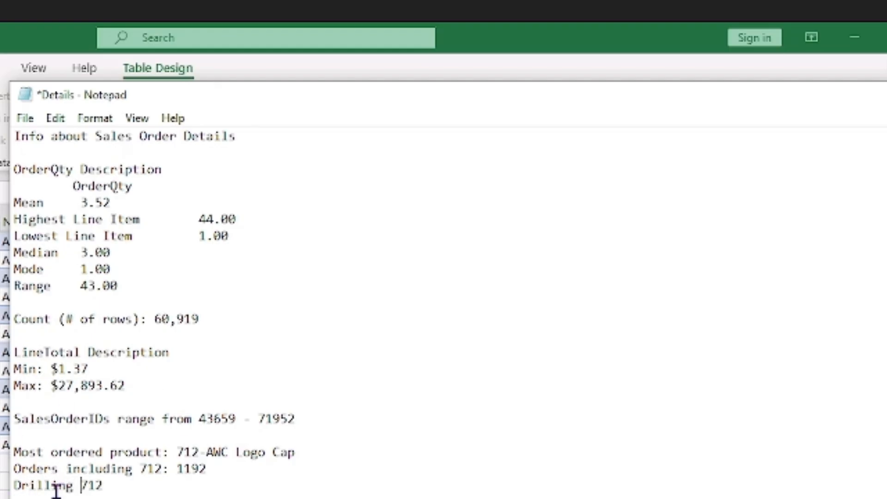
{"action": "type", "text": "into"}
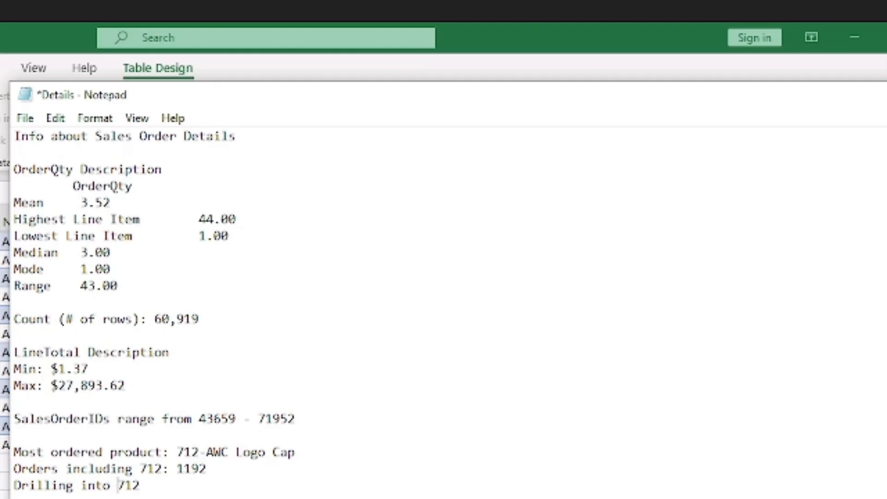
{"action": "left_click", "coordinate": [157, 485]}
{"action": "type", "text": "to determ"}
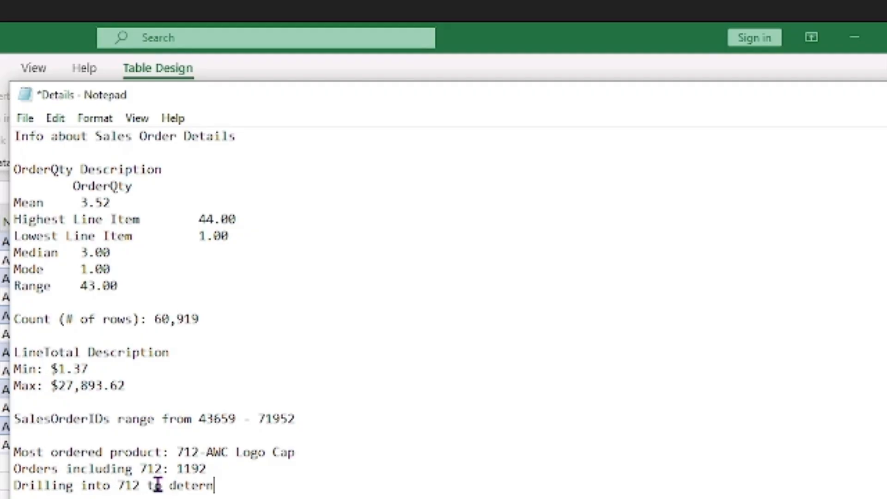
{"action": "type", "text": "ine why it is the most"}
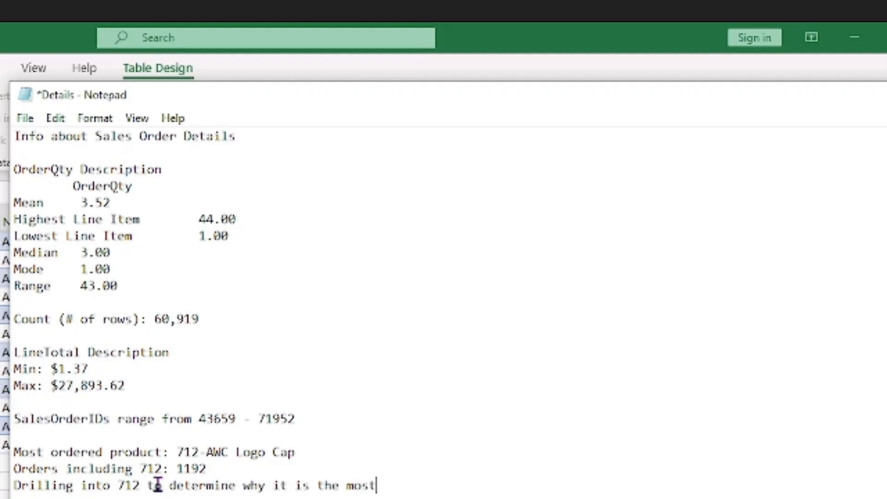
{"action": "type", "text": " ordered pro"}
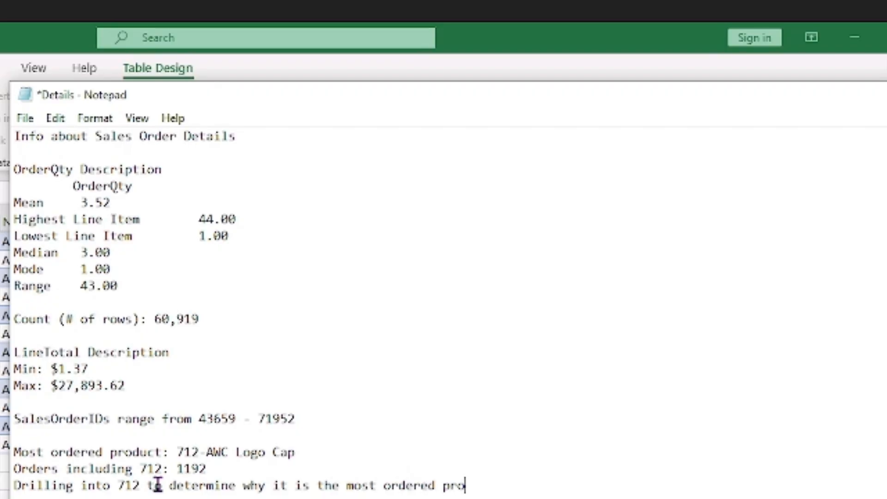
{"action": "type", "text": "ud"}
{"action": "key", "text": "BackSpace"}
{"action": "key", "text": "BackSpace"}
{"action": "type", "text": "duct."}
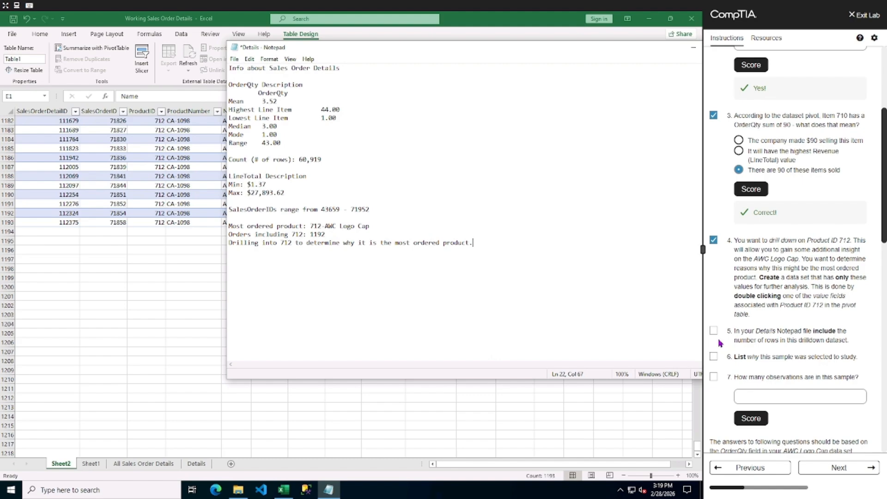
Mark lab tasks 5 and 6 done, then answer question 7 with 1192 and score it.
{"action": "left_click", "coordinate": [715, 336]}
{"action": "left_click", "coordinate": [713, 356]}
{"action": "left_click", "coordinate": [803, 396]}
{"action": "type", "text": "1192"}
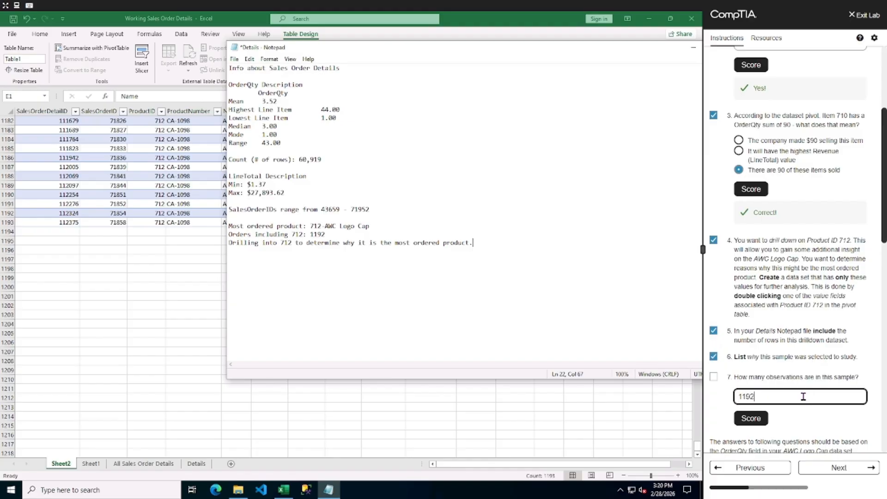
{"action": "left_click", "coordinate": [752, 419]}
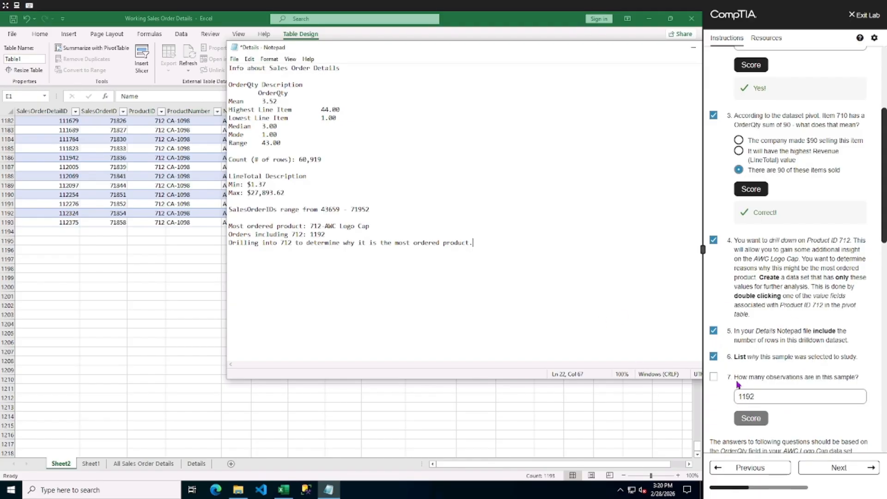
Mark task 7 done and select the drilldown sheet's OrderQty column to read its statistics.
{"action": "left_click", "coordinate": [713, 376]}
{"action": "scroll", "coordinate": [770, 390], "scroll_direction": "down", "scroll_amount": 3}
{"action": "scroll", "coordinate": [770, 390], "scroll_direction": "down", "scroll_amount": 3}
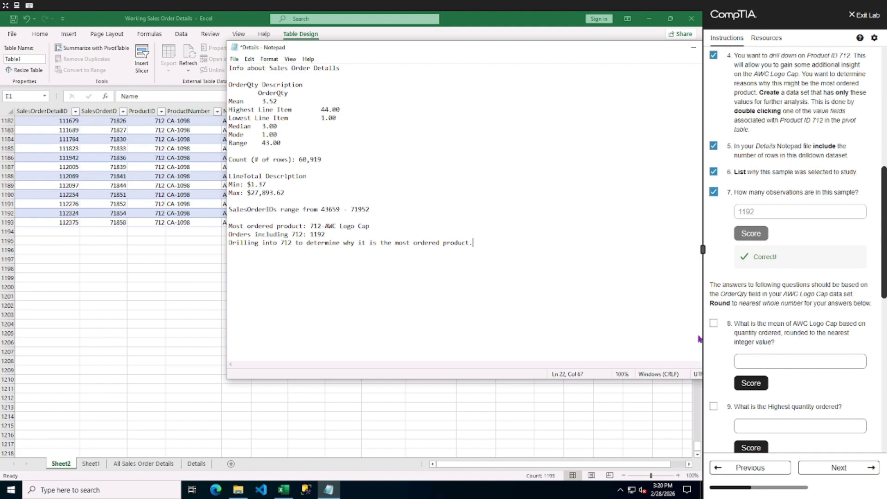
{"action": "key", "text": "alt+Tab"}
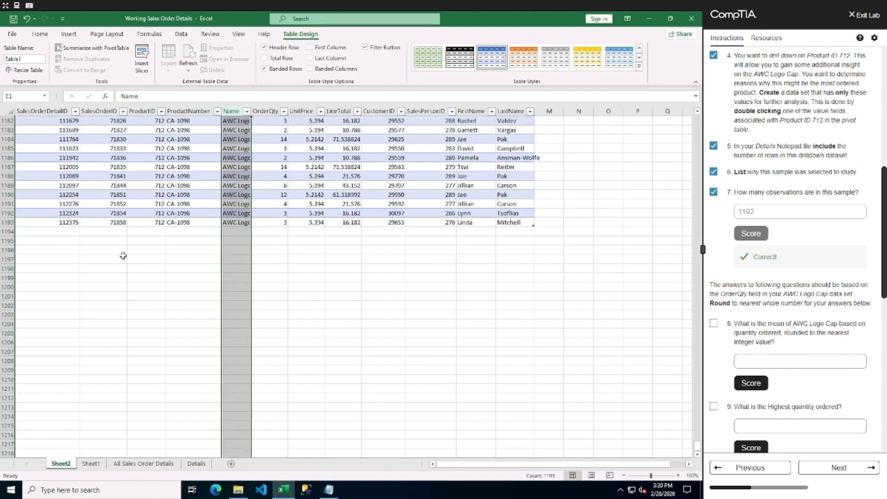
{"action": "left_click", "coordinate": [273, 112]}
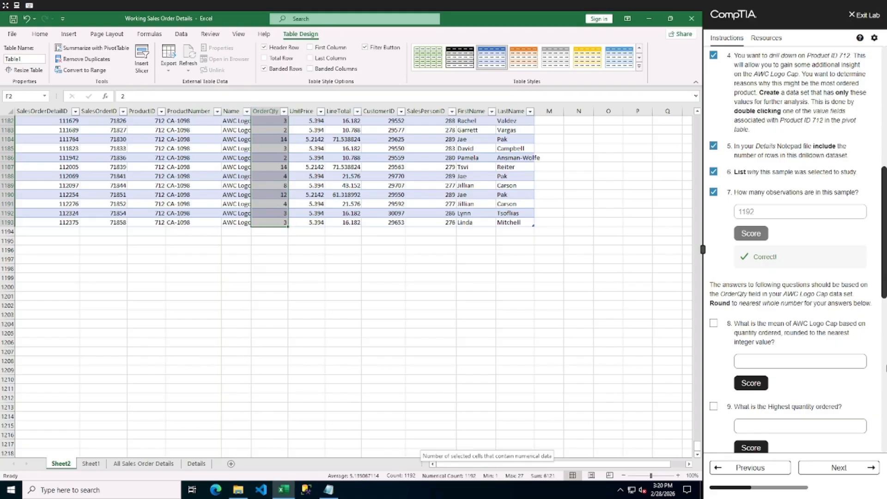
Answer question 8 with 5 and score it.
{"action": "left_click", "coordinate": [799, 361]}
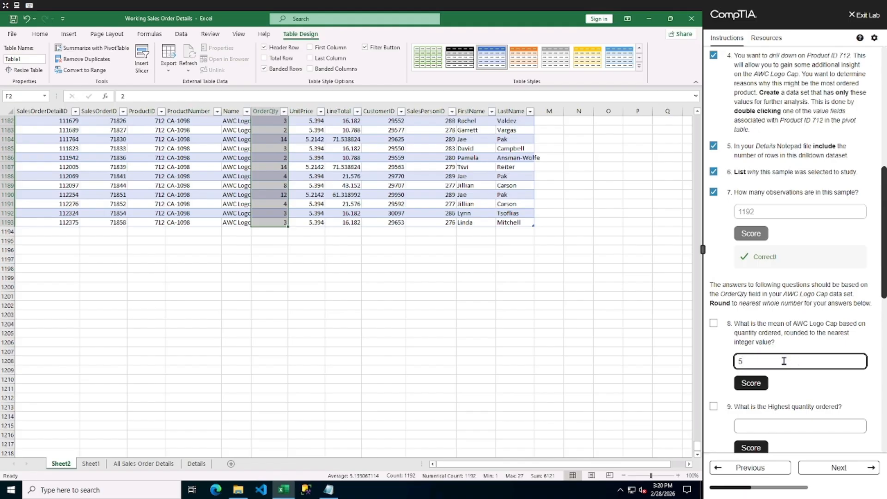
{"action": "left_click", "coordinate": [761, 391]}
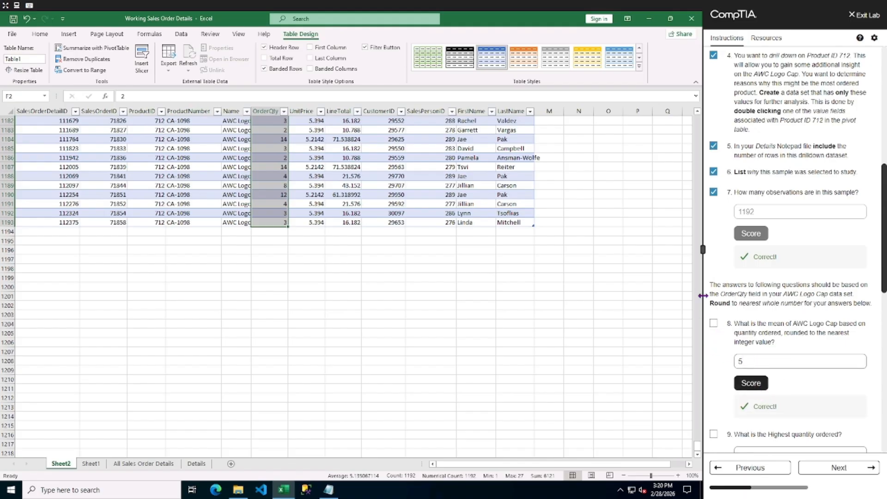
Mark task 8 done, then answer question 9 with 27 and score it.
{"action": "left_click", "coordinate": [713, 324]}
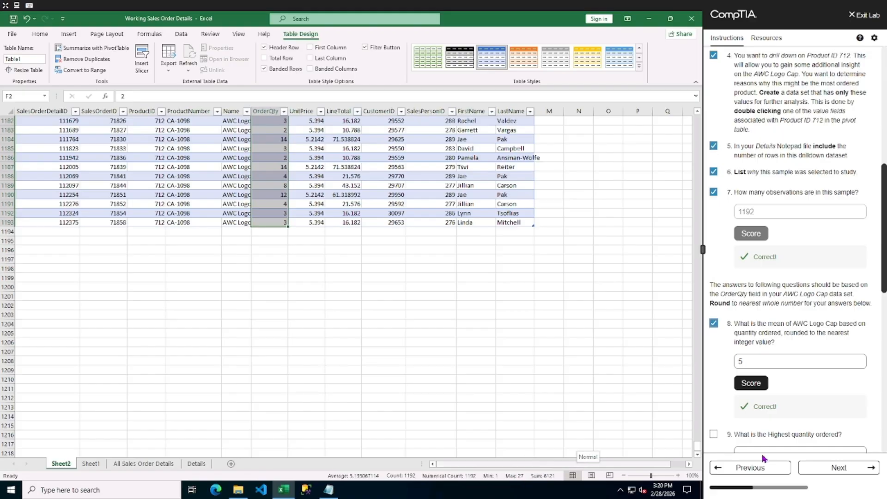
{"action": "scroll", "coordinate": [783, 365], "scroll_direction": "down", "scroll_amount": 2}
{"action": "left_click", "coordinate": [769, 361]}
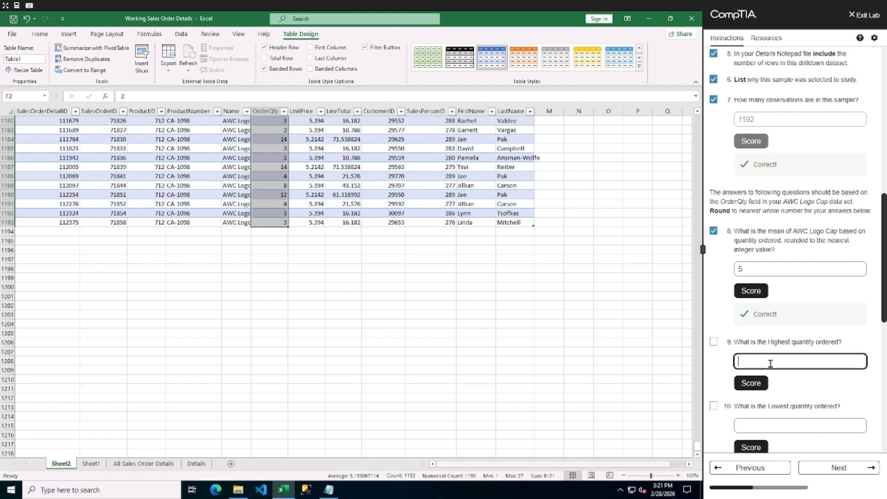
{"action": "left_click", "coordinate": [750, 383]}
Mark task 9 done, answer question 10 with 1, mark it done and score it.
{"action": "left_click", "coordinate": [714, 344]}
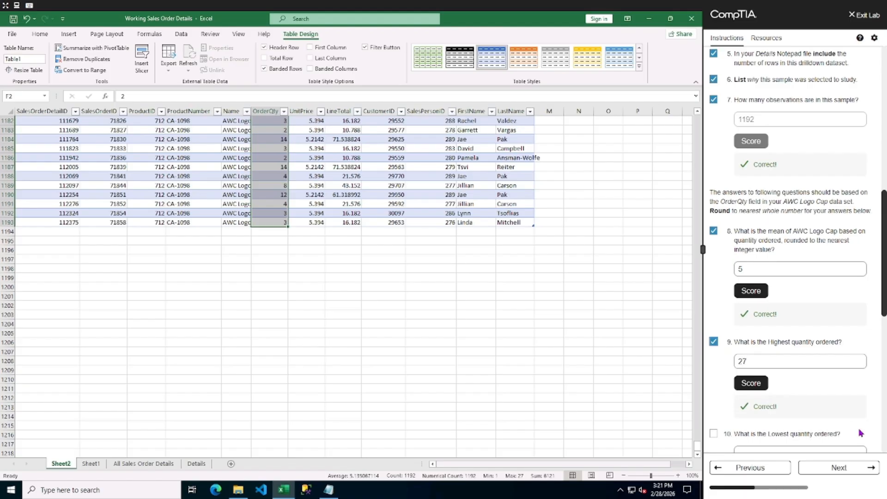
{"action": "scroll", "coordinate": [785, 384], "scroll_direction": "down", "scroll_amount": 1}
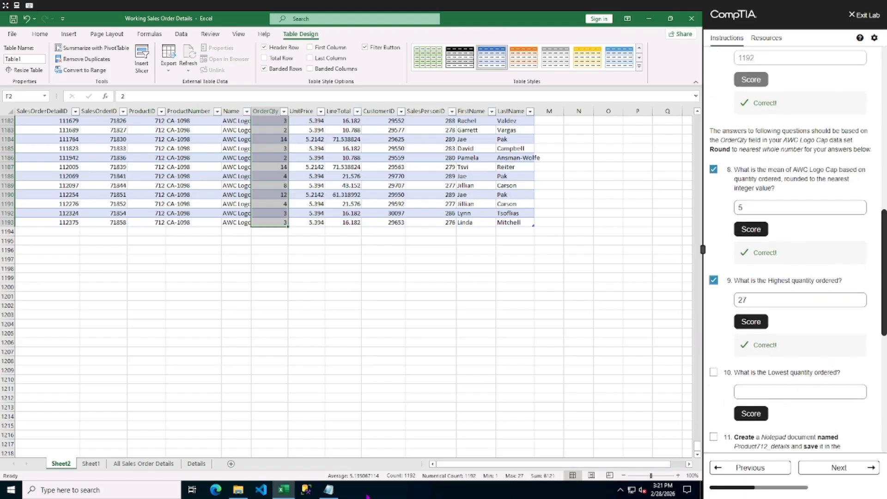
{"action": "left_click", "coordinate": [767, 391]}
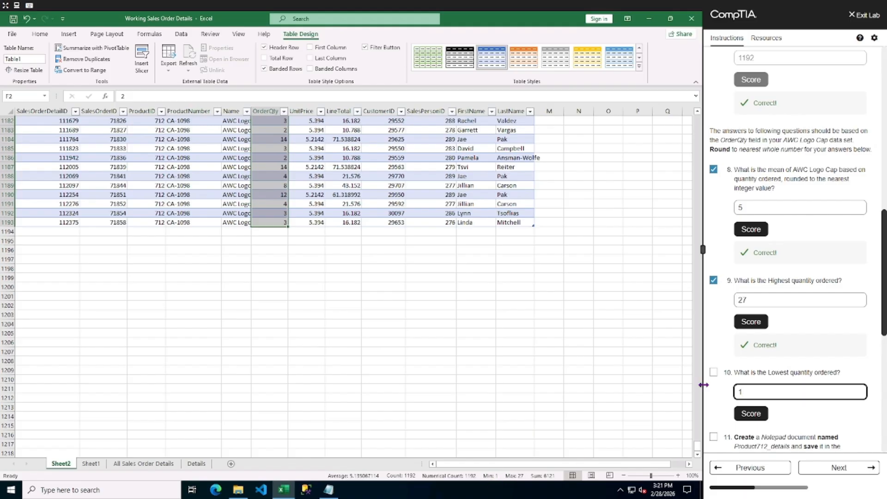
{"action": "left_click", "coordinate": [713, 372]}
{"action": "left_click", "coordinate": [743, 410]}
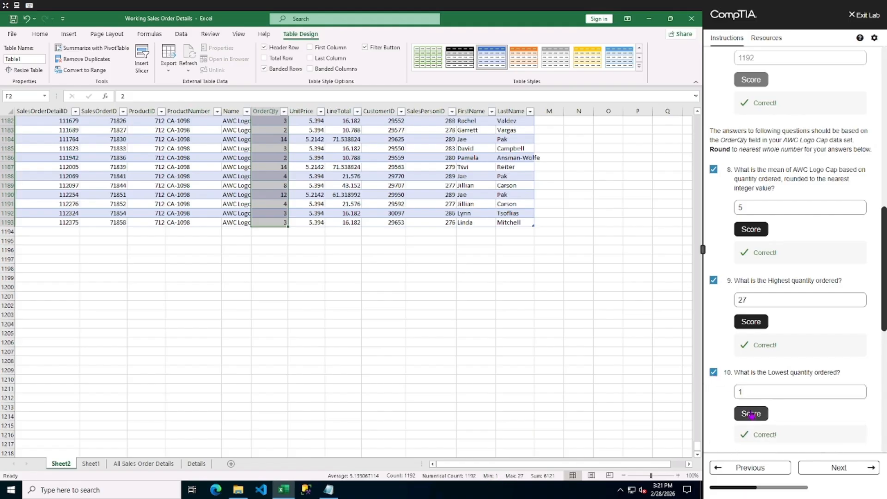
Save the Details notes file in Notepad.
{"action": "scroll", "coordinate": [734, 406], "scroll_direction": "down", "scroll_amount": 2}
{"action": "scroll", "coordinate": [731, 402], "scroll_direction": "down", "scroll_amount": 1}
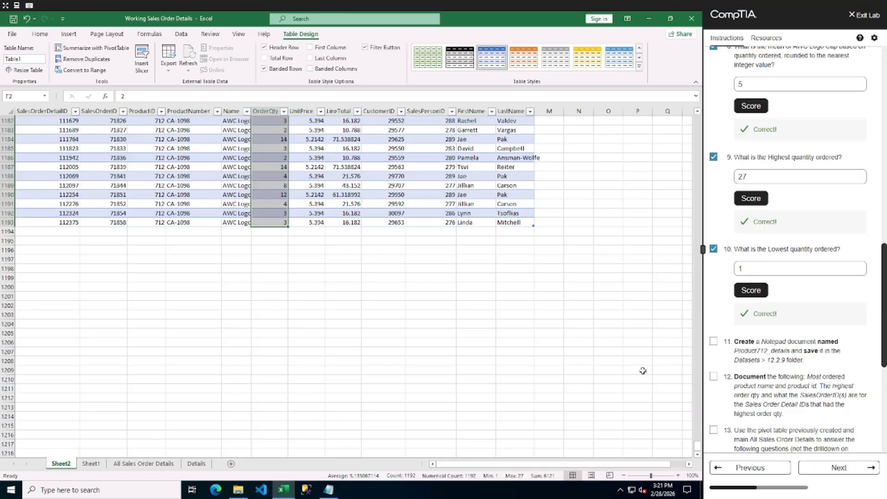
{"action": "left_click", "coordinate": [328, 490]}
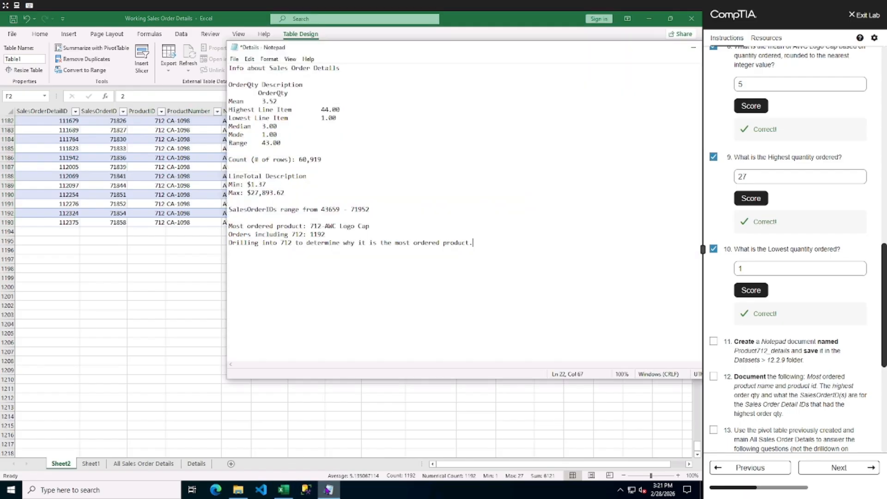
{"action": "left_click", "coordinate": [233, 60]}
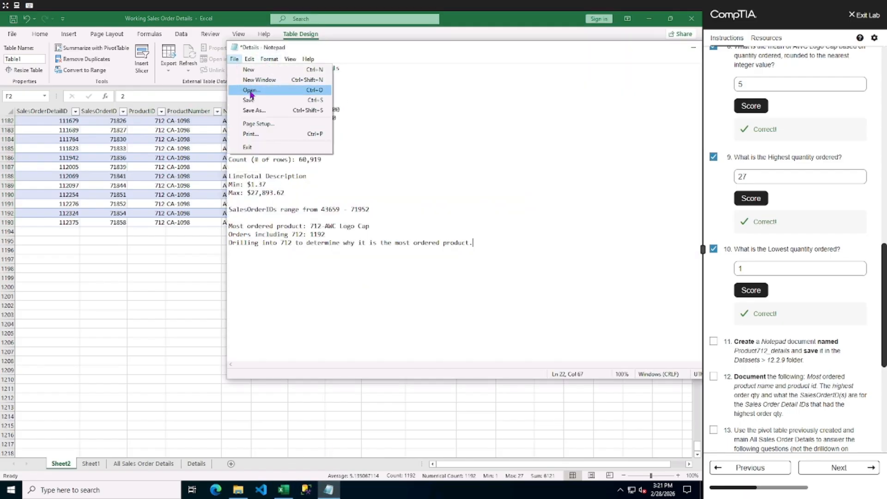
{"action": "left_click", "coordinate": [247, 99]}
Create a new Notepad document and save it as Product712_Details in the Datasets 12.2.9 folder.
{"action": "left_click", "coordinate": [237, 60]}
{"action": "left_click", "coordinate": [240, 71]}
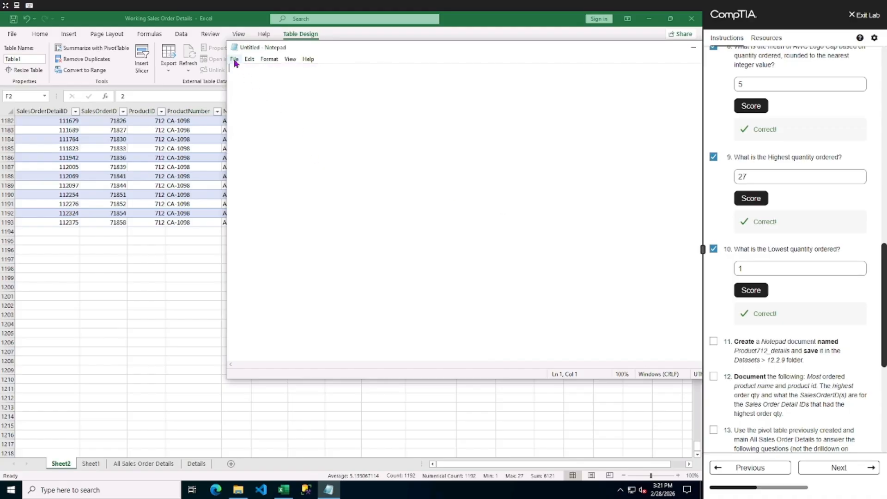
{"action": "left_click", "coordinate": [234, 58]}
{"action": "left_click", "coordinate": [244, 110]}
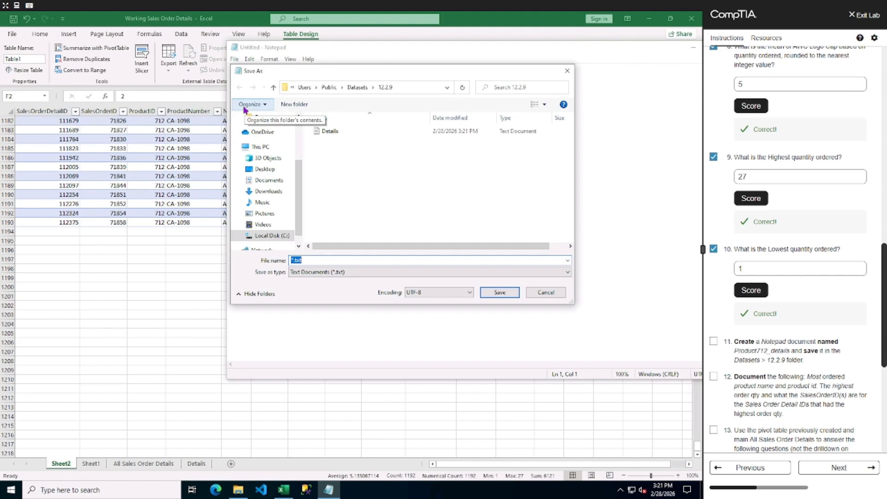
{"action": "type", "text": "Product"}
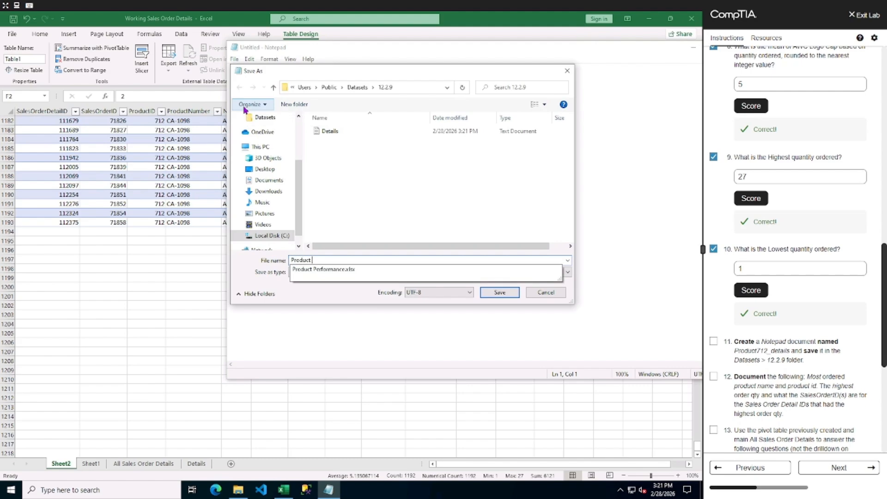
{"action": "type", "text": "712_Details"}
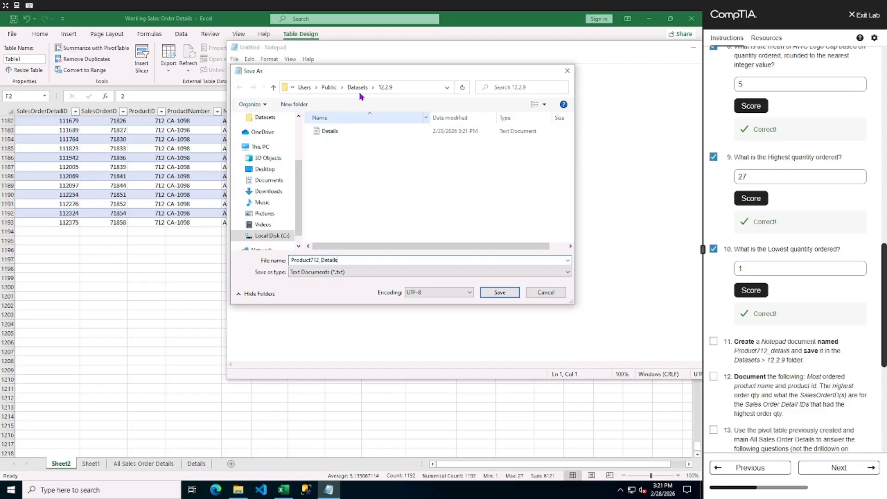
{"action": "left_click", "coordinate": [510, 297]}
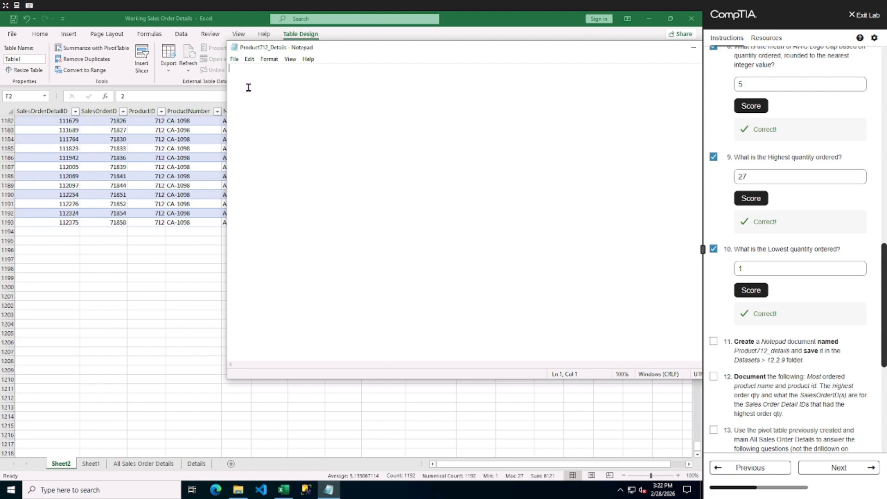
Write the header "Details from Sales Order Details" and the line "Most ordered product: 712 - AWC Logo Cap".
{"action": "type", "text": "Mo"}
{"action": "type", "text": "tails"}
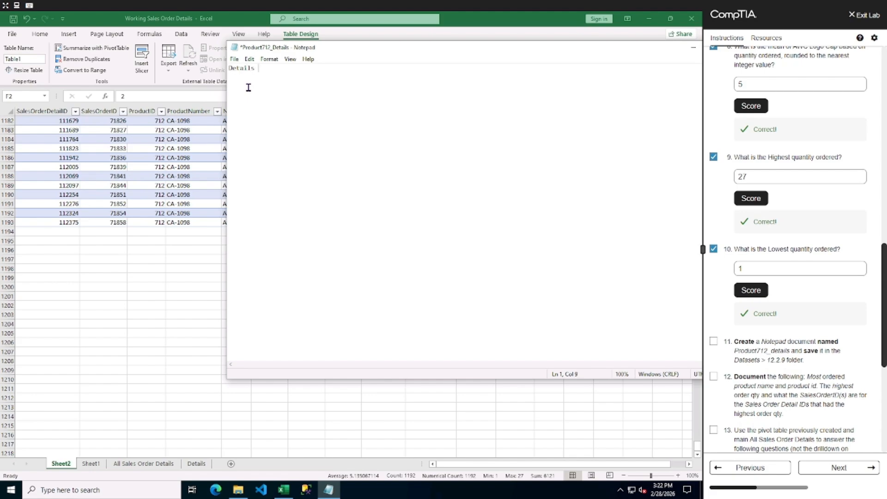
{"action": "type", "text": " fr"}
{"action": "type", "text": "om Sale"}
{"action": "type", "text": "s Order Details"}
{"action": "type", "text": "Most ordered"}
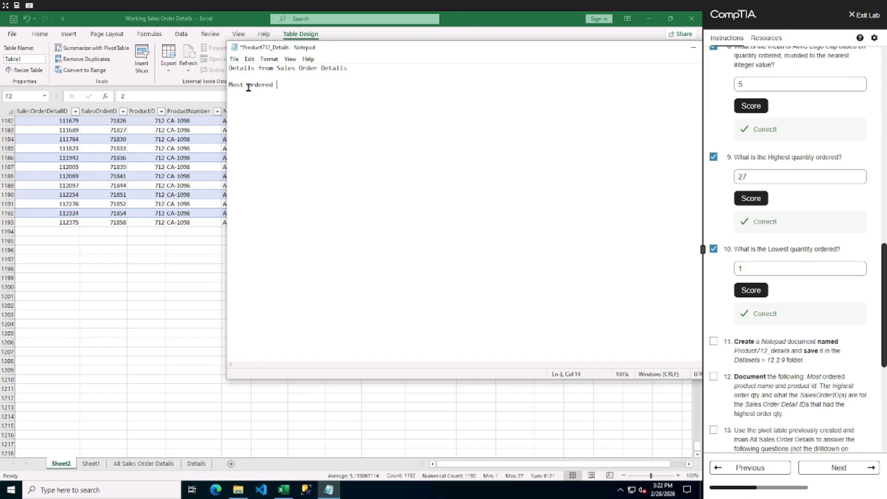
{"action": "type", "text": " product: 712"}
{"action": "type", "text": "- AWC Logo Cap"}
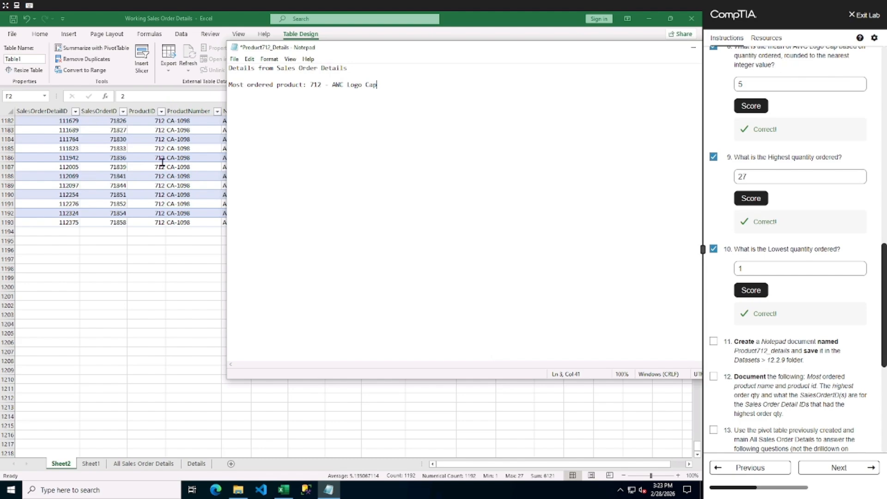
Add the line "Highest order amount was 27" to the Product712_Details notes.
{"action": "key", "text": "alt+Tab"}
{"action": "left_click", "coordinate": [240, 158]}
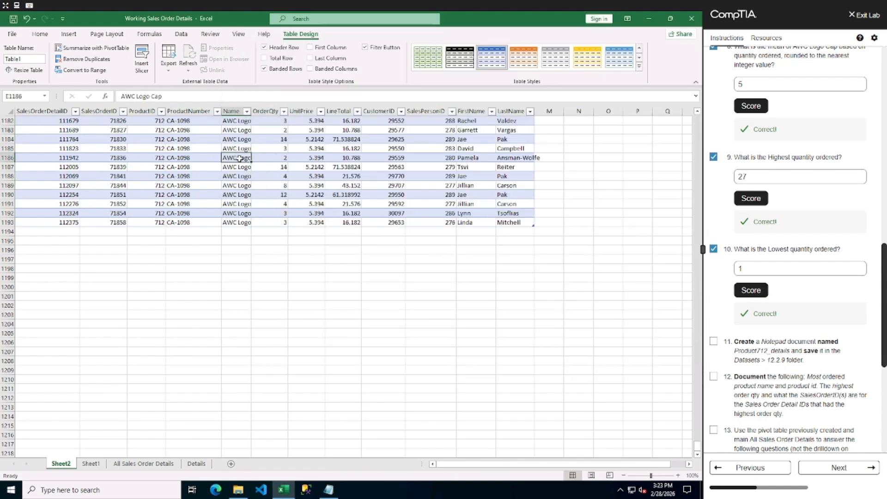
{"action": "left_click", "coordinate": [328, 489]}
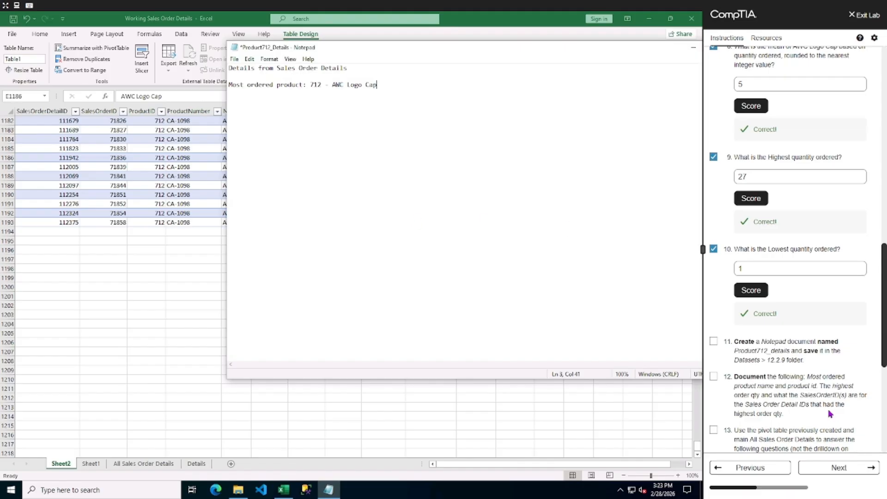
{"action": "key", "text": "Return"}
{"action": "type", "text": "HIghest"}
{"action": "type", "text": "ight"}
{"action": "type", "text": "ord"}
{"action": "type", "text": "er amount was 27"}
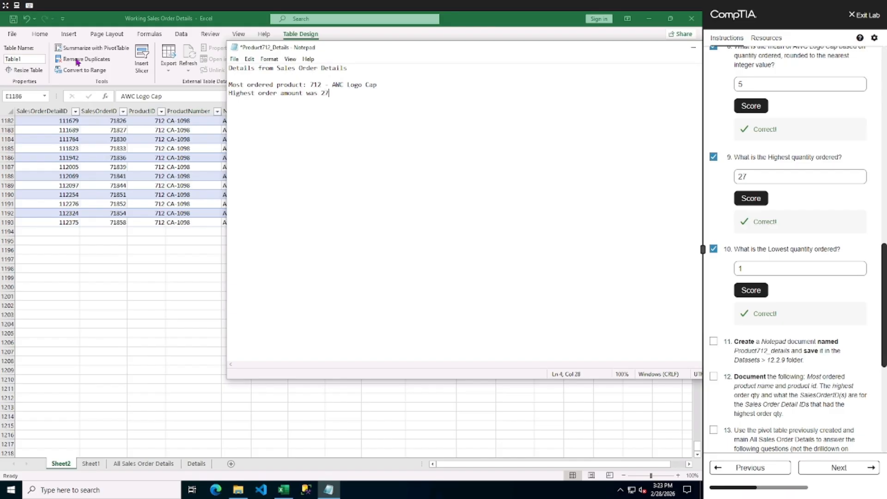
Sort the drilldown table by OrderQty from largest to smallest and return to the top rows.
{"action": "left_click", "coordinate": [144, 327]}
{"action": "left_click", "coordinate": [270, 110]}
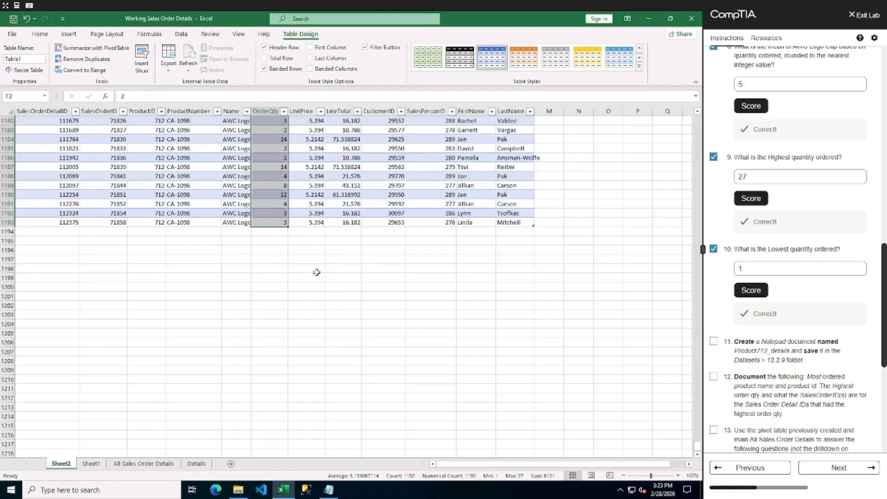
{"action": "left_click", "coordinate": [328, 489]}
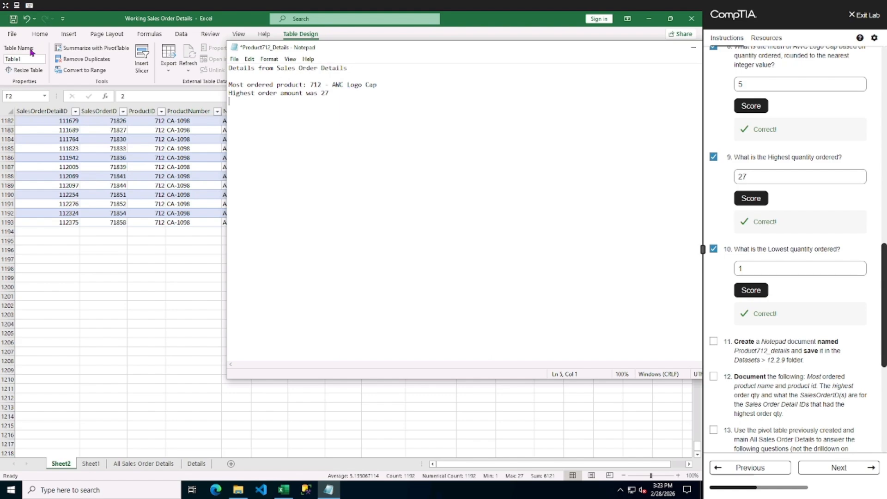
{"action": "key", "text": "alt+Tab"}
{"action": "scroll", "coordinate": [61, 152], "scroll_direction": "up", "scroll_amount": 20}
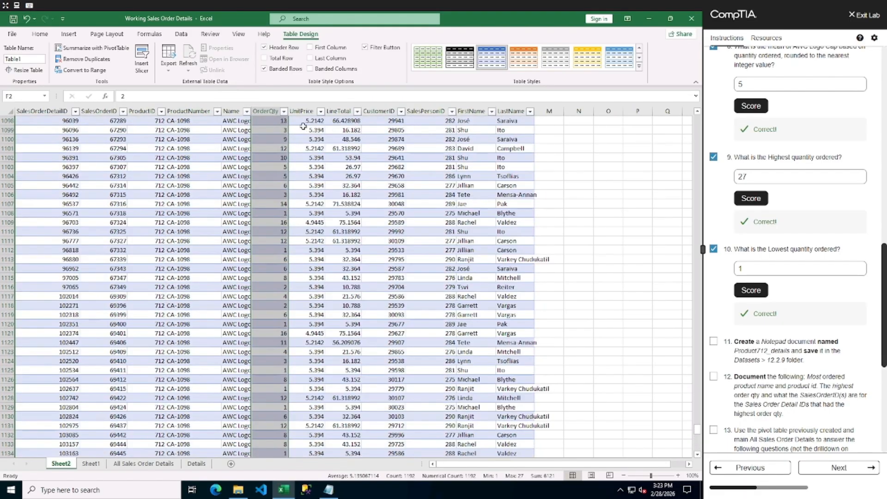
{"action": "left_click", "coordinate": [277, 121]}
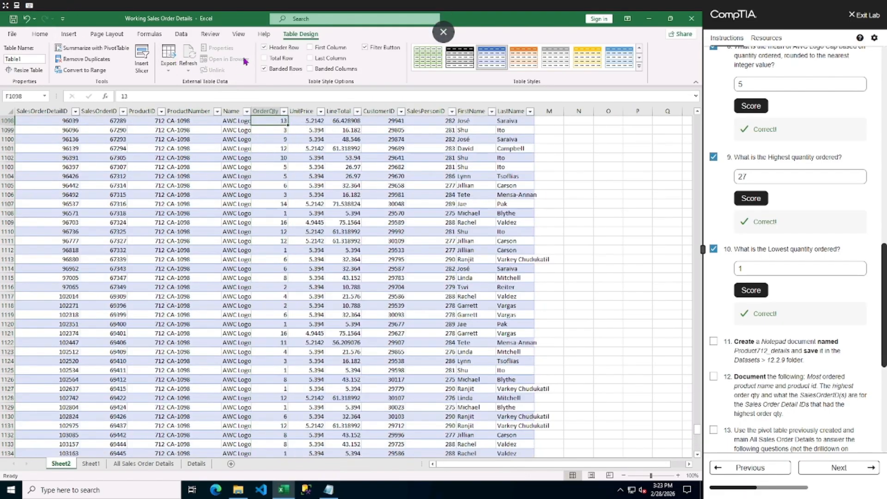
{"action": "left_click", "coordinate": [181, 35]}
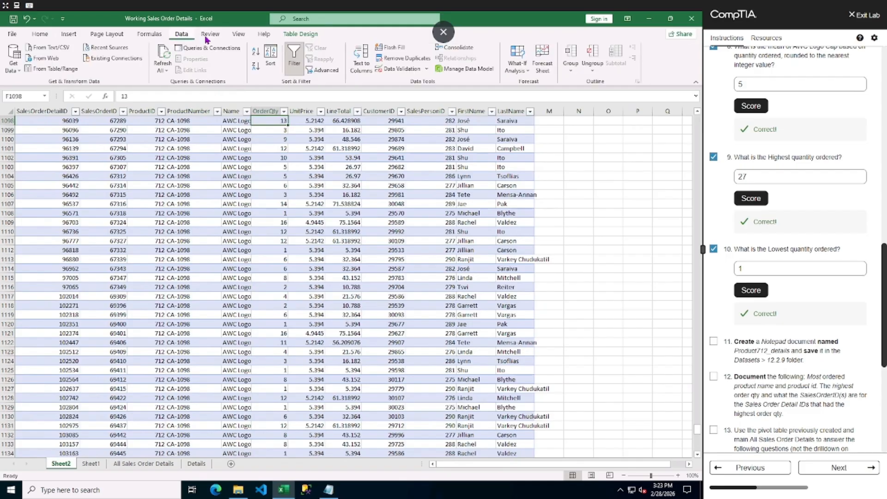
{"action": "left_click", "coordinate": [255, 73]}
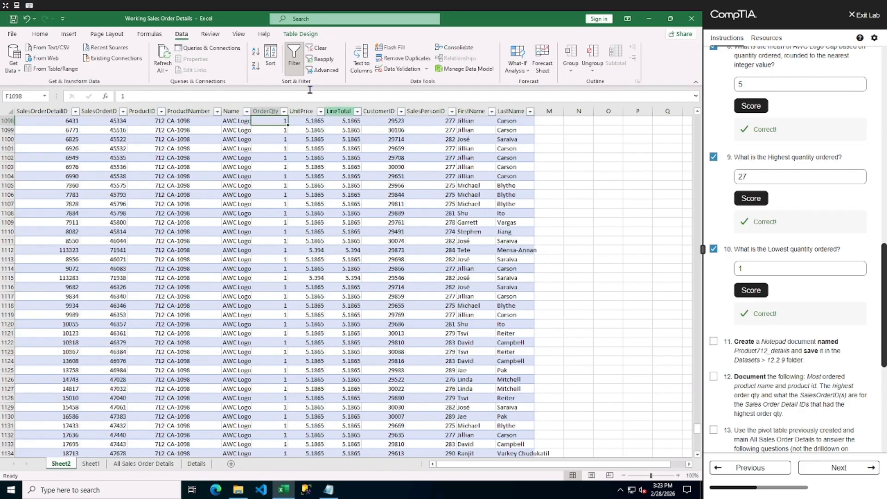
{"action": "scroll", "coordinate": [291, 209], "scroll_direction": "up", "scroll_amount": 18}
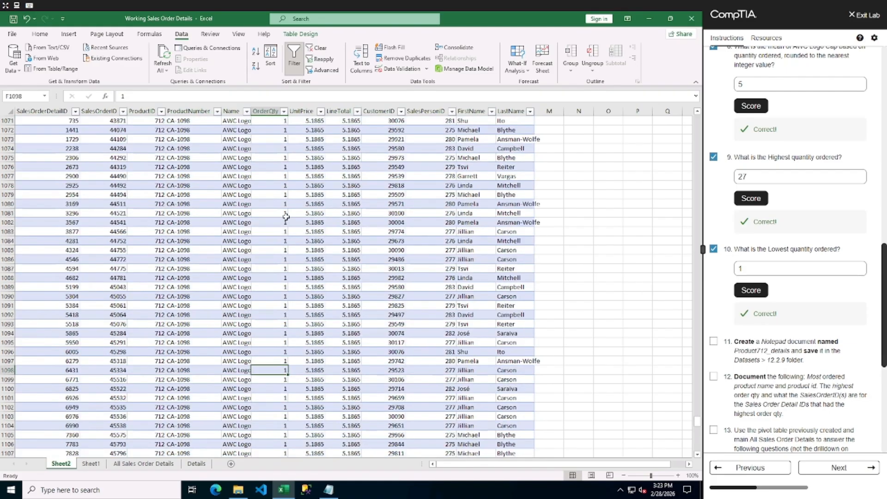
{"action": "scroll", "coordinate": [290, 209], "scroll_direction": "up", "scroll_amount": 14}
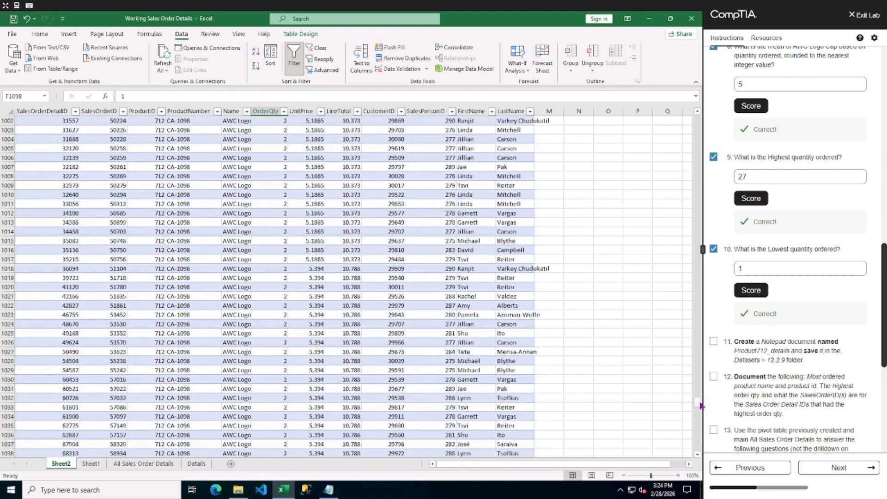
{"action": "left_click_drag", "start_coordinate": [697, 402], "coordinate": [696, 119]}
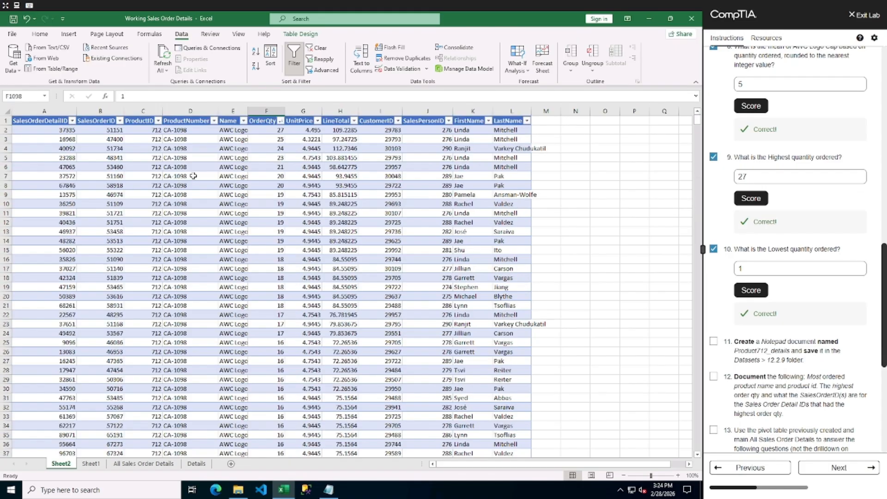
Add a "Top 3 orders by QTY:" list with 39335 - 27, 16968 - 25 and 40092 - 24.
{"action": "left_click", "coordinate": [262, 132]}
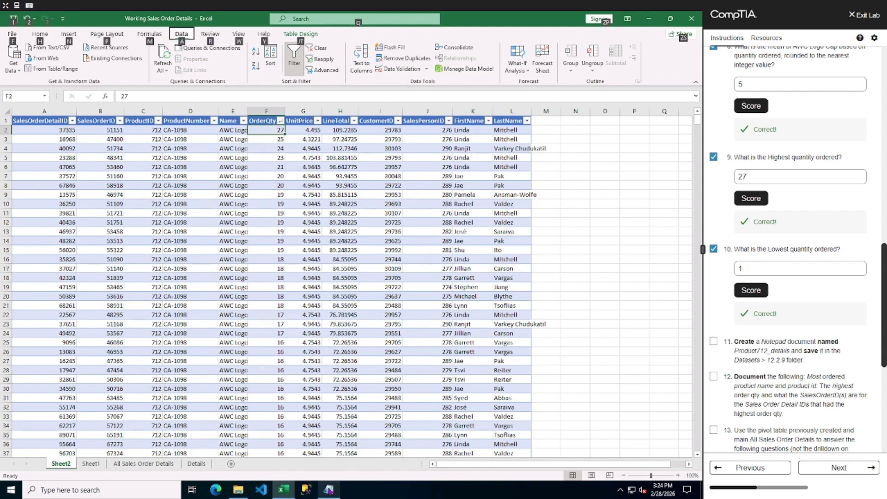
{"action": "left_click", "coordinate": [328, 489]}
{"action": "key", "text": "Return"}
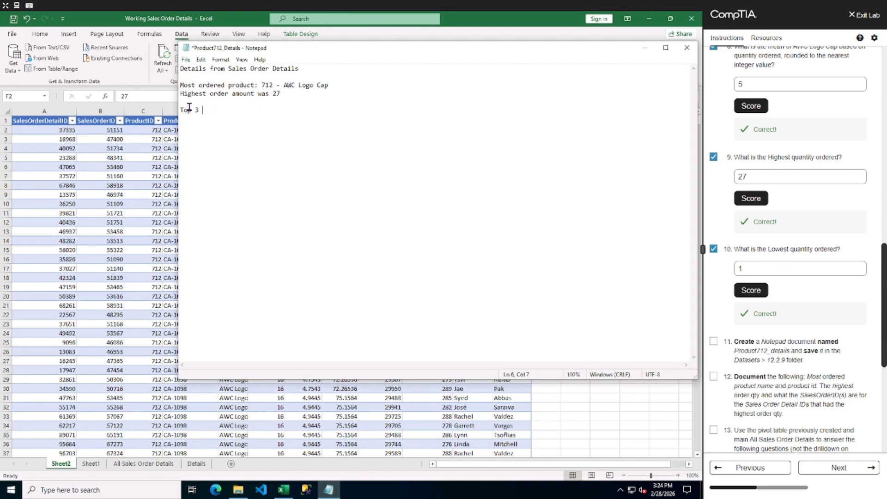
{"action": "type", "text": "Top 3 orders by QTY:"}
{"action": "left_click_drag", "start_coordinate": [368, 49], "coordinate": [396, 123]}
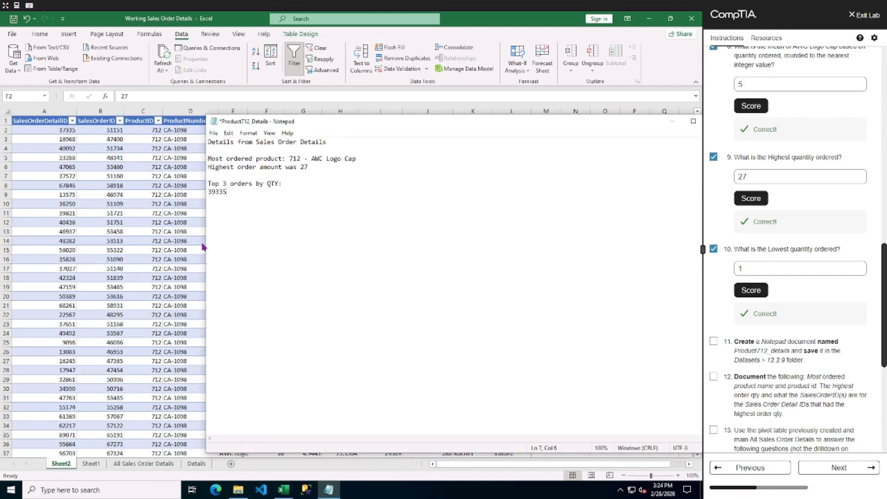
{"action": "left_click_drag", "start_coordinate": [204, 237], "coordinate": [303, 236]}
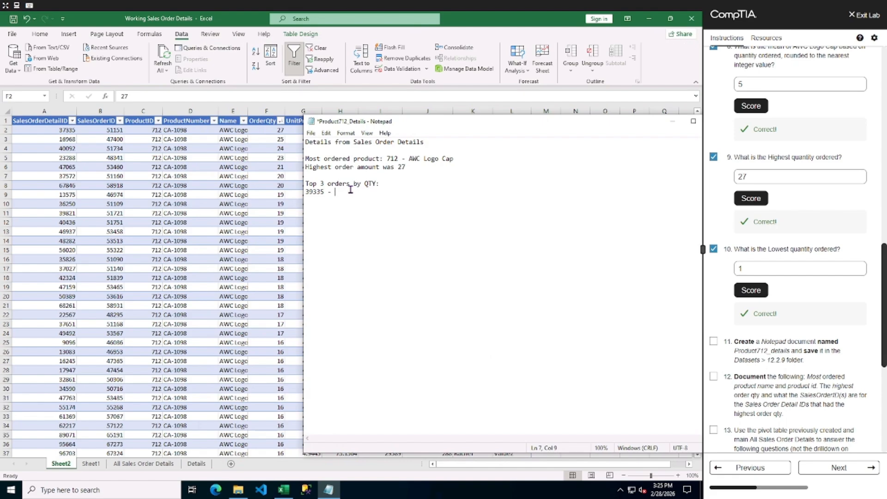
{"action": "type", "text": "2"}
{"action": "type", "text": "25"}
{"action": "type", "text": "24"}
Change the list heading in the notes to "SalesOrderDetailIDs for top 3 orders by OrderQty:".
{"action": "left_click", "coordinate": [308, 183]}
{"action": "key", "text": "BackSpace"}
{"action": "type", "text": "Sales"}
{"action": "type", "text": "Order"}
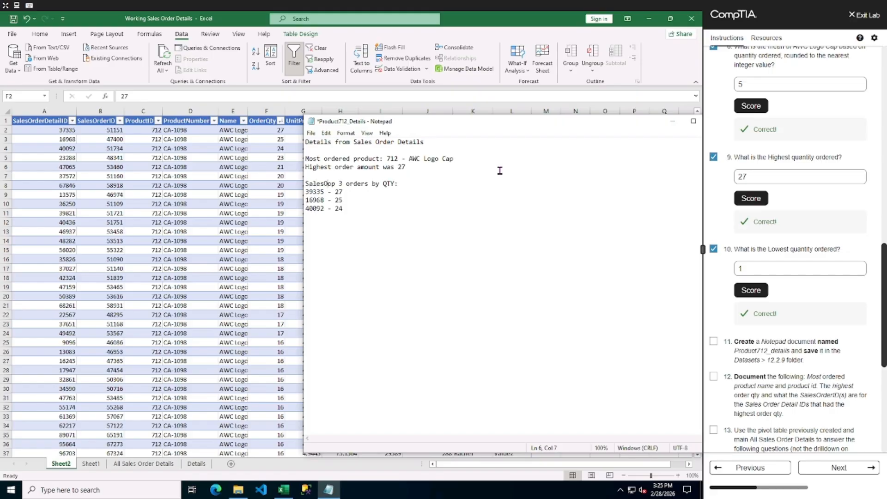
{"action": "type", "text": "Detail"}
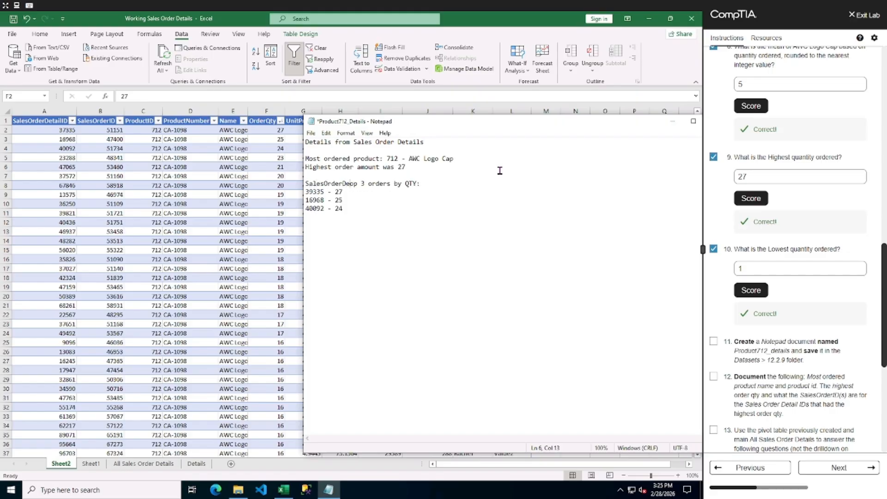
{"action": "type", "text": "IDs for "}
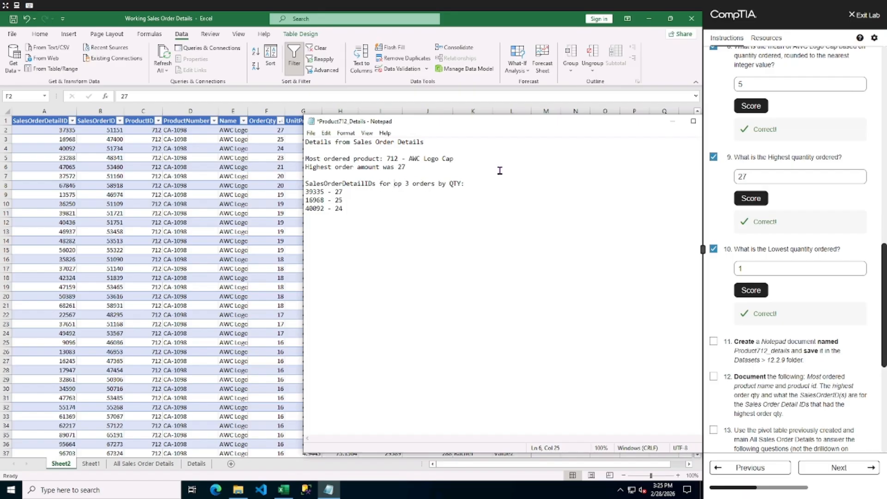
{"action": "type", "text": "t"}
{"action": "left_click", "coordinate": [453, 184]}
{"action": "type", "text": "OrderQ"}
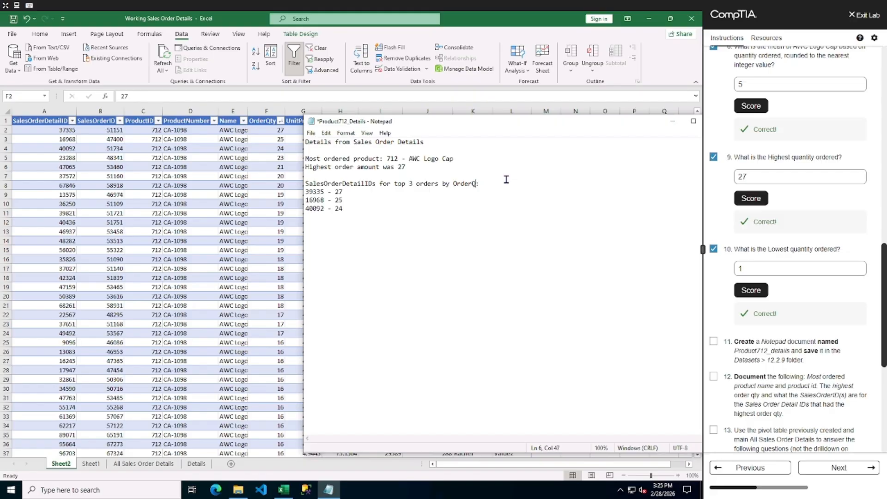
{"action": "type", "text": "ty"}
Mark tasks 11, 12 and 13 as complete in the lab instructions.
{"action": "left_click", "coordinate": [714, 342]}
{"action": "left_click", "coordinate": [713, 376]}
{"action": "scroll", "coordinate": [728, 408], "scroll_direction": "down", "scroll_amount": 2}
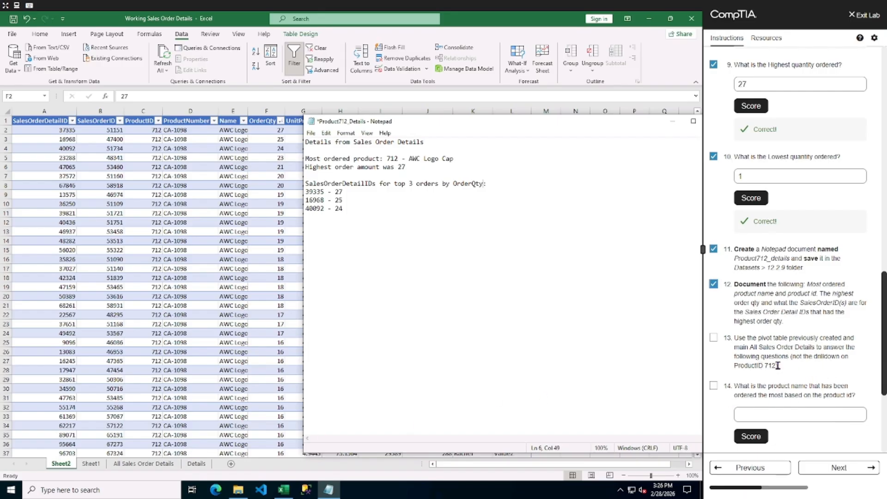
{"action": "left_click", "coordinate": [713, 338]}
{"action": "scroll", "coordinate": [794, 398], "scroll_direction": "down", "scroll_amount": 1}
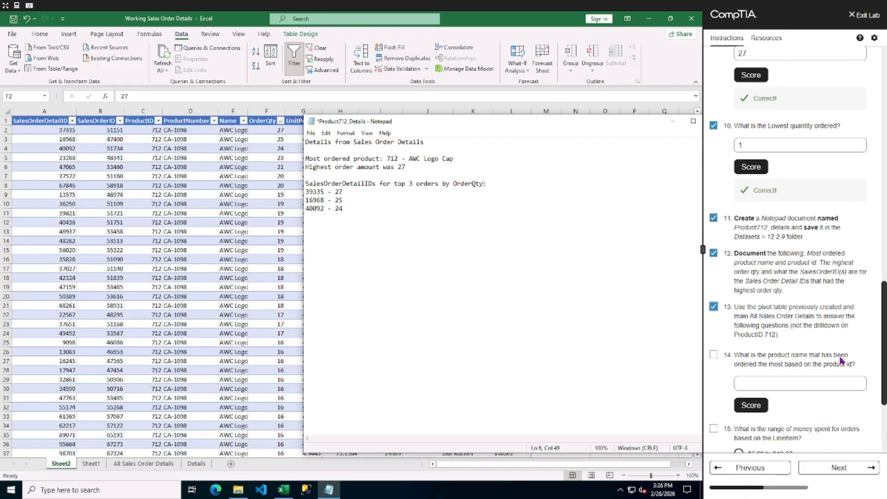
Answer question 14 with "AWC Logo Cap" and score it.
{"action": "left_click", "coordinate": [798, 381]}
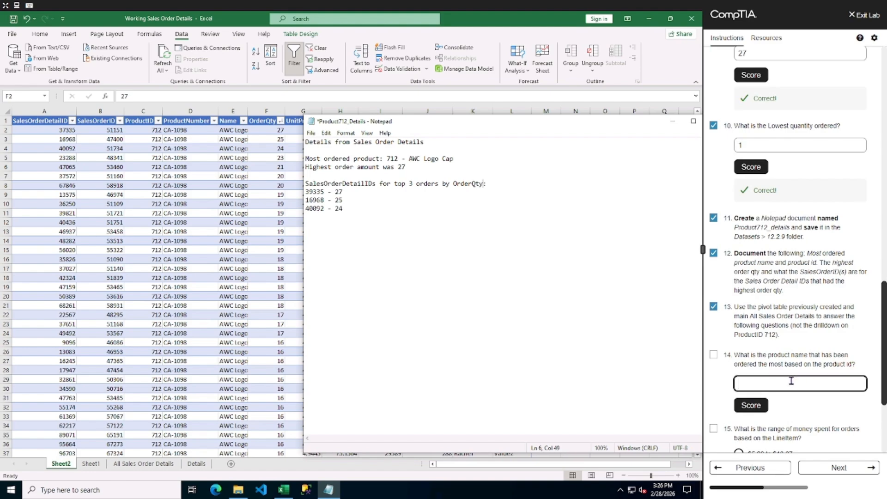
{"action": "type", "text": "AWC Logo Cap"}
{"action": "left_click", "coordinate": [751, 405]}
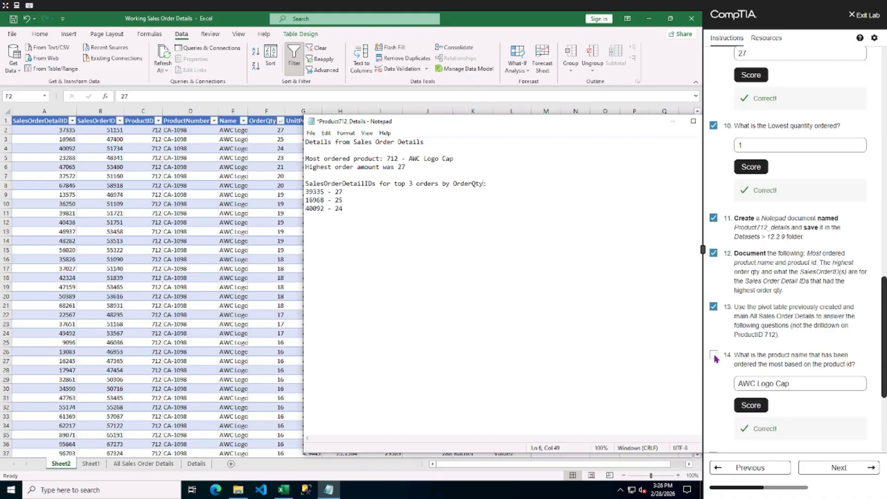
Examine the LineTotal values in the All Sales Order Details sheet and the product 712 drilldown table.
{"action": "scroll", "coordinate": [835, 379], "scroll_direction": "down", "scroll_amount": 3}
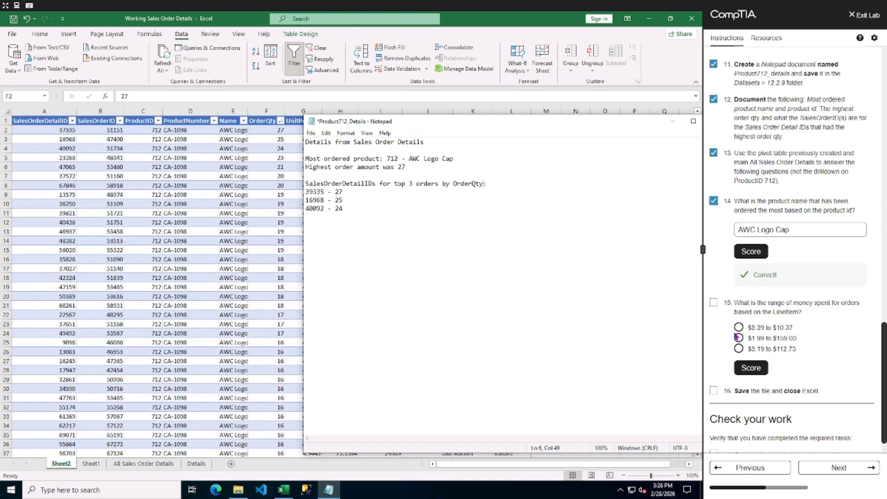
{"action": "left_click", "coordinate": [138, 463]}
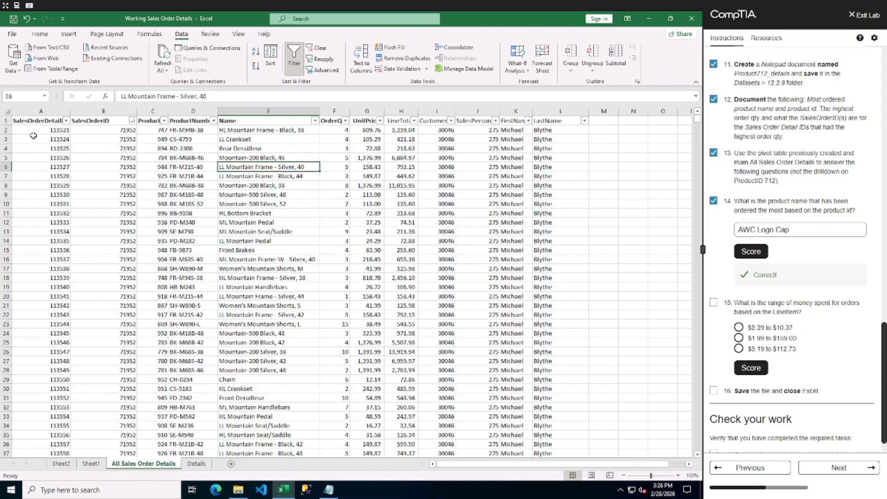
{"action": "left_click", "coordinate": [405, 122]}
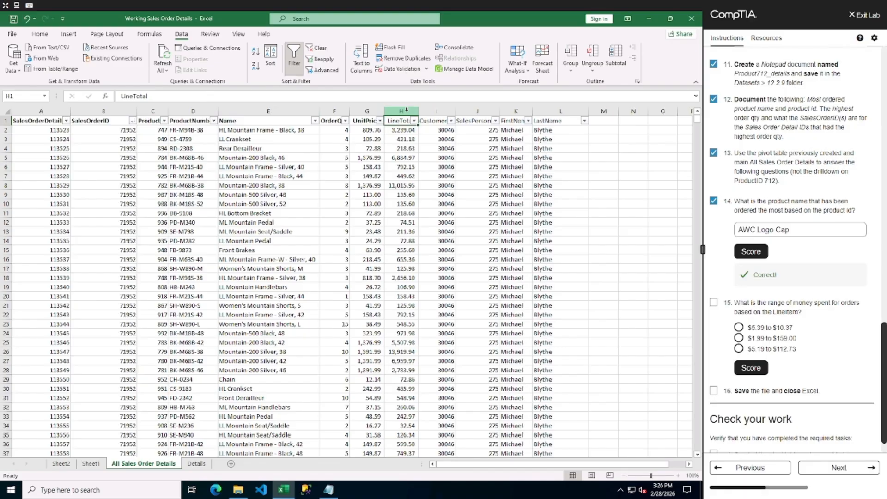
{"action": "left_click", "coordinate": [407, 109]}
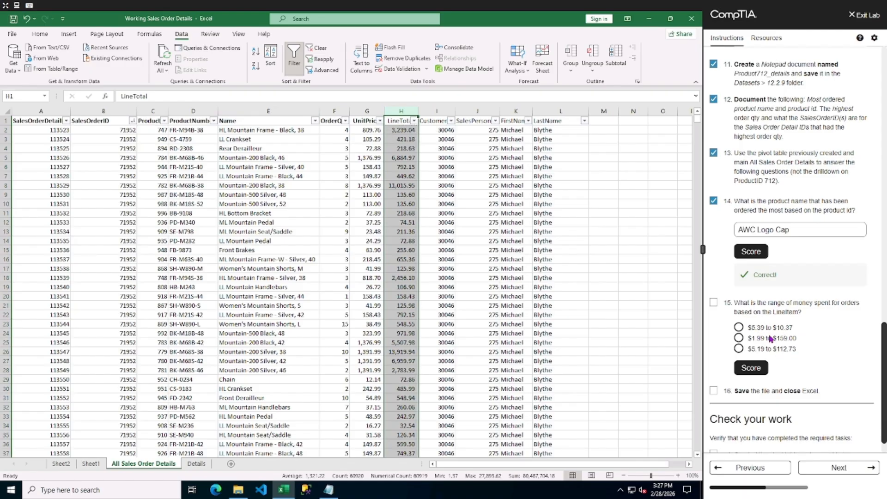
{"action": "left_click", "coordinate": [91, 464]}
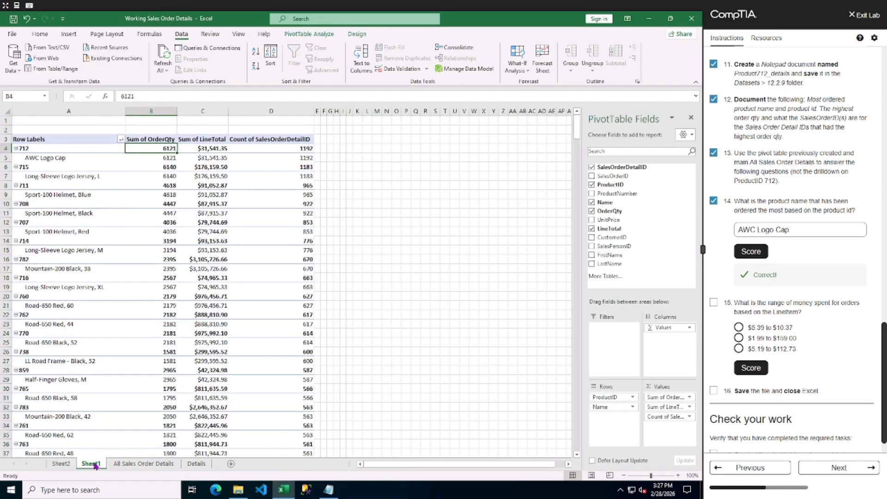
{"action": "left_click", "coordinate": [61, 464]}
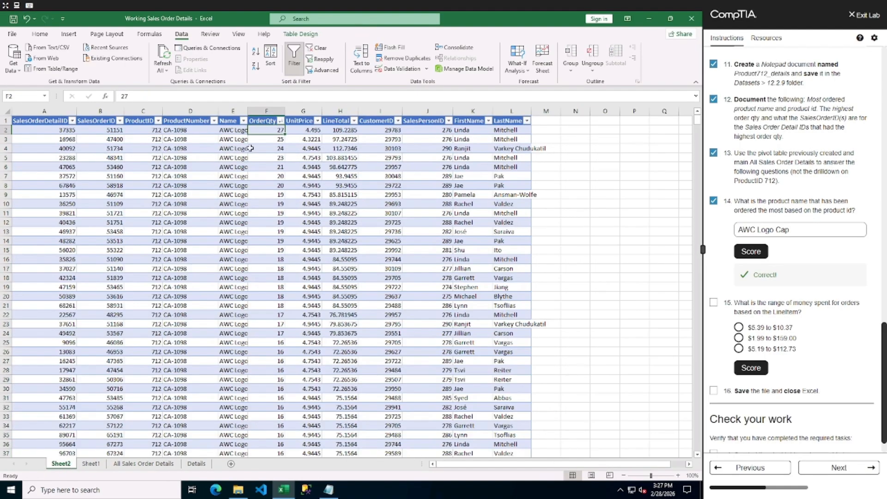
{"action": "left_click", "coordinate": [345, 121]}
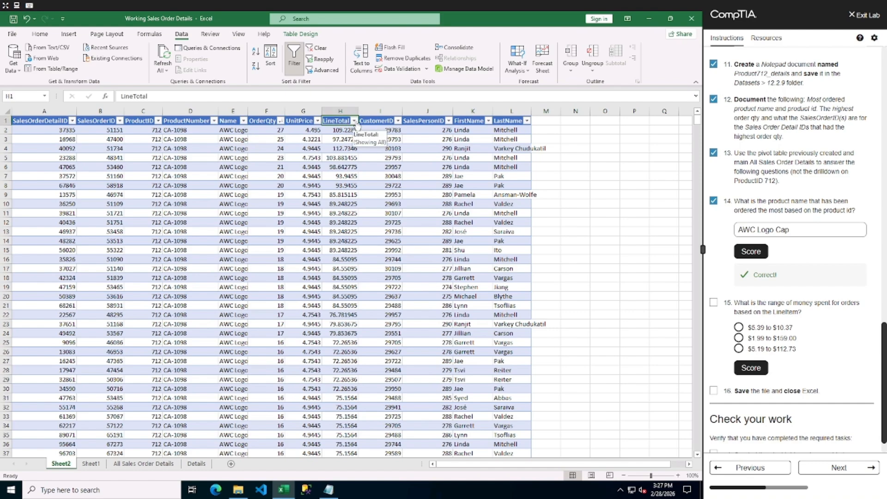
{"action": "left_click", "coordinate": [355, 122]}
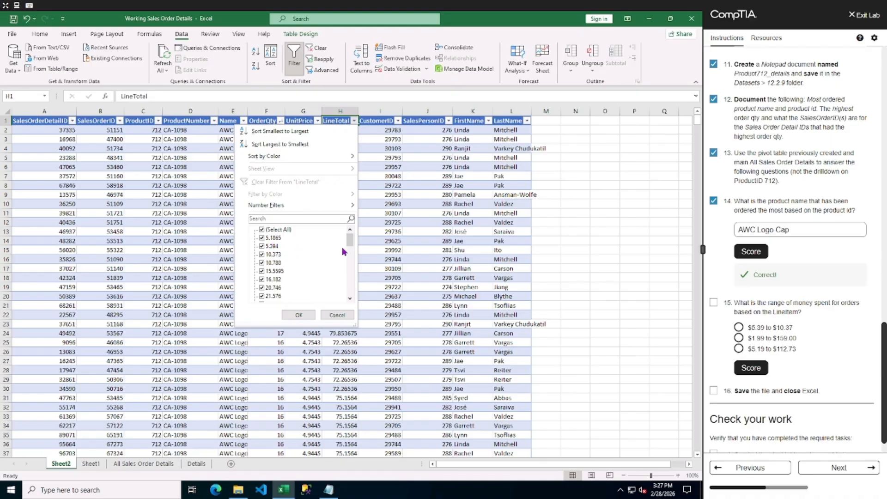
{"action": "left_click_drag", "start_coordinate": [352, 245], "coordinate": [352, 305]}
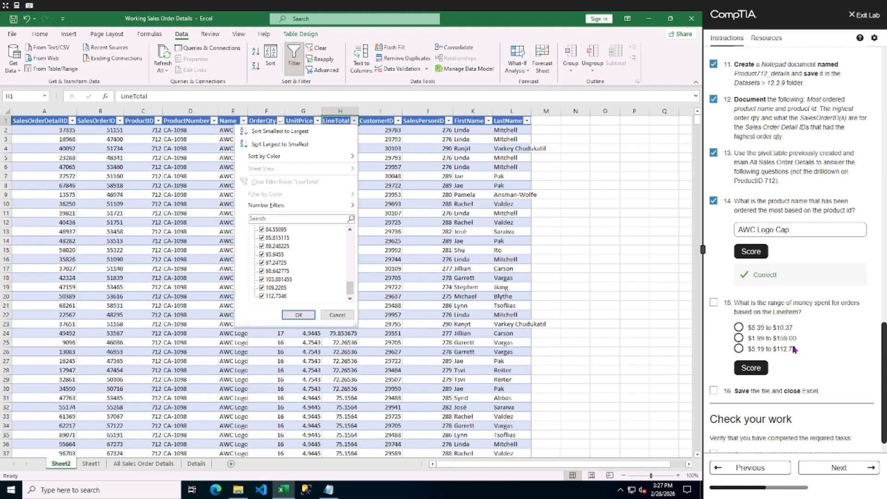
{"action": "left_click", "coordinate": [337, 314]}
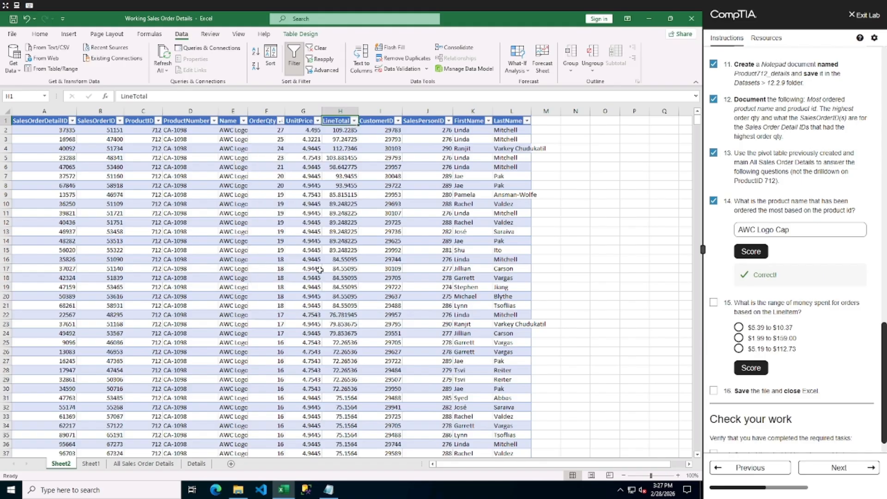
{"action": "left_click", "coordinate": [340, 111]}
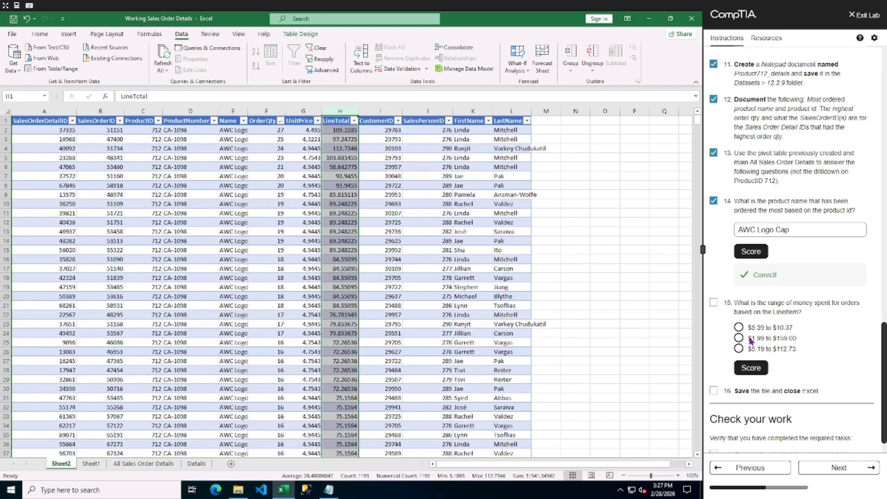
Choose "$5.19 to $112.73" as the LineTotal range answer for question 15 and score it.
{"action": "left_click", "coordinate": [738, 348]}
{"action": "left_click", "coordinate": [751, 367]}
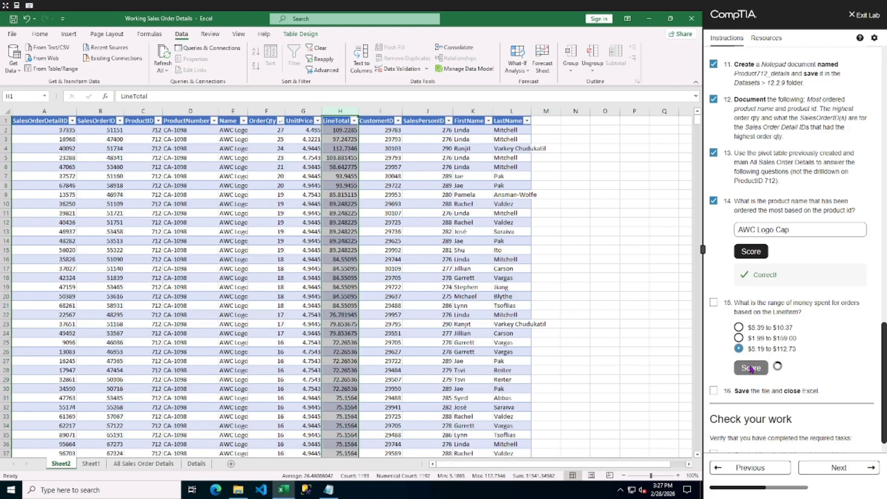
Mark tasks 15 and 16 complete and advance to the Trend Analysis and Percent of Change section.
{"action": "left_click", "coordinate": [713, 302]}
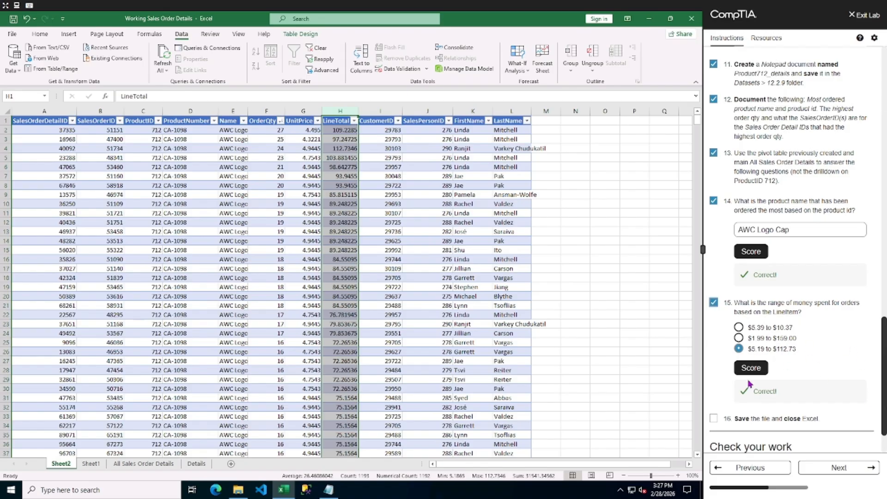
{"action": "scroll", "coordinate": [801, 376], "scroll_direction": "down", "scroll_amount": 2}
{"action": "left_click", "coordinate": [714, 360]}
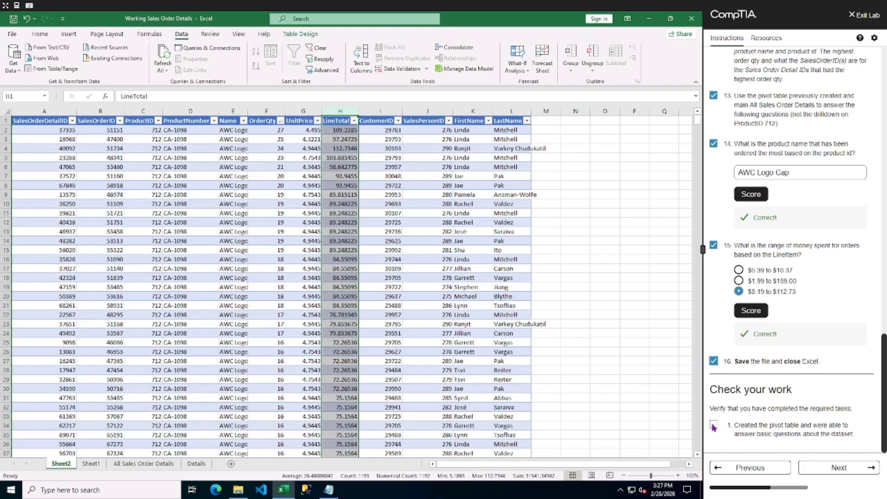
{"action": "left_click", "coordinate": [823, 469]}
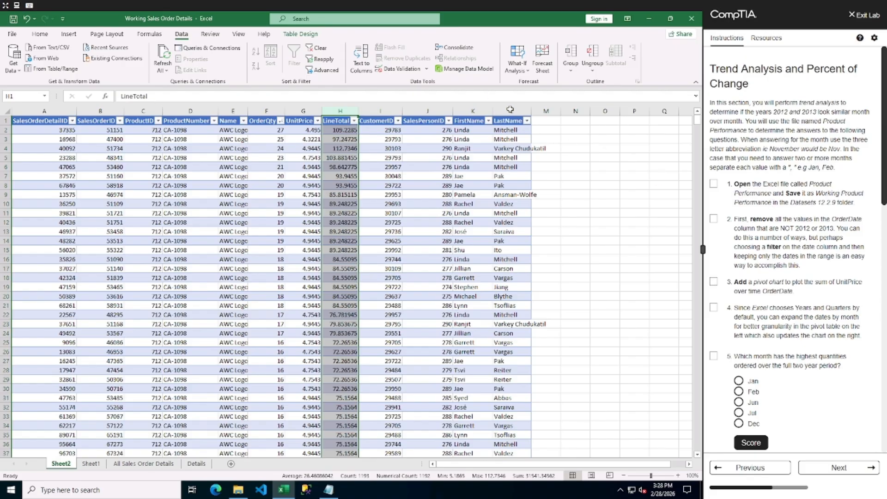
Open the Product Performance workbook from the 12.2.9 datasets folder.
{"action": "left_click", "coordinate": [648, 18]}
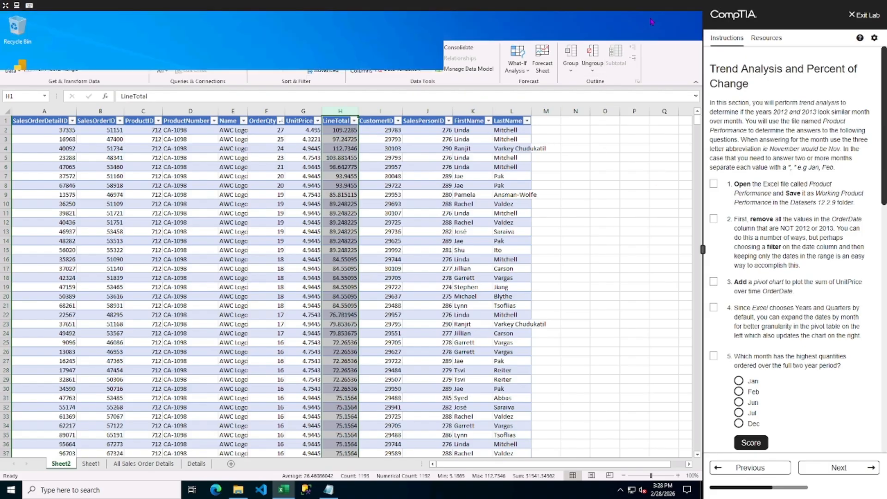
{"action": "left_click", "coordinate": [243, 110]}
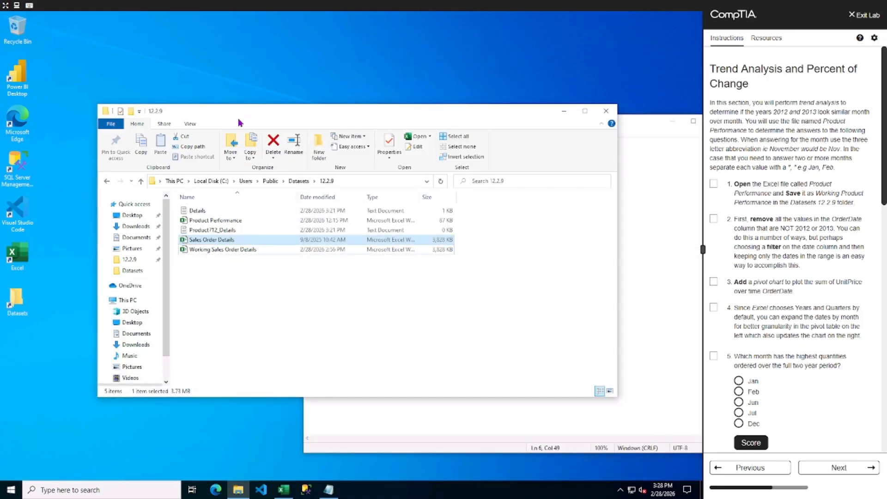
{"action": "double_click", "coordinate": [196, 224]}
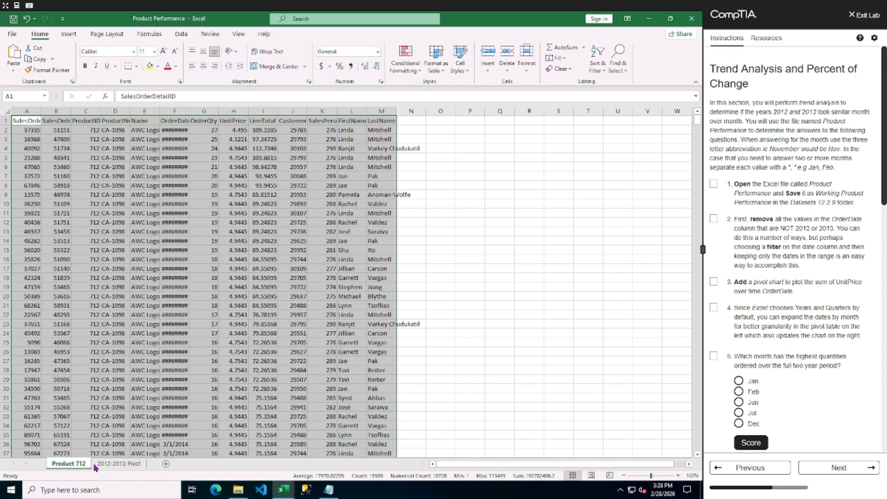
Review the 2012-2013 Pivot and Product 712 sheets and mark task 1 complete.
{"action": "left_click", "coordinate": [114, 464]}
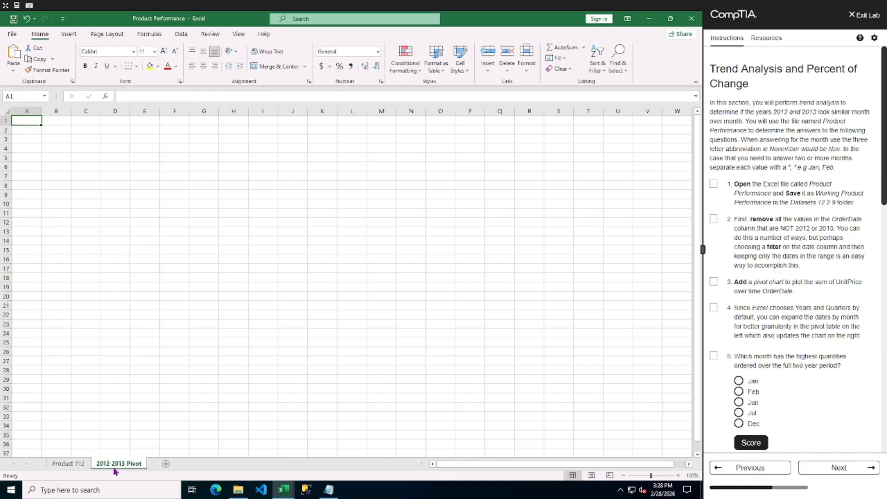
{"action": "left_click", "coordinate": [63, 465]}
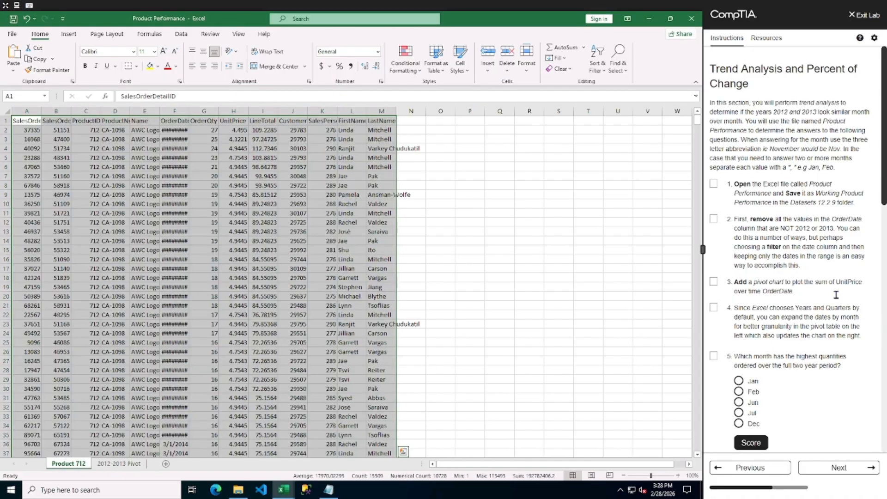
{"action": "left_click", "coordinate": [713, 184]}
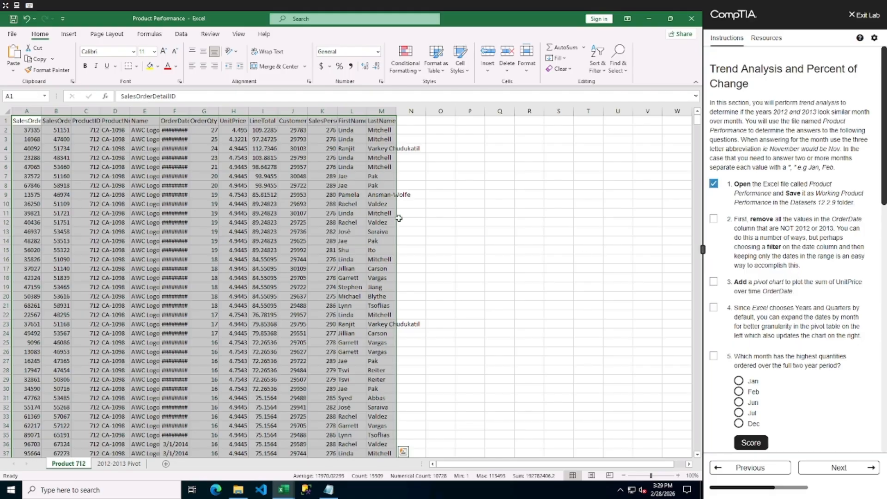
Widen the OrderDate column to fit its dates.
{"action": "left_click", "coordinate": [183, 110]}
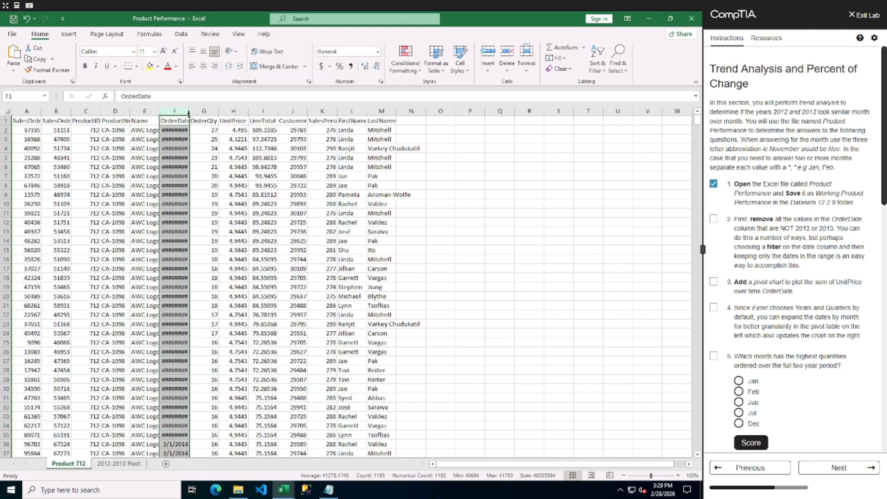
{"action": "double_click", "coordinate": [189, 111]}
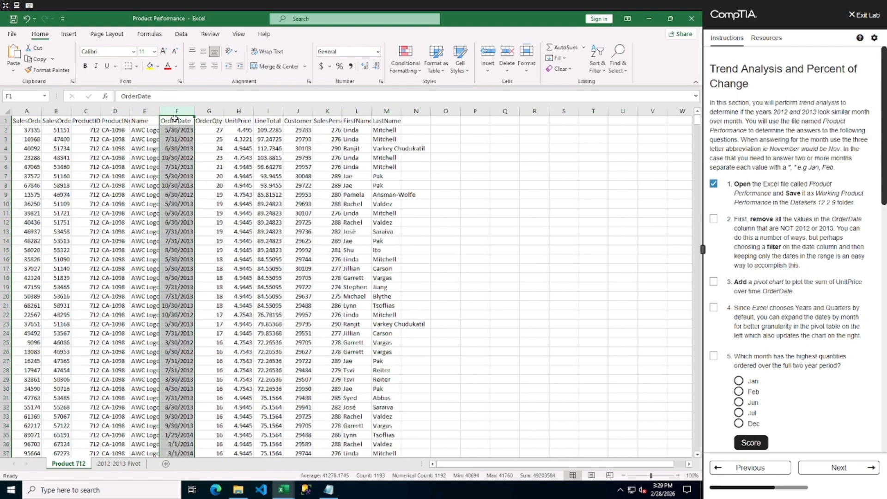
Turn on table filters and filter OrderDate to show only the 2014 and 2011 dates.
{"action": "left_click", "coordinate": [173, 121]}
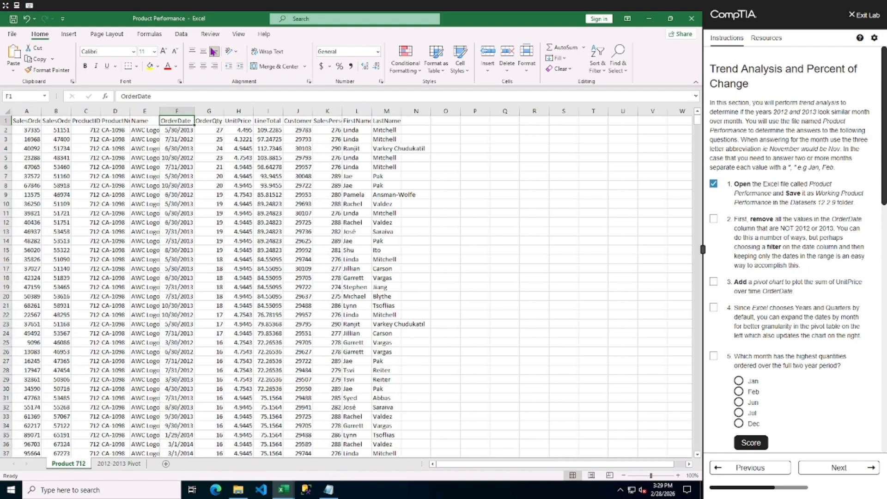
{"action": "left_click", "coordinate": [181, 34]}
{"action": "left_click", "coordinate": [294, 57]}
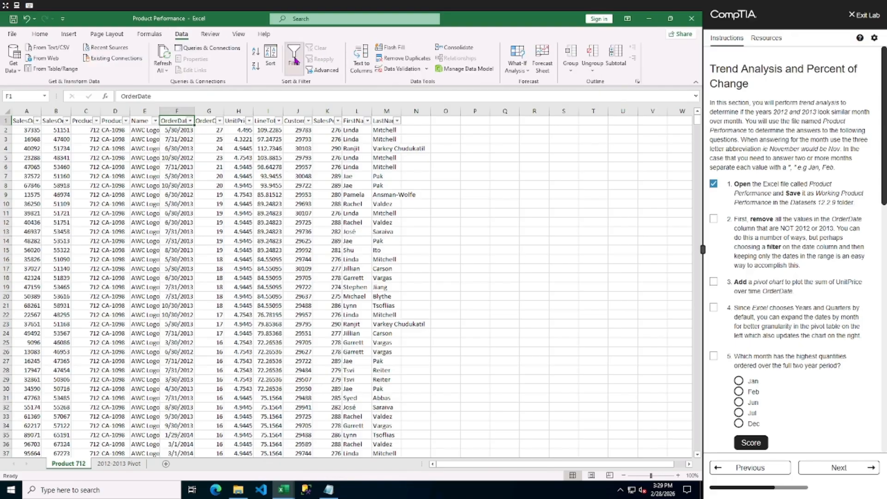
{"action": "left_click", "coordinate": [190, 120]}
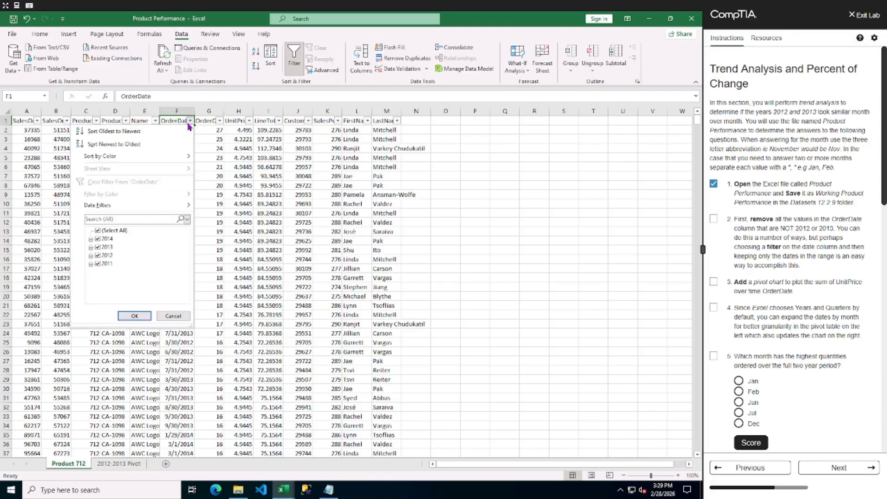
{"action": "left_click", "coordinate": [97, 248]}
{"action": "left_click", "coordinate": [98, 256]}
{"action": "left_click", "coordinate": [131, 317]}
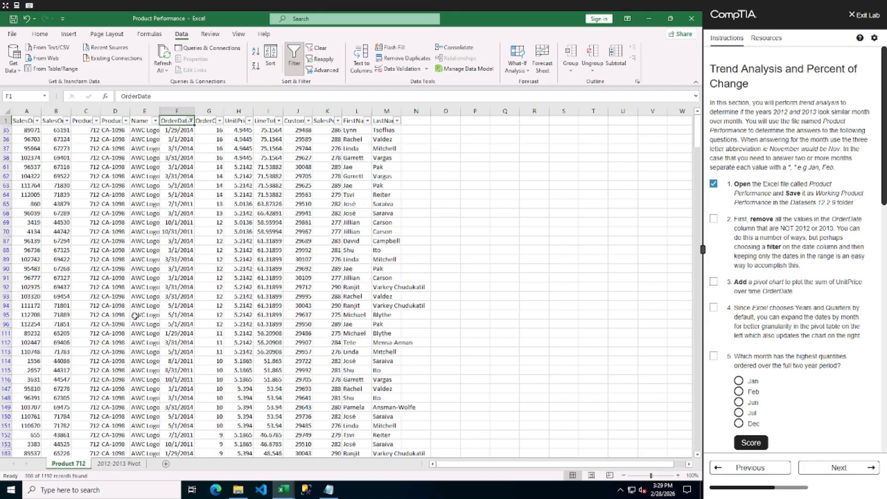
Try deleting the filtered 2011 and 2014 rows from the table, then undo the deletion.
{"action": "left_click", "coordinate": [6, 130]}
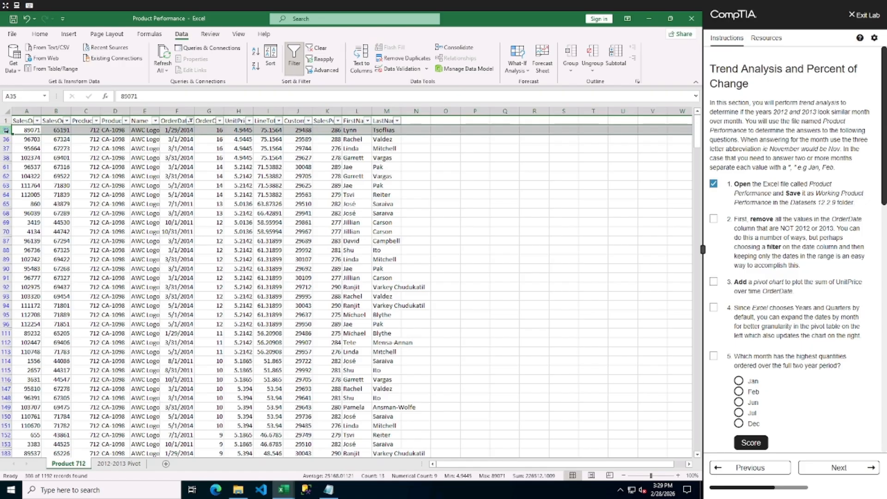
{"action": "key", "text": "ctrl+shift+Down"}
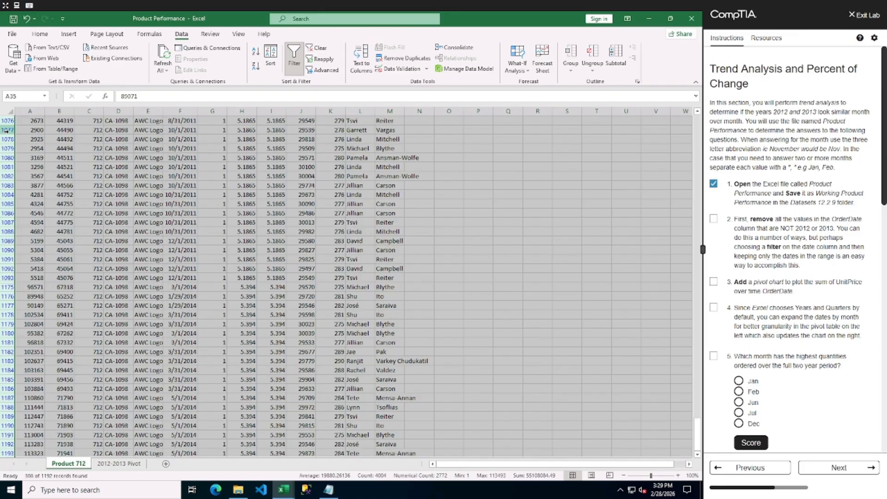
{"action": "scroll", "coordinate": [183, 202], "scroll_direction": "down", "scroll_amount": 3}
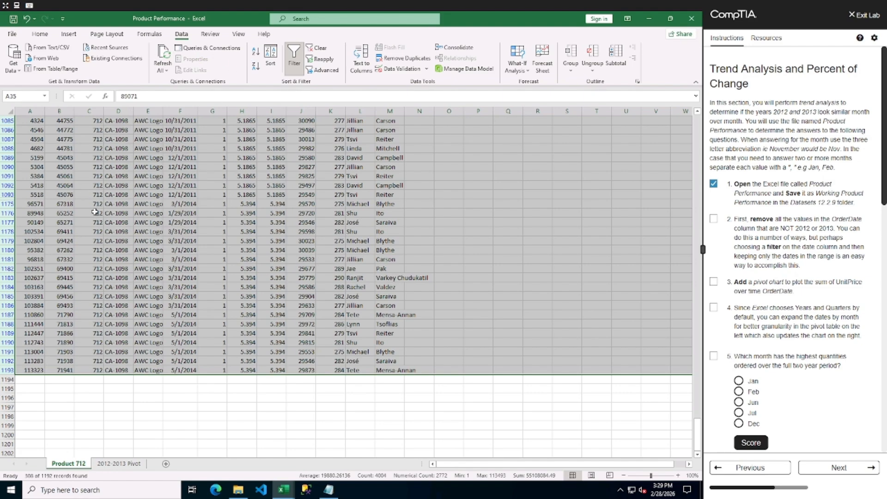
{"action": "right_click", "coordinate": [3, 194]}
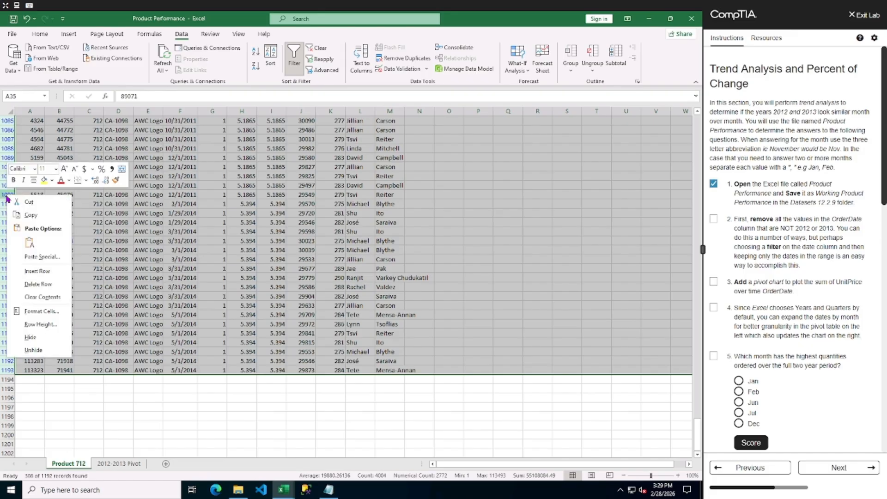
{"action": "left_click", "coordinate": [38, 284]}
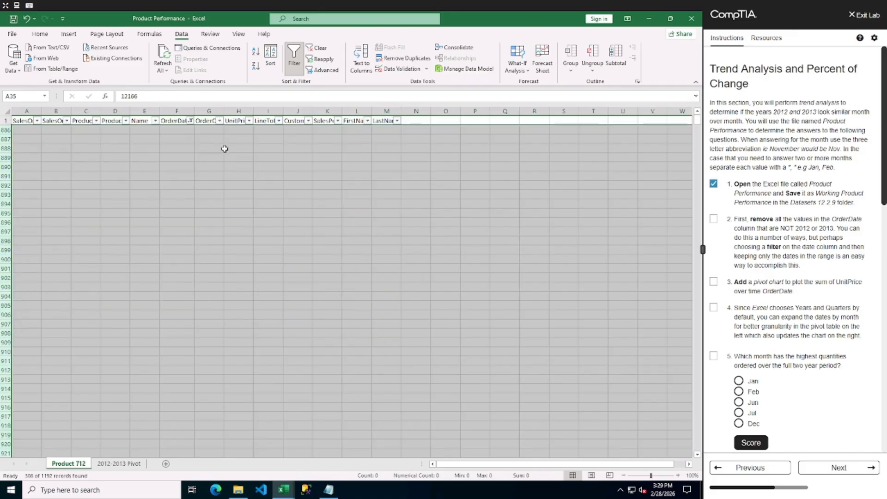
{"action": "left_click", "coordinate": [318, 48]}
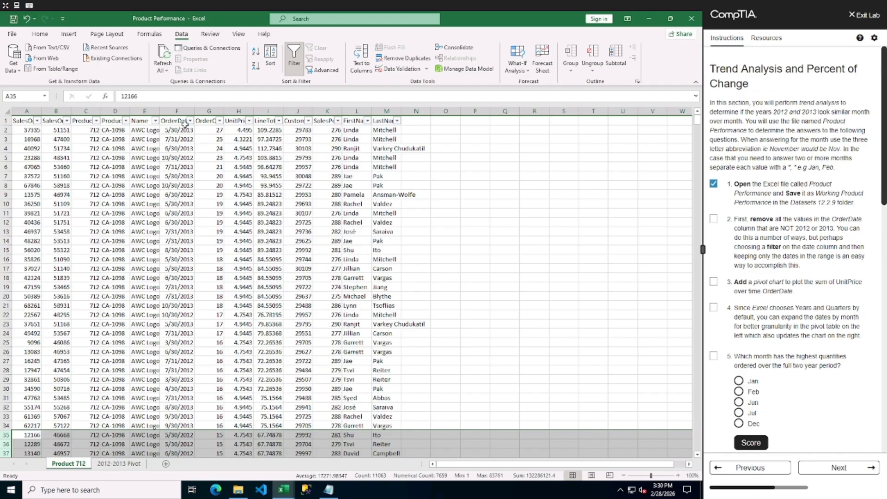
{"action": "left_click", "coordinate": [27, 19]}
{"action": "left_click", "coordinate": [27, 19]}
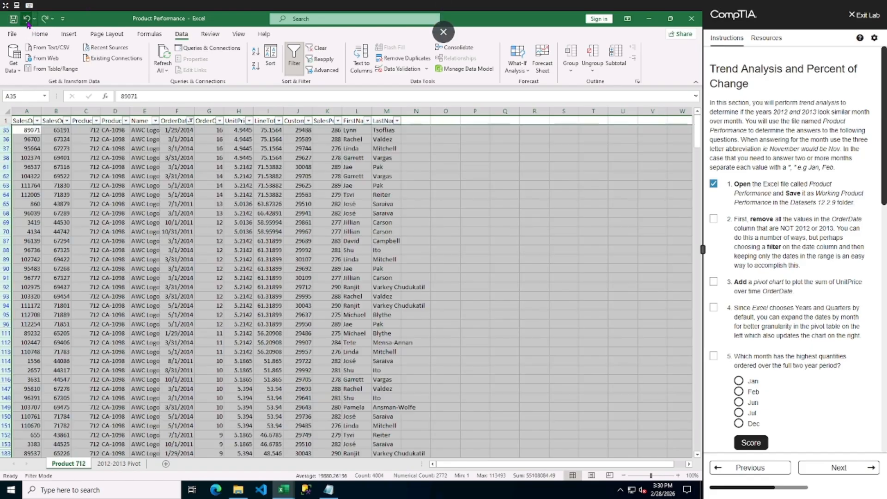
{"action": "left_click", "coordinate": [27, 21]}
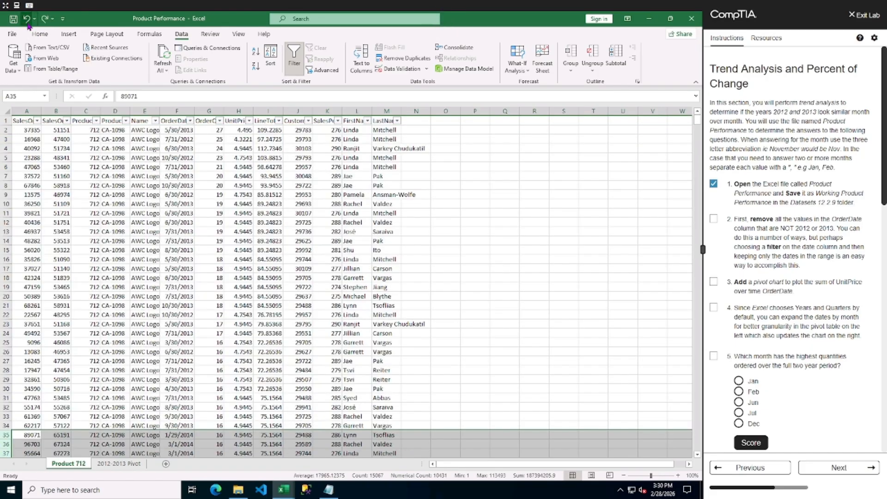
Mark task 2 complete in the lab checklist.
{"action": "left_click", "coordinate": [184, 215]}
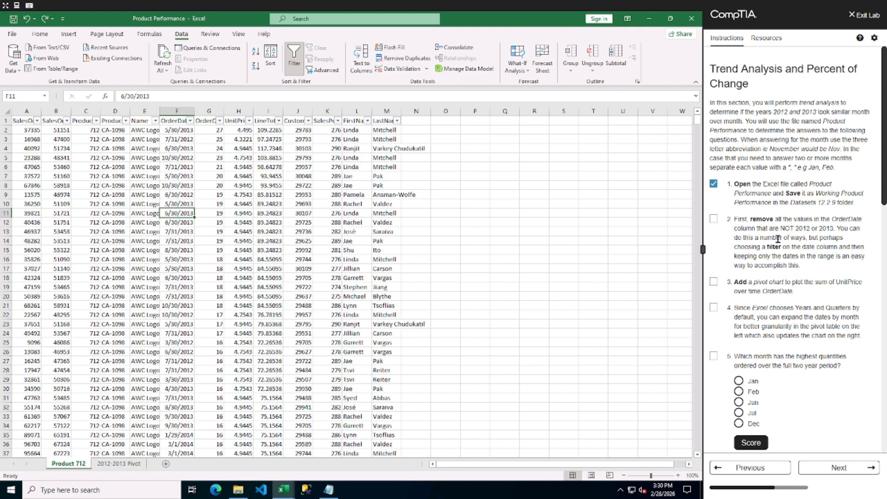
{"action": "left_click", "coordinate": [713, 219]}
Insert a PivotChart from the Product 712 table, placing it at cell A1 of the 2012-2013 Pivot sheet.
{"action": "left_click", "coordinate": [68, 34]}
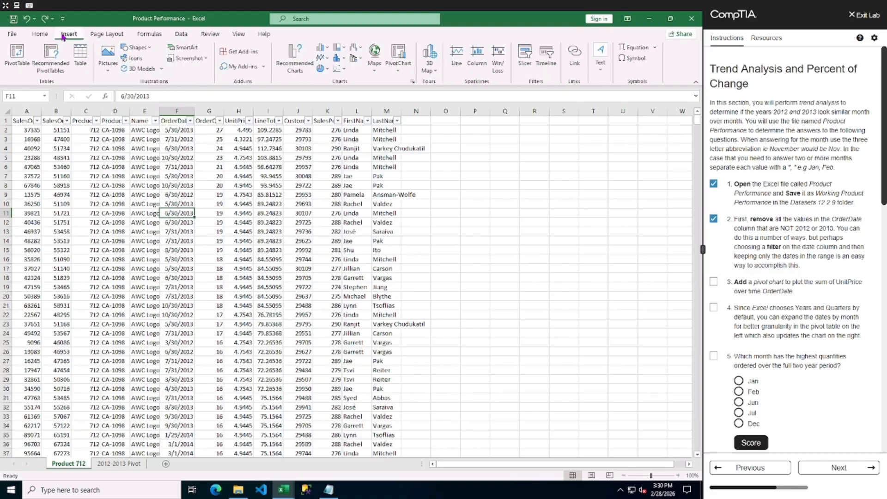
{"action": "left_click", "coordinate": [403, 58]}
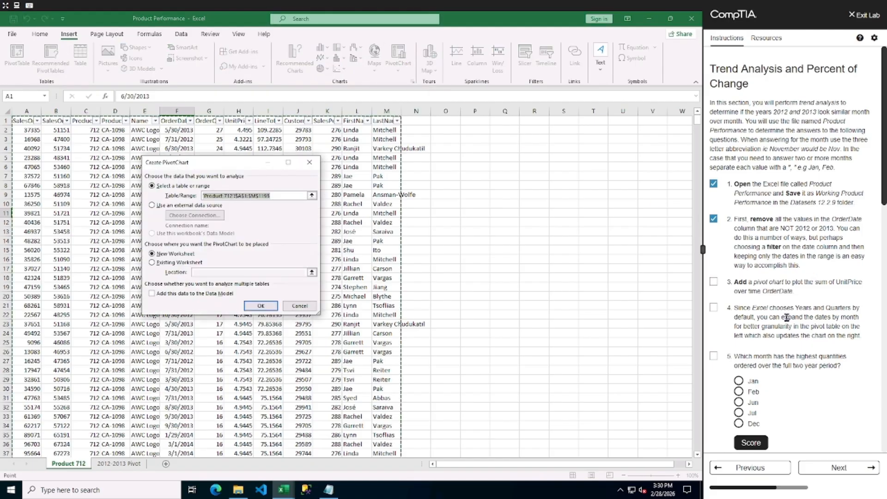
{"action": "scroll", "coordinate": [834, 322], "scroll_direction": "down", "scroll_amount": 2}
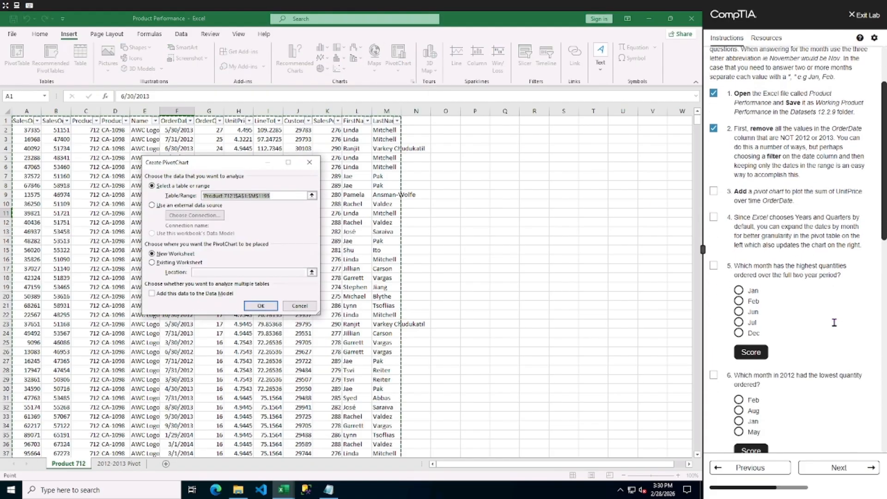
{"action": "scroll", "coordinate": [834, 322], "scroll_direction": "down", "scroll_amount": 5}
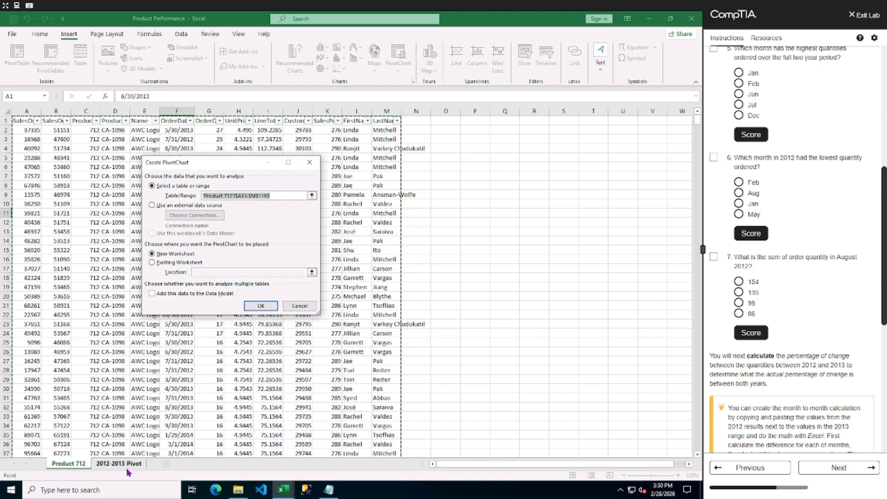
{"action": "left_click", "coordinate": [157, 263]}
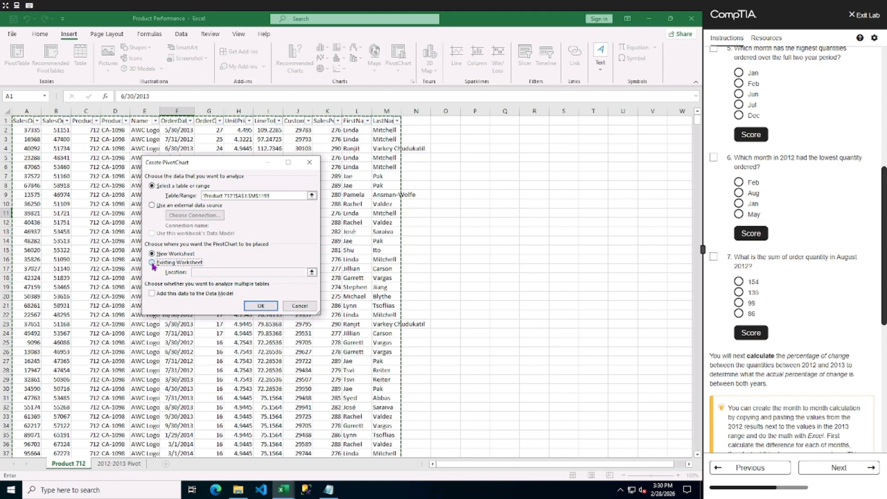
{"action": "left_click", "coordinate": [312, 273]}
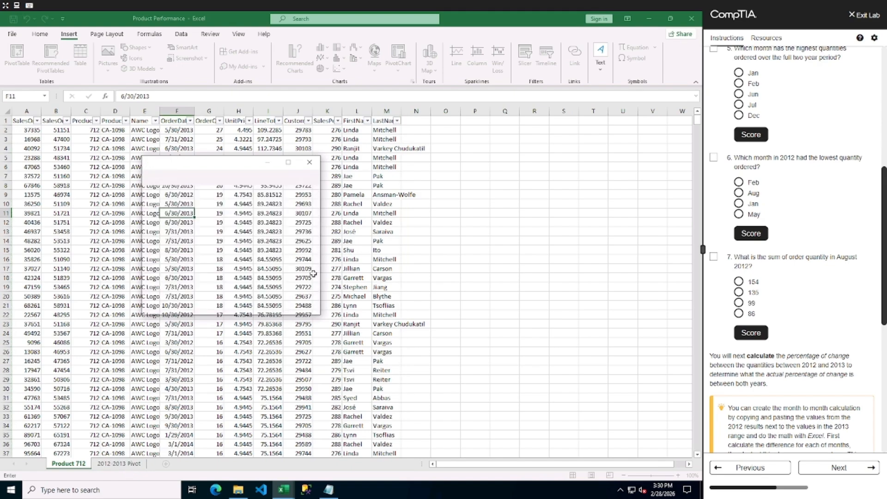
{"action": "left_click", "coordinate": [119, 464]}
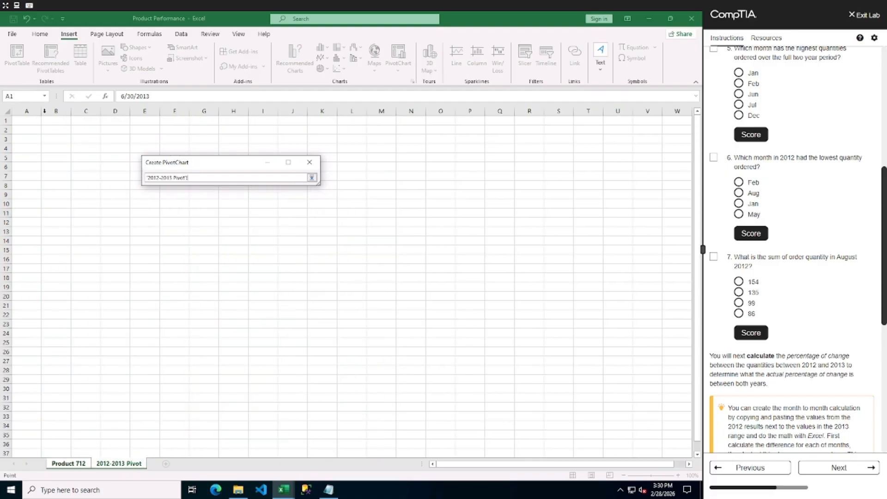
{"action": "left_click", "coordinate": [28, 120]}
{"action": "left_click", "coordinate": [312, 179]}
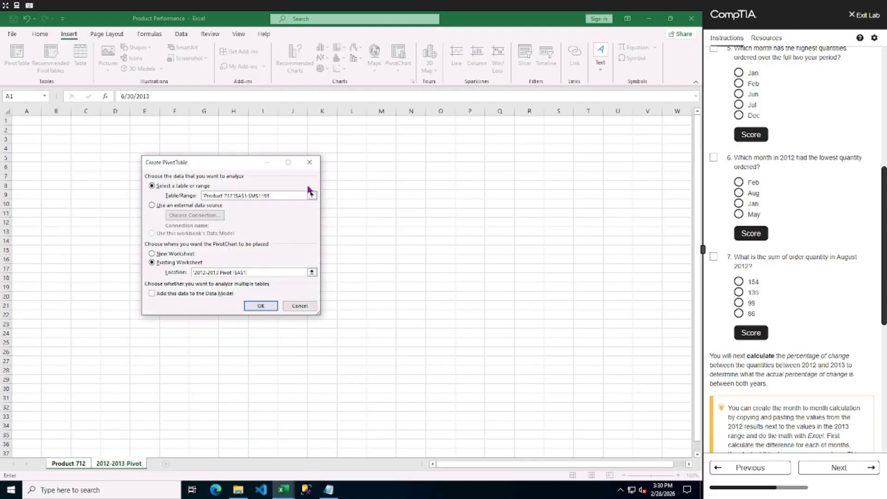
{"action": "left_click", "coordinate": [261, 305]}
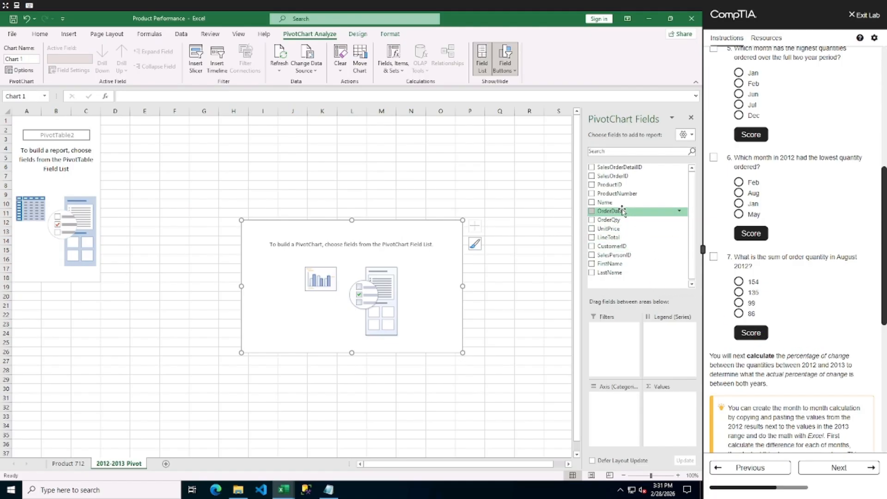
Add OrderDate as a pivot filter and open its date list with multiple selection enabled.
{"action": "left_click_drag", "start_coordinate": [622, 212], "coordinate": [604, 332]}
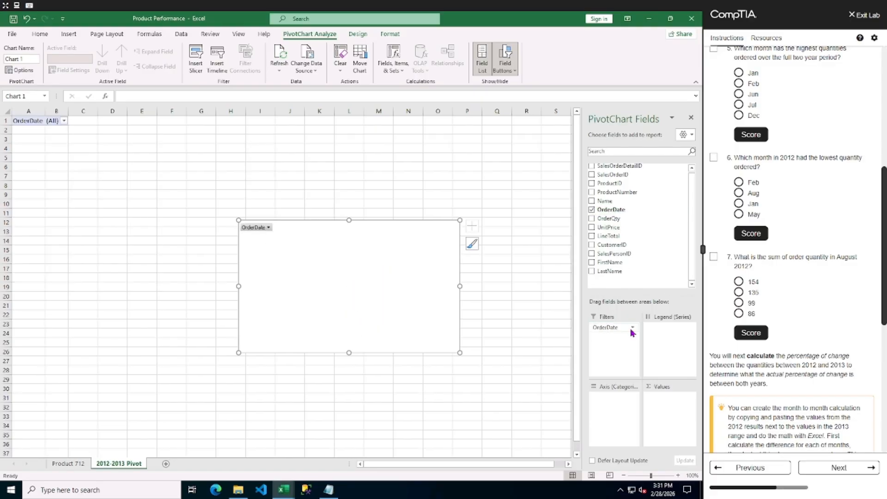
{"action": "left_click", "coordinate": [64, 121]}
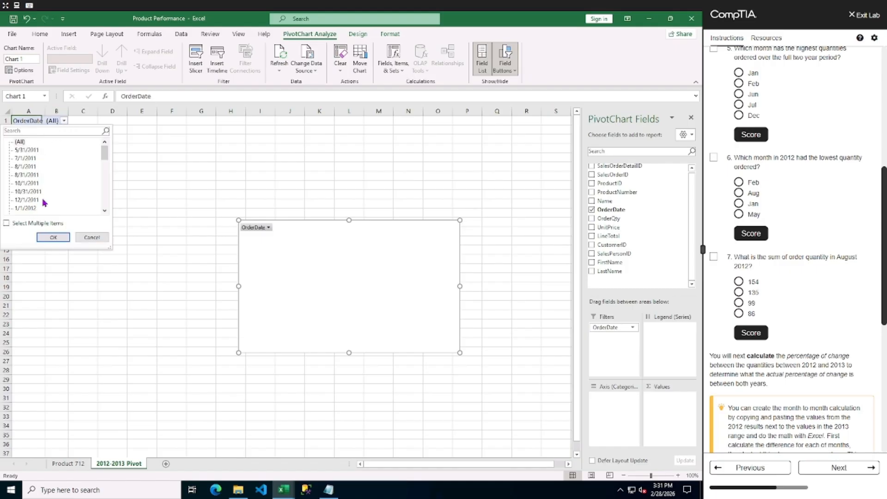
{"action": "scroll", "coordinate": [45, 203], "scroll_direction": "down", "scroll_amount": 3}
{"action": "left_click", "coordinate": [7, 224]}
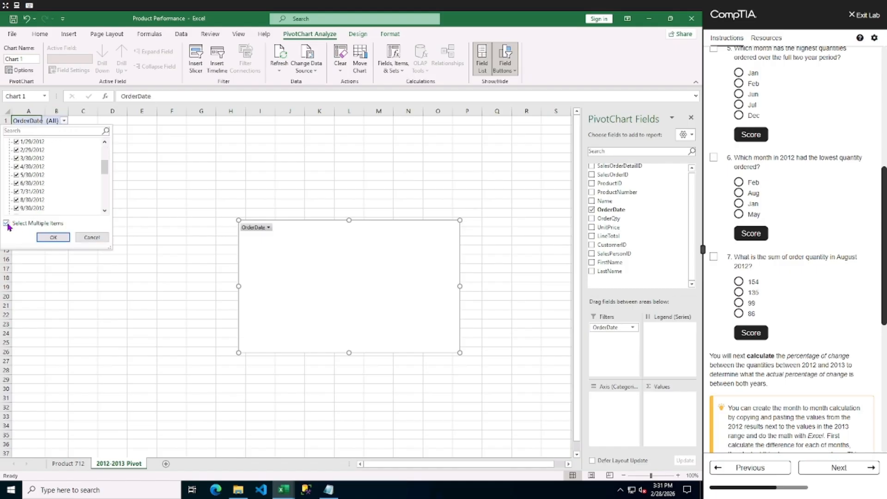
{"action": "left_click", "coordinate": [91, 238]}
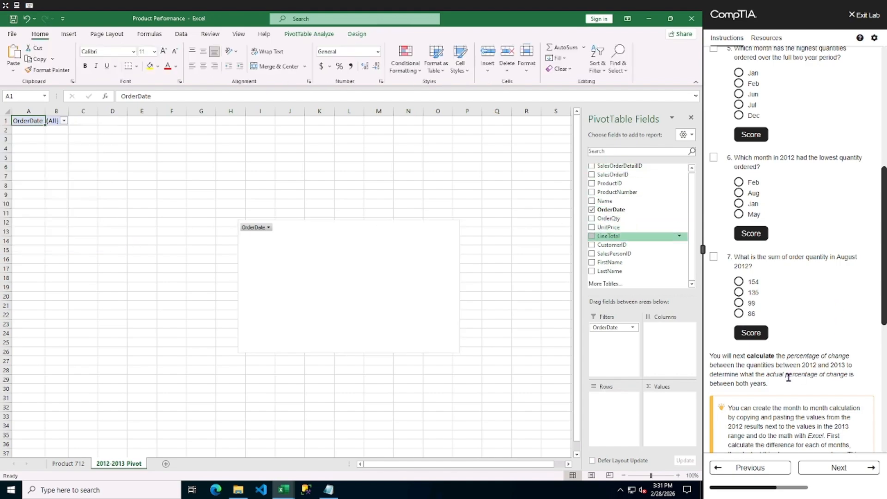
Add OrderQty to the pivot rows and UnitPrice to the values as Sum of UnitPrice.
{"action": "scroll", "coordinate": [790, 172], "scroll_direction": "up", "scroll_amount": 1}
{"action": "scroll", "coordinate": [790, 172], "scroll_direction": "up", "scroll_amount": 6}
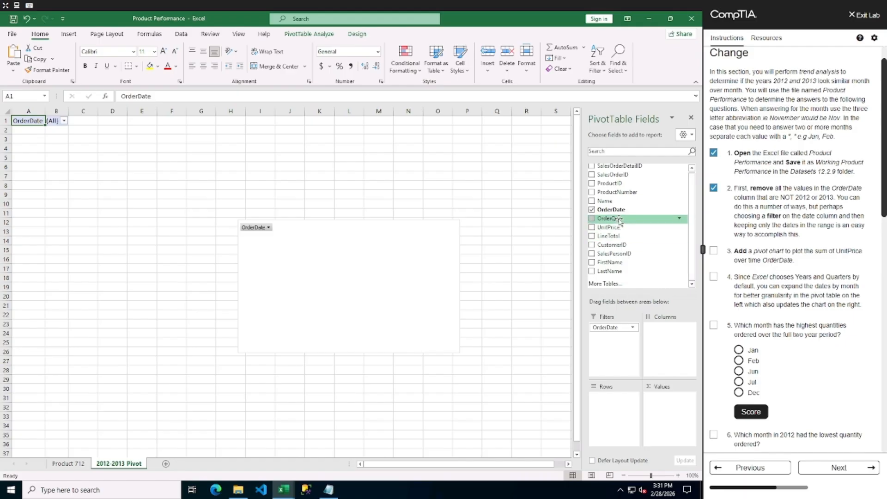
{"action": "left_click_drag", "start_coordinate": [619, 220], "coordinate": [611, 405]}
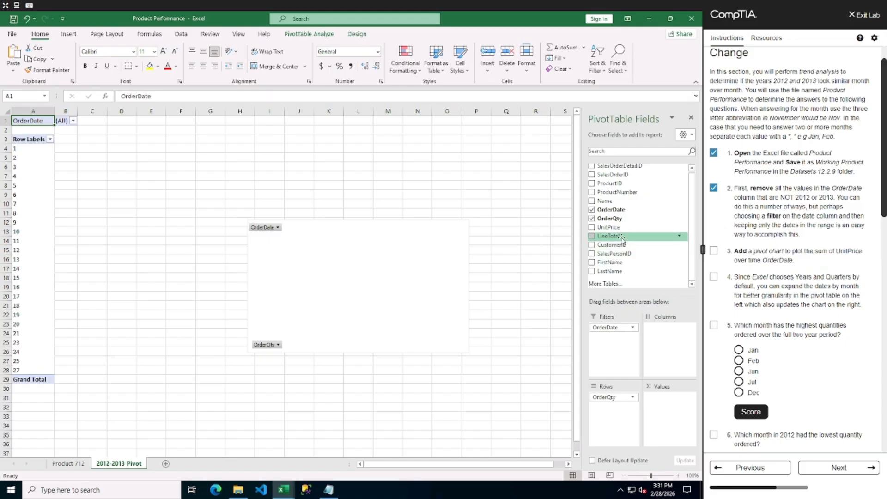
{"action": "left_click_drag", "start_coordinate": [593, 230], "coordinate": [676, 403]}
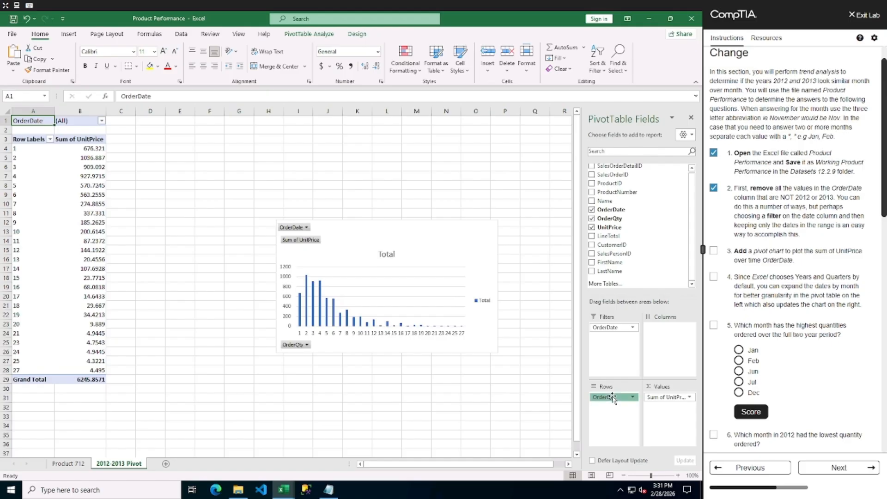
Replace the OrderQty row field with OrderDate, keeping Years and removing the Quarters grouping.
{"action": "left_click_drag", "start_coordinate": [613, 397], "coordinate": [528, 410]}
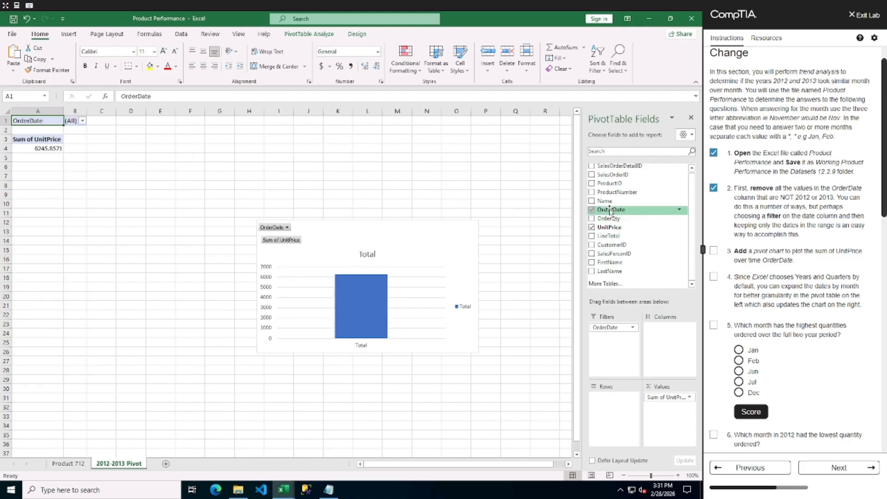
{"action": "left_click_drag", "start_coordinate": [610, 210], "coordinate": [616, 400]}
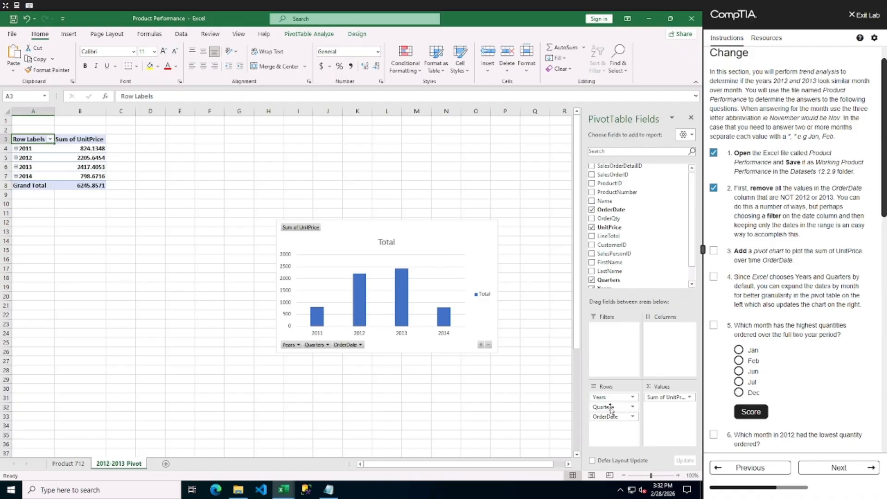
{"action": "left_click_drag", "start_coordinate": [611, 407], "coordinate": [517, 405]}
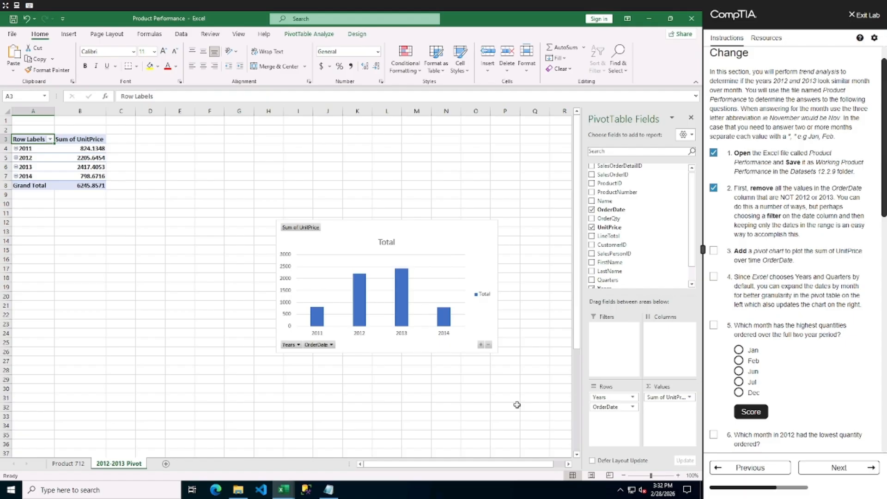
Expand the 2011, 2012 and 2013 year groups in the pivot table to show months.
{"action": "left_click", "coordinate": [16, 148]}
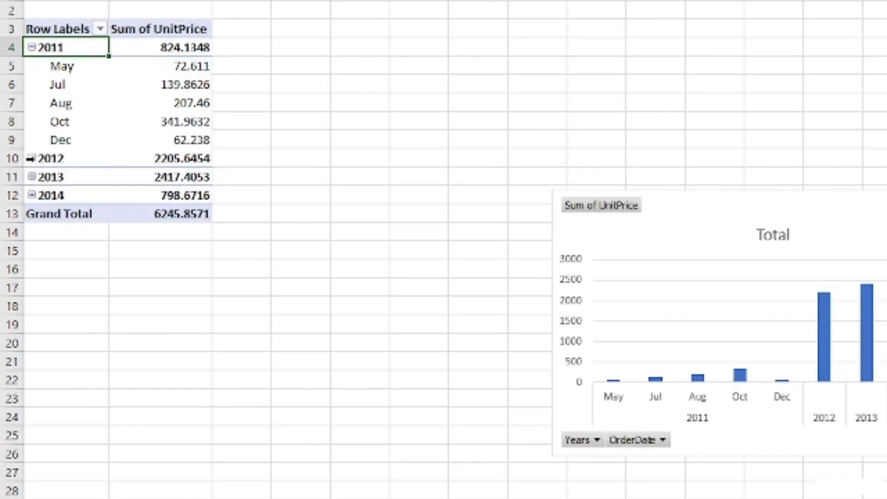
{"action": "left_click", "coordinate": [32, 158]}
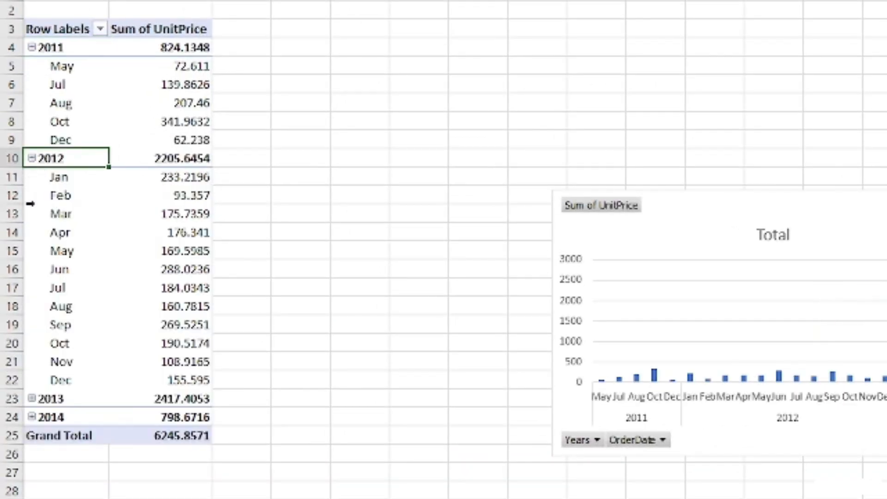
{"action": "left_click", "coordinate": [31, 398]}
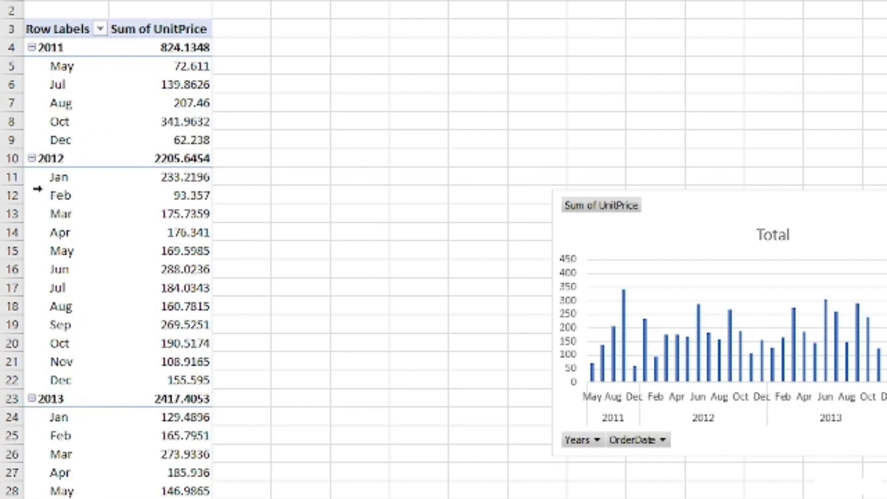
Filter the pivot's Years field to keep only 2012 and 2013.
{"action": "left_click", "coordinate": [100, 29]}
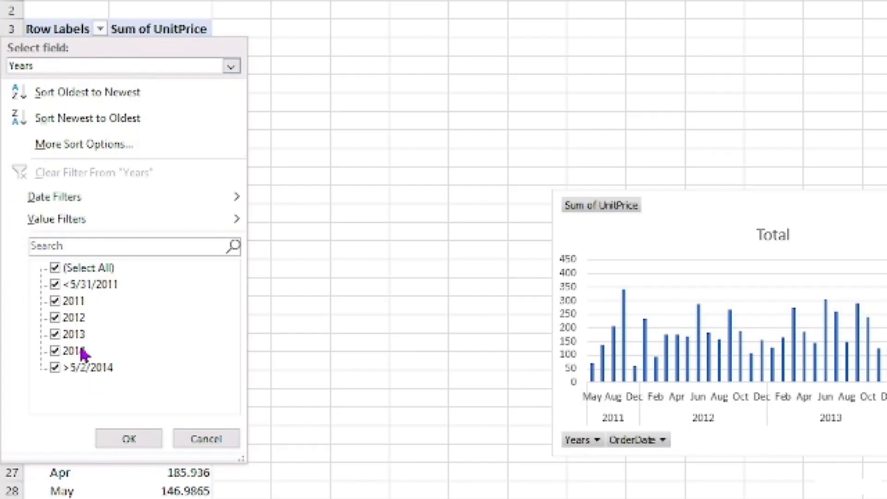
{"action": "left_click", "coordinate": [55, 351]}
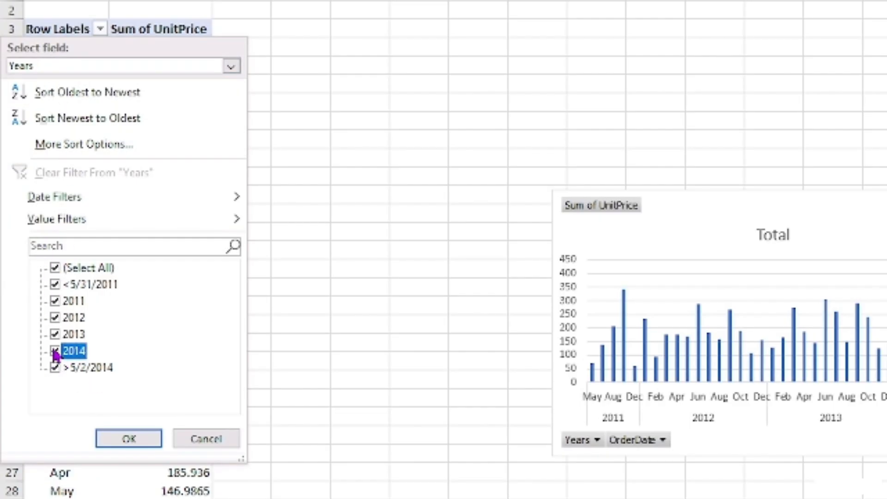
{"action": "left_click", "coordinate": [55, 368]}
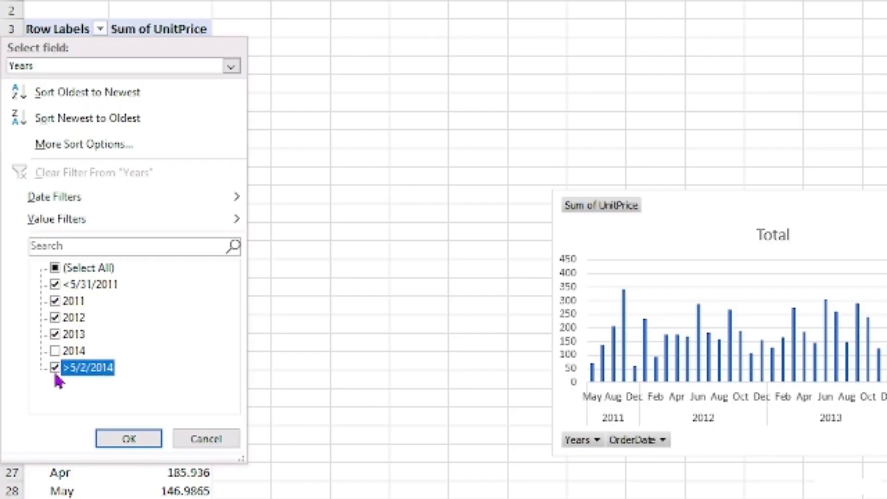
{"action": "left_click", "coordinate": [51, 300]}
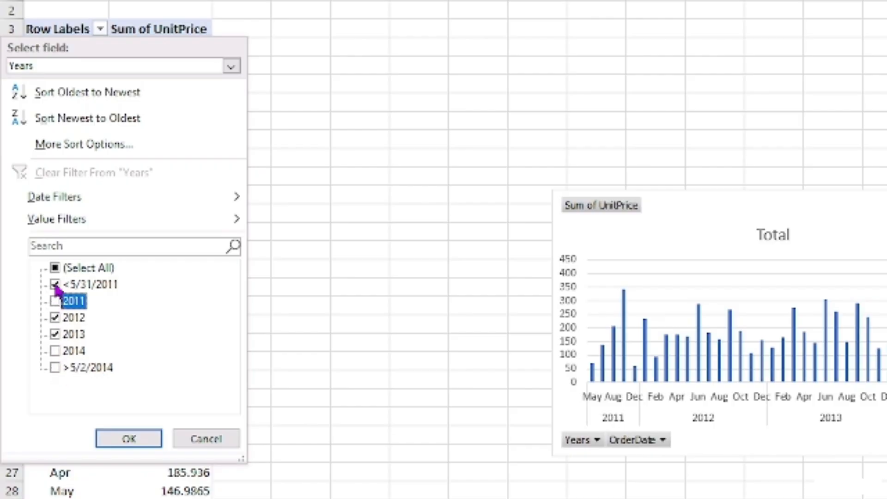
{"action": "left_click", "coordinate": [52, 284]}
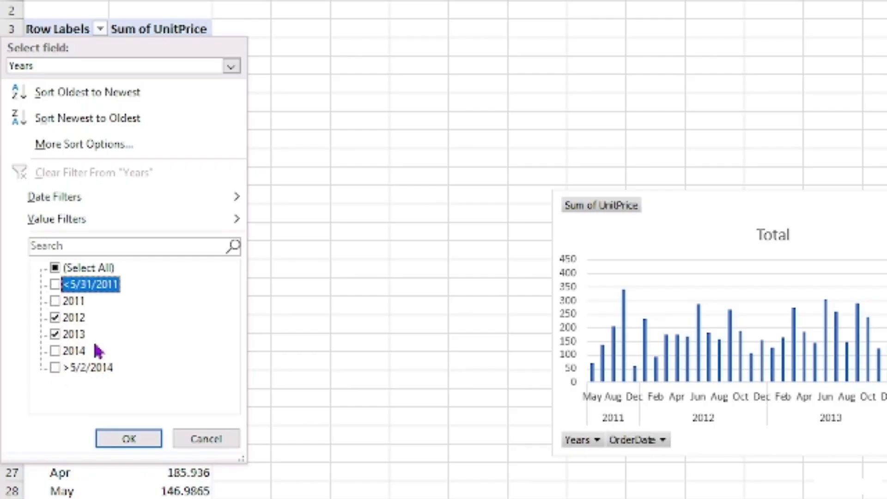
{"action": "left_click", "coordinate": [127, 439]}
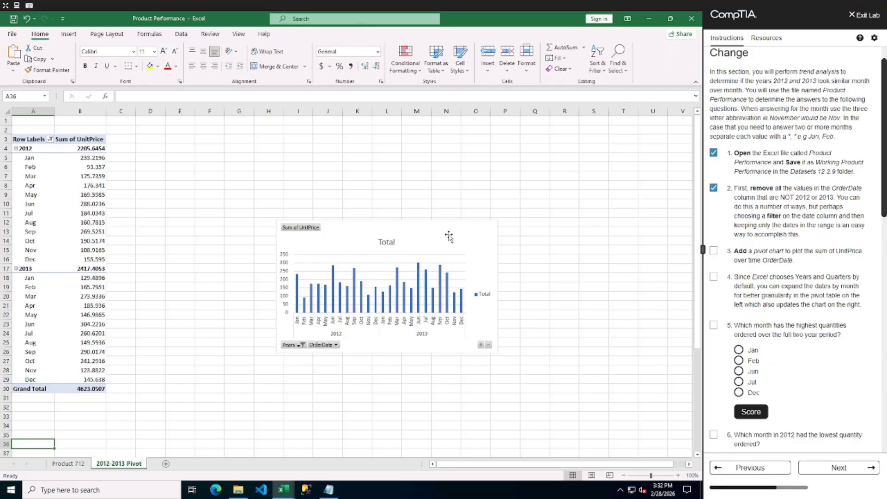
Change the pivot chart type to Line with Markers.
{"action": "left_click", "coordinate": [449, 236]}
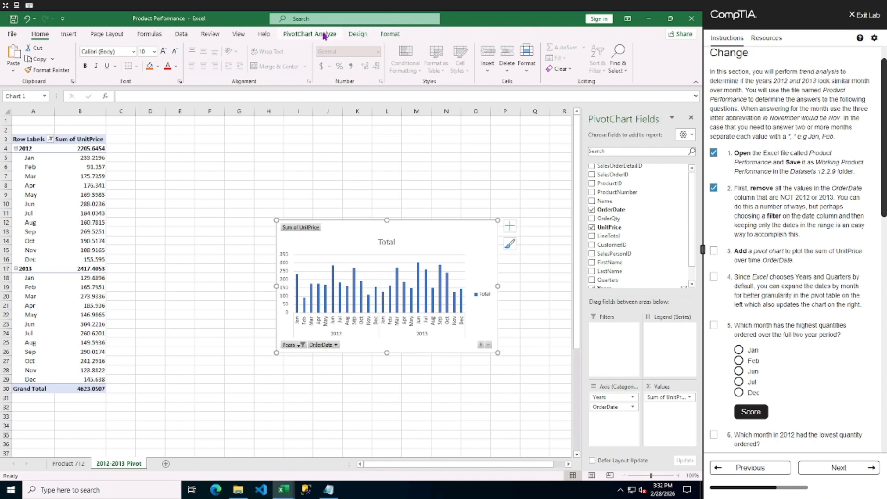
{"action": "left_click", "coordinate": [357, 34]}
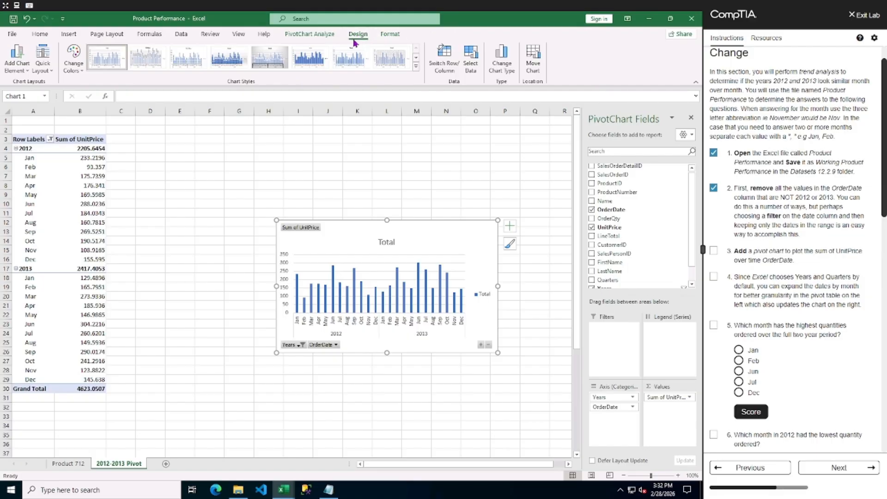
{"action": "left_click", "coordinate": [503, 58]}
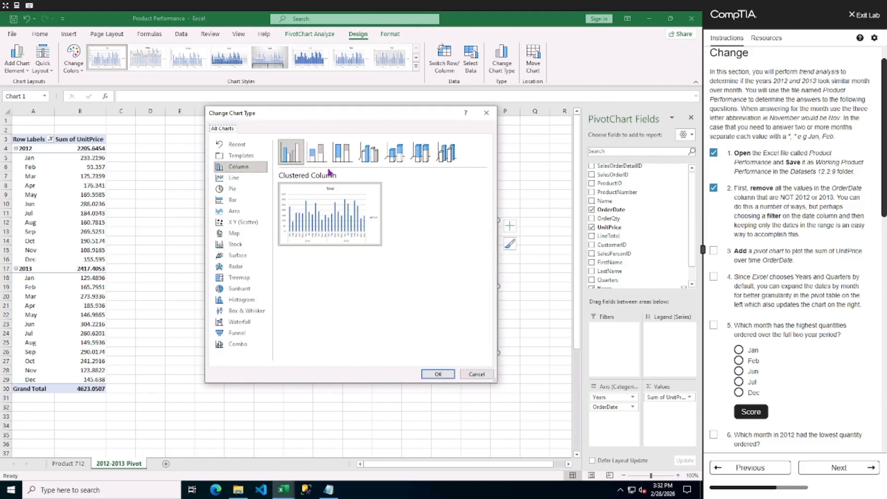
{"action": "left_click", "coordinate": [221, 178]}
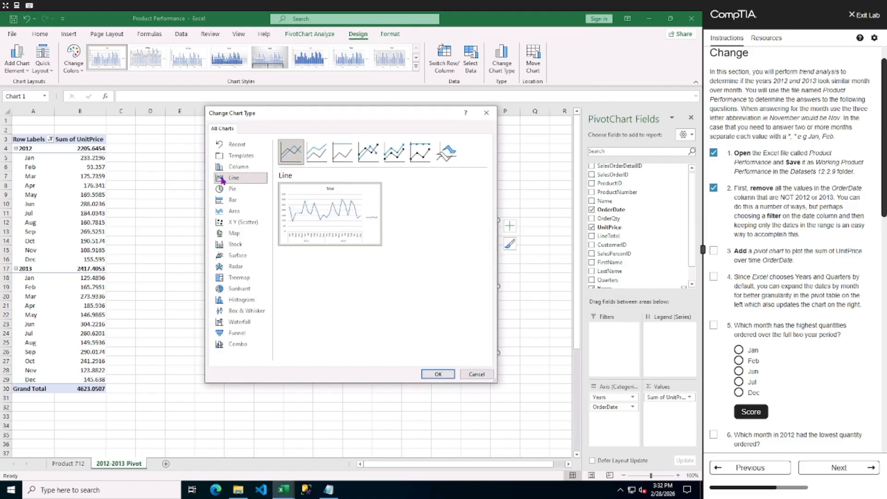
{"action": "left_click", "coordinate": [368, 152]}
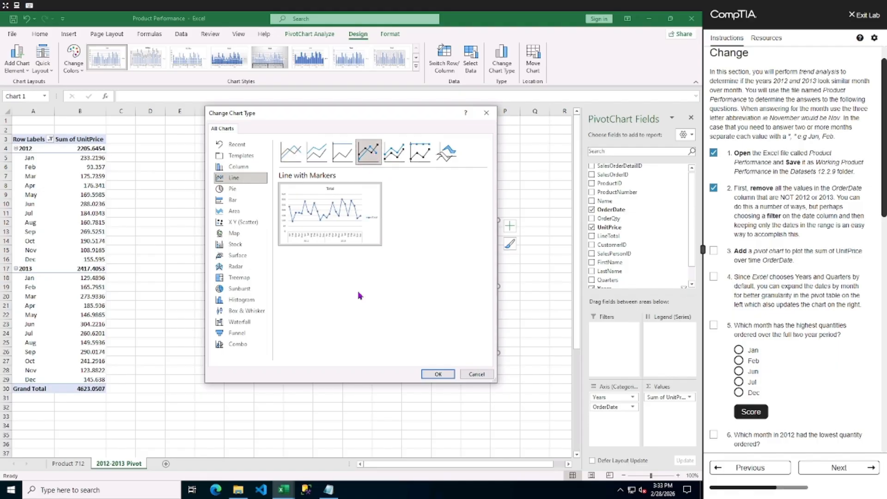
{"action": "left_click", "coordinate": [439, 374]}
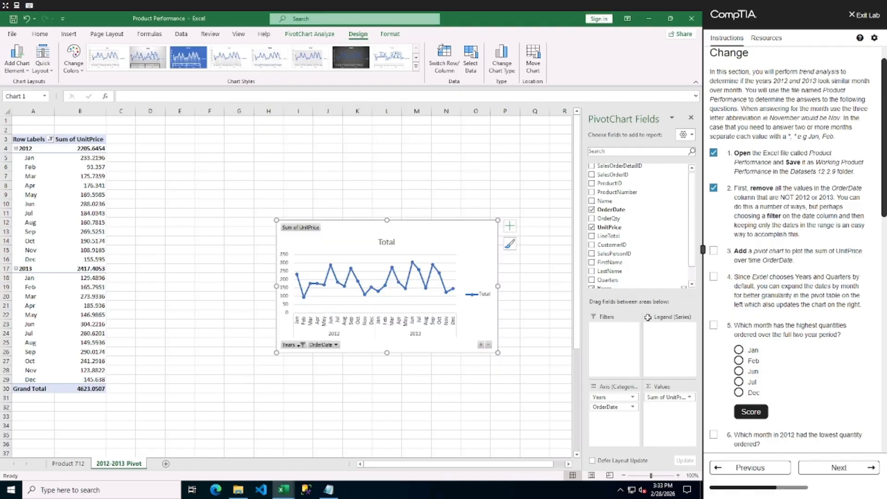
Check off lab tasks 3 and 4 as complete.
{"action": "left_click", "coordinate": [714, 251]}
{"action": "left_click", "coordinate": [713, 277]}
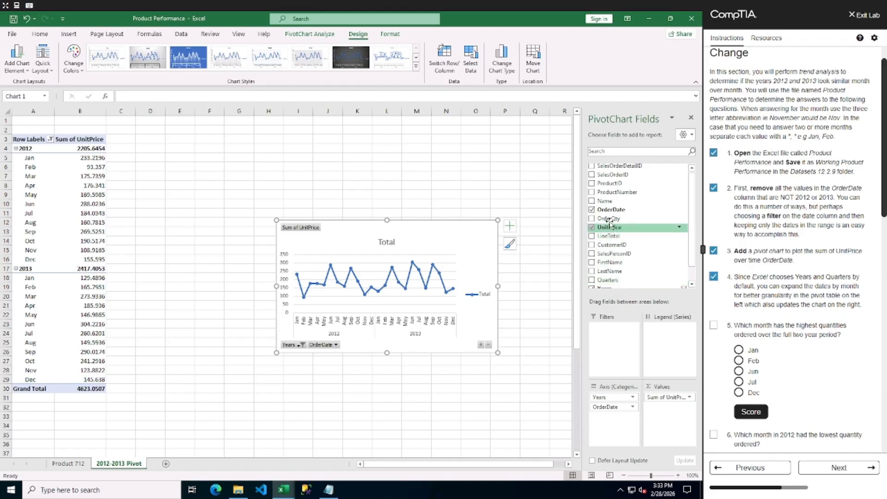
Replace Sum of UnitPrice with Sum of OrderQty in the pivot values and widen the chart.
{"action": "left_click_drag", "start_coordinate": [610, 220], "coordinate": [669, 360]}
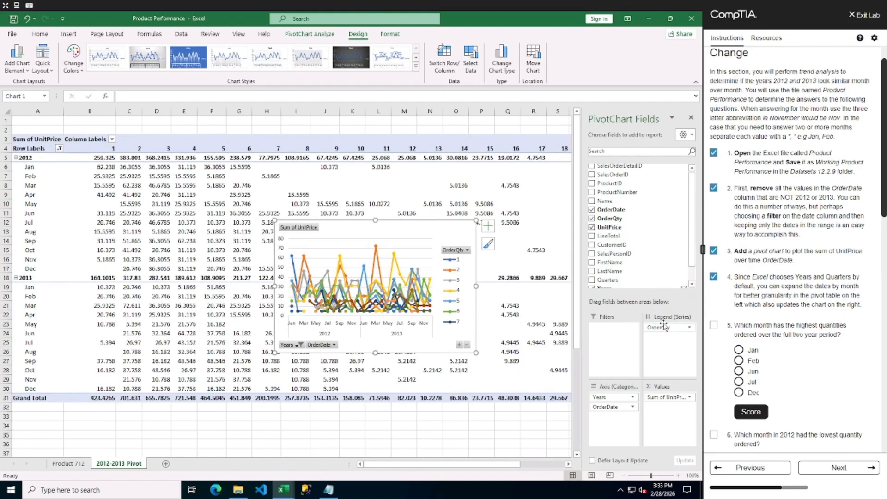
{"action": "left_click_drag", "start_coordinate": [656, 327], "coordinate": [668, 421]}
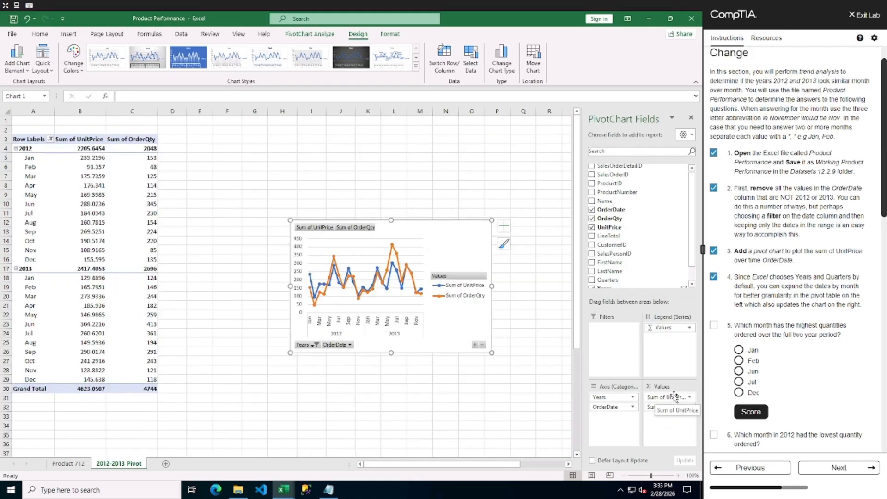
{"action": "left_click_drag", "start_coordinate": [674, 396], "coordinate": [535, 390]}
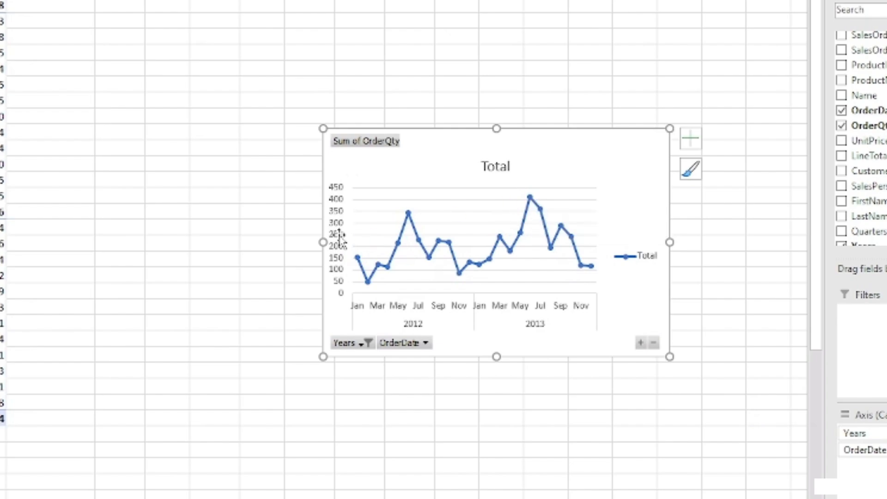
{"action": "left_click_drag", "start_coordinate": [321, 243], "coordinate": [179, 243]}
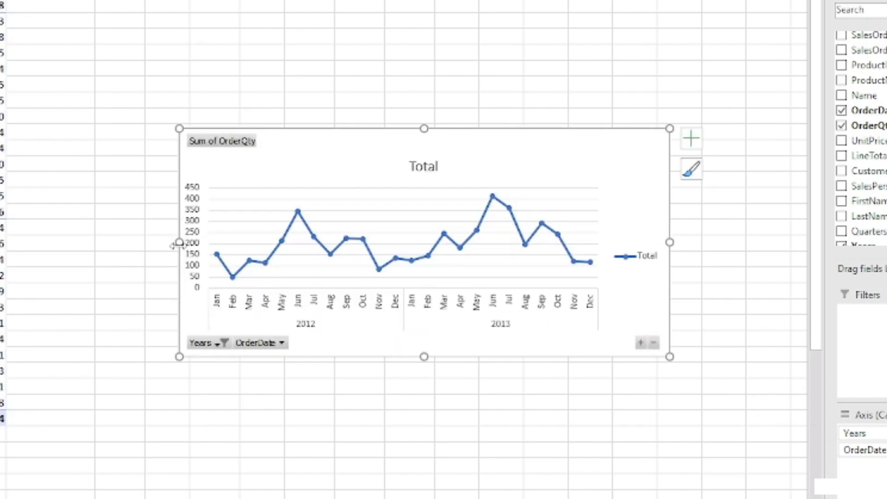
Answer question 5 with Jun and score it.
{"action": "mouse_move", "coordinate": [492, 204]}
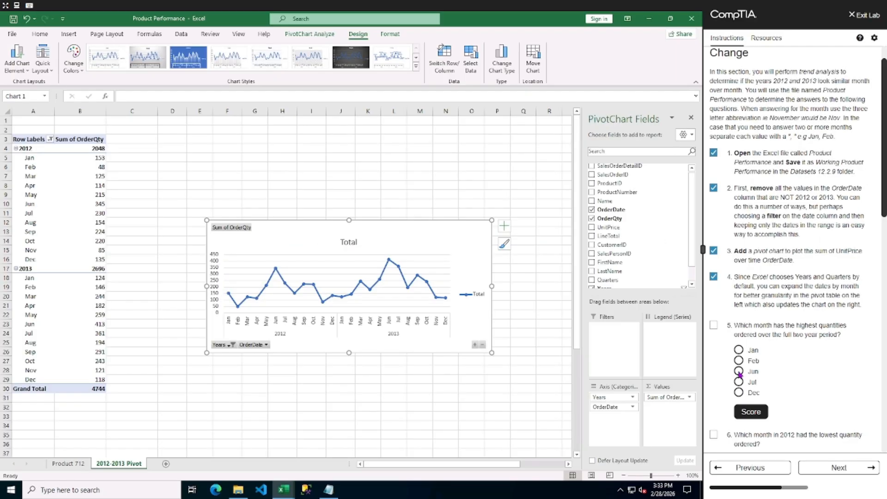
{"action": "left_click", "coordinate": [738, 371]}
{"action": "left_click", "coordinate": [751, 412]}
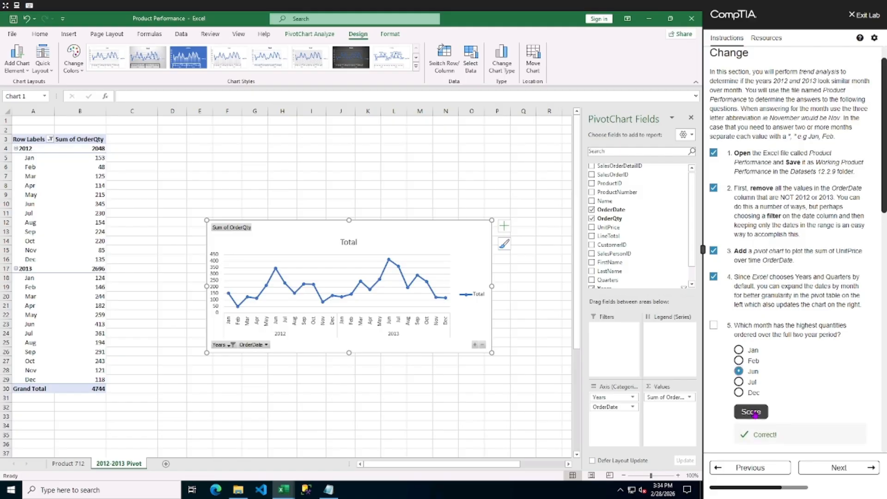
Answer question 6 with Feb, score it, and check it off.
{"action": "scroll", "coordinate": [739, 351], "scroll_direction": "down", "scroll_amount": 3}
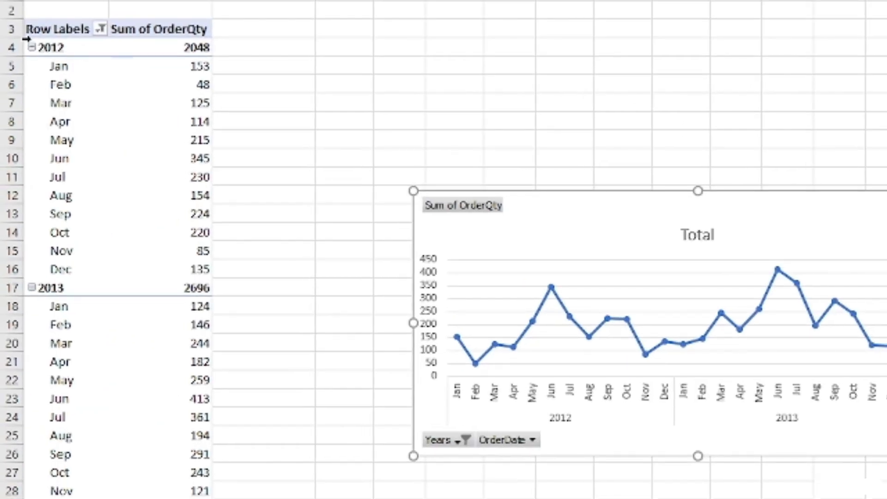
{"action": "left_click", "coordinate": [199, 85]}
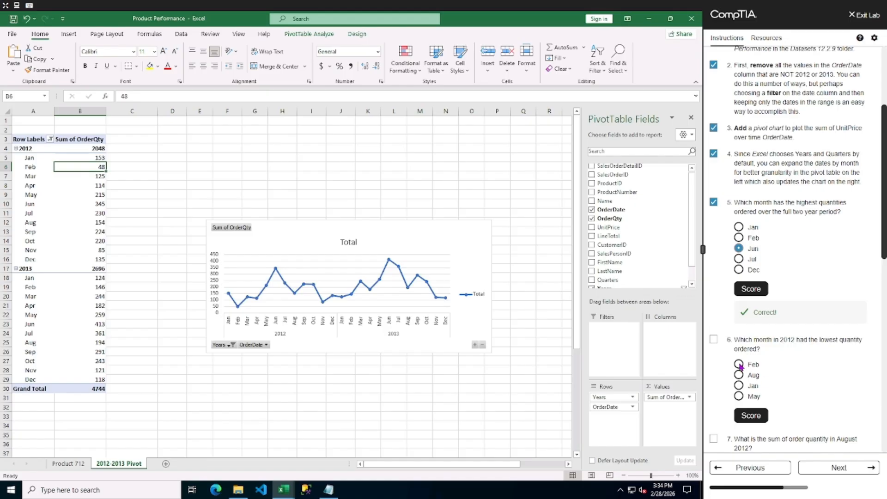
{"action": "left_click", "coordinate": [738, 365]}
{"action": "left_click", "coordinate": [750, 415]}
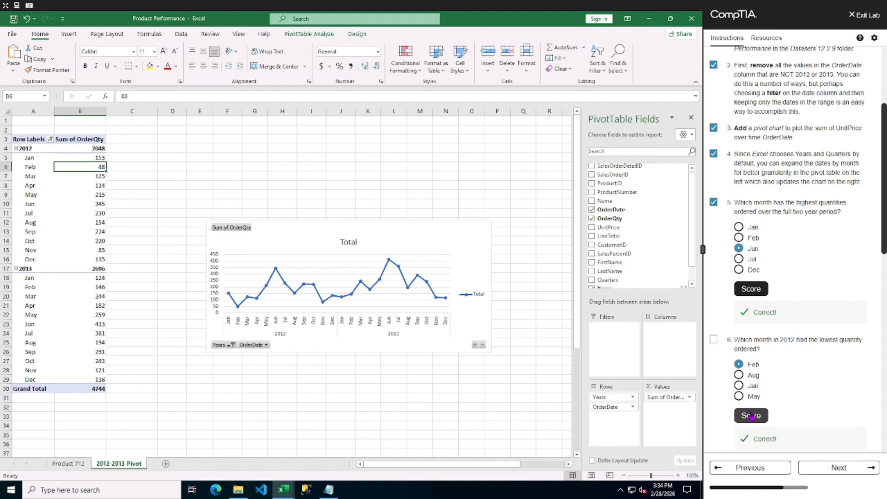
{"action": "left_click", "coordinate": [714, 340]}
Answer question 7 with 154 and score it.
{"action": "scroll", "coordinate": [714, 351], "scroll_direction": "down", "scroll_amount": 3}
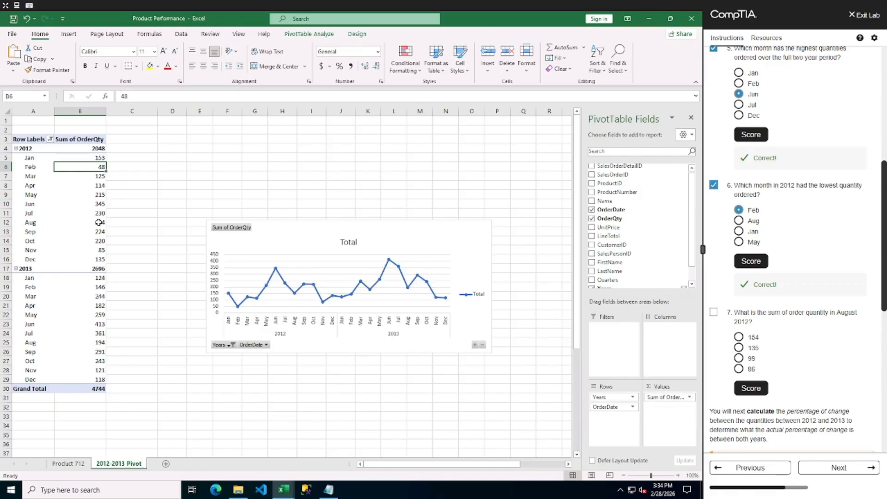
{"action": "mouse_move", "coordinate": [99, 222]}
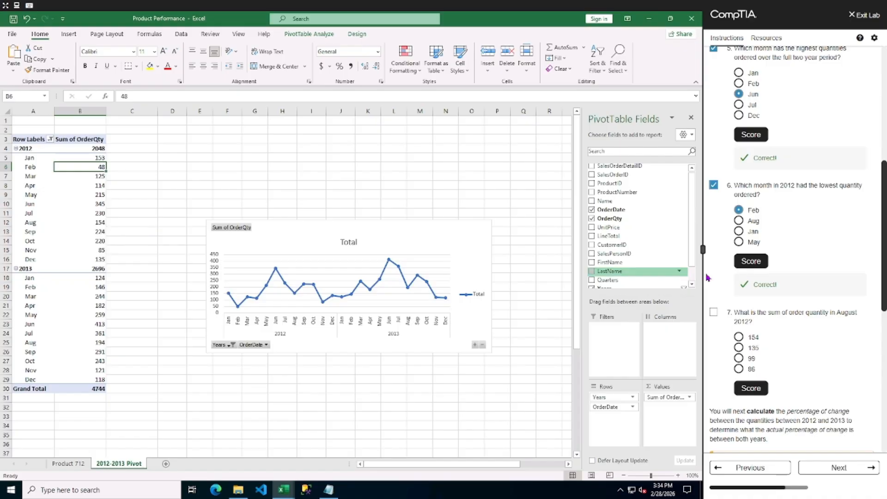
{"action": "left_click", "coordinate": [739, 337]}
{"action": "left_click", "coordinate": [751, 388]}
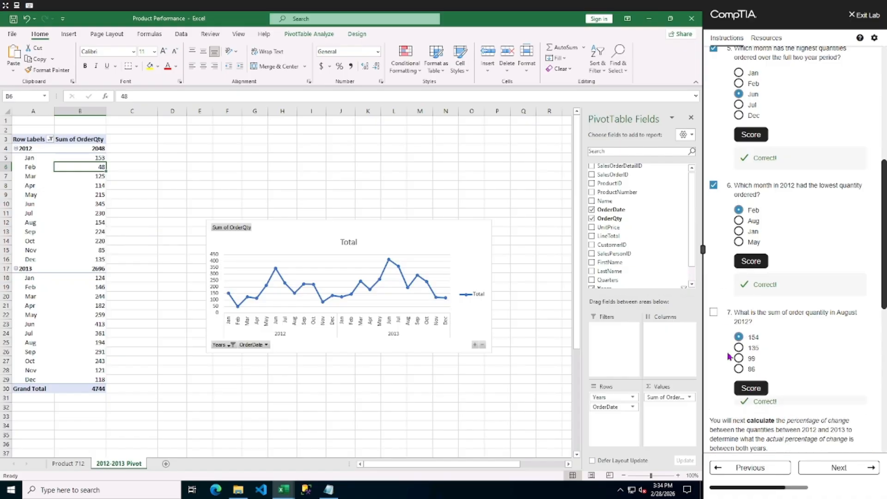
Move the Years field from the pivot rows to the columns so 2012 and 2013 sit side by side.
{"action": "scroll", "coordinate": [806, 350], "scroll_direction": "down", "scroll_amount": 5}
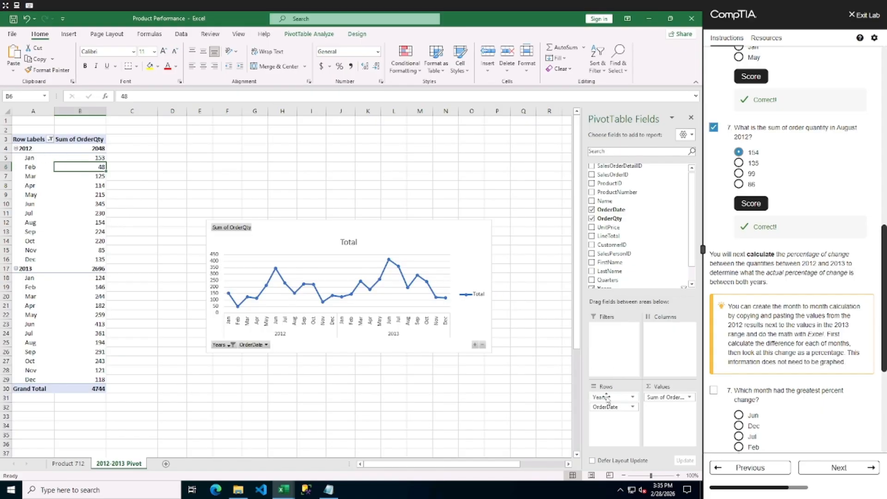
{"action": "left_click_drag", "start_coordinate": [606, 398], "coordinate": [628, 365]}
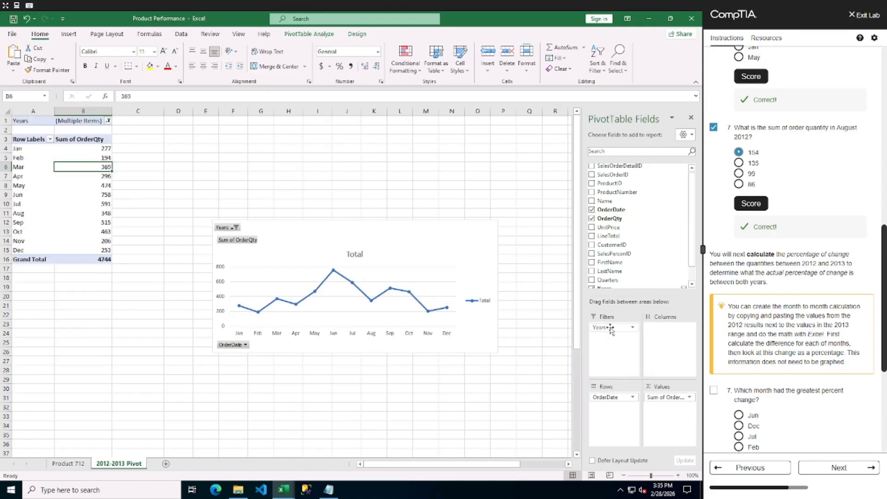
{"action": "left_click_drag", "start_coordinate": [610, 327], "coordinate": [669, 330]}
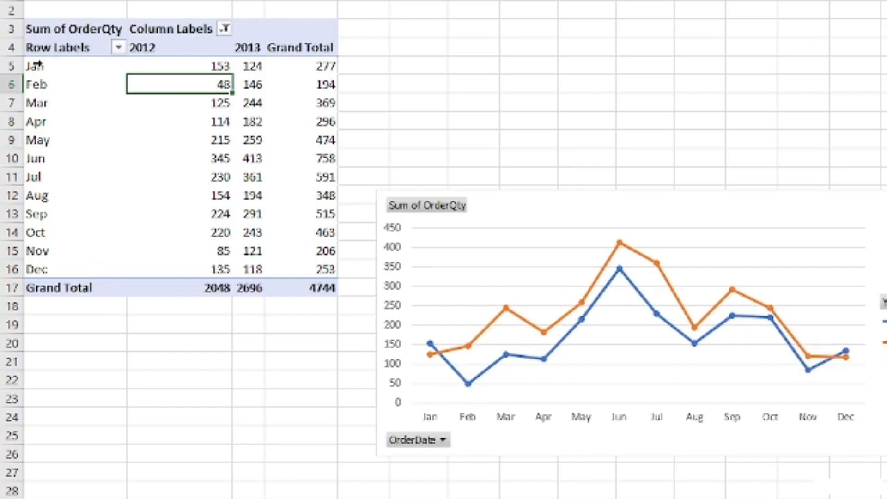
Copy the monthly labels with their 2012 and 2013 quantities and paste them starting at cell A24.
{"action": "left_click_drag", "start_coordinate": [70, 66], "coordinate": [260, 106]}
{"action": "left_click_drag", "start_coordinate": [260, 158], "coordinate": [258, 267]}
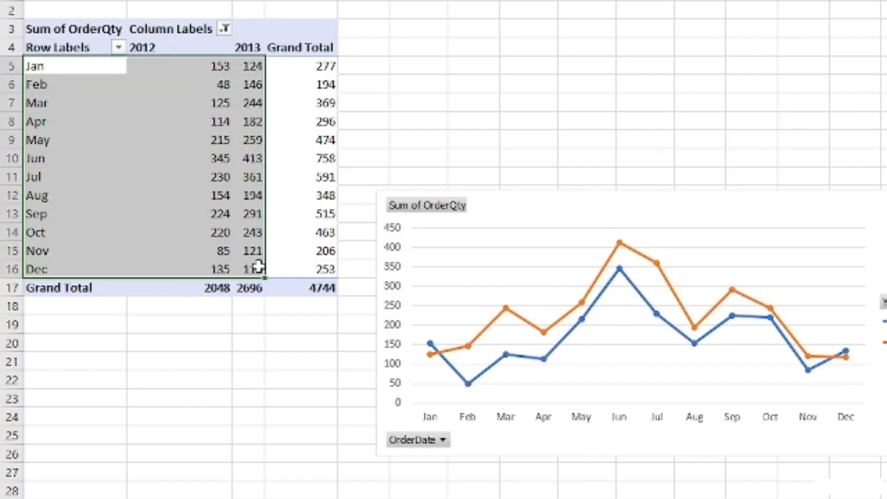
{"action": "key", "text": "ctrl+c"}
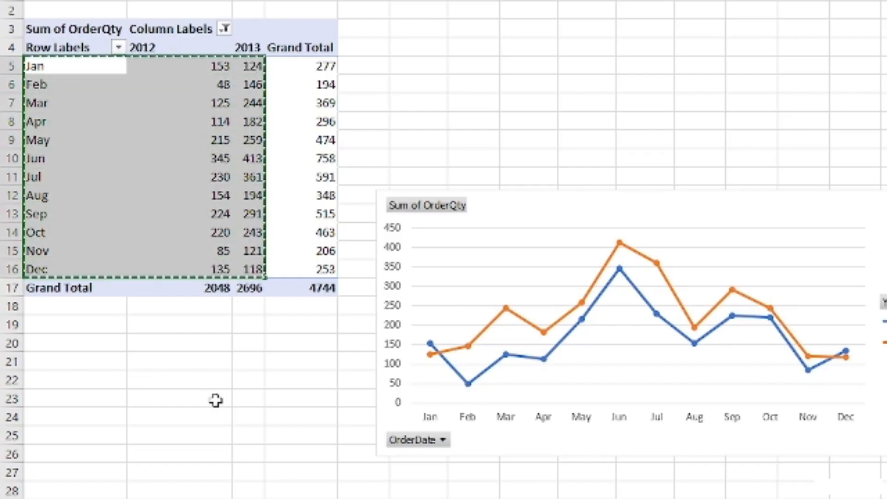
{"action": "left_click", "coordinate": [86, 417]}
{"action": "key", "text": "ctrl+v"}
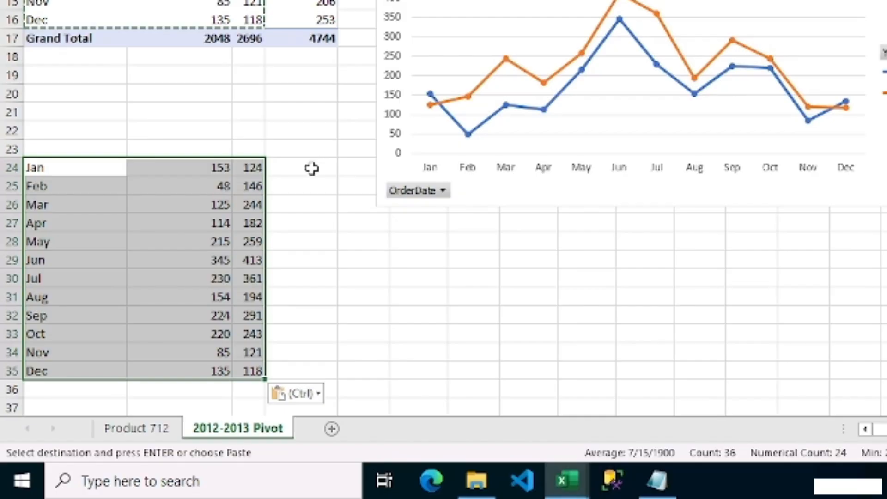
Enter the header % Change in cell D23.
{"action": "left_click", "coordinate": [311, 167]}
{"action": "left_click", "coordinate": [310, 146]}
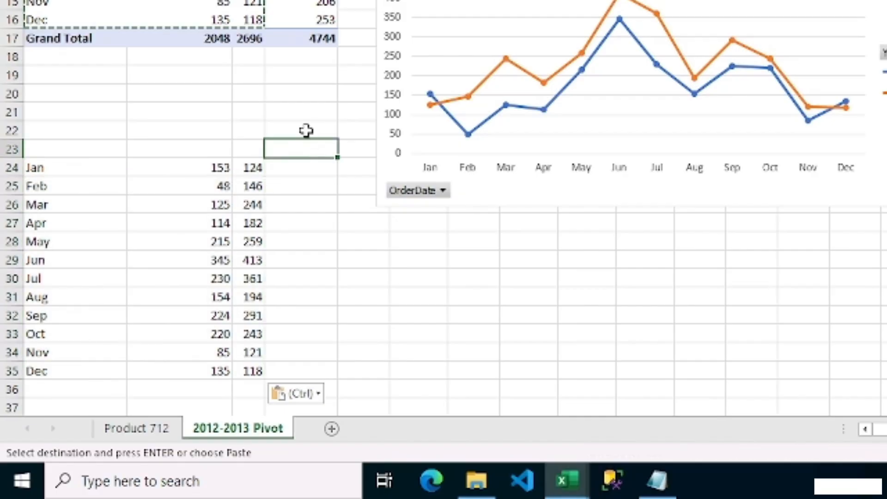
{"action": "type", "text": "% "}
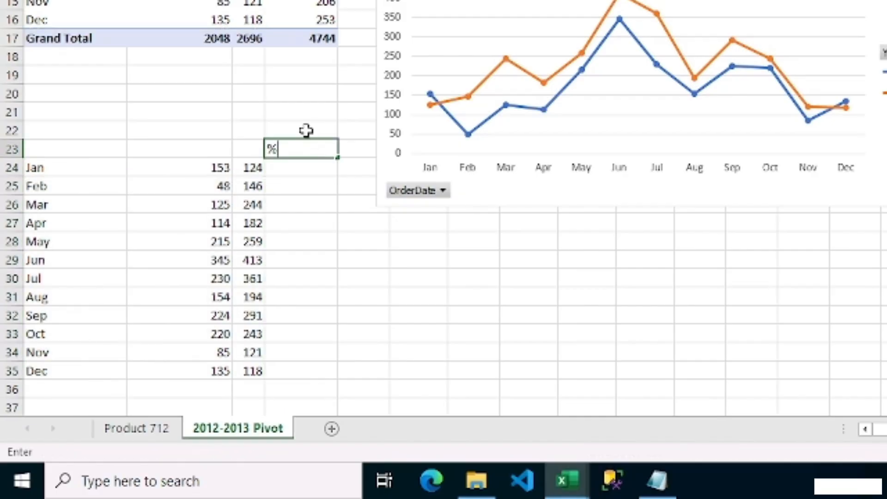
{"action": "type", "text": "Change"}
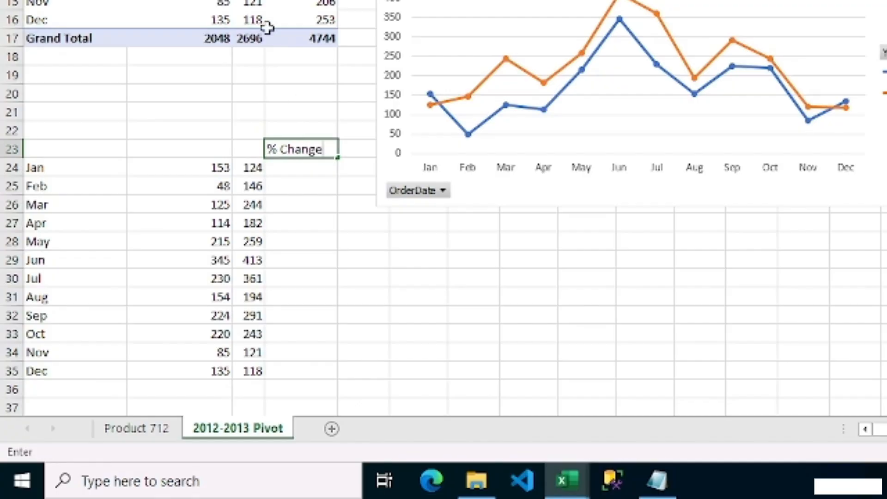
Enter a formula in D24 dividing the Jan 2013 minus 2012 difference by the 2012 value: =(C24-B24)/B24.
{"action": "key", "text": "Return"}
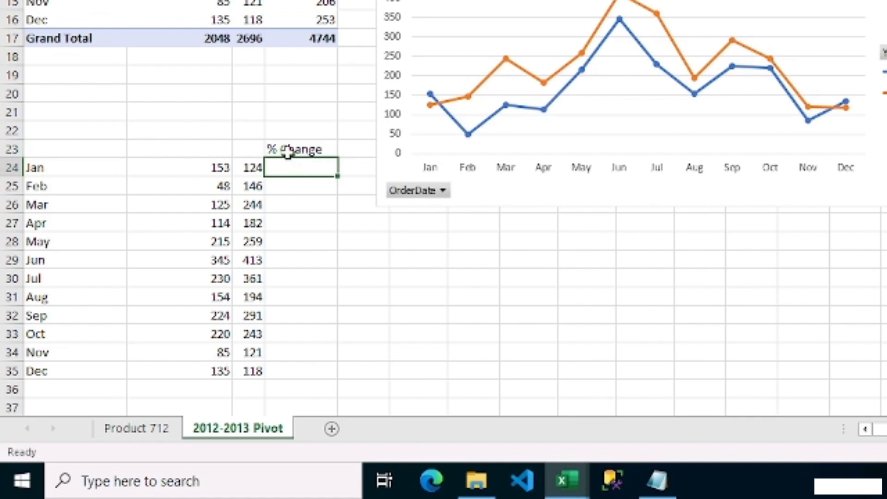
{"action": "type", "text": "=("}
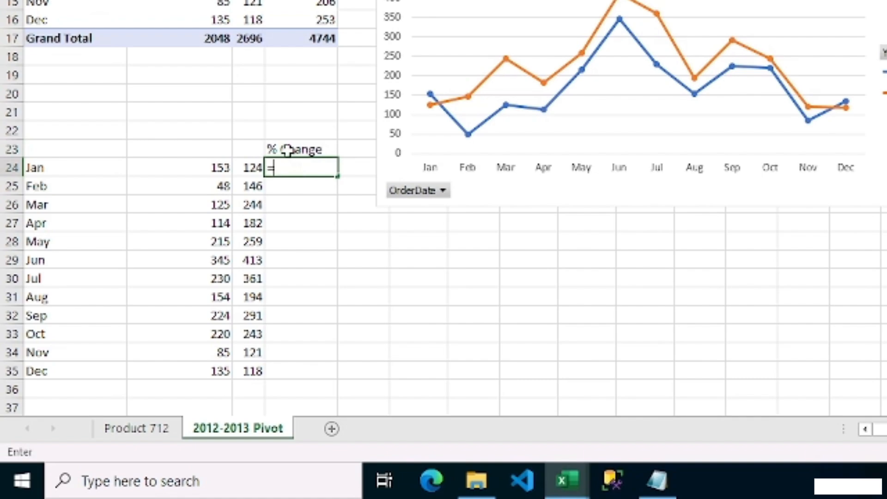
{"action": "left_click", "coordinate": [251, 167]}
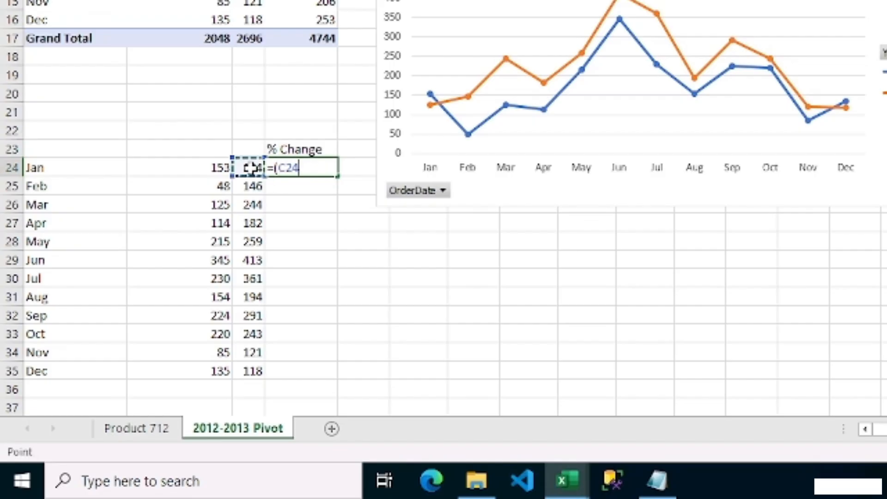
{"action": "type", "text": "-"}
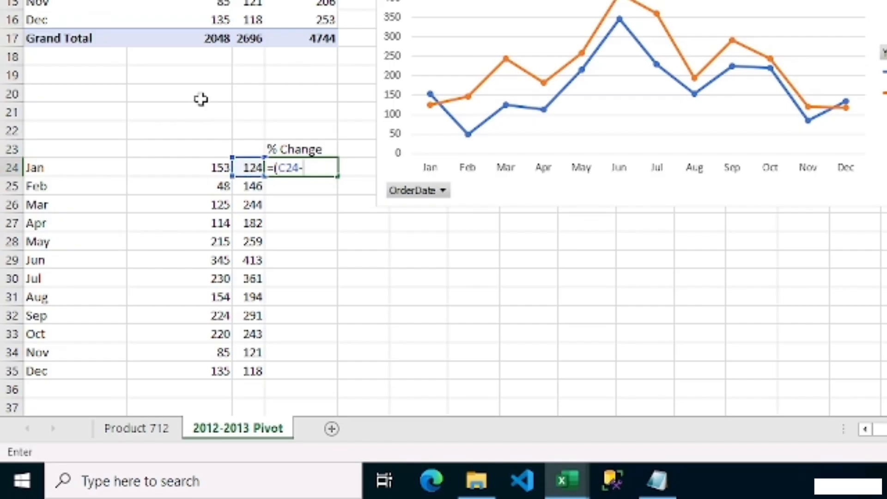
{"action": "left_click", "coordinate": [213, 167]}
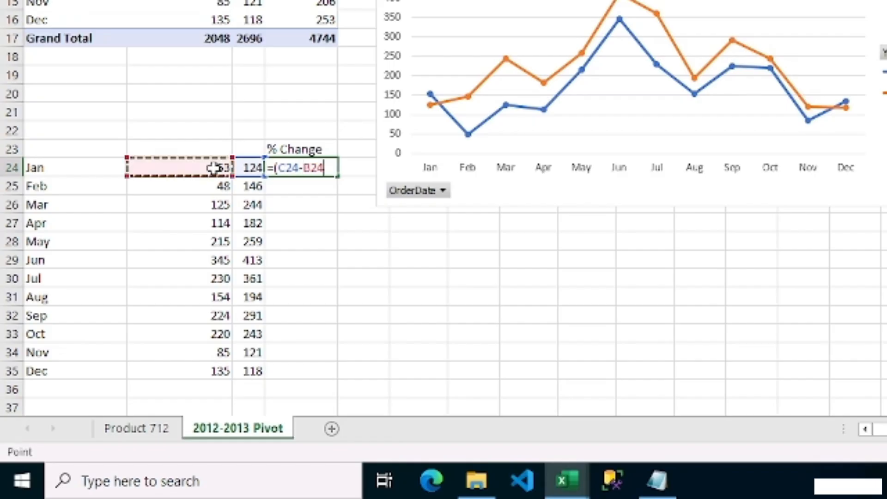
{"action": "type", "text": ")"}
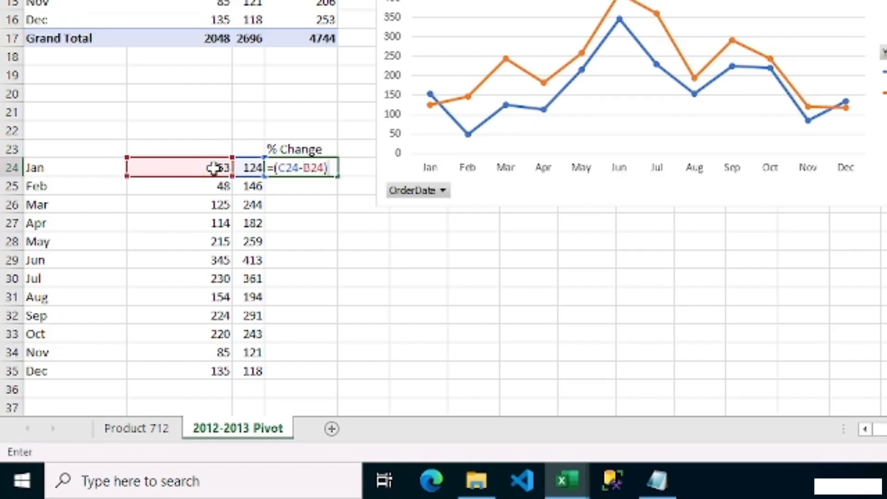
{"action": "type", "text": "/"}
{"action": "left_click", "coordinate": [213, 164]}
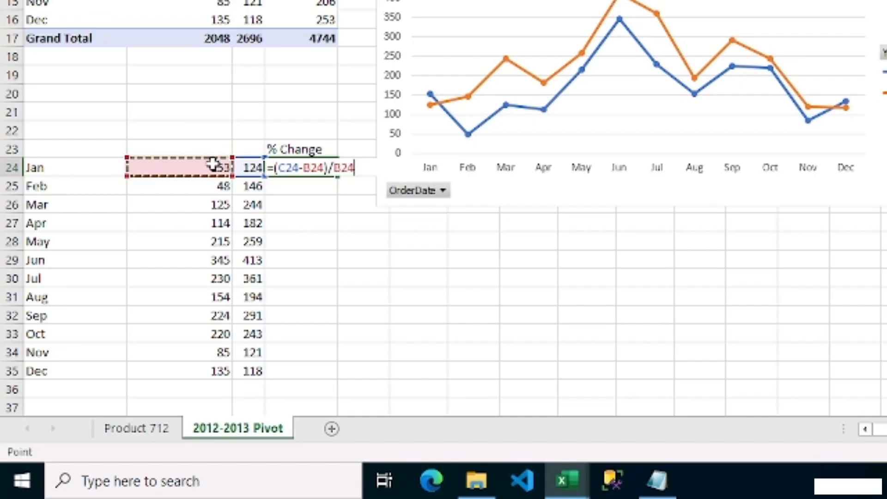
{"action": "key", "text": "Return"}
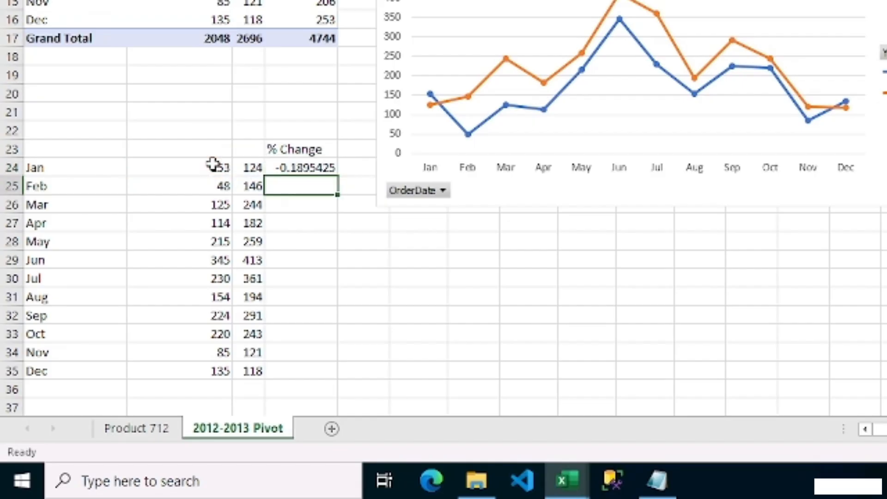
Format D24 as a percentage and fill the formula down through D35 for all months.
{"action": "left_click", "coordinate": [302, 168]}
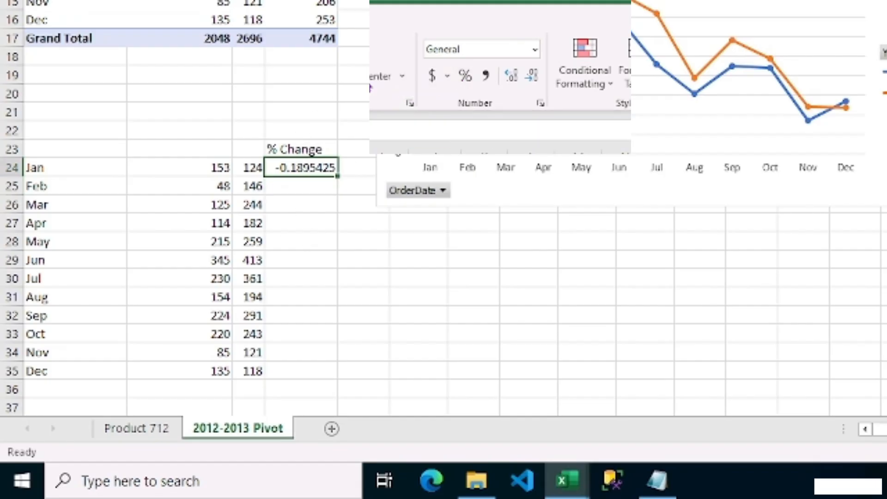
{"action": "left_click", "coordinate": [465, 76]}
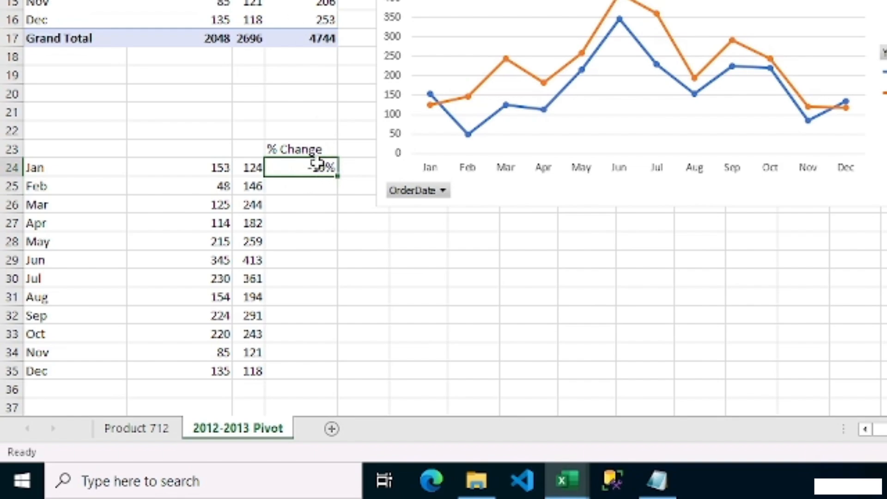
{"action": "left_click_drag", "start_coordinate": [340, 179], "coordinate": [322, 378]}
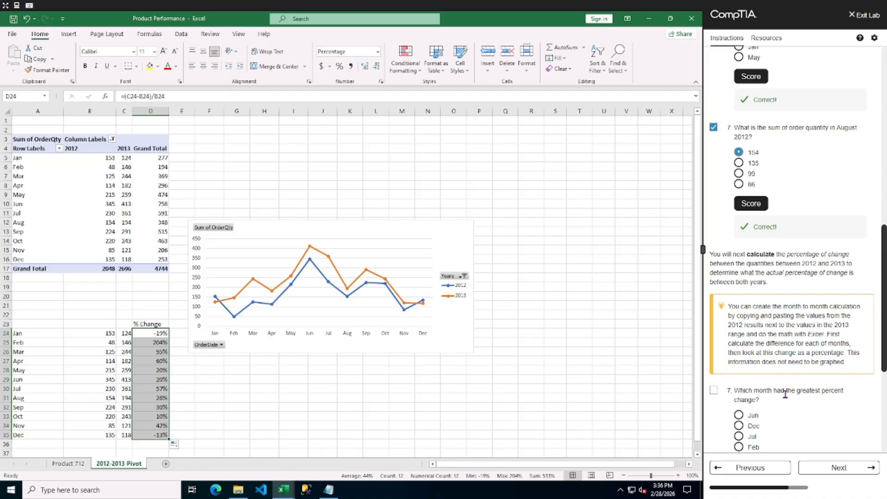
Answer the greatest-percent-change question with Feb and score it.
{"action": "scroll", "coordinate": [787, 394], "scroll_direction": "down", "scroll_amount": 2}
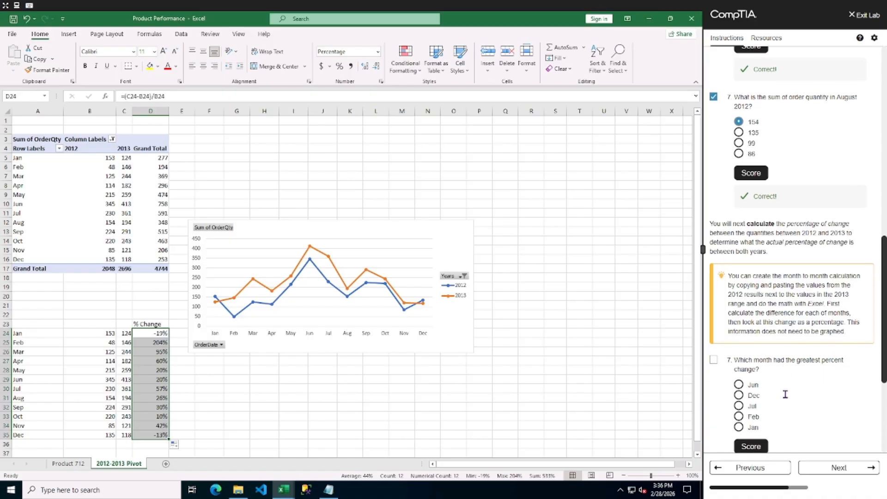
{"action": "scroll", "coordinate": [785, 393], "scroll_direction": "down", "scroll_amount": 3}
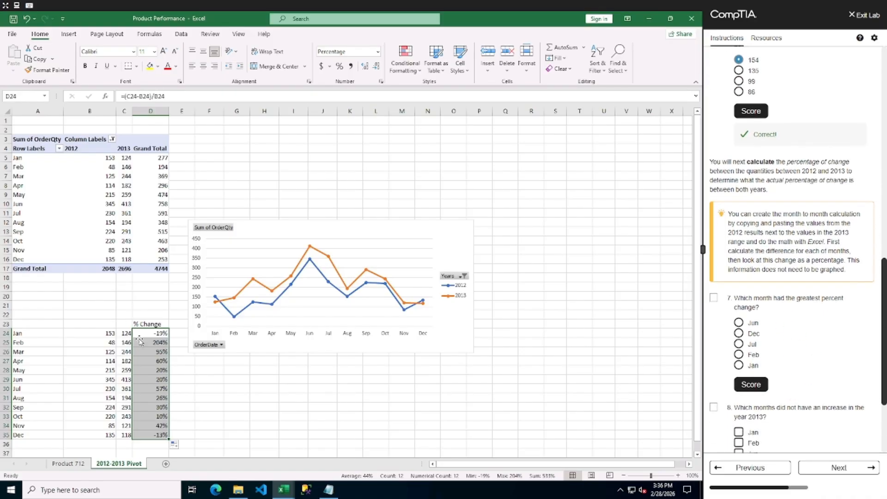
{"action": "left_click", "coordinate": [164, 344]}
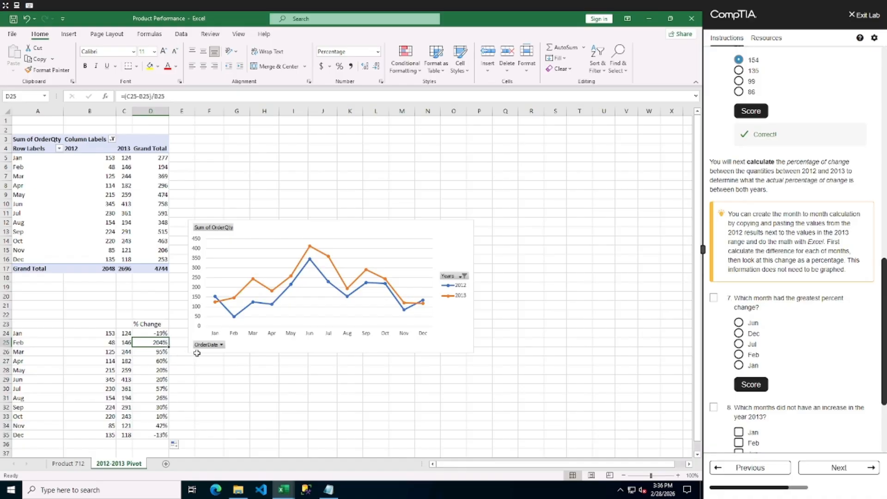
{"action": "left_click", "coordinate": [739, 354]}
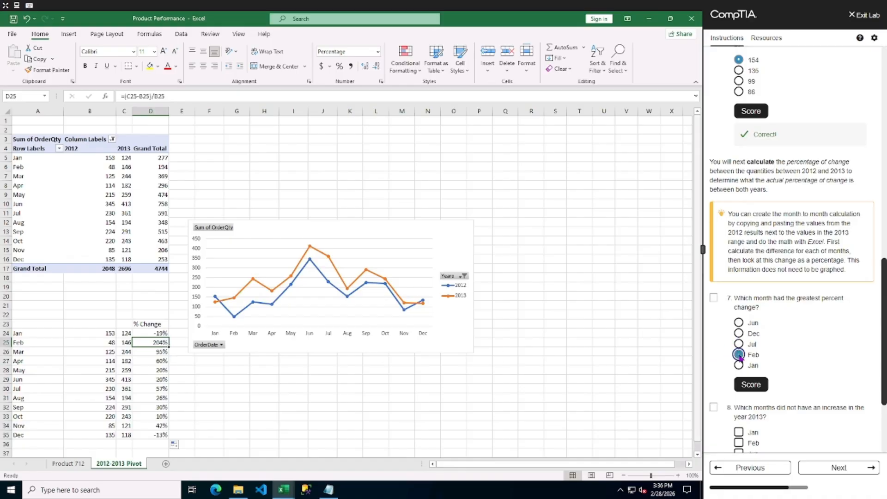
{"action": "left_click", "coordinate": [750, 384]}
{"action": "left_click", "coordinate": [713, 298]}
Answer question 8 with Jan and Dec as the months without an increase and score it.
{"action": "scroll", "coordinate": [829, 359], "scroll_direction": "down", "scroll_amount": 6}
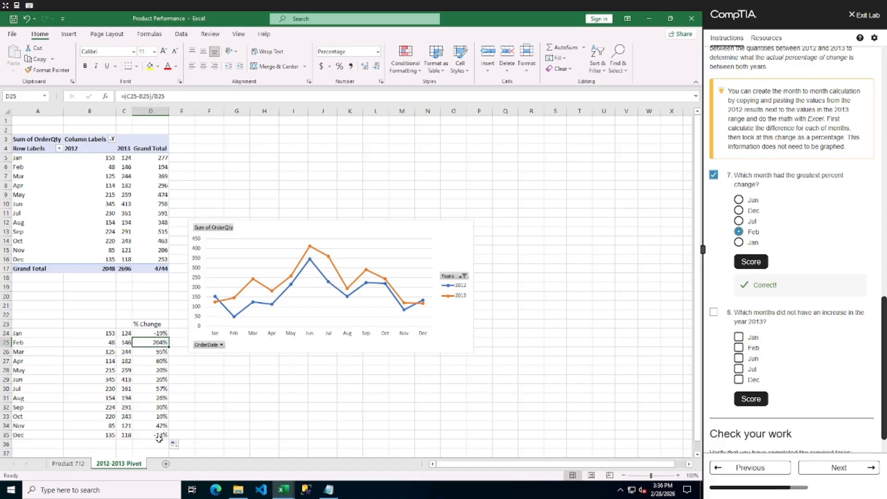
{"action": "left_click", "coordinate": [739, 338]}
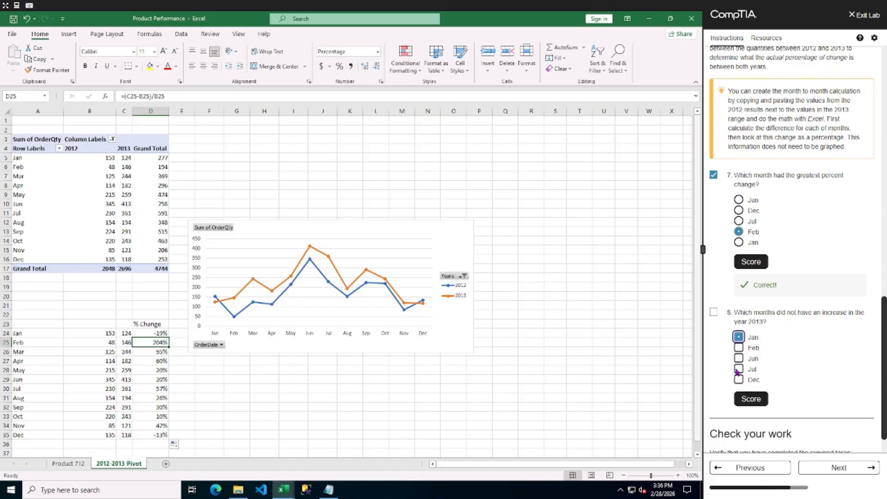
{"action": "left_click", "coordinate": [737, 380]}
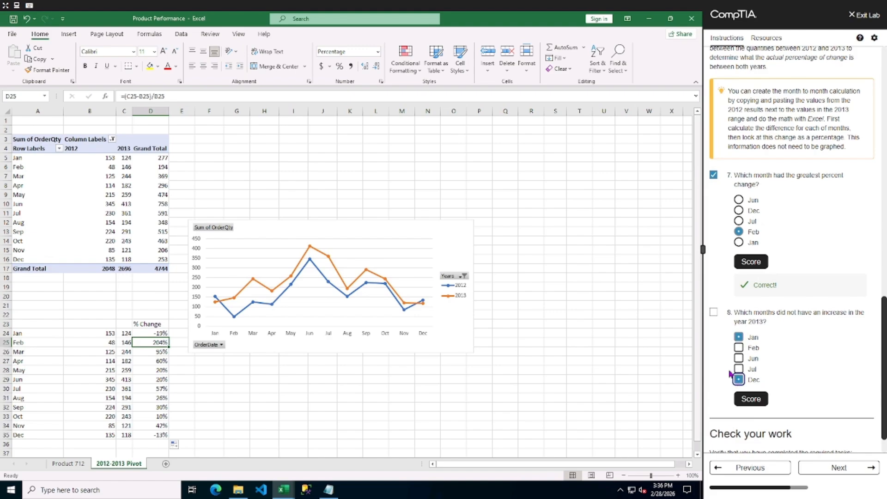
{"action": "left_click", "coordinate": [714, 312]}
{"action": "left_click", "coordinate": [752, 399]}
Mark the trend analysis task as performed and advance to the next lab page.
{"action": "scroll", "coordinate": [776, 369], "scroll_direction": "down", "scroll_amount": 1}
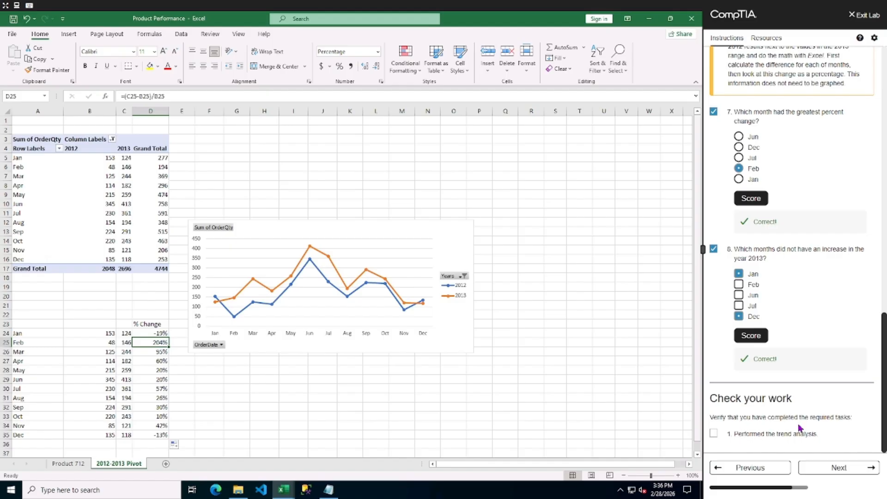
{"action": "left_click", "coordinate": [714, 434]}
{"action": "left_click", "coordinate": [836, 467]}
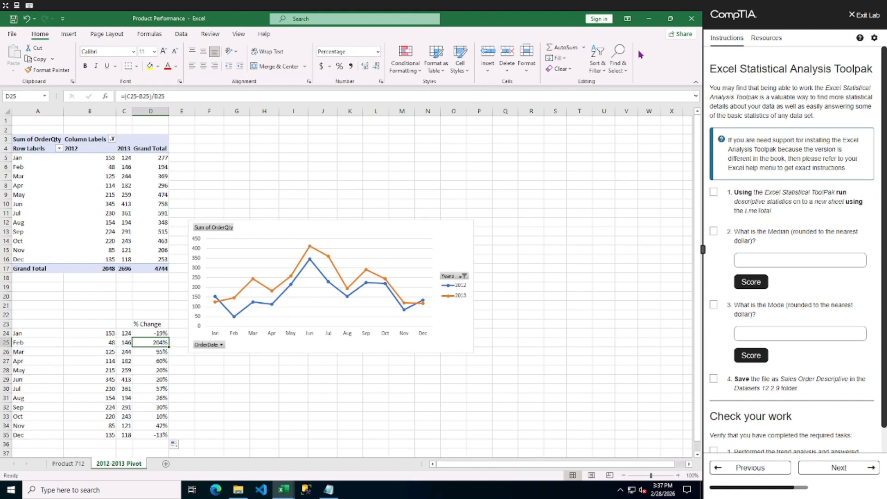
Enable the Analysis ToolPak add-in through Excel Options.
{"action": "left_click", "coordinate": [183, 35]}
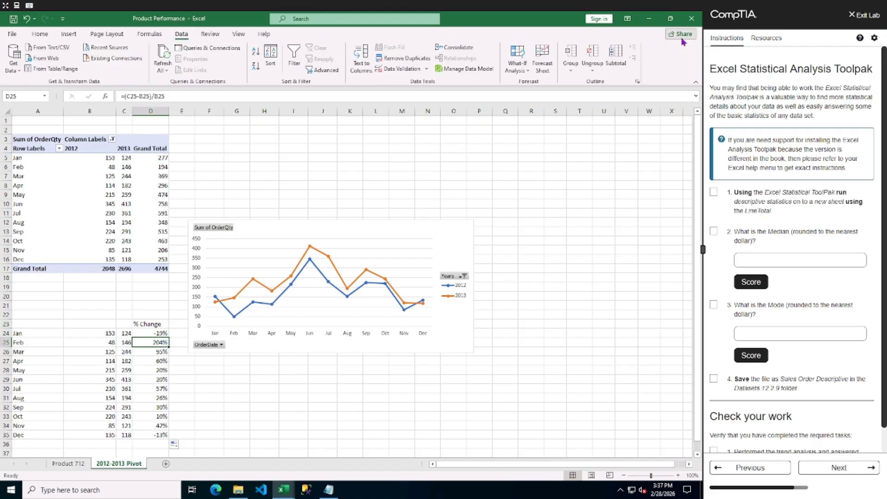
{"action": "left_click", "coordinate": [13, 35]}
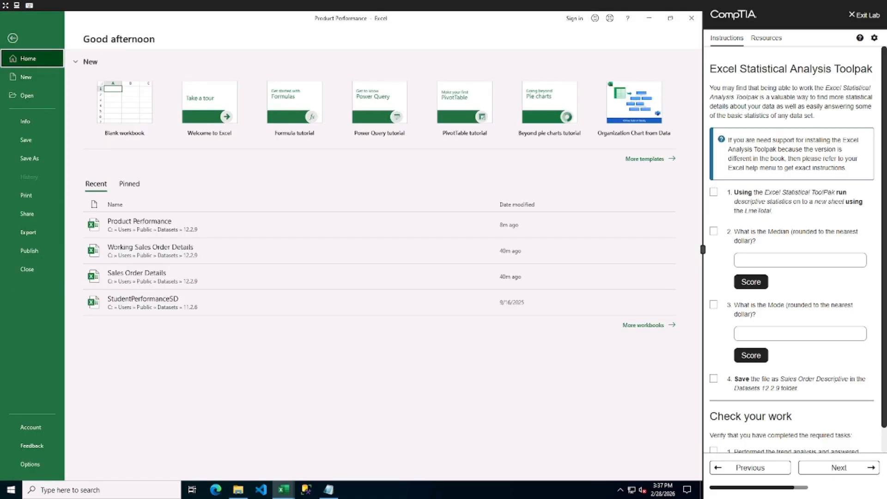
{"action": "left_click", "coordinate": [37, 465]}
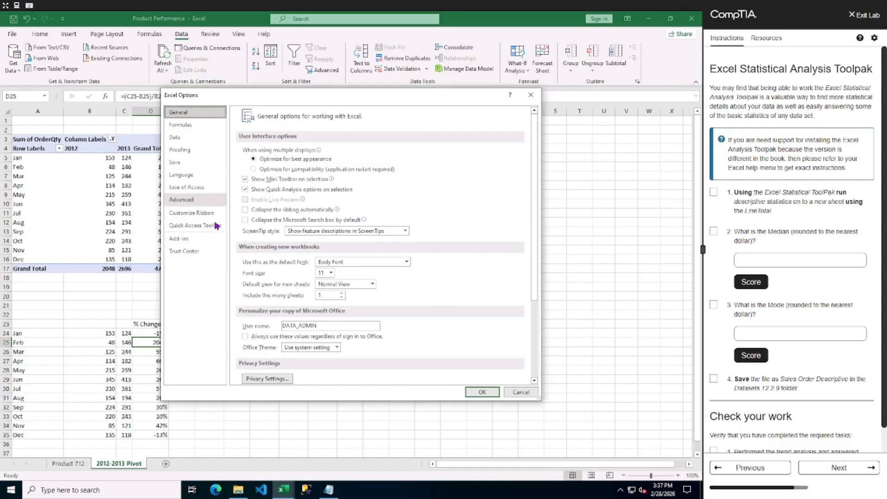
{"action": "left_click", "coordinate": [182, 240]}
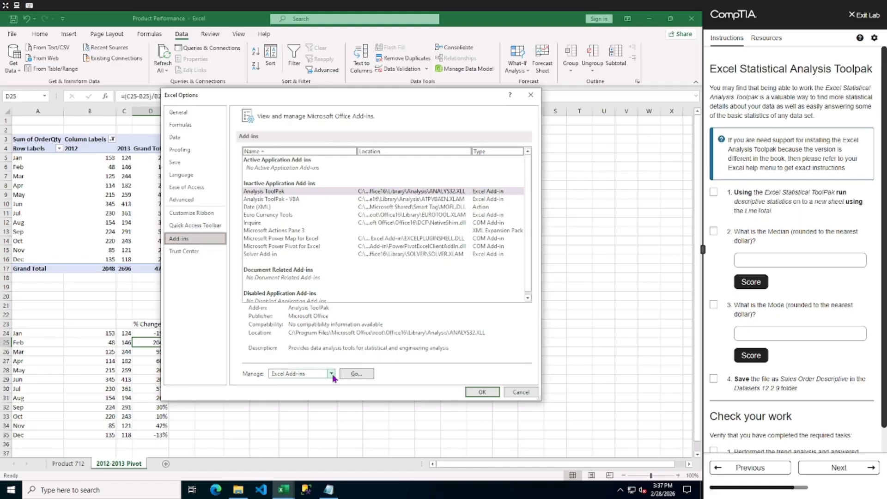
{"action": "left_click", "coordinate": [356, 373]}
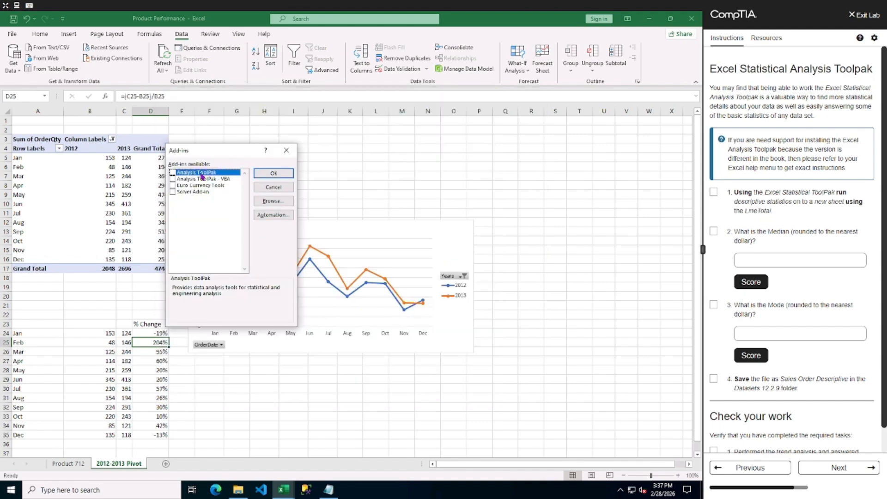
{"action": "left_click", "coordinate": [173, 173]}
{"action": "left_click", "coordinate": [265, 174]}
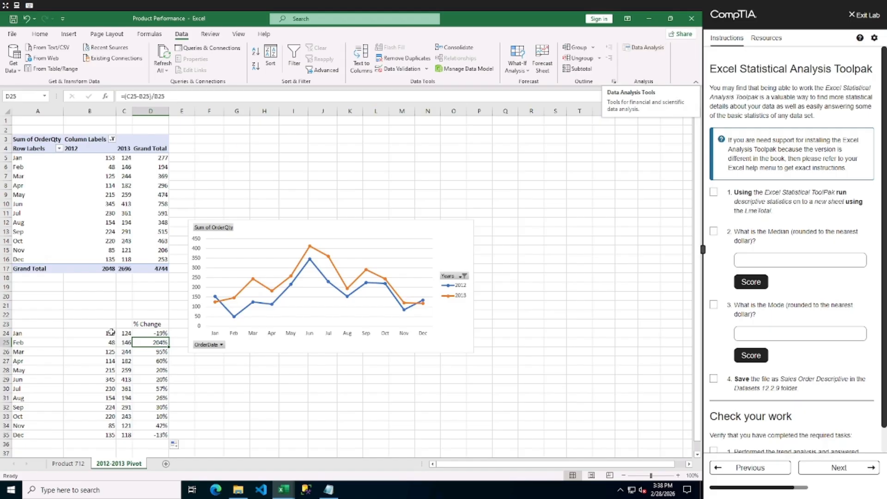
Select the LineTotal column on the Product 712 sheet and open the Descriptive Statistics analysis tool.
{"action": "left_click_drag", "start_coordinate": [110, 334], "coordinate": [125, 333]}
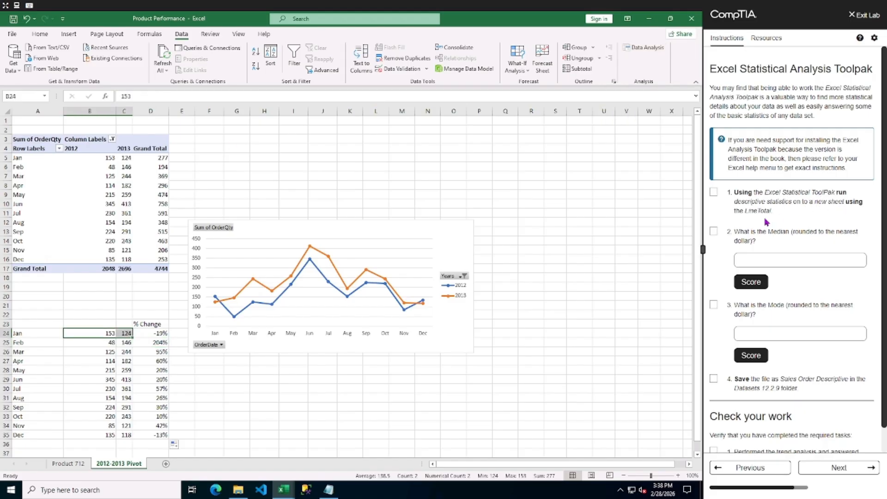
{"action": "left_click", "coordinate": [69, 463]}
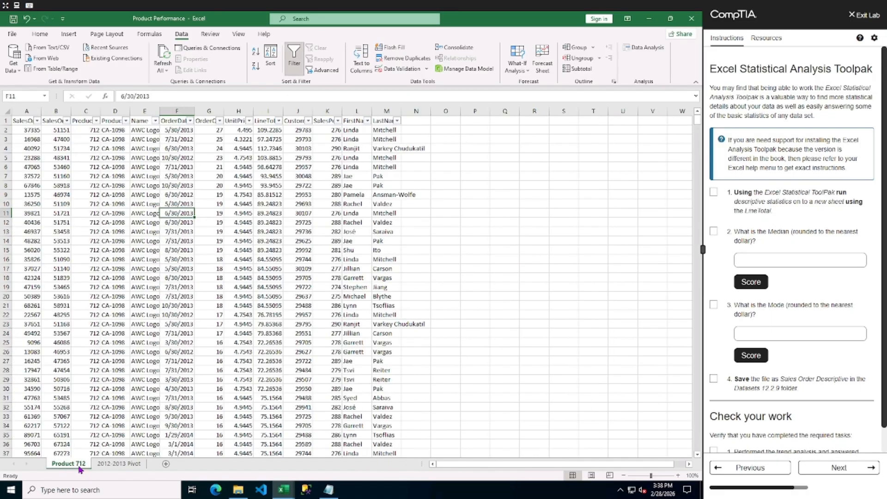
{"action": "left_click", "coordinate": [266, 120]}
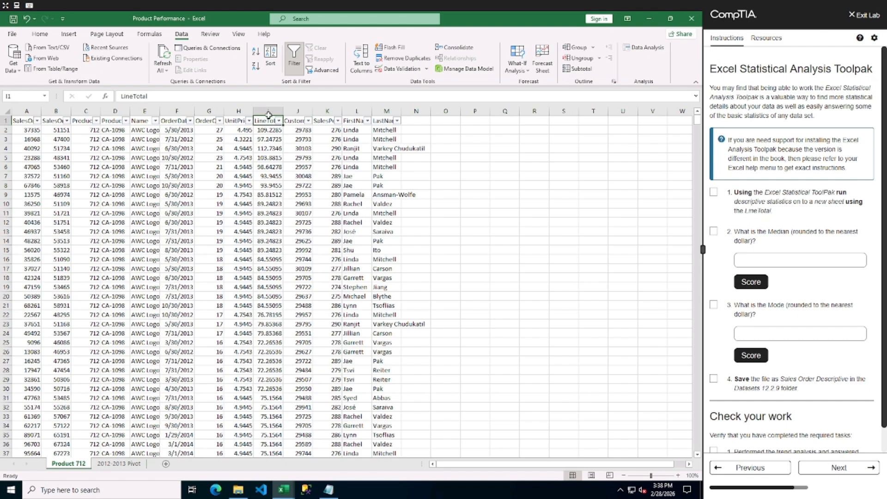
{"action": "left_click", "coordinate": [268, 111]}
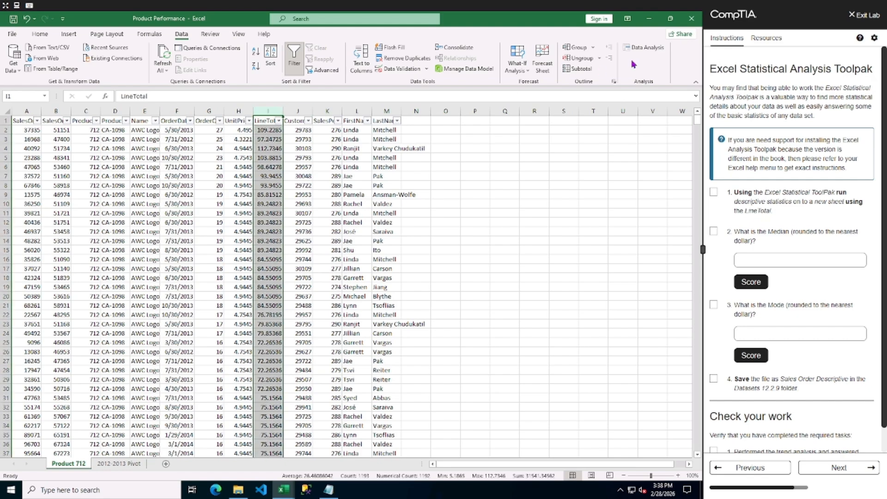
{"action": "left_click", "coordinate": [647, 51]}
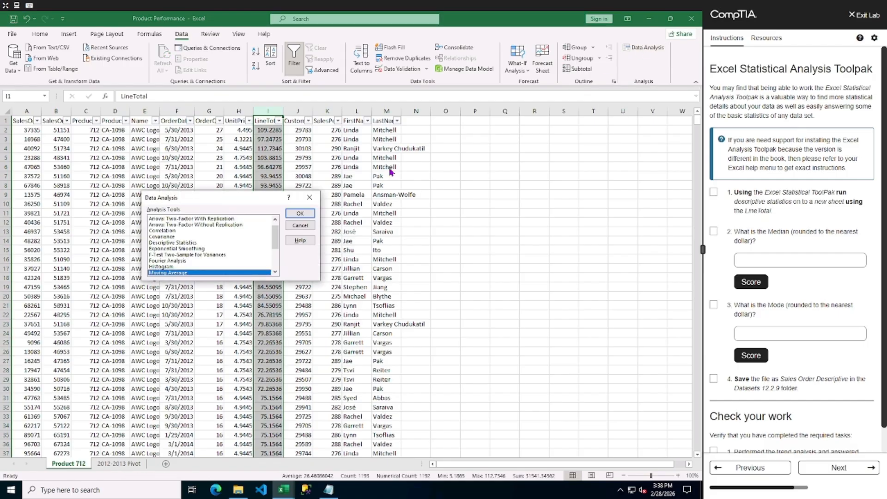
{"action": "scroll", "coordinate": [184, 242], "scroll_direction": "down", "scroll_amount": 3}
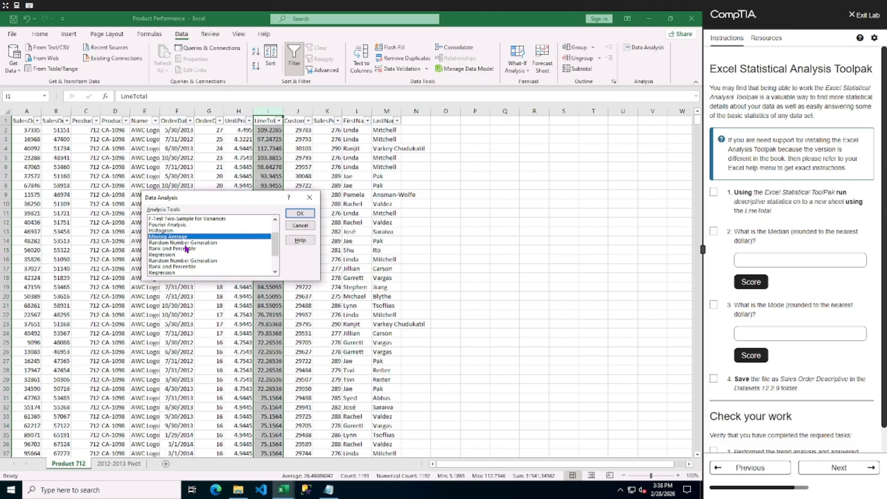
{"action": "scroll", "coordinate": [186, 254], "scroll_direction": "up", "scroll_amount": 2}
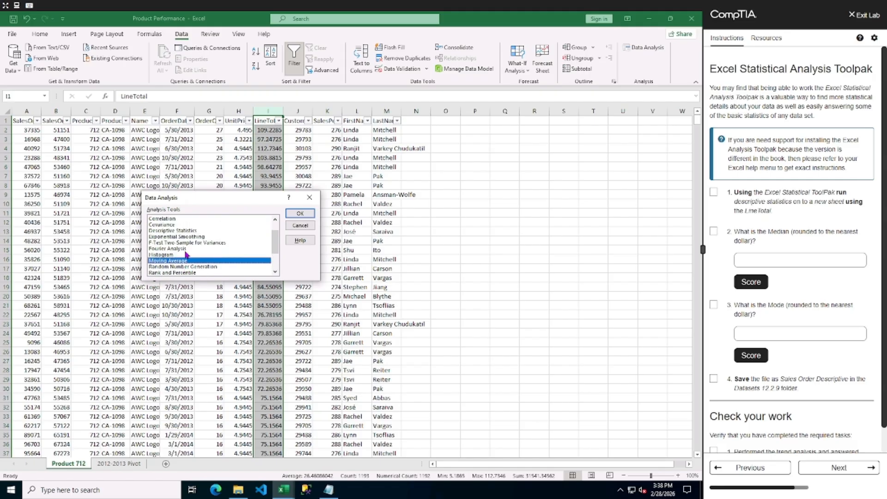
{"action": "left_click", "coordinate": [172, 231]}
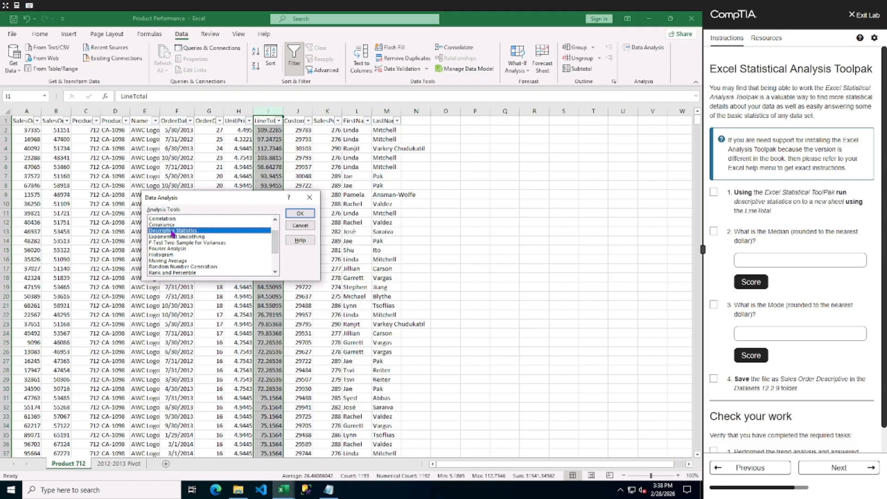
{"action": "left_click", "coordinate": [299, 214]}
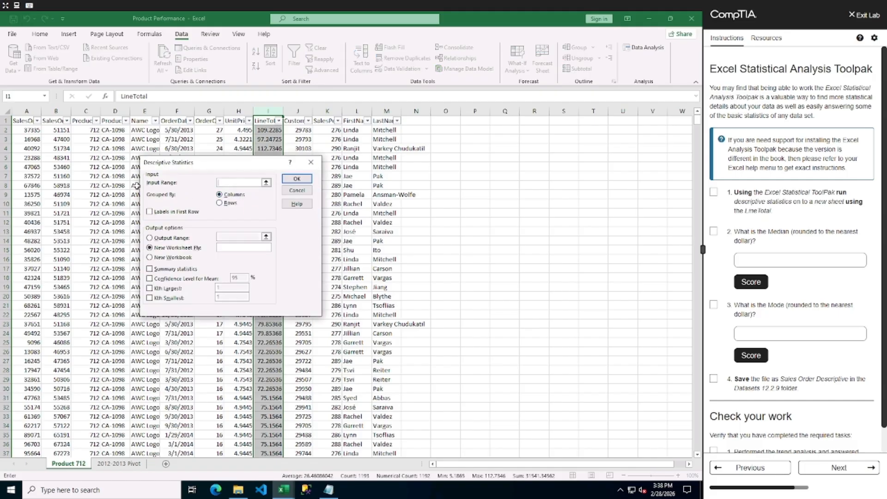
Run Descriptive Statistics on column I with labels in first row, summary statistics and 95% confidence level, output to a new worksheet.
{"action": "left_click", "coordinate": [266, 183]}
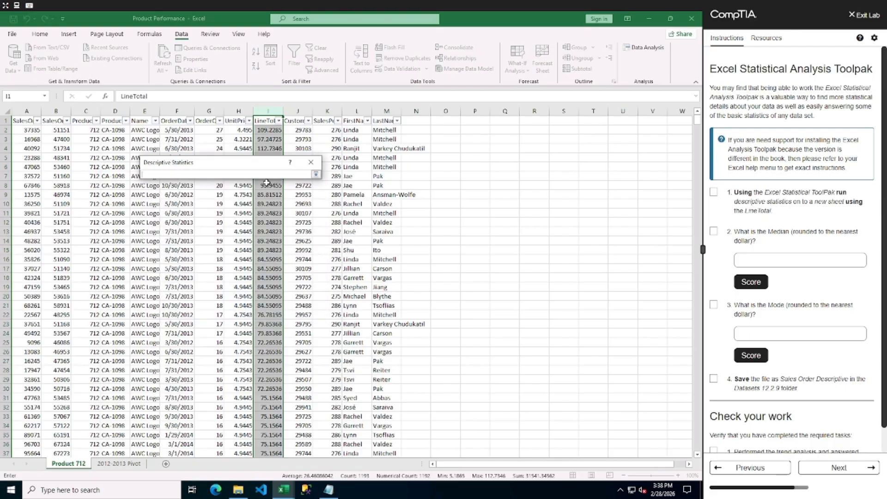
{"action": "left_click", "coordinate": [266, 111]}
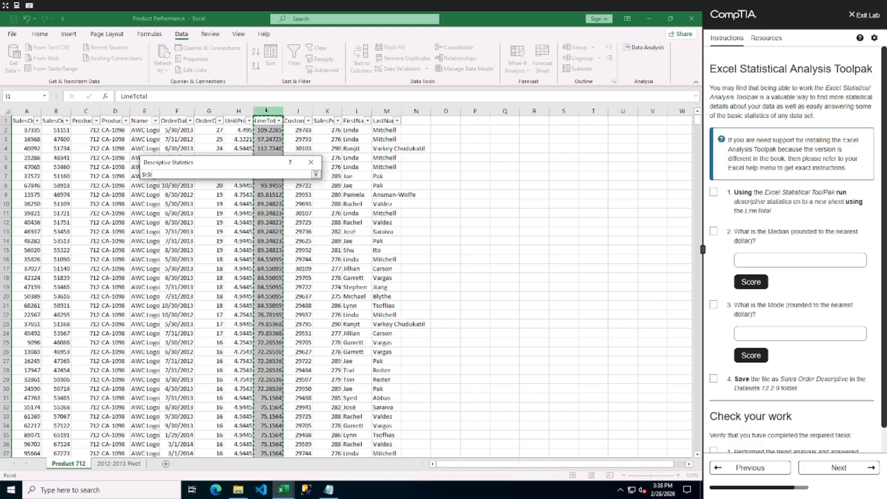
{"action": "left_click", "coordinate": [316, 174]}
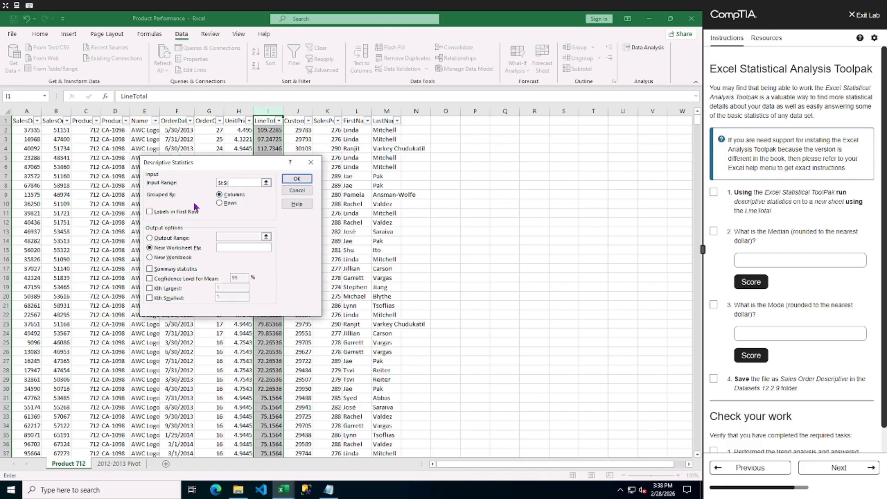
{"action": "left_click", "coordinate": [150, 212]}
{"action": "left_click", "coordinate": [151, 270]}
{"action": "left_click", "coordinate": [150, 278]}
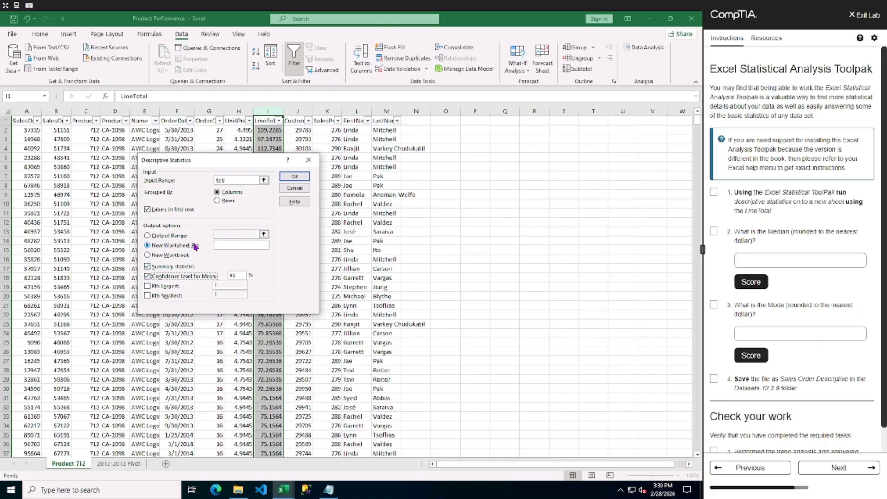
{"action": "left_click", "coordinate": [295, 177]}
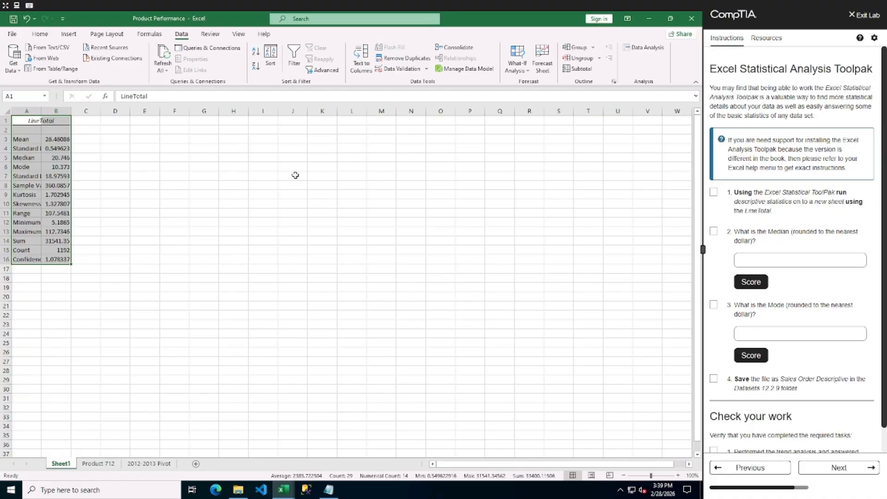
Autofit columns A and B of the new statistics sheet and read through the statistic labels.
{"action": "double_click", "coordinate": [41, 111]}
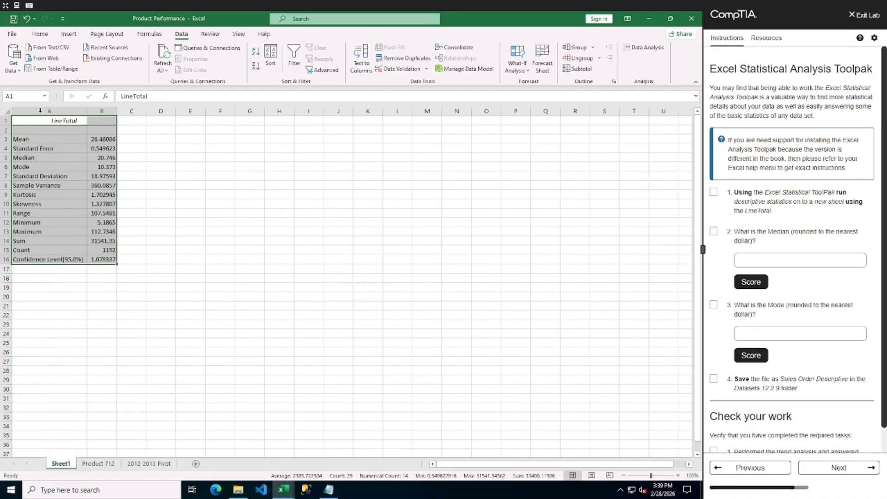
{"action": "double_click", "coordinate": [116, 111]}
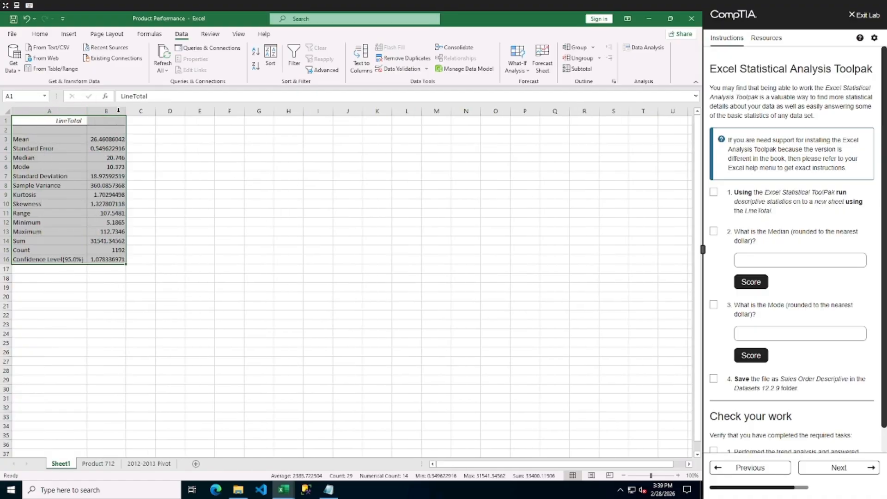
{"action": "left_click", "coordinate": [39, 148]}
{"action": "left_click", "coordinate": [39, 158]}
{"action": "left_click", "coordinate": [41, 167]}
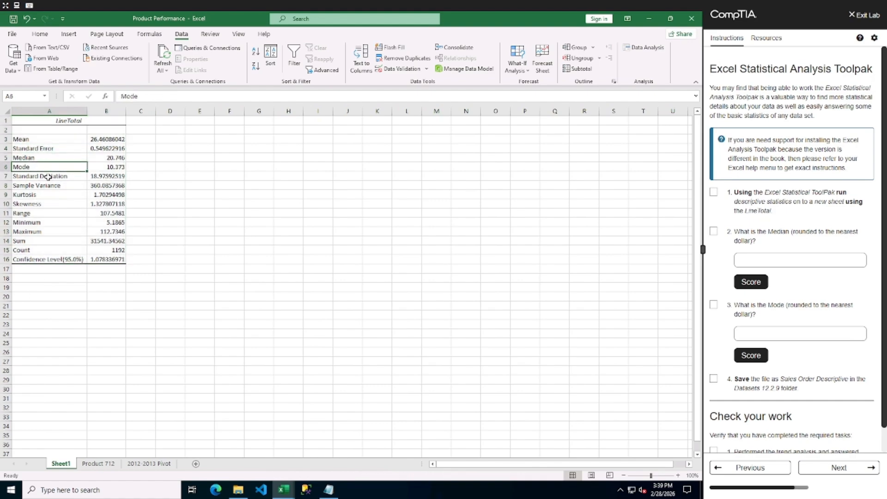
{"action": "left_click", "coordinate": [46, 176]}
{"action": "left_click", "coordinate": [51, 186]}
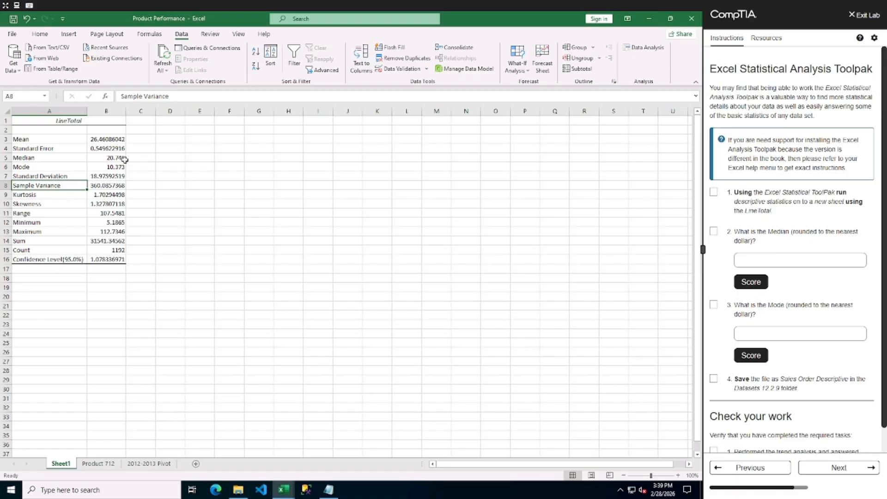
Answer the median question with 21 and the mode question with 10, scoring each answer.
{"action": "left_click", "coordinate": [774, 264]}
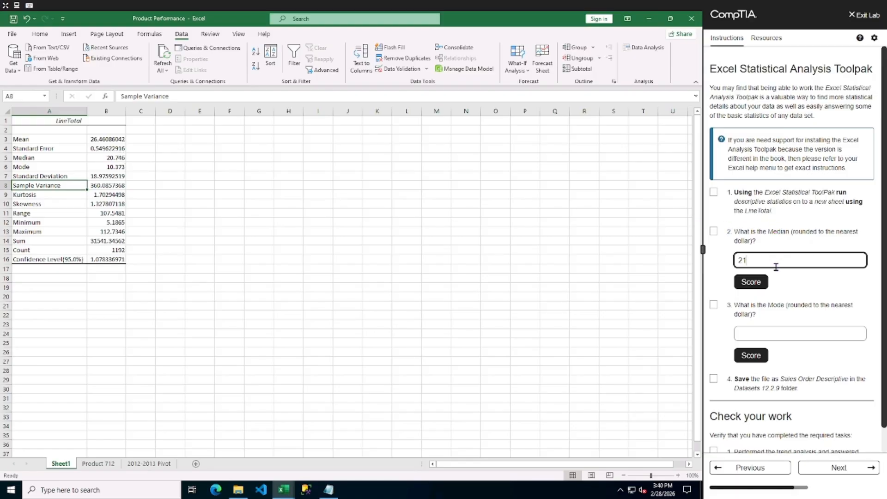
{"action": "left_click", "coordinate": [757, 283]}
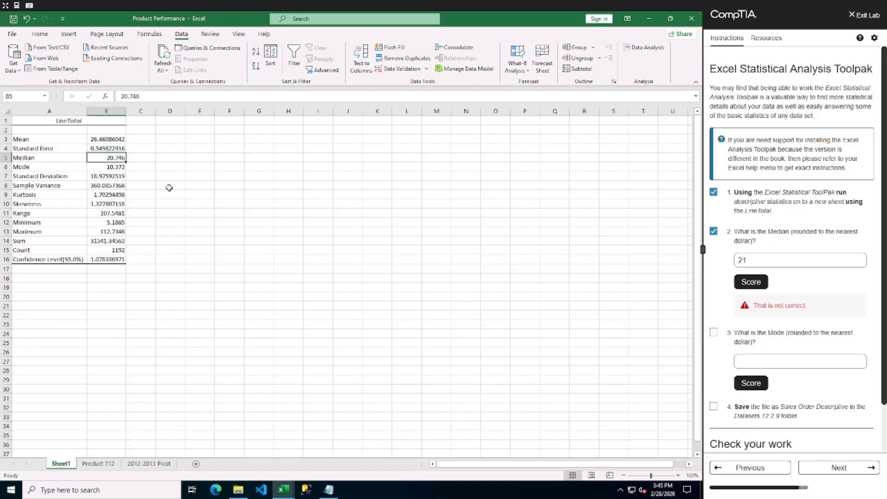
{"action": "left_click", "coordinate": [761, 361]}
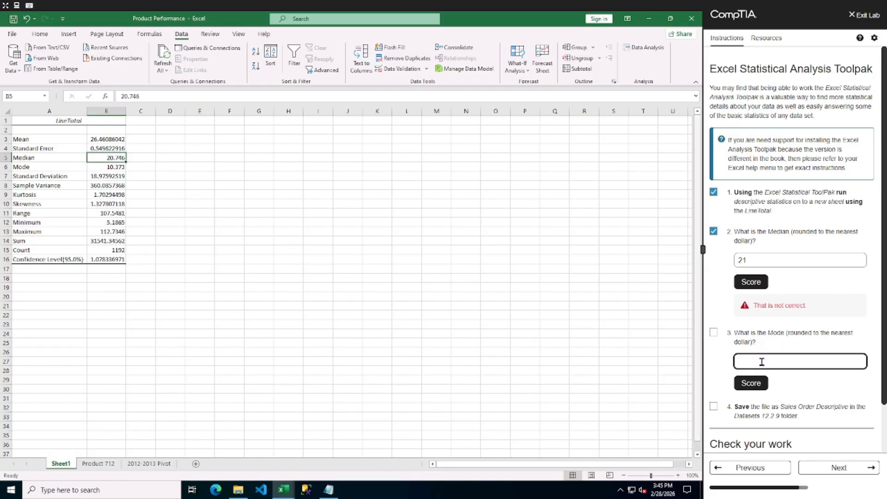
{"action": "type", "text": "10"}
{"action": "left_click", "coordinate": [750, 387]}
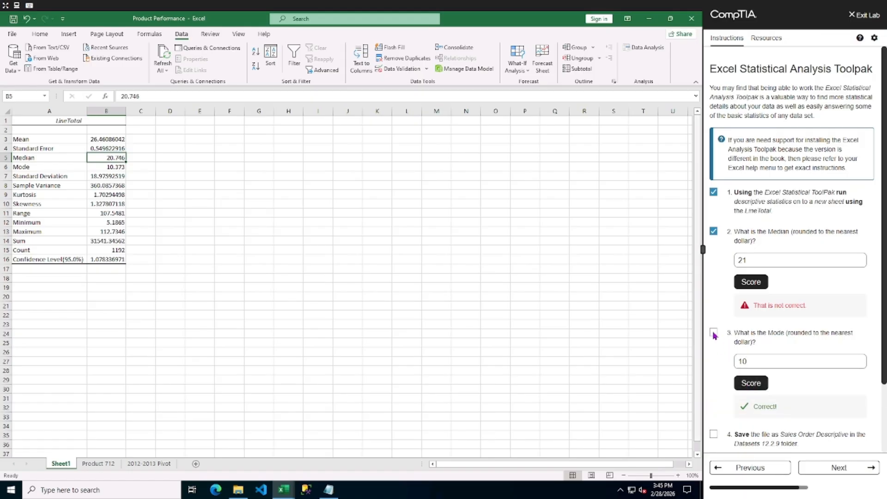
Save the workbook as Sales Order Descriptive in the Datasets 12.2.9 folder.
{"action": "scroll", "coordinate": [794, 391], "scroll_direction": "down", "scroll_amount": 2}
{"action": "scroll", "coordinate": [794, 392], "scroll_direction": "down", "scroll_amount": 2}
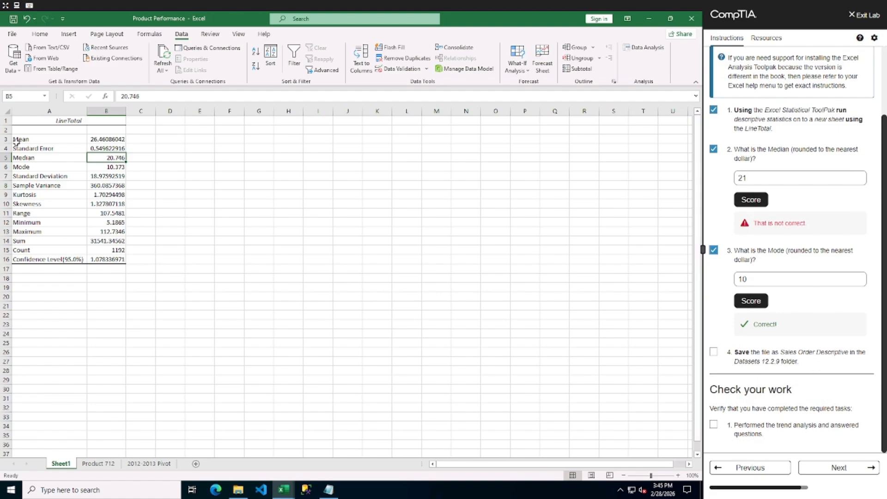
{"action": "left_click", "coordinate": [12, 33]}
{"action": "left_click", "coordinate": [29, 159]}
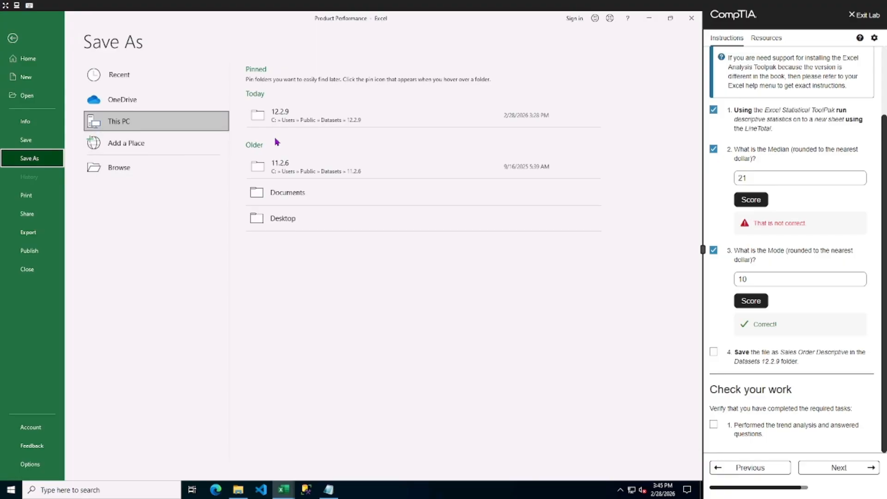
{"action": "left_click", "coordinate": [287, 122]}
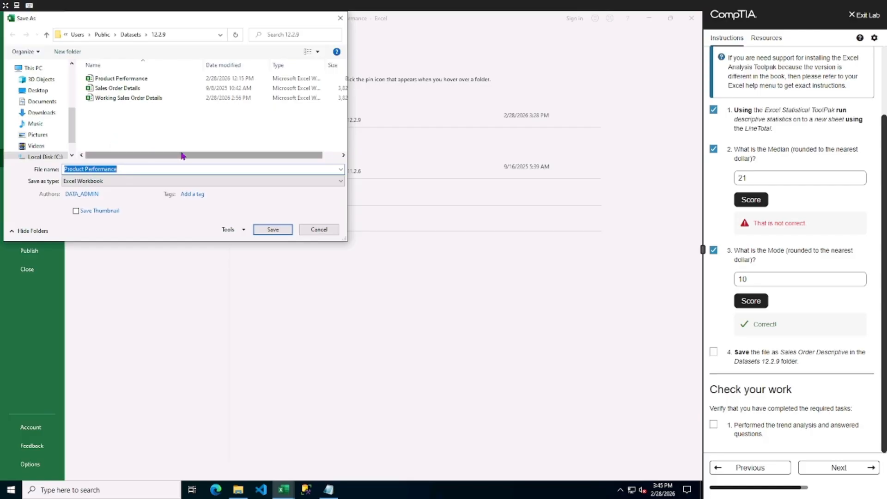
{"action": "left_click", "coordinate": [122, 88]}
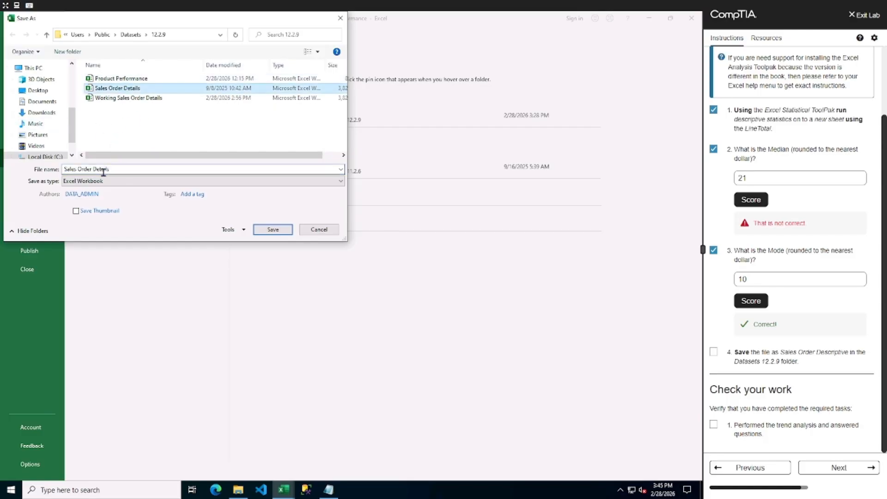
{"action": "double_click", "coordinate": [103, 170]}
{"action": "type", "text": "Descriptive"}
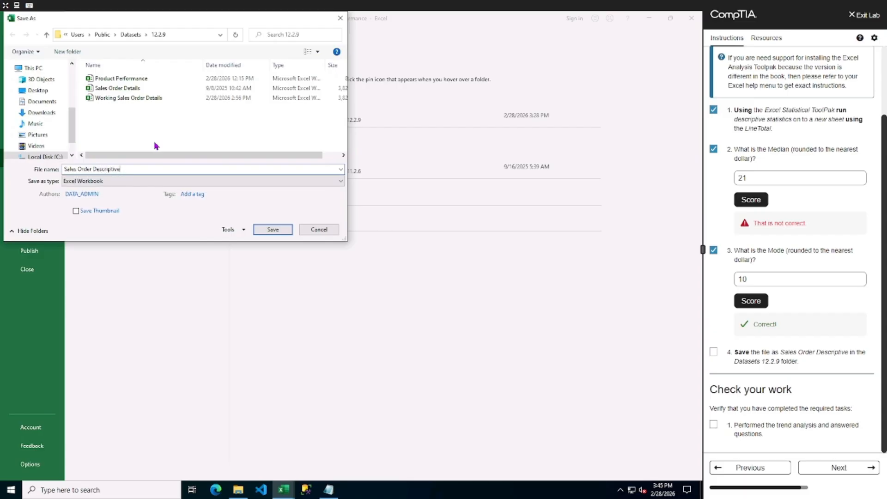
{"action": "left_click", "coordinate": [273, 230]}
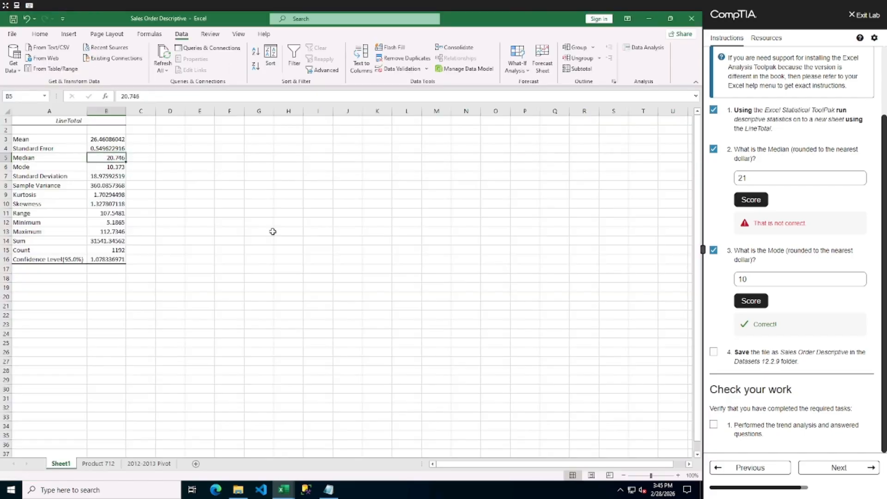
Mark the save task and the completed-tasks box as done, then submit the lab for grading.
{"action": "left_click", "coordinate": [714, 351]}
{"action": "left_click", "coordinate": [797, 465]}
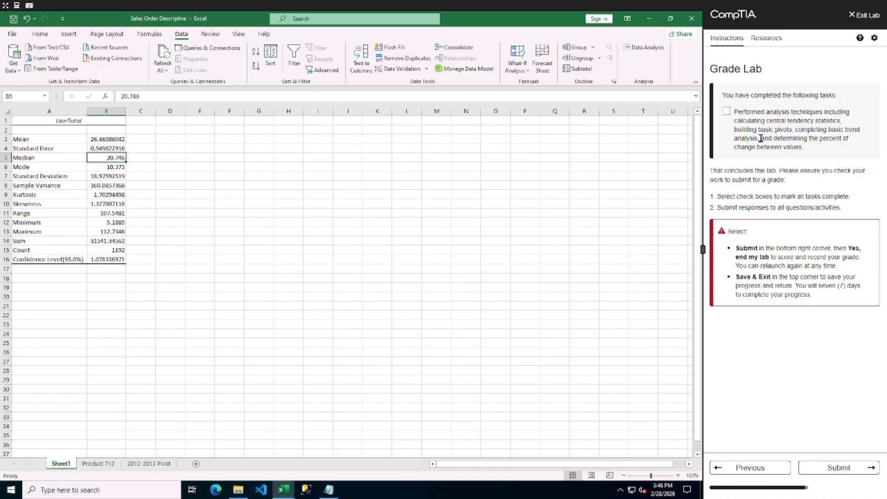
{"action": "left_click", "coordinate": [727, 114]}
{"action": "left_click", "coordinate": [847, 472]}
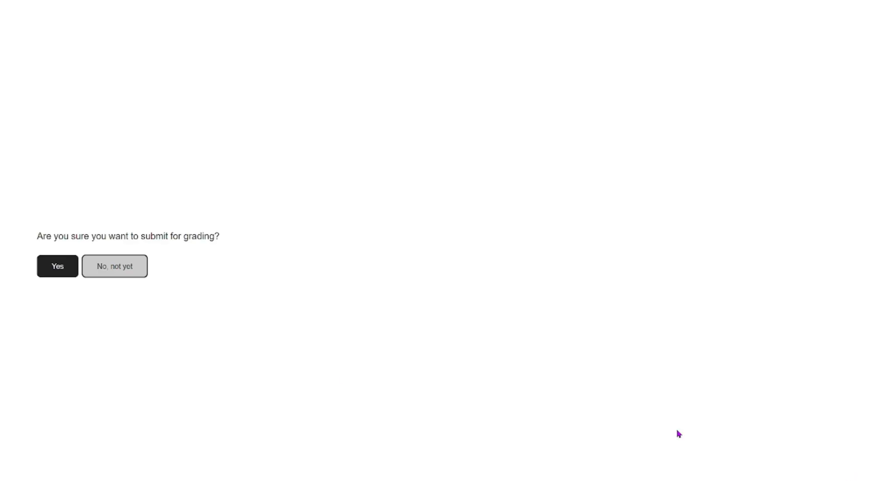
{"action": "left_click", "coordinate": [50, 265]}
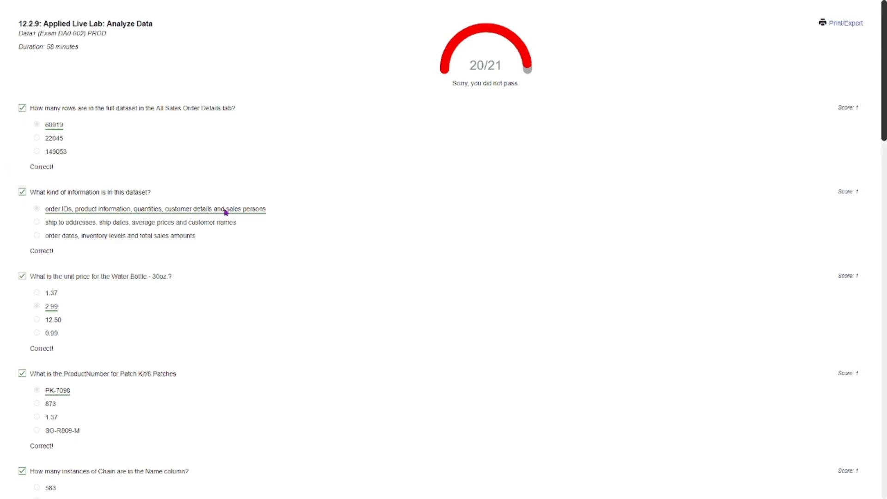
Review the graded lab results.
{"action": "scroll", "coordinate": [333, 189], "scroll_direction": "down", "scroll_amount": 5}
{"action": "scroll", "coordinate": [334, 190], "scroll_direction": "down", "scroll_amount": 6}
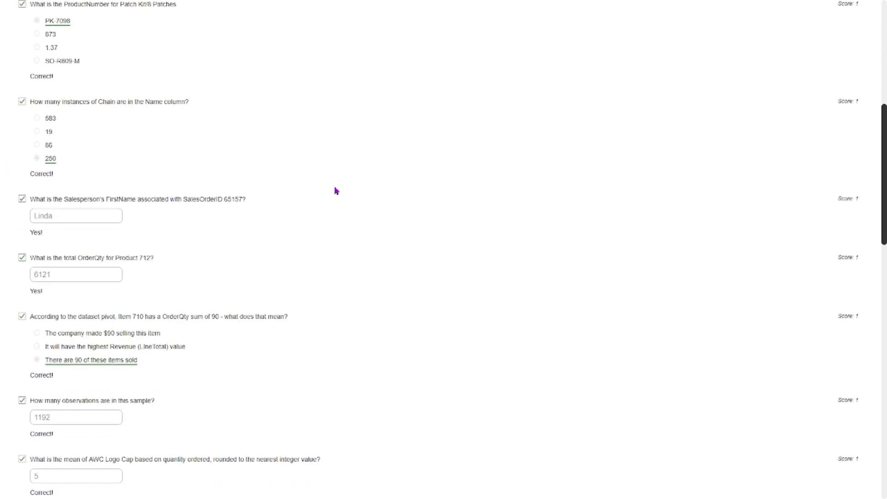
{"action": "scroll", "coordinate": [335, 190], "scroll_direction": "up", "scroll_amount": 10}
{"action": "scroll", "coordinate": [341, 171], "scroll_direction": "up", "scroll_amount": 1}
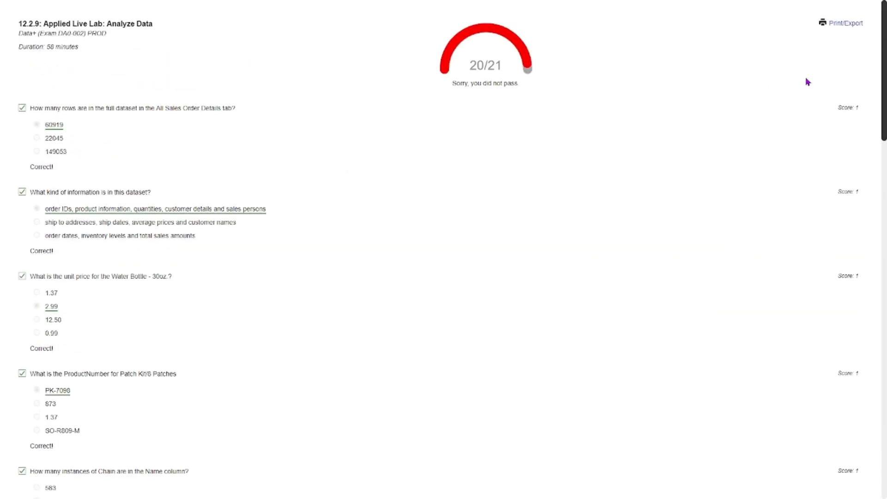